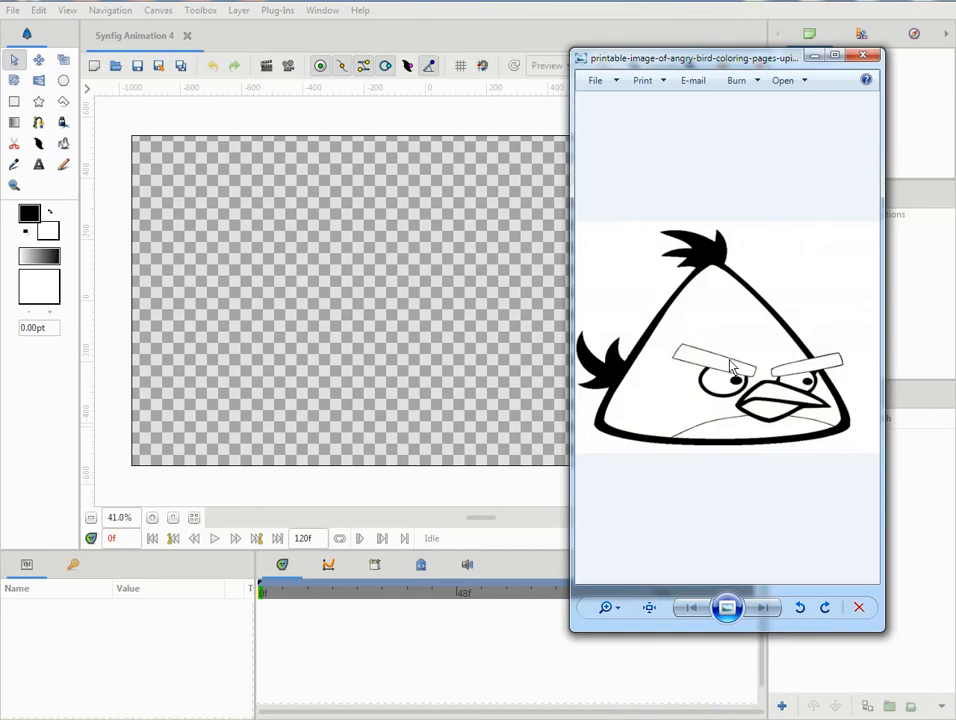
- Import printable-image-of-angry-bird-coloring-pages-upiui.jpg from Downloads and mirror the bird image horizontally
click(816, 58)
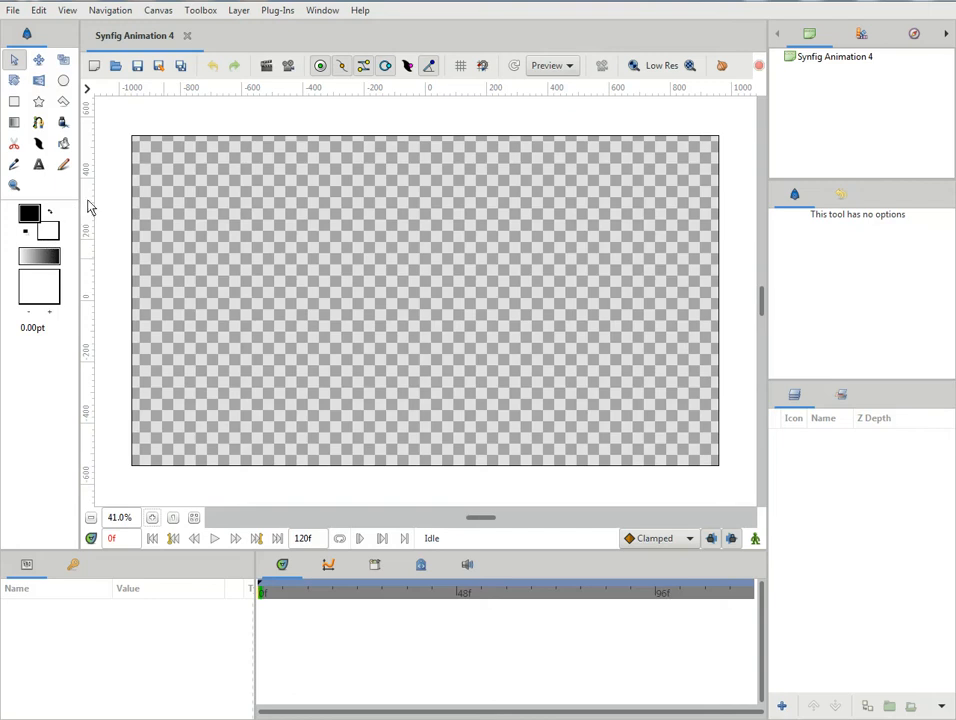
click(15, 11)
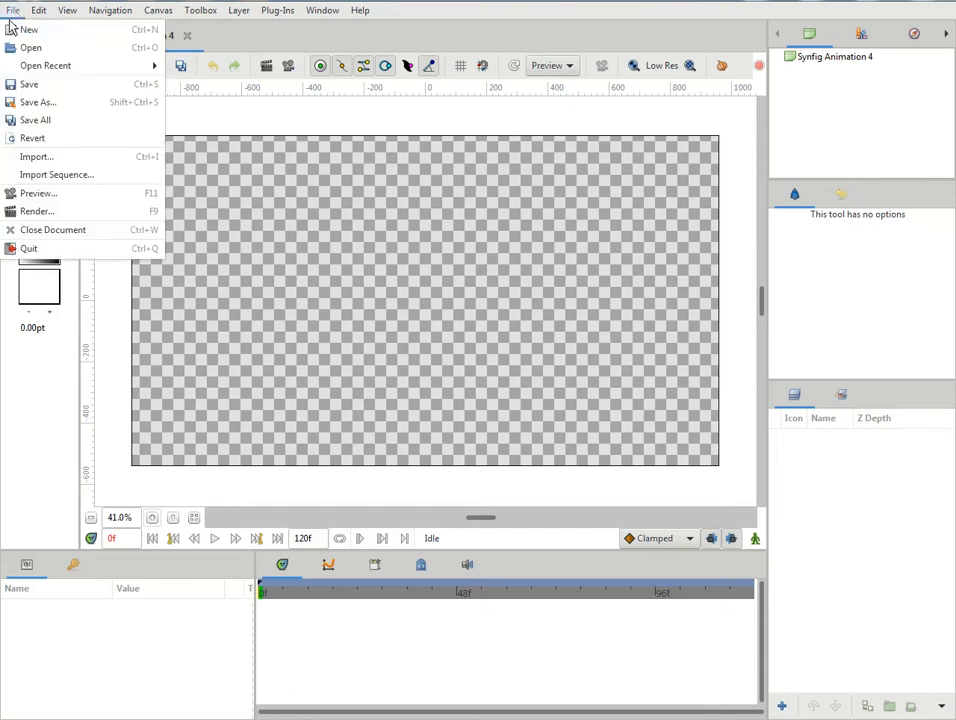
click(45, 157)
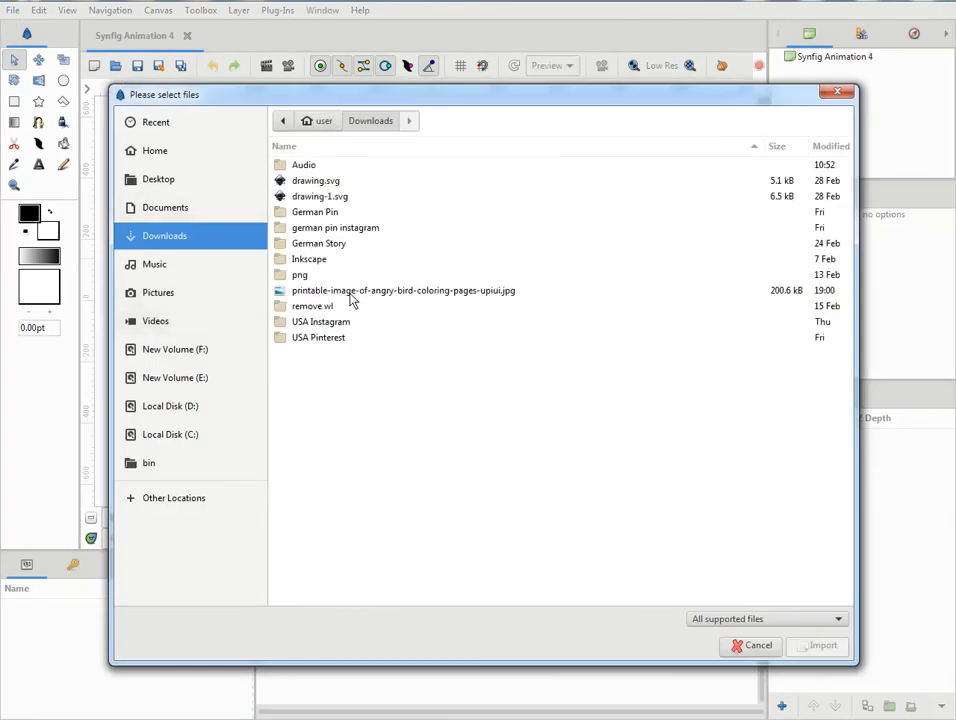
click(445, 300)
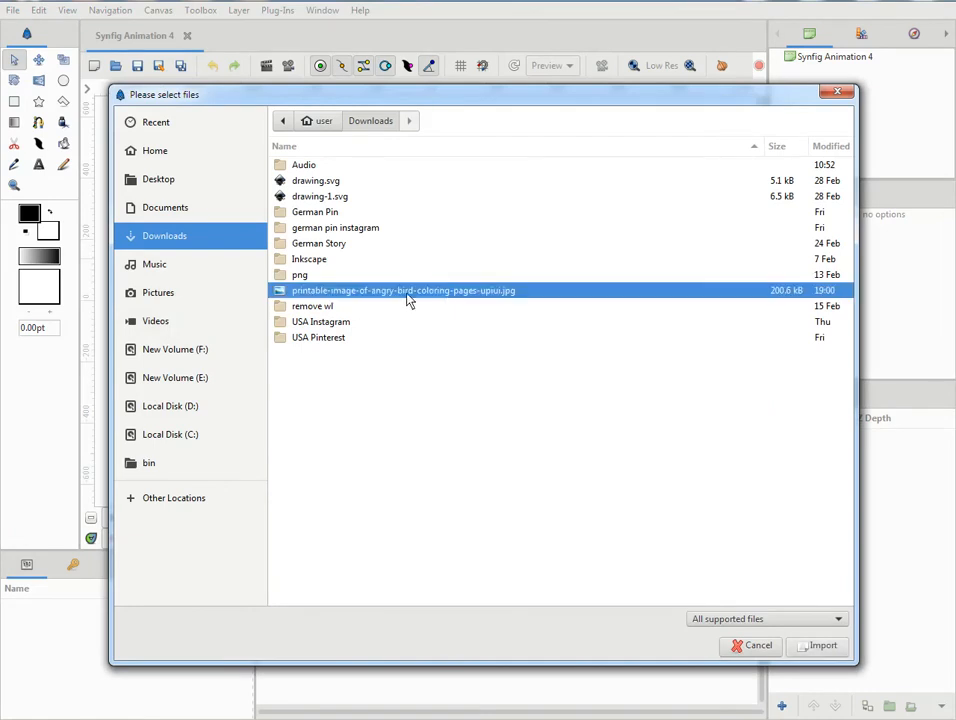
click(823, 647)
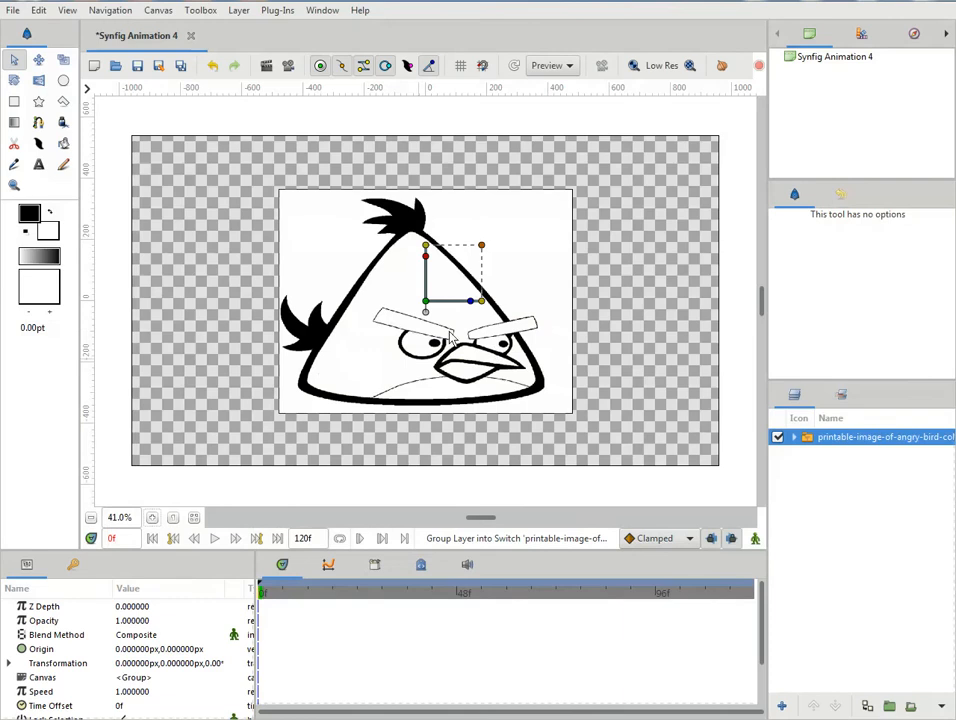
drag(482, 302, 370, 301)
key(ctrl+z)
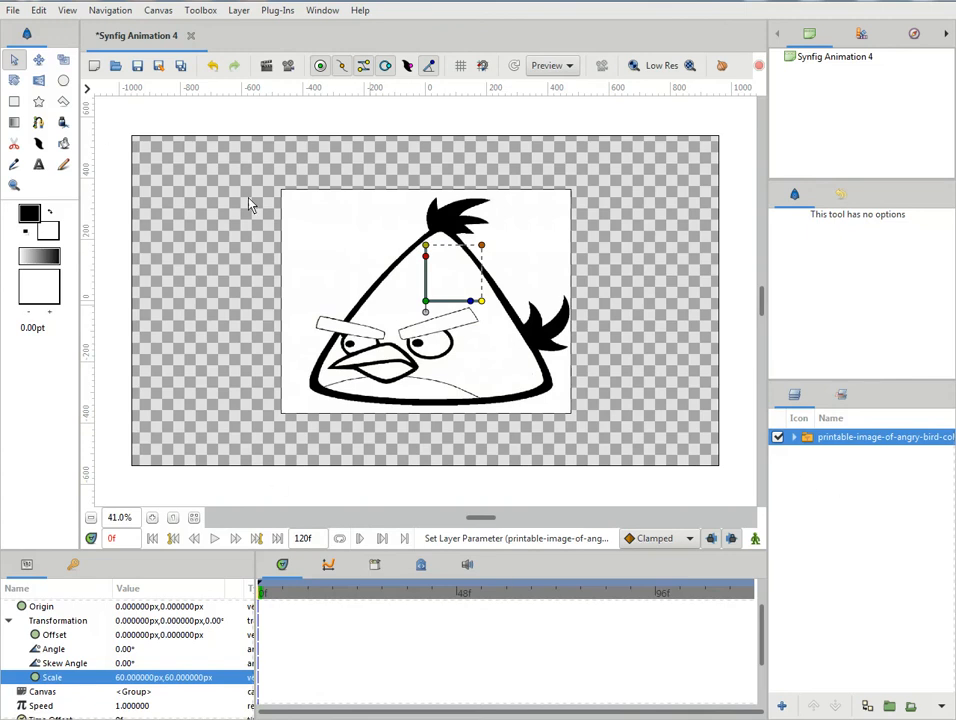
- Draw a white rectangle covering the whole canvas and rename its layer BG
click(14, 101)
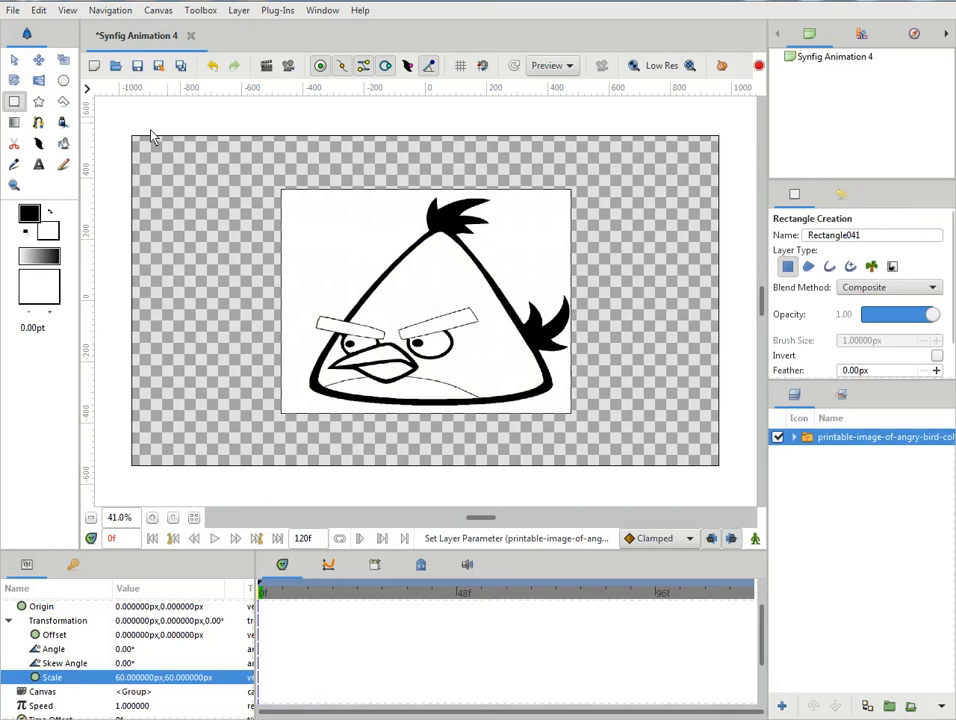
drag(119, 126, 731, 481)
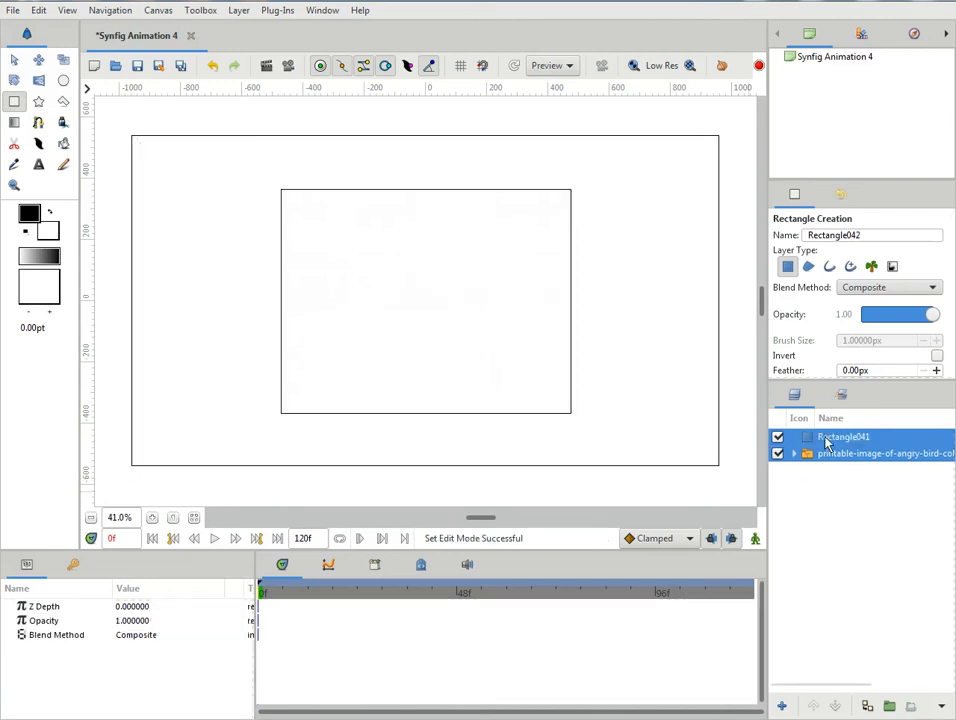
double_click(832, 437)
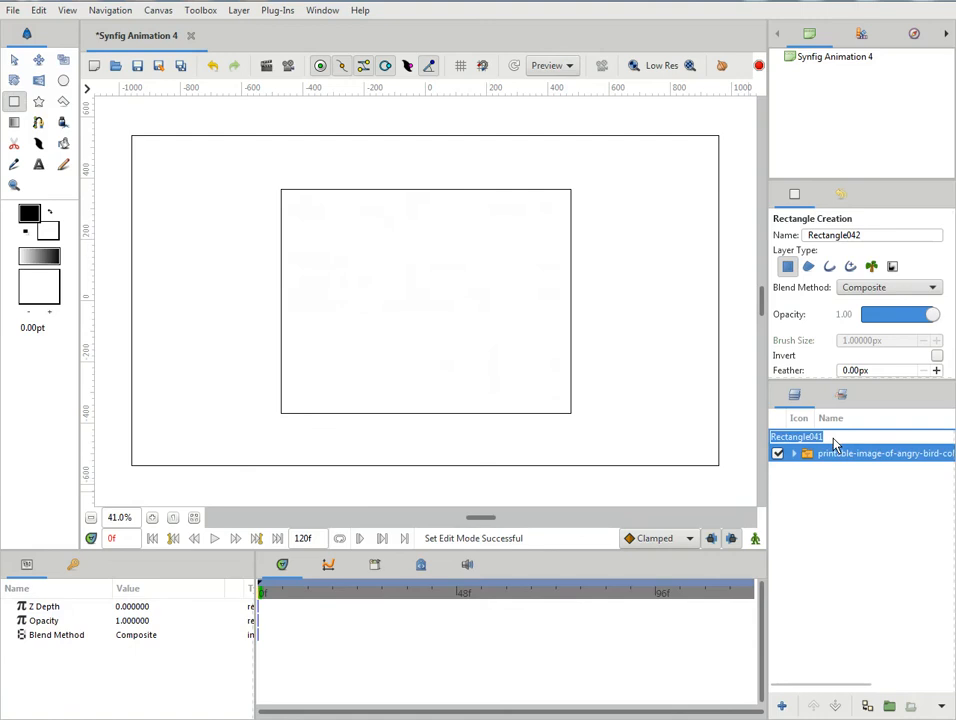
text(BG)
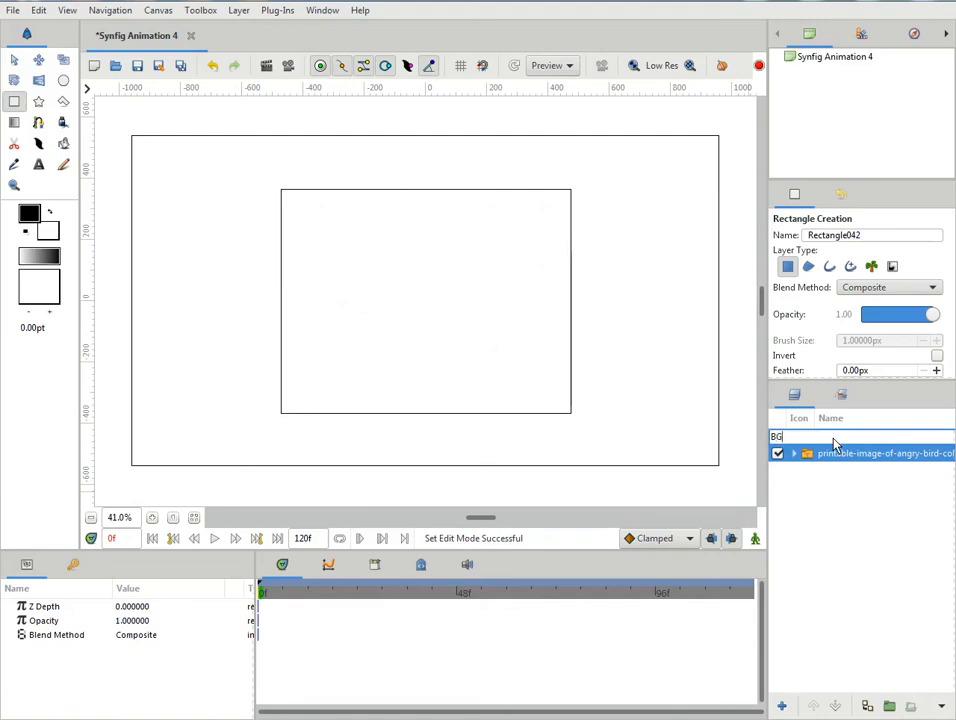
key(Return)
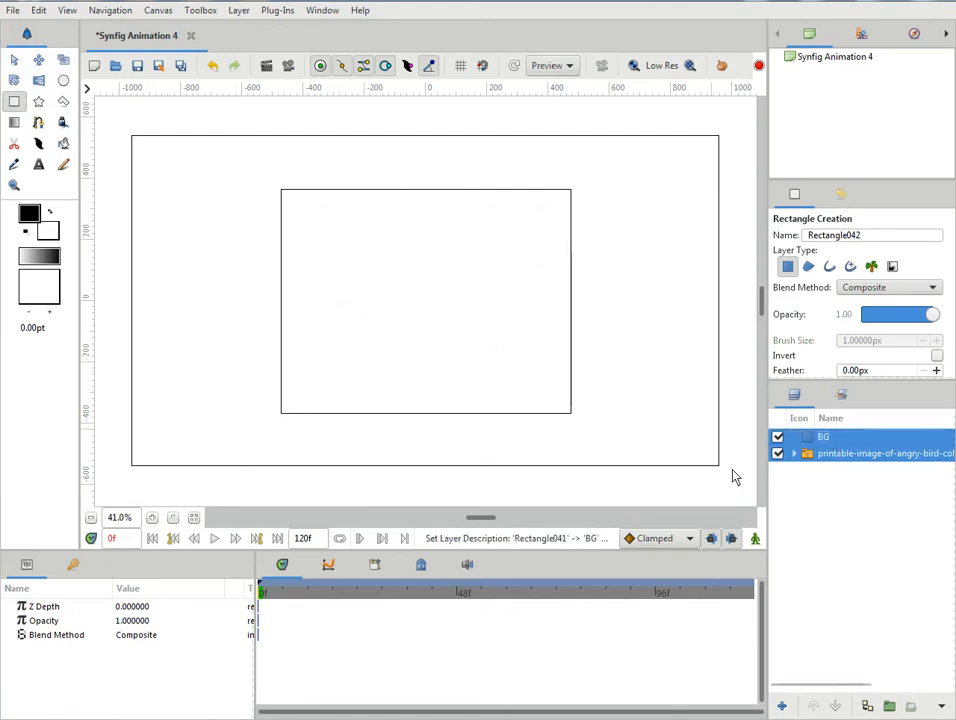
- Lower the BG layer beneath the bird image layer
click(815, 443)
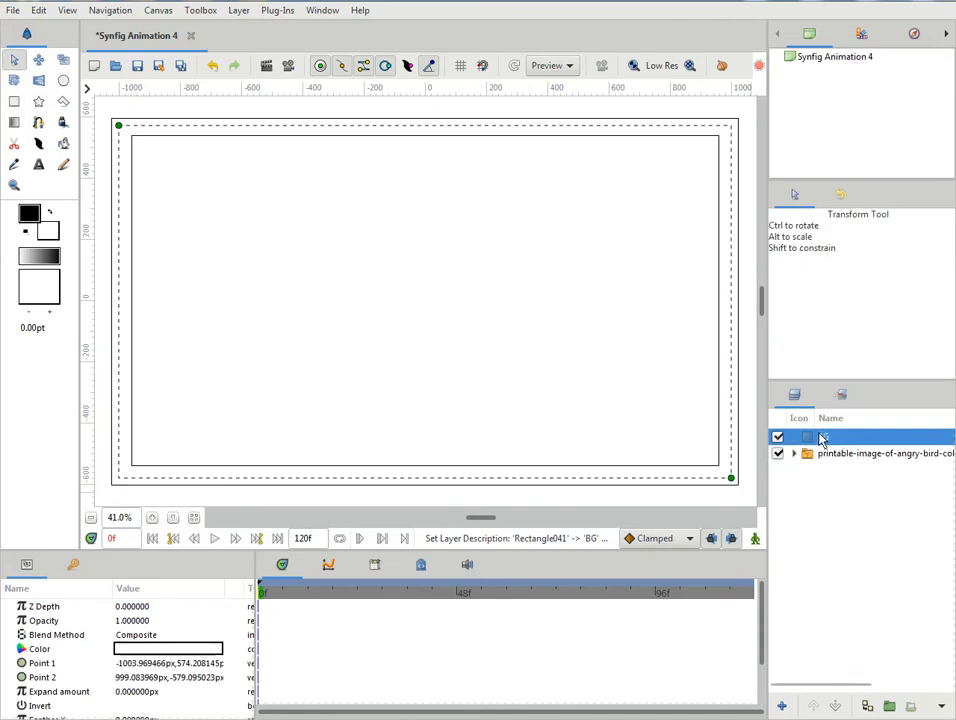
click(835, 707)
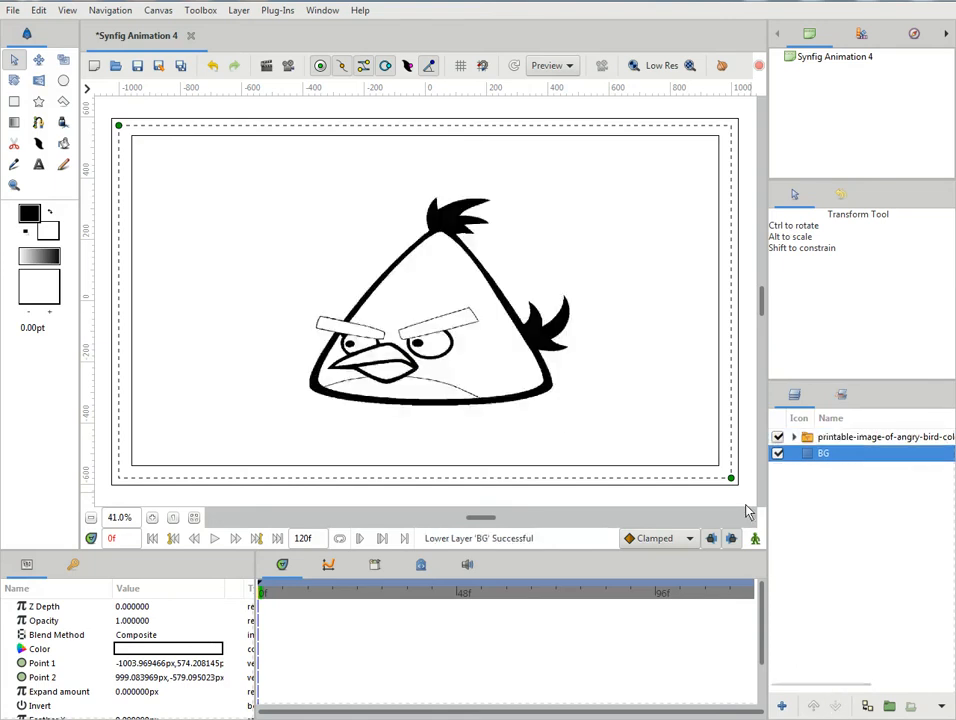
- Scale the mirrored bird image up slightly in proportion, keeping it centred on the canvas
click(804, 436)
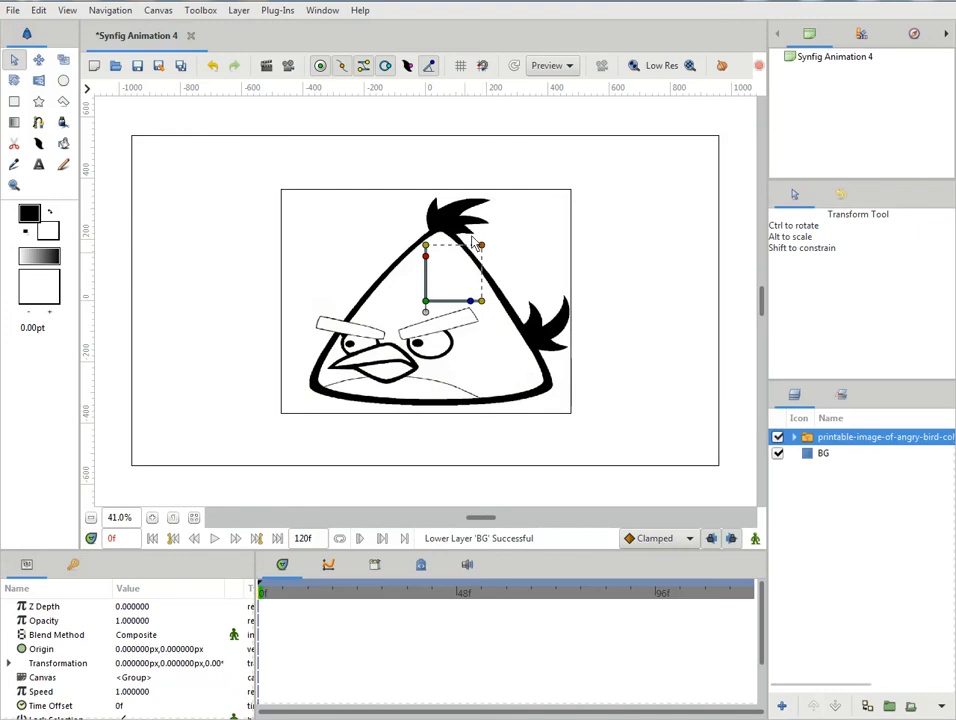
mouse_move(483, 251)
mouse_down()
mouse_move(487, 241)
mouse_move(487, 260)
mouse_up()
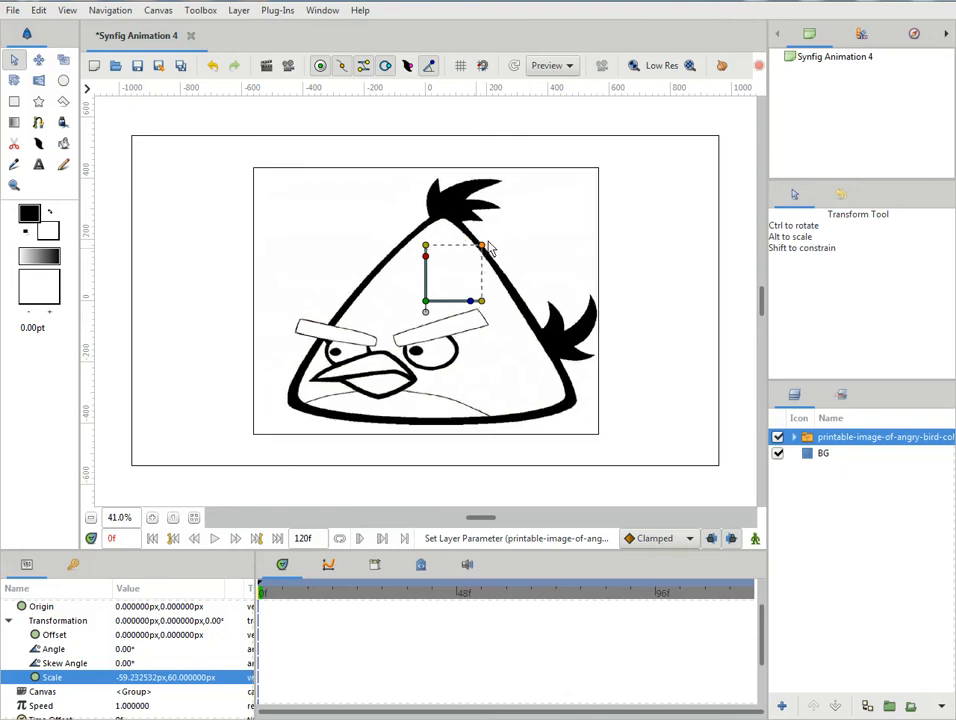
click(744, 365)
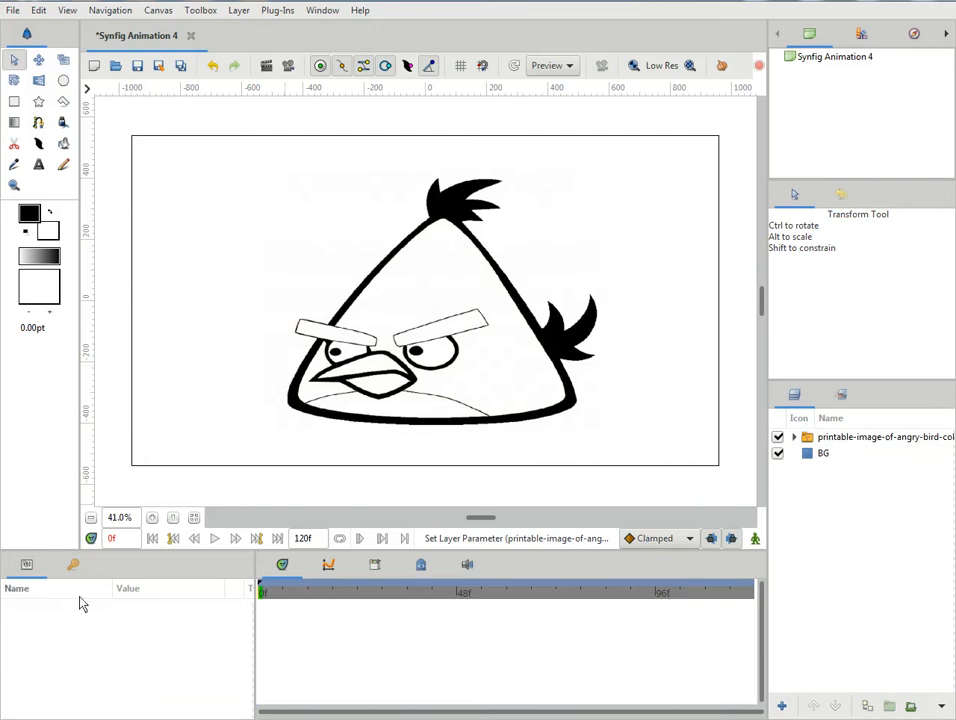
click(152, 518)
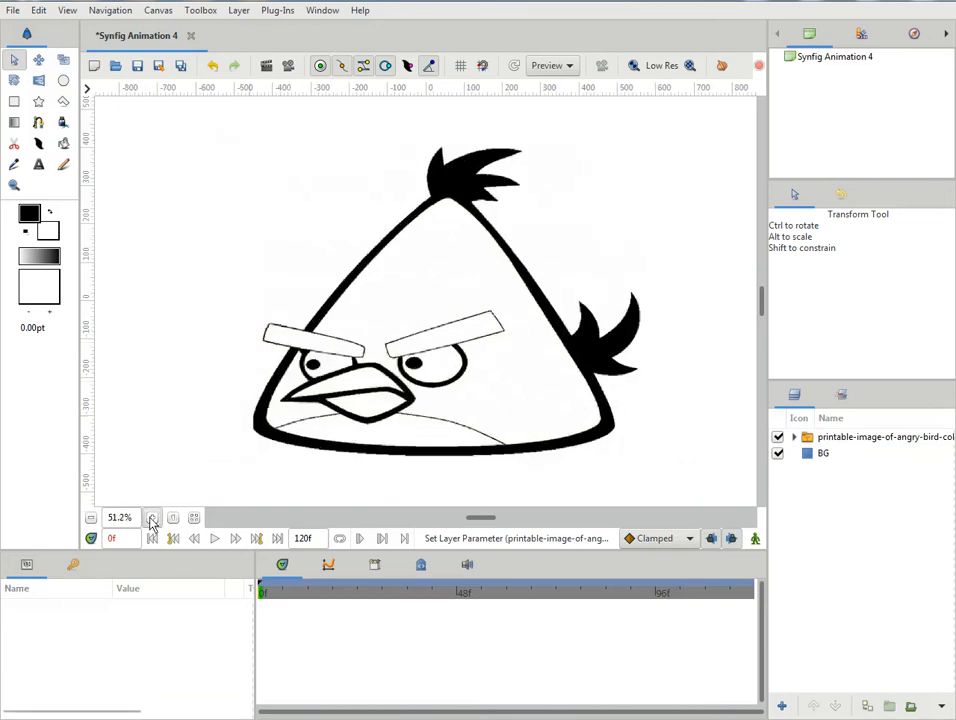
click(90, 517)
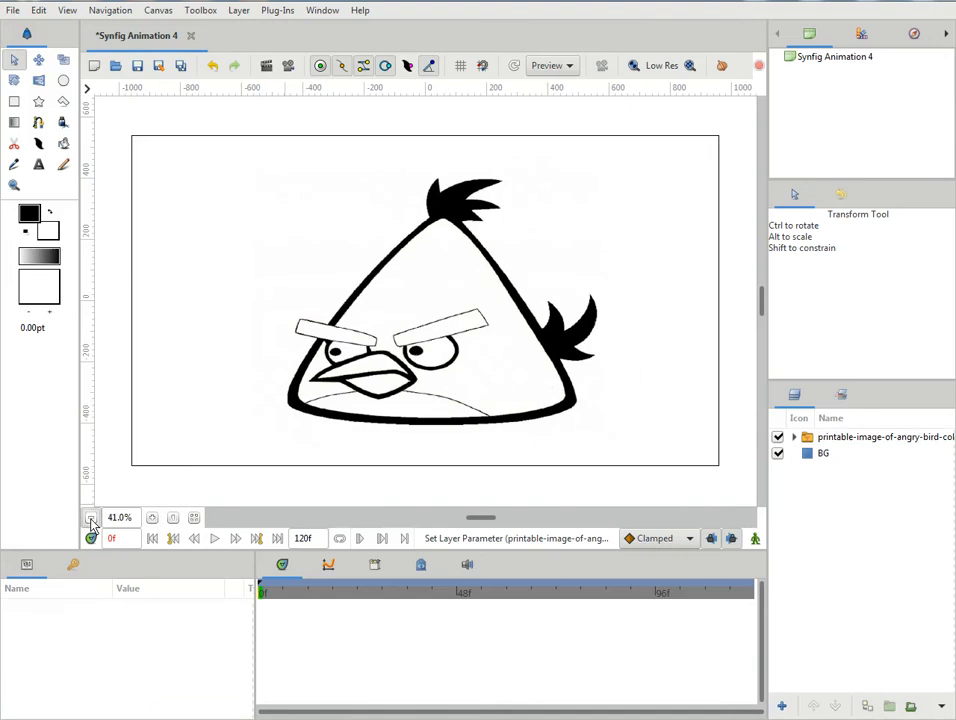
click(535, 338)
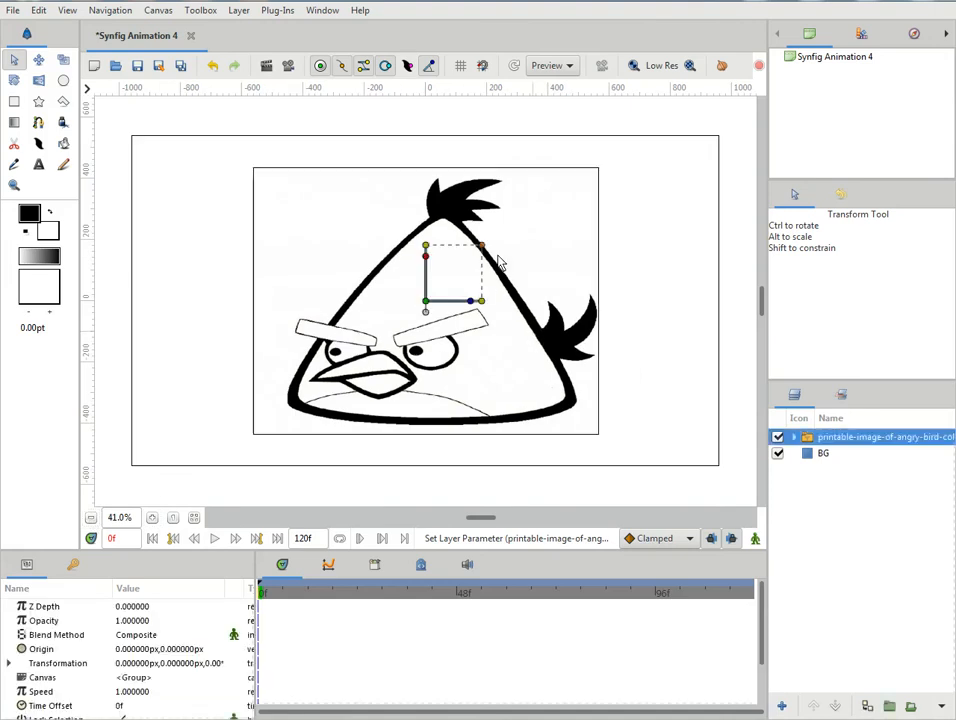
drag(484, 251, 482, 265)
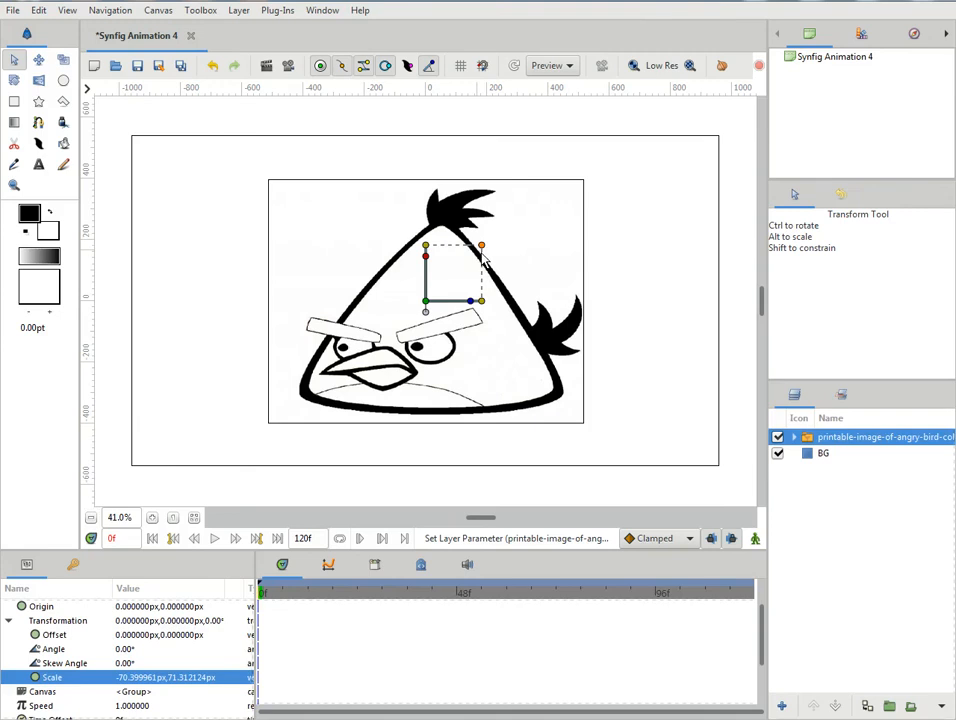
drag(484, 250, 478, 255)
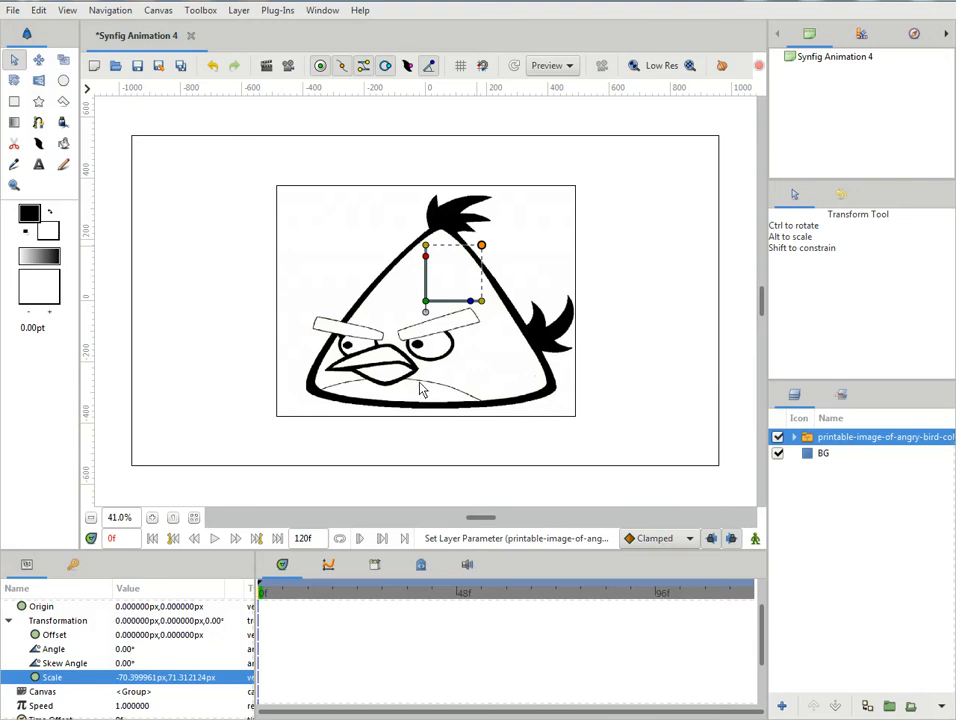
click(152, 517)
click(672, 421)
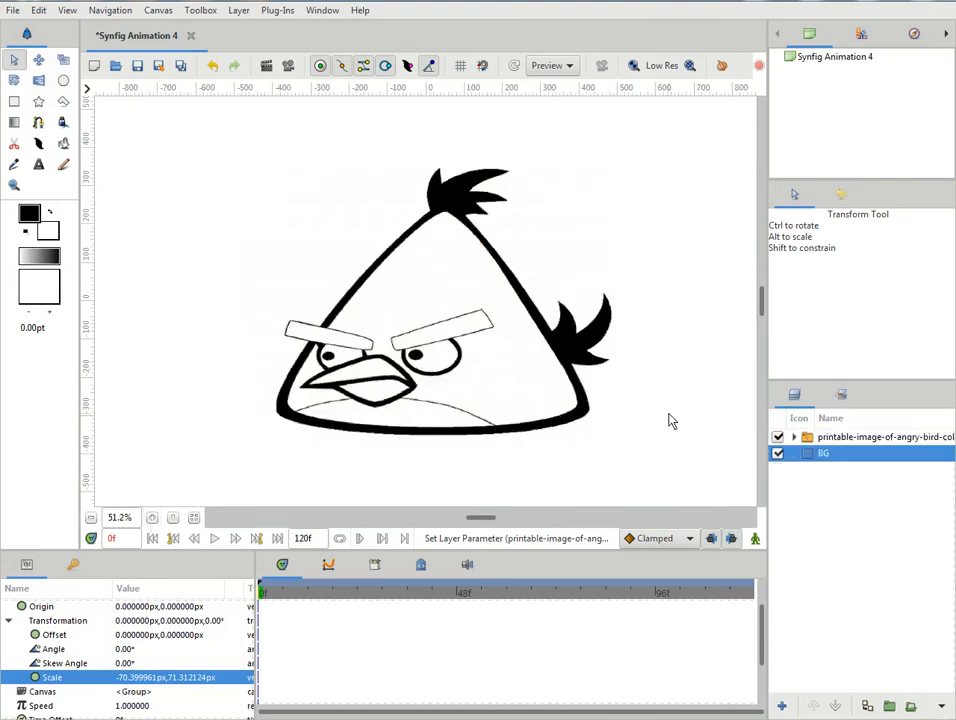
- Draw a looped three-point spline region over the bird's body, with vertices at the peak and both lower corners
click(152, 519)
scroll(516, 355, down, 1)
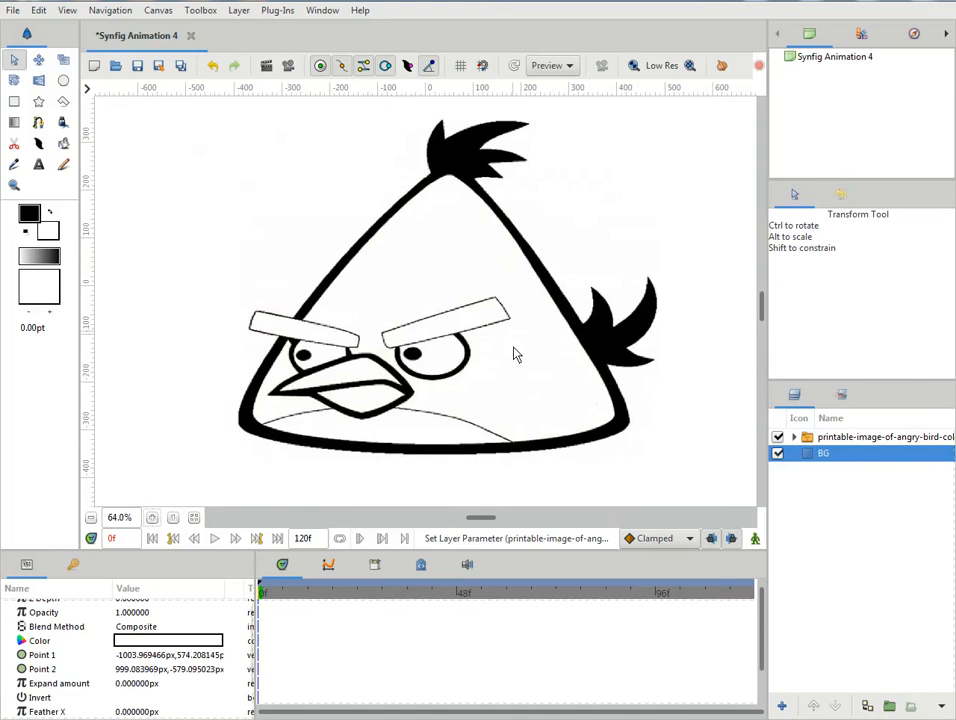
drag(480, 517, 489, 517)
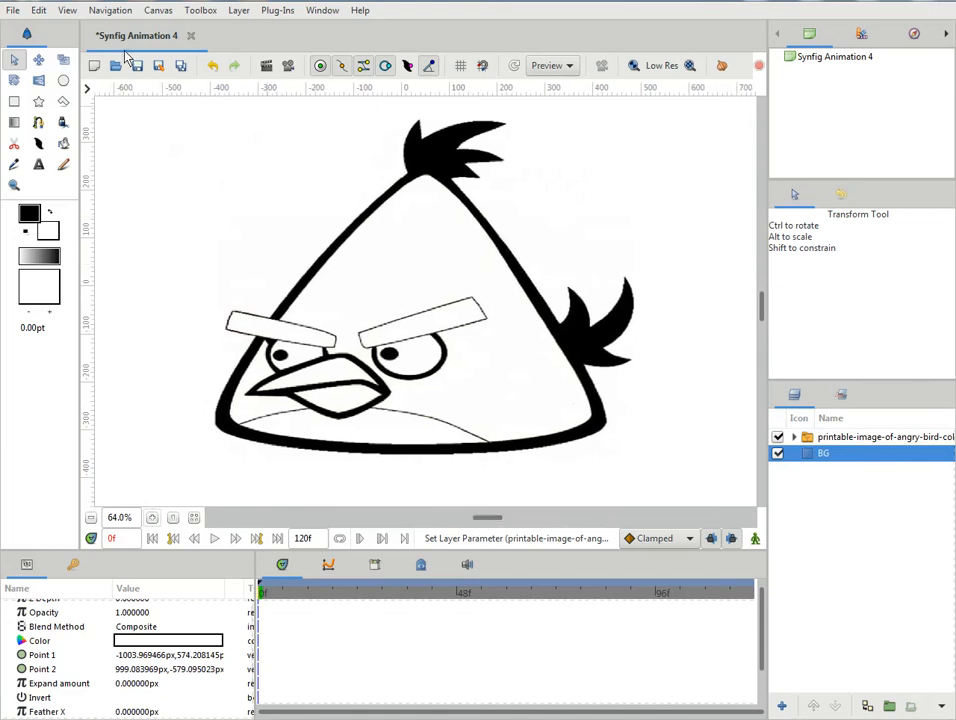
right_click(139, 42)
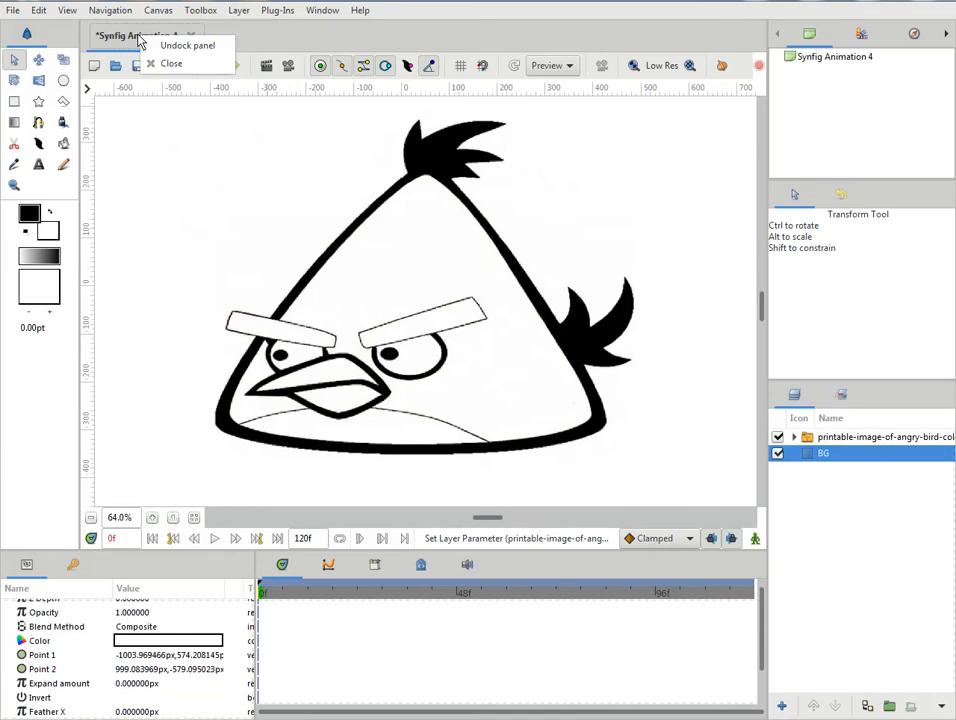
click(115, 45)
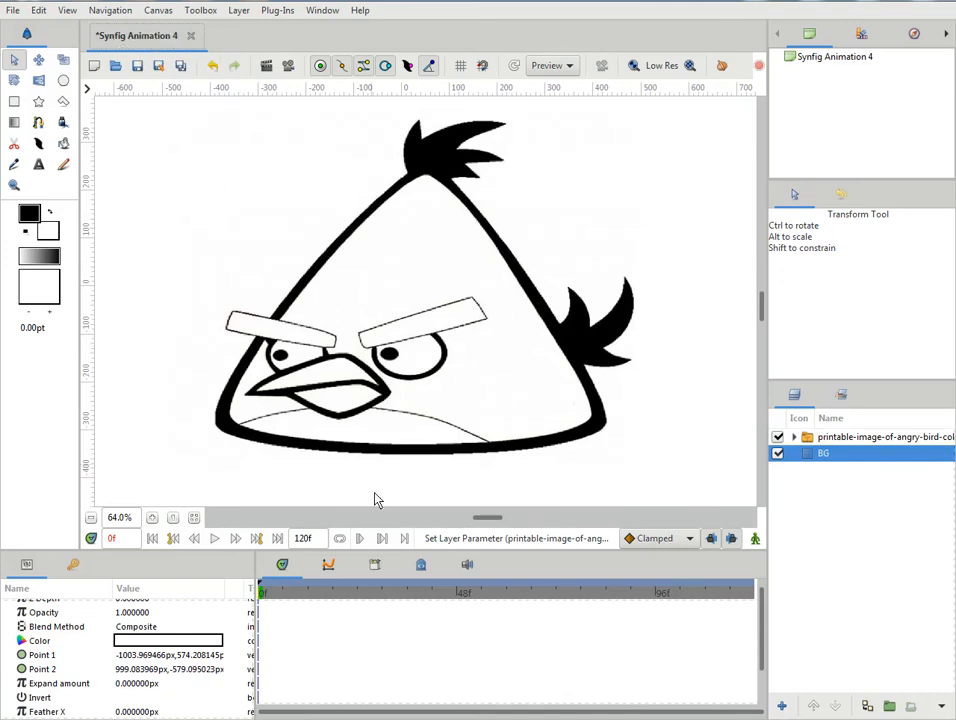
click(38, 123)
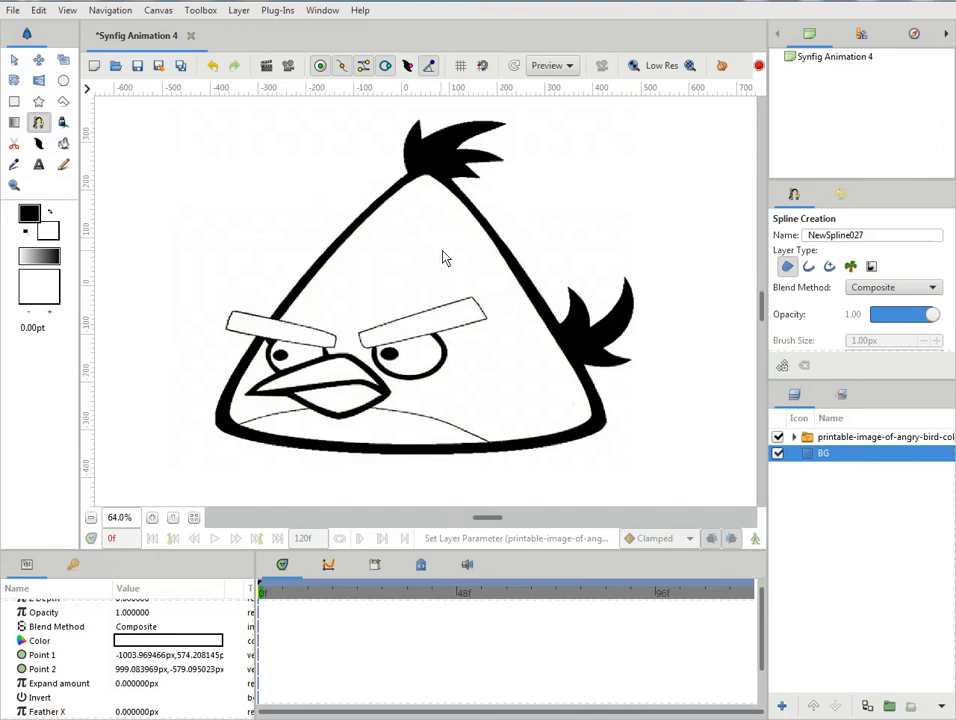
click(426, 168)
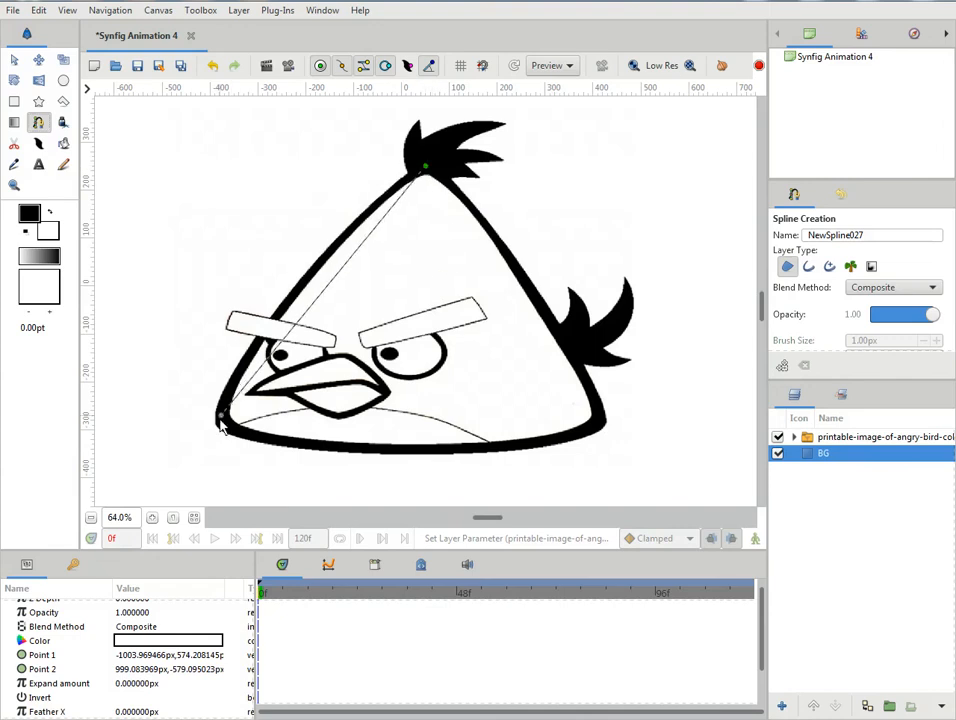
click(219, 421)
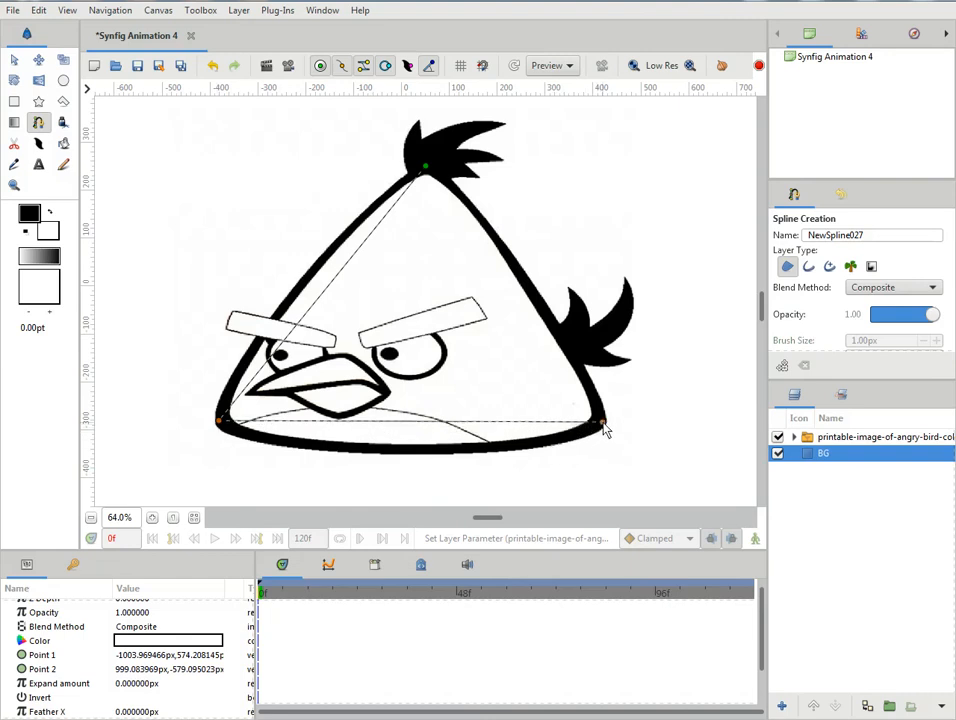
click(603, 424)
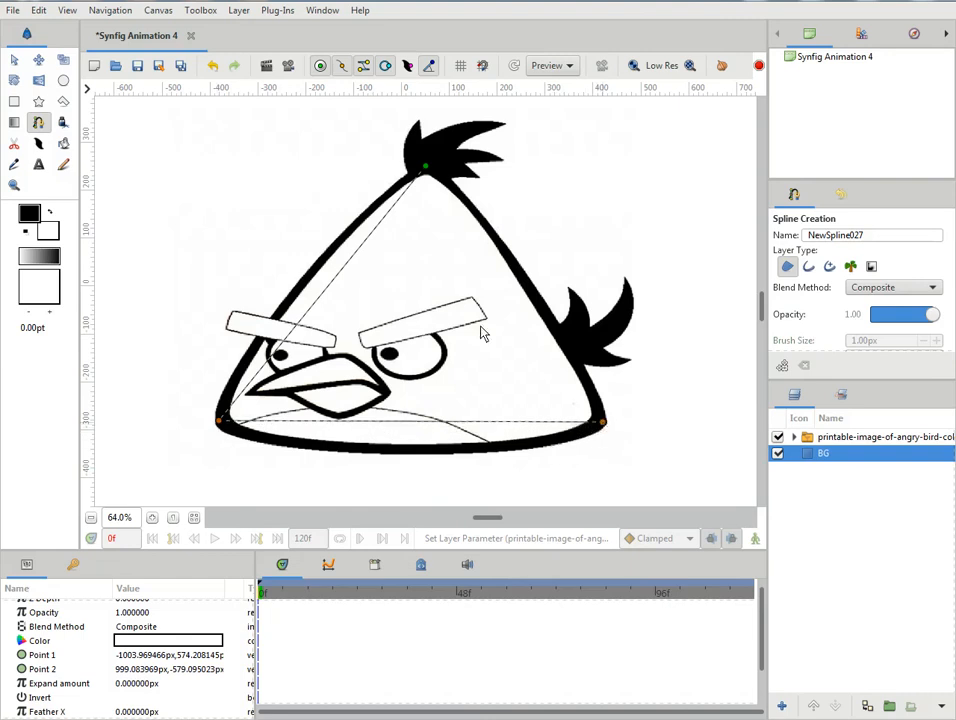
right_click(427, 172)
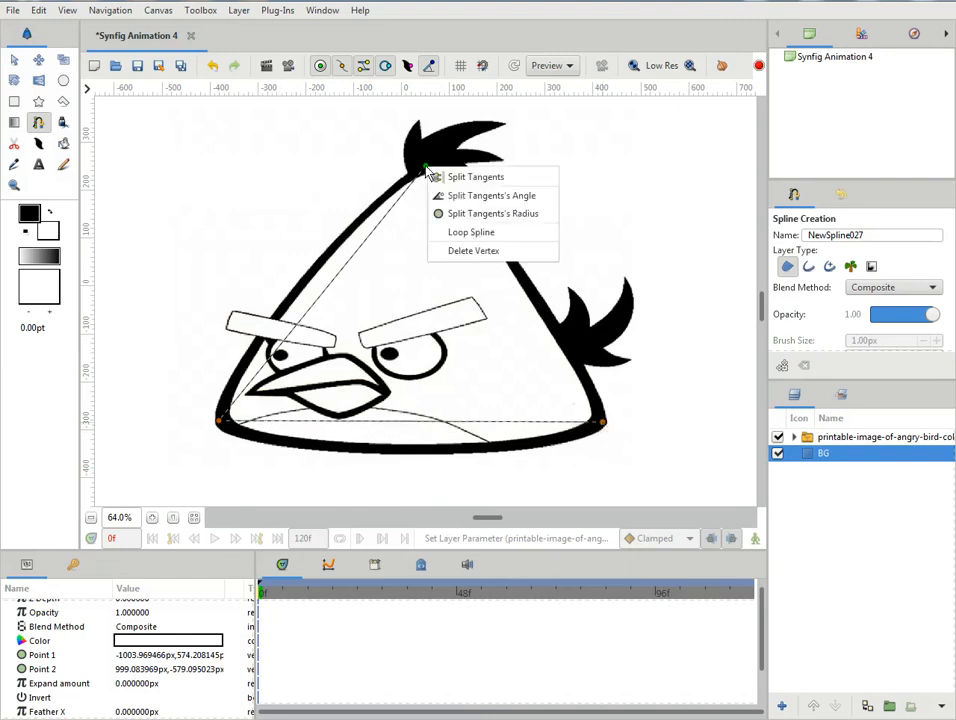
click(471, 233)
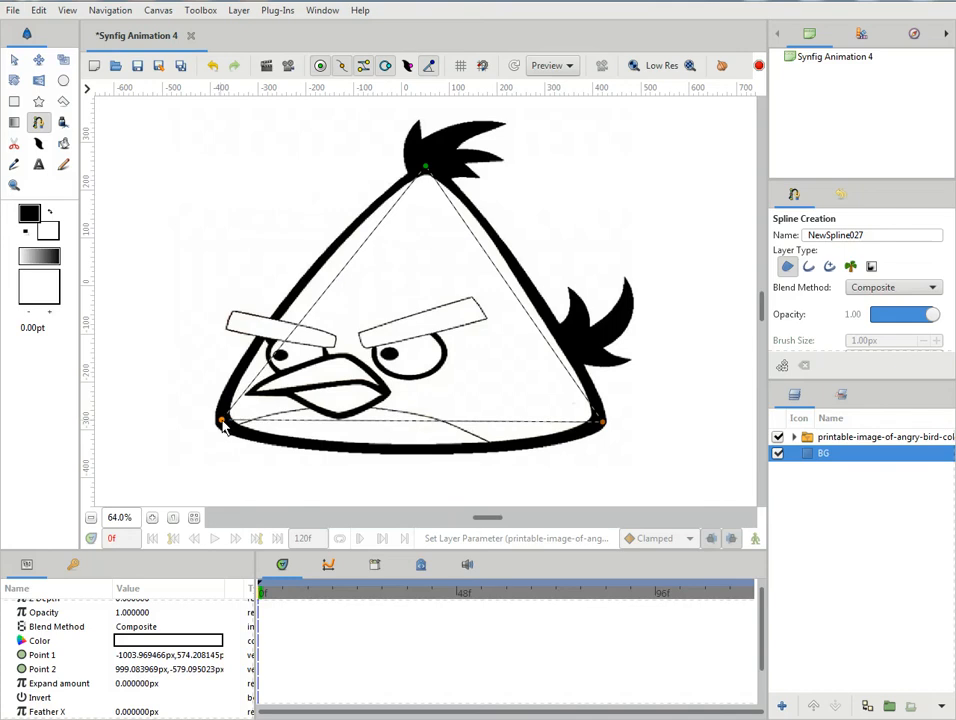
- Finish the body spline and shift its two lower vertices onto the centre of the bird's thick outline
drag(225, 424, 220, 419)
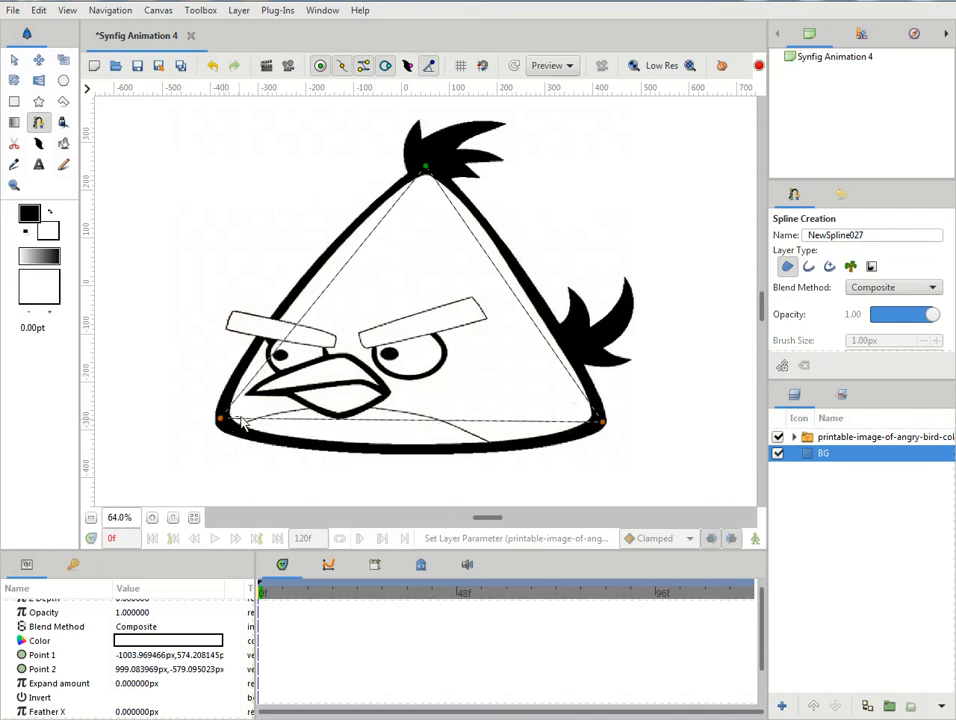
click(14, 59)
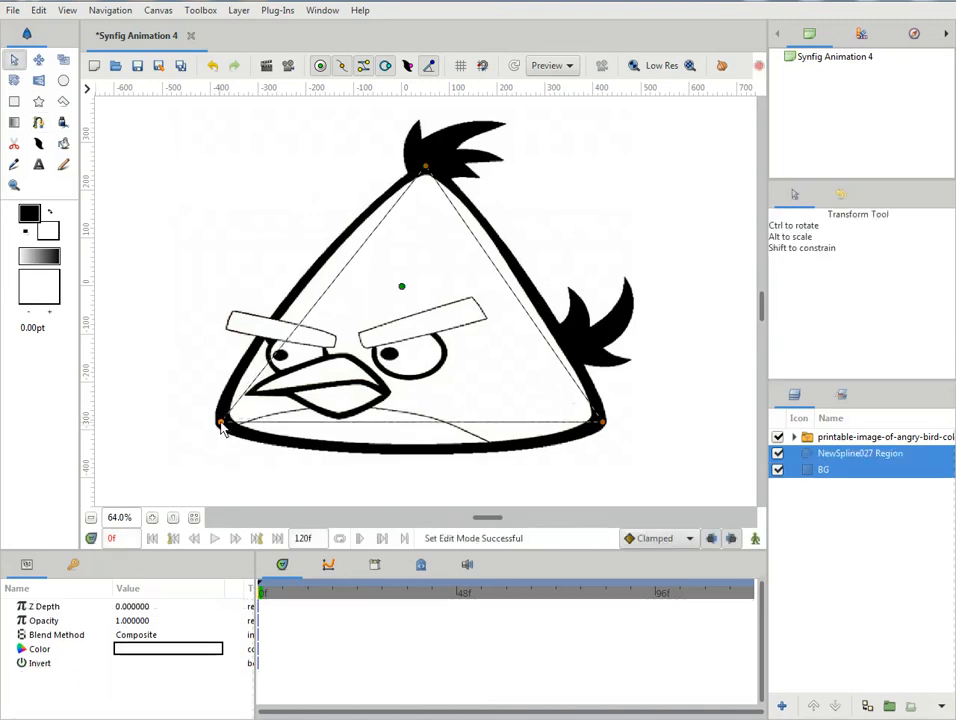
drag(222, 421, 224, 418)
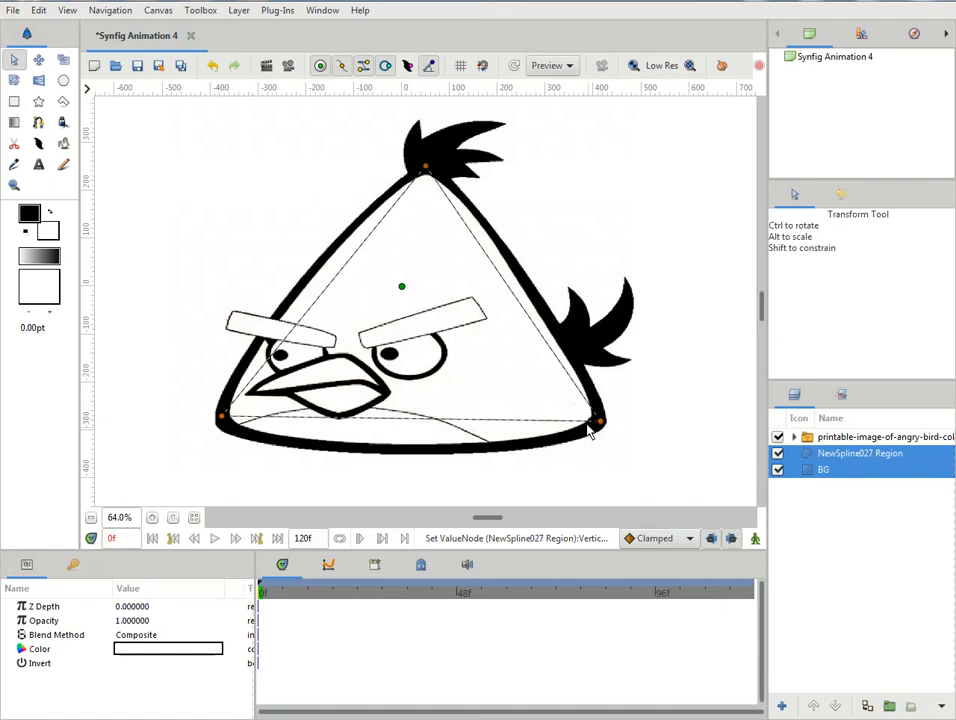
drag(588, 407, 600, 427)
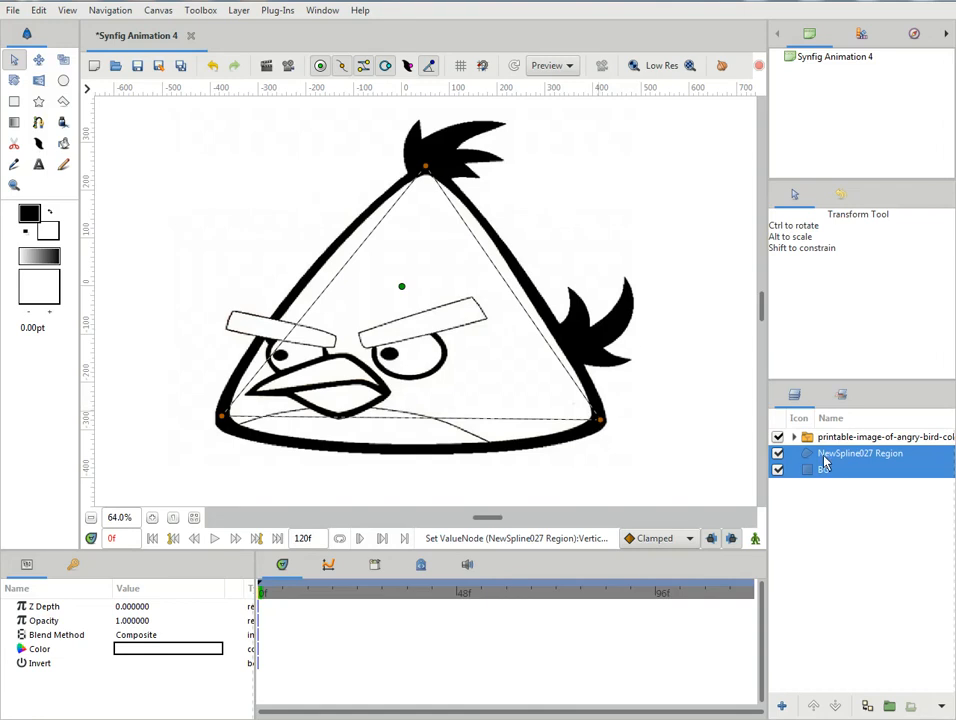
double_click(824, 456)
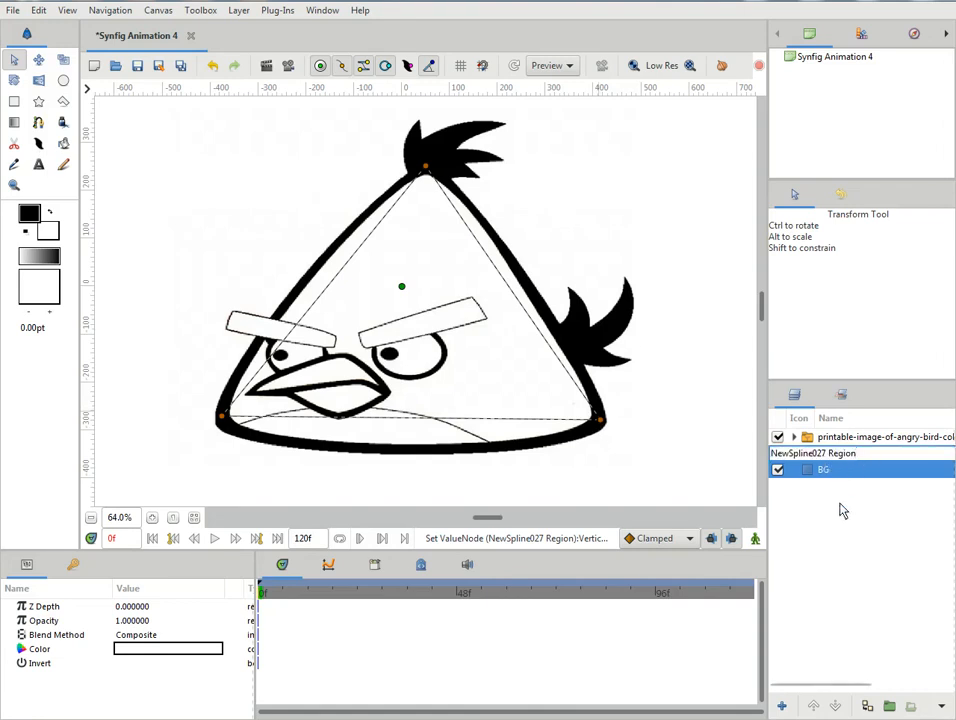
key(Return)
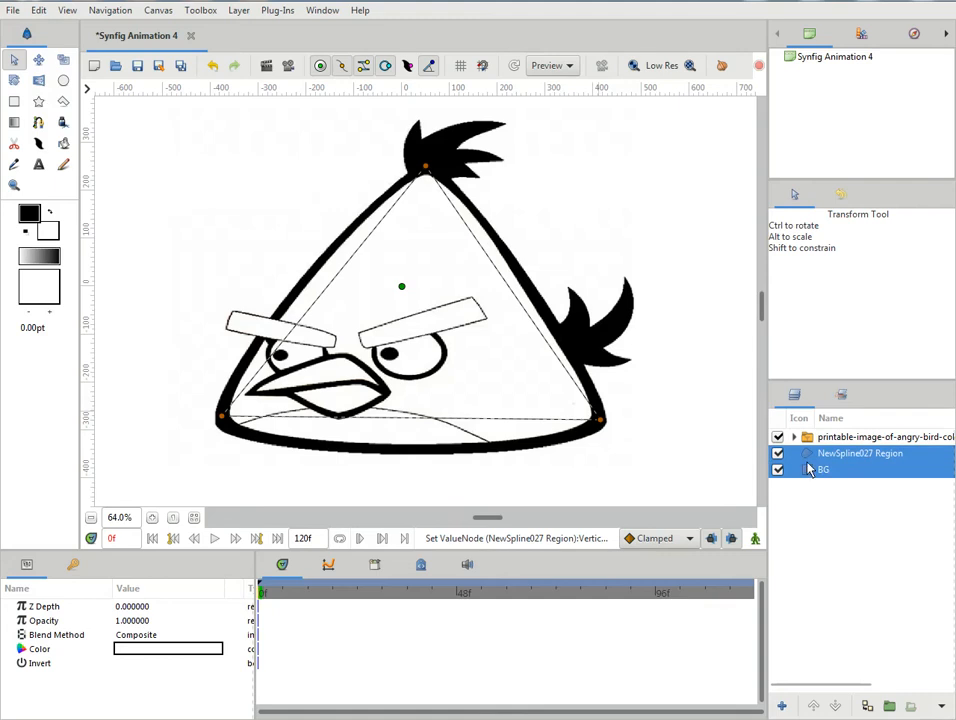
click(810, 472)
- Select the body spline region and nudge its lower-right and peak vertices onto the bird's thick outline
click(820, 455)
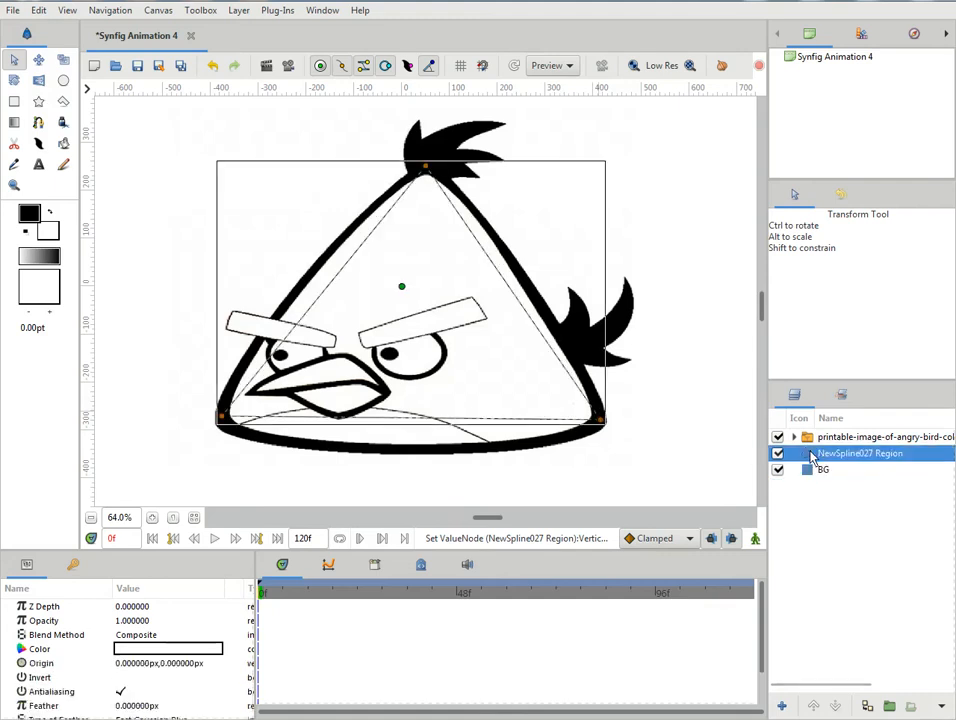
click(601, 421)
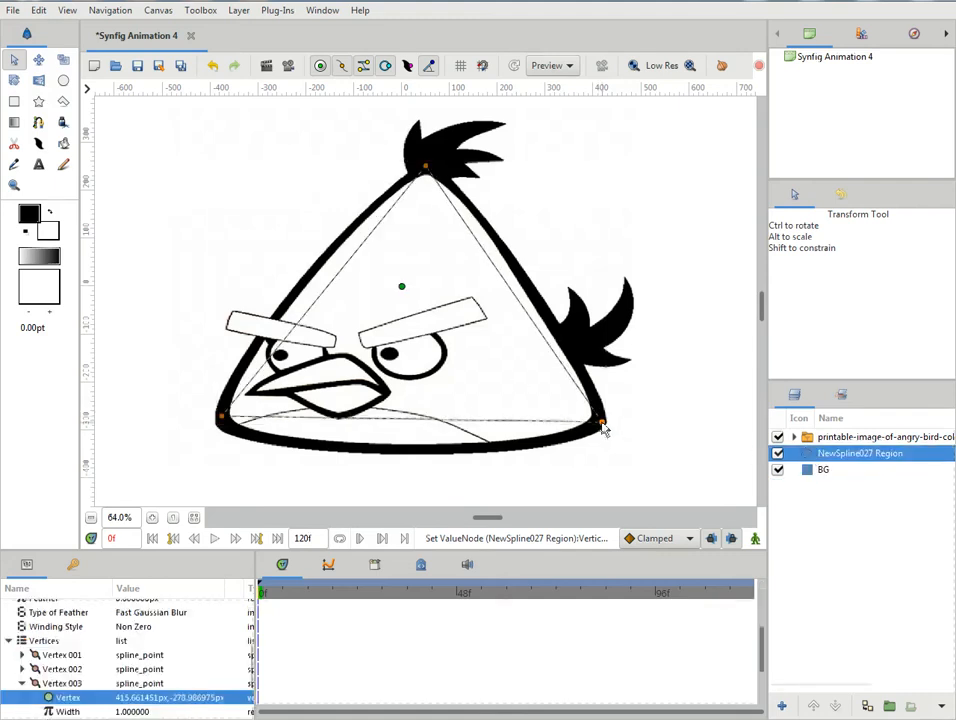
drag(600, 421, 601, 414)
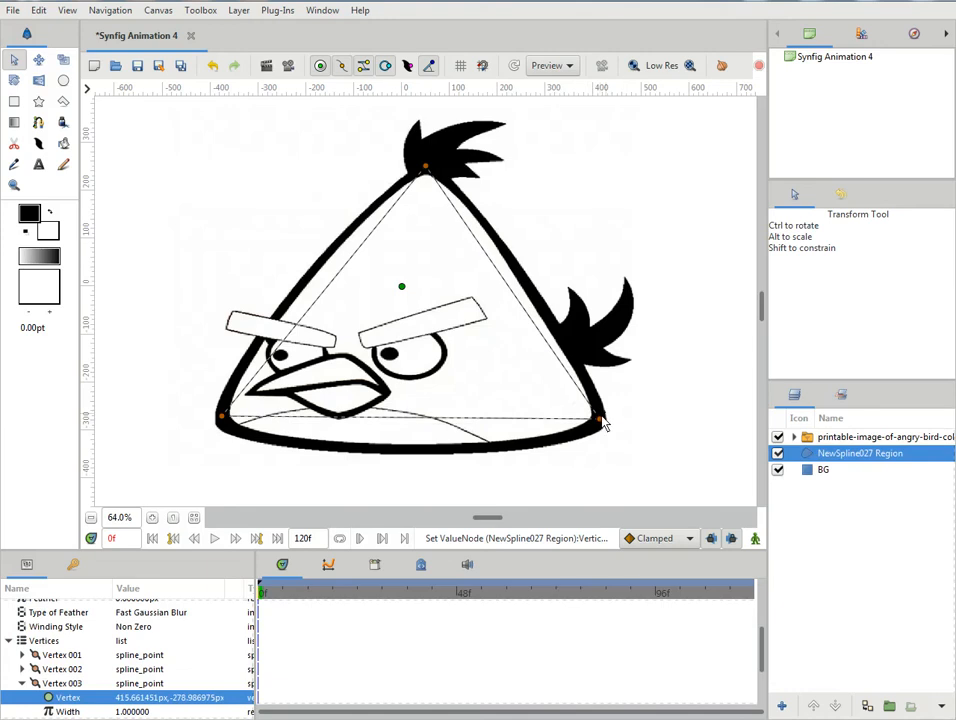
drag(425, 172, 424, 173)
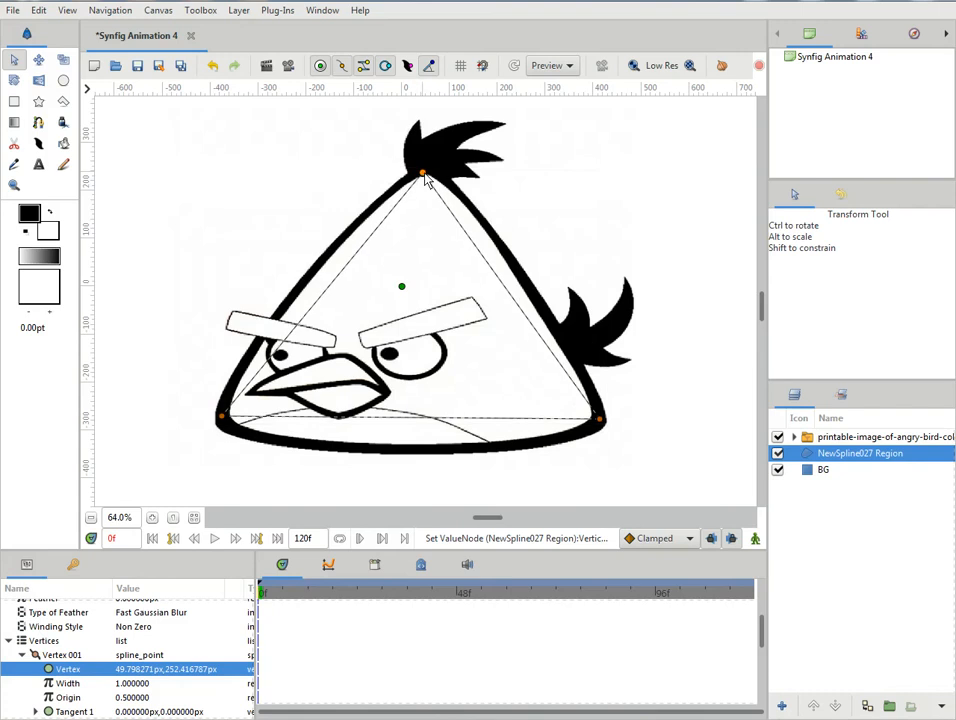
- Insert a vertex midway along the body spline's left edge and pull it outward onto the black outline
right_click(320, 307)
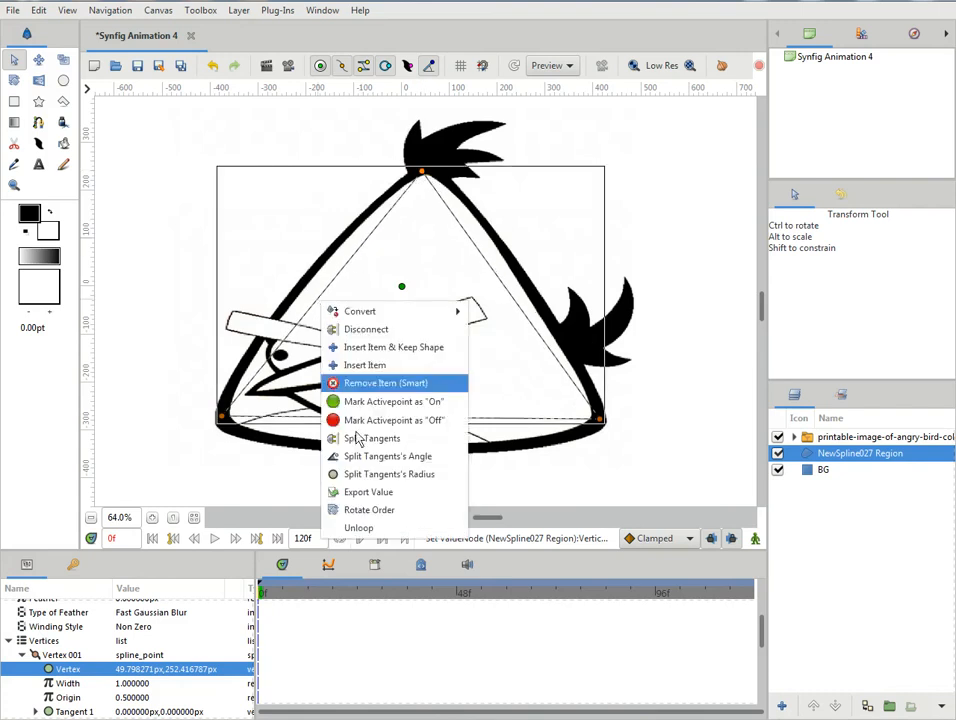
click(363, 369)
drag(320, 303, 302, 289)
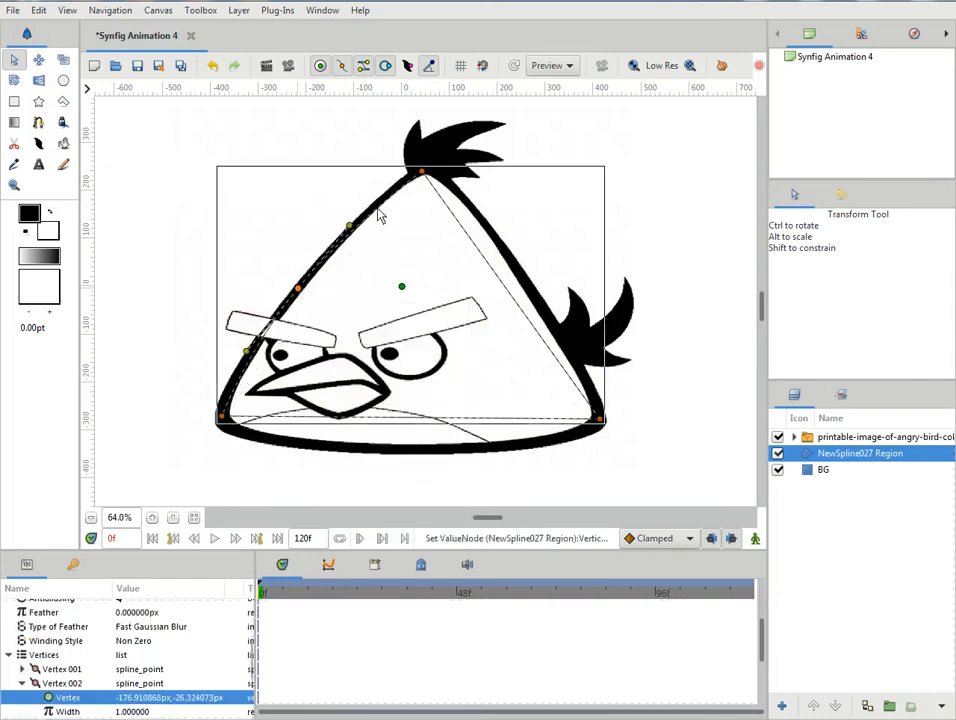
- Raise the body spline's peak and left-edge vertices slightly, and shift the lower-left corner vertex down onto the outline
click(424, 176)
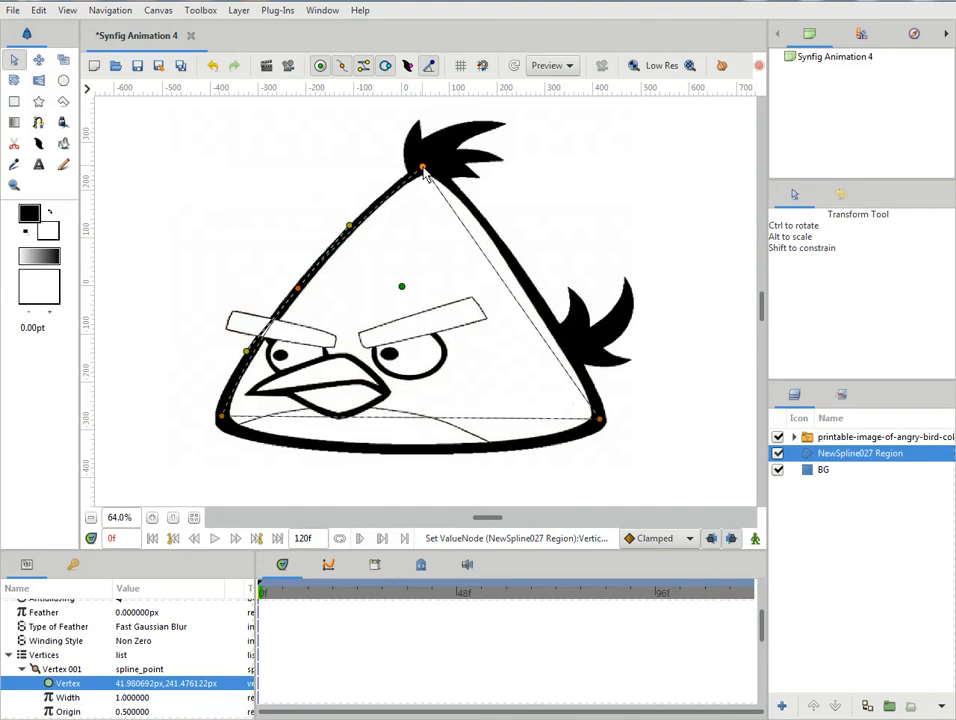
click(297, 288)
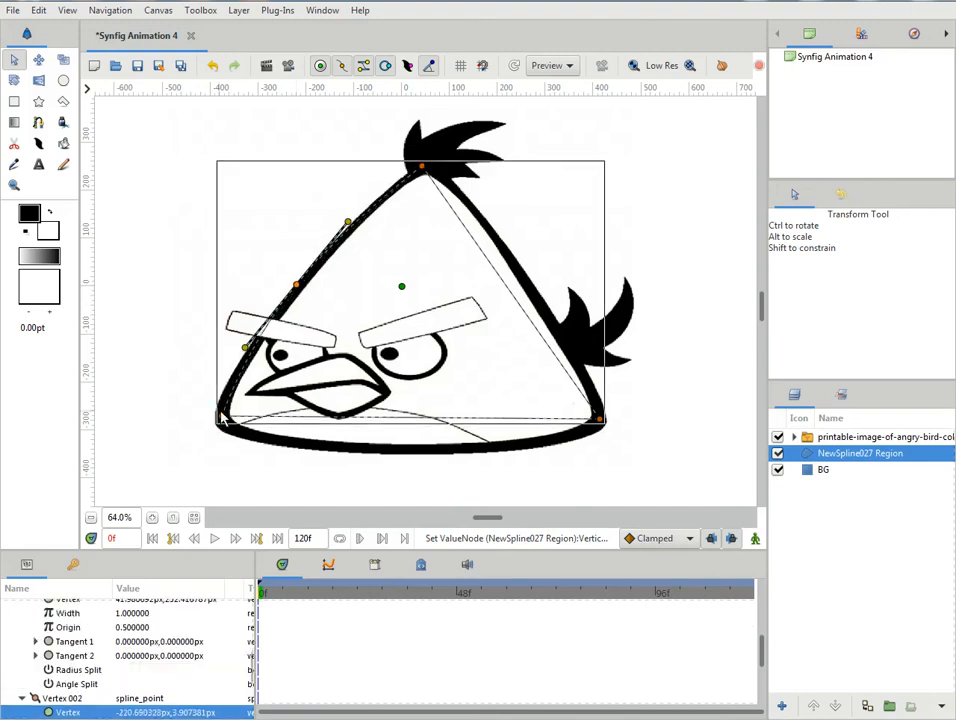
click(221, 416)
drag(222, 415, 218, 426)
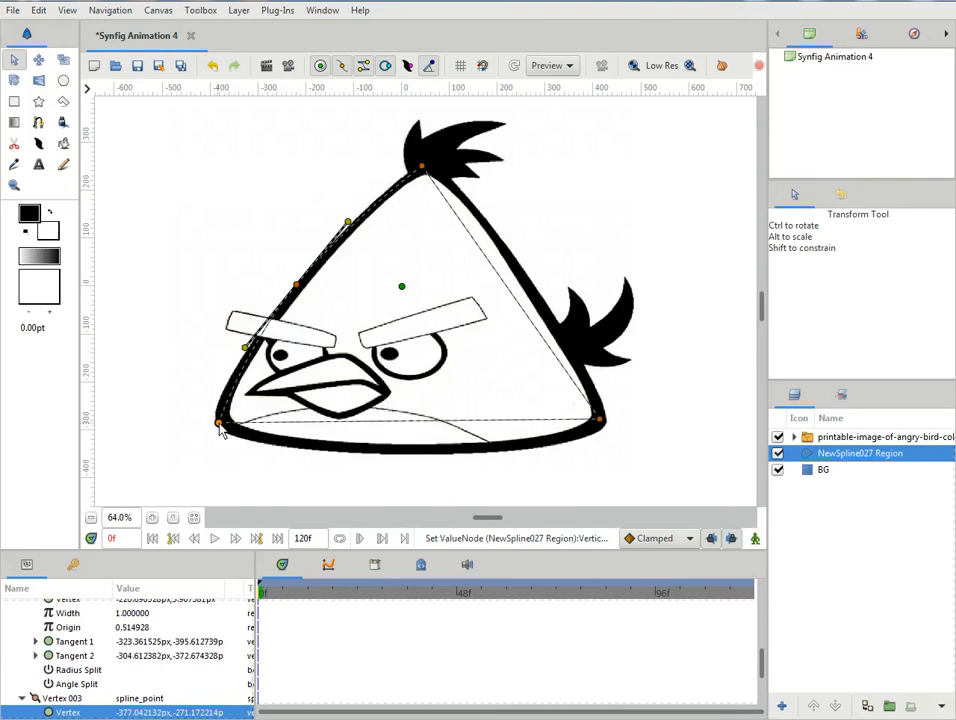
- Insert a vertex midway along the body's right edge, pull it onto the outline and tilt its upper tangent to follow the curve
right_click(518, 307)
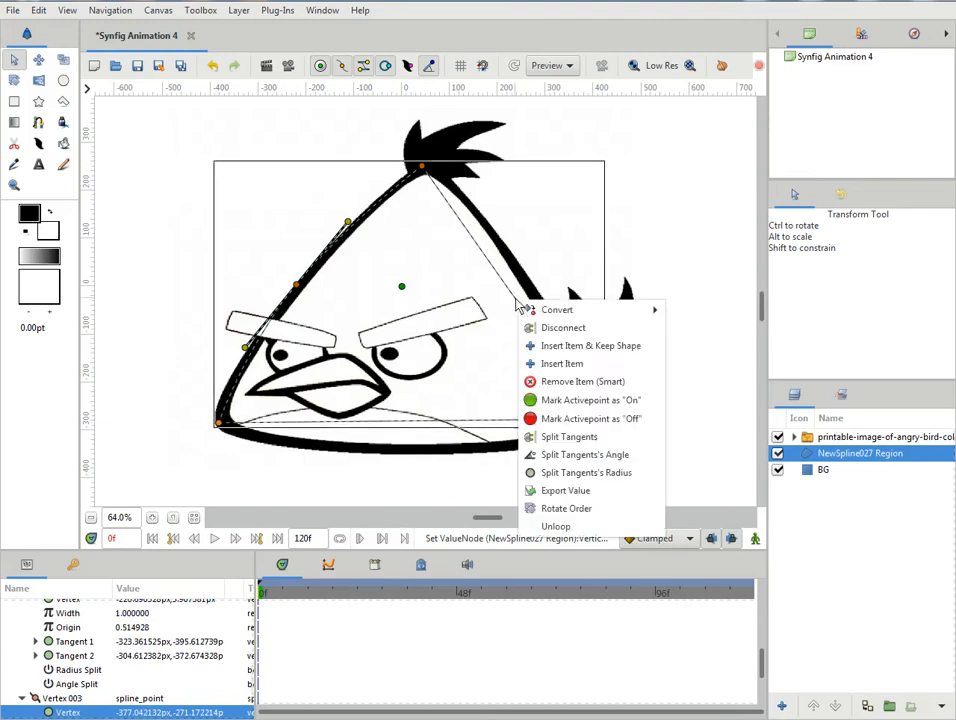
click(549, 363)
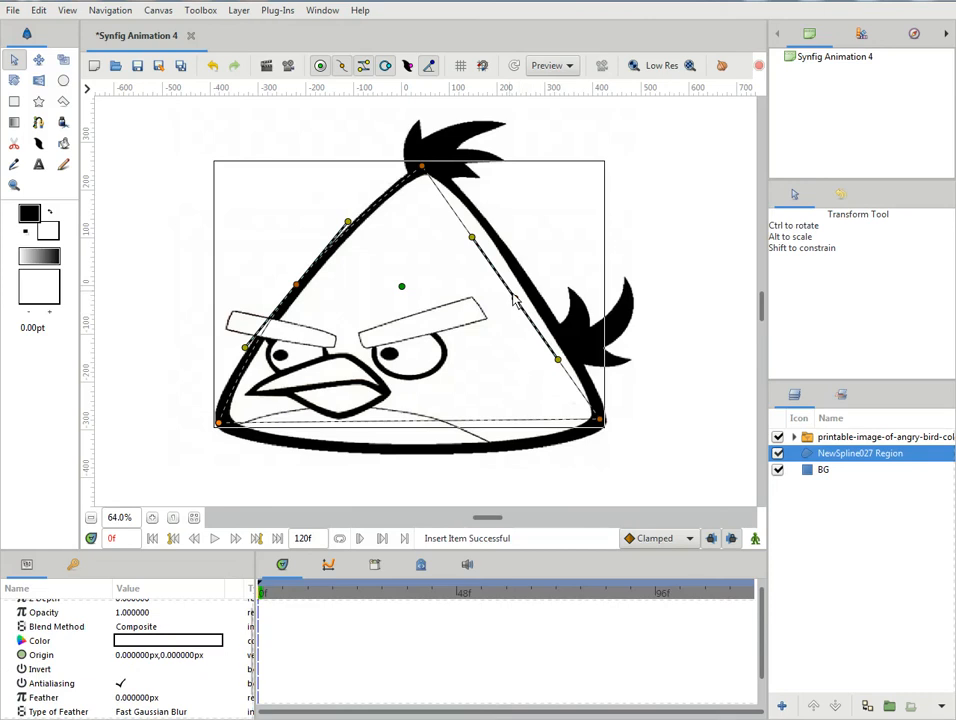
drag(515, 299, 531, 284)
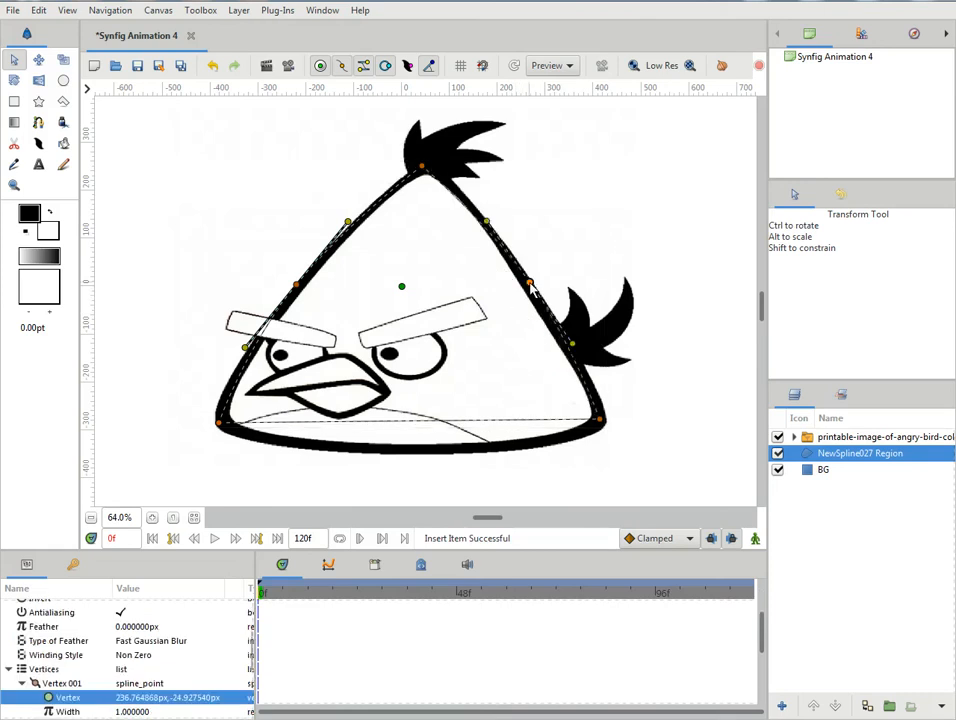
drag(487, 221, 496, 215)
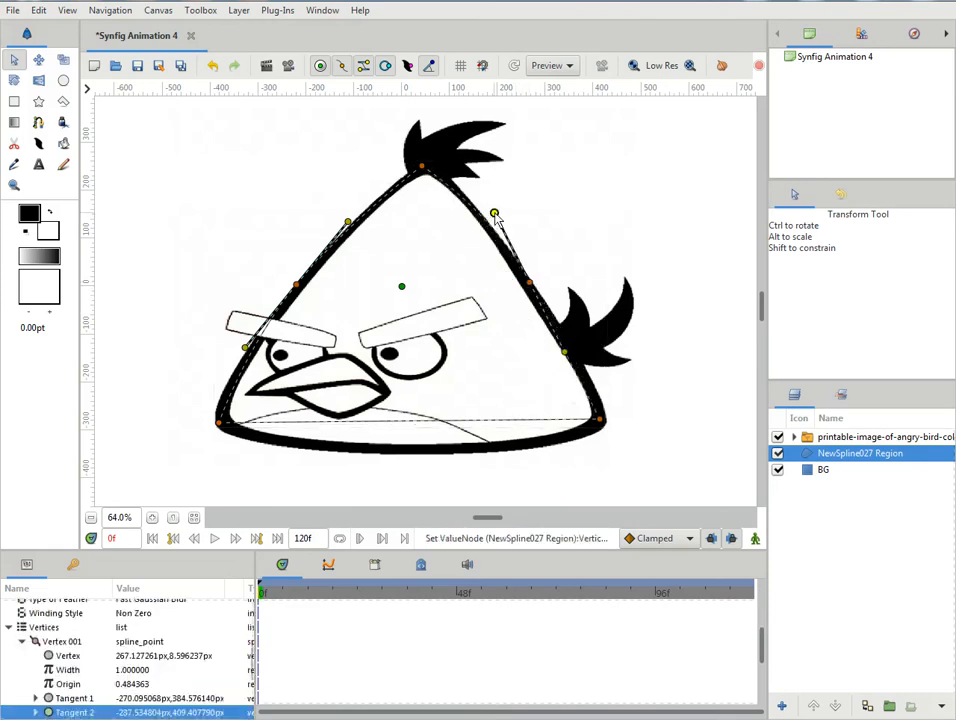
- Split the right-edge vertex's tangents, swing the lower one outward toward the tail, and nudge the lower-right corner vertex down
right_click(564, 355)
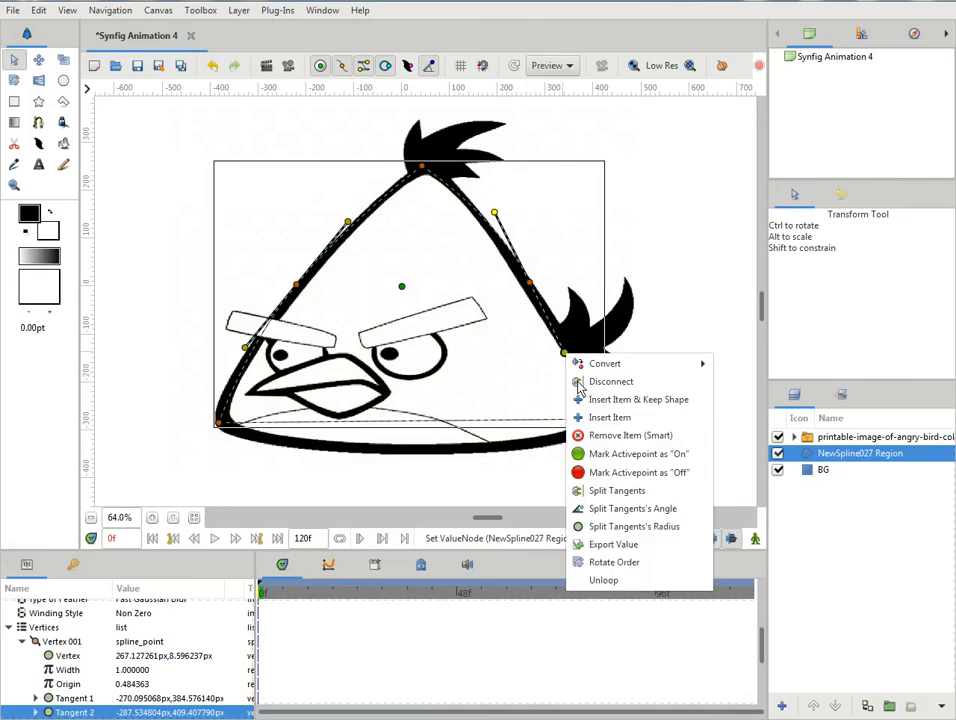
click(617, 491)
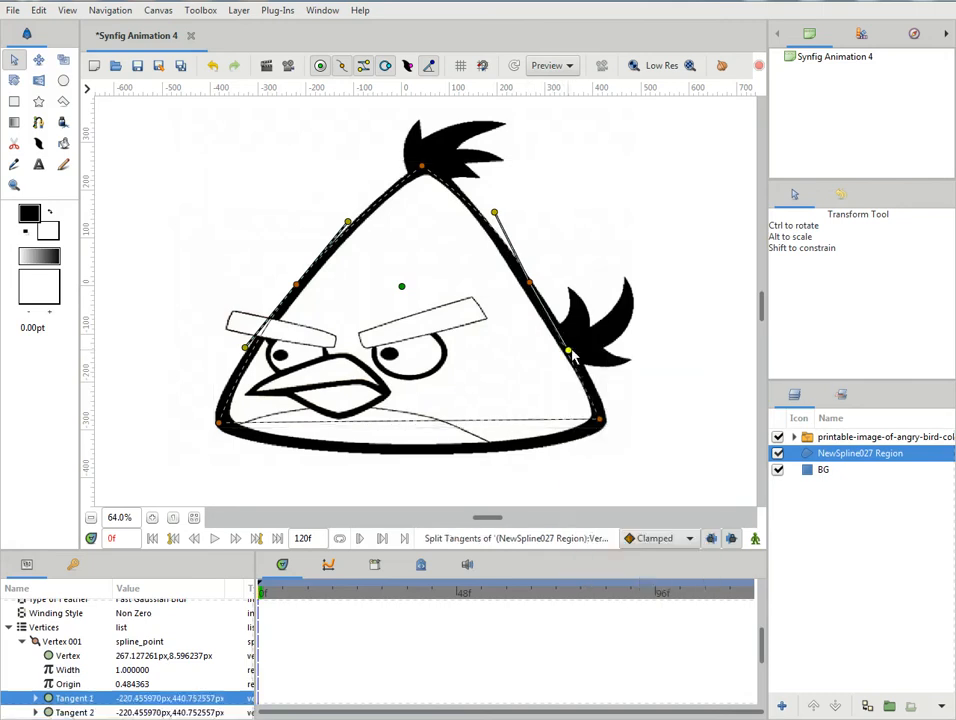
mouse_move(582, 347)
mouse_down()
mouse_move(592, 347)
mouse_move(584, 364)
mouse_up()
click(604, 425)
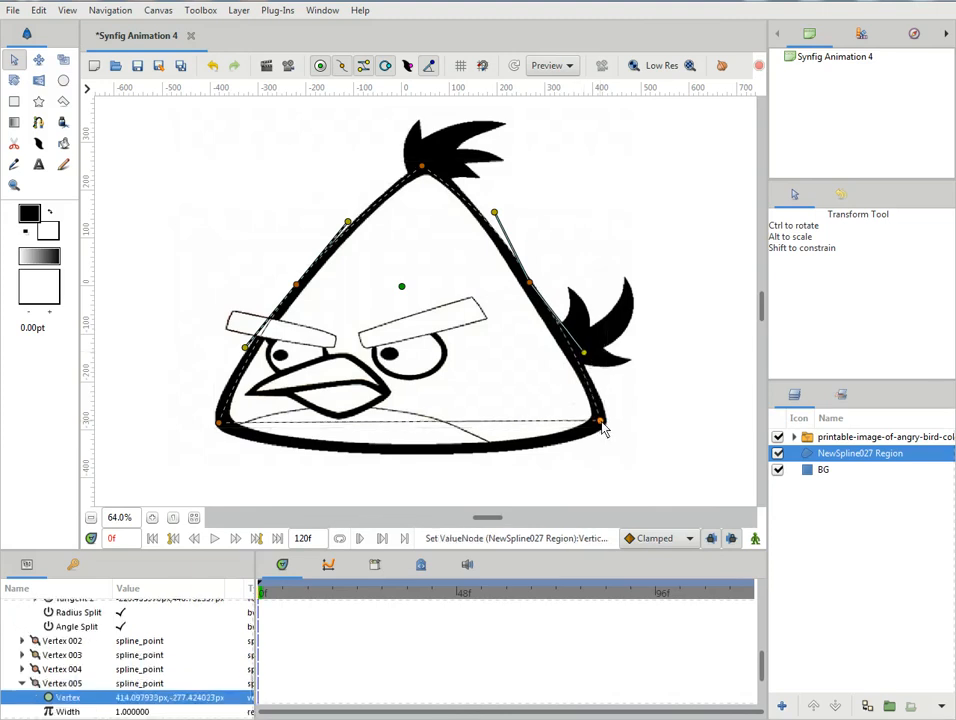
- Insert a vertex midway along the body's bottom edge, pull it down onto the outline and lengthen its tangents to curve the base
right_click(414, 427)
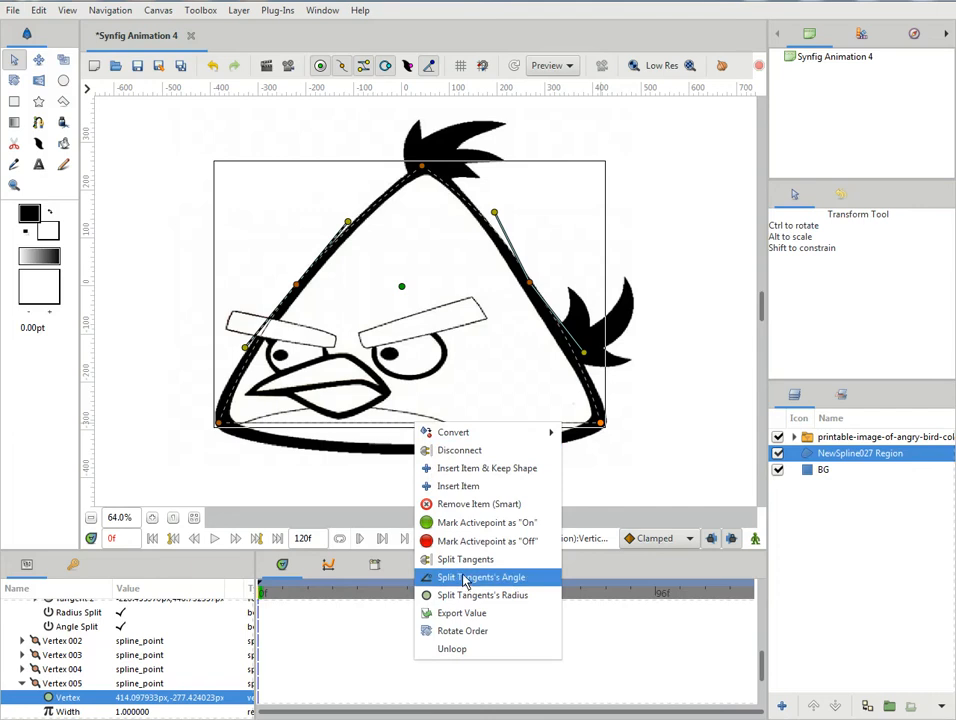
click(460, 486)
drag(411, 424, 410, 458)
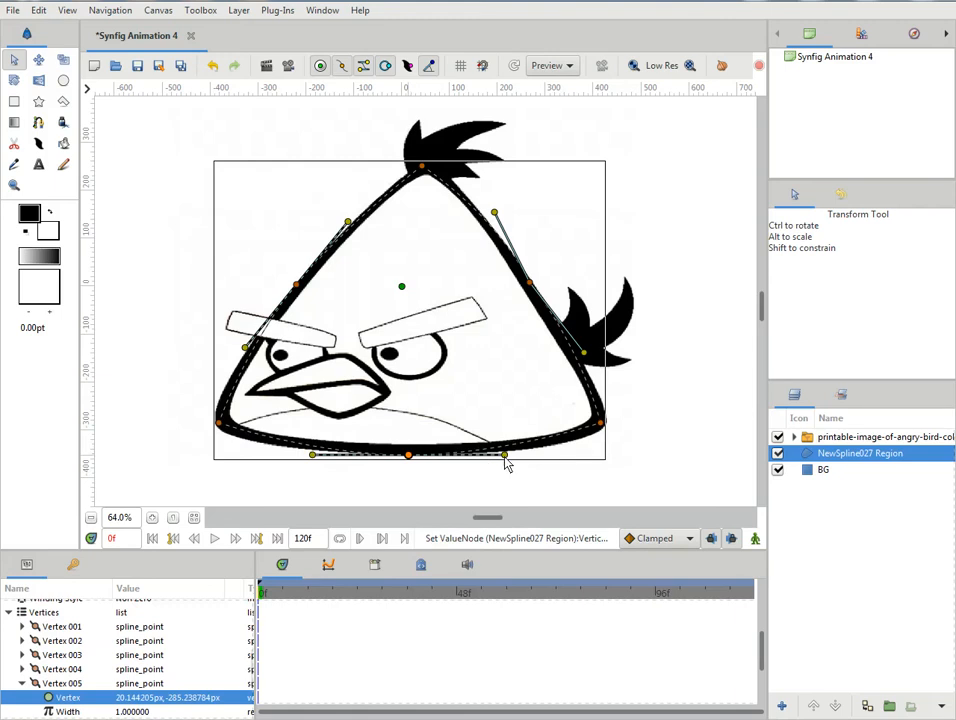
drag(507, 461, 509, 462)
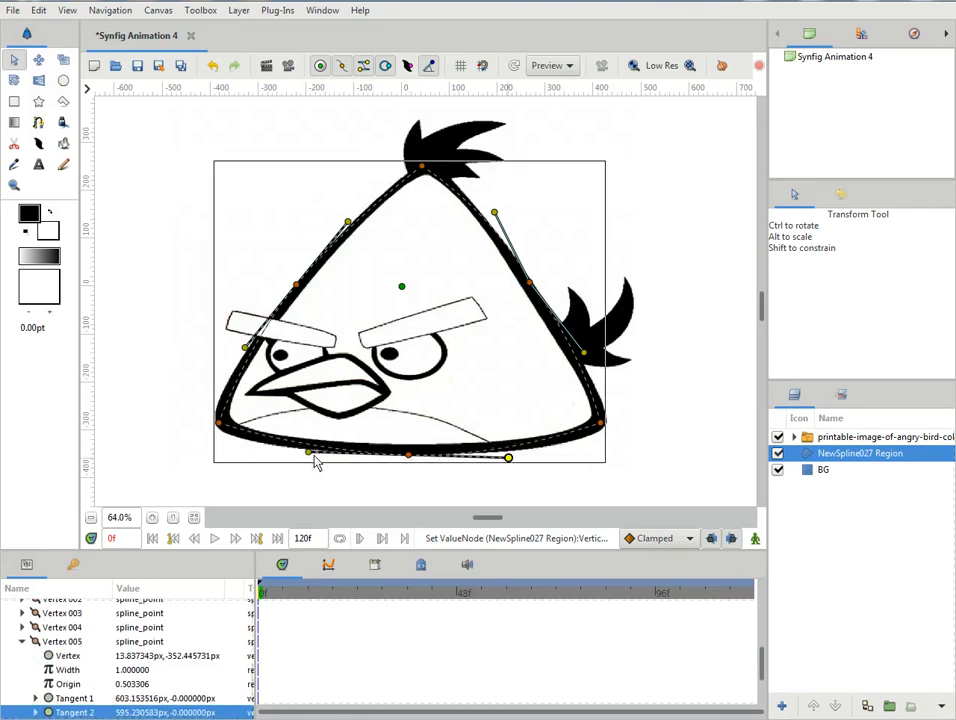
drag(312, 457, 267, 461)
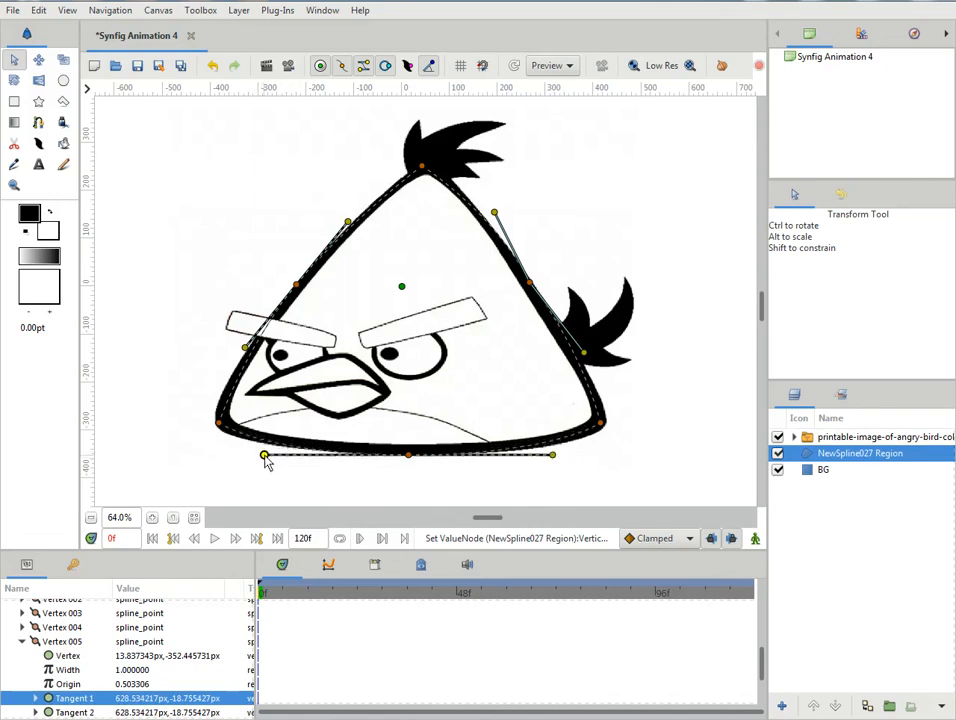
- Reposition the lower-right corner vertex on the outline, hide the vertex handles and pull out the corner's tangents to round it
click(600, 427)
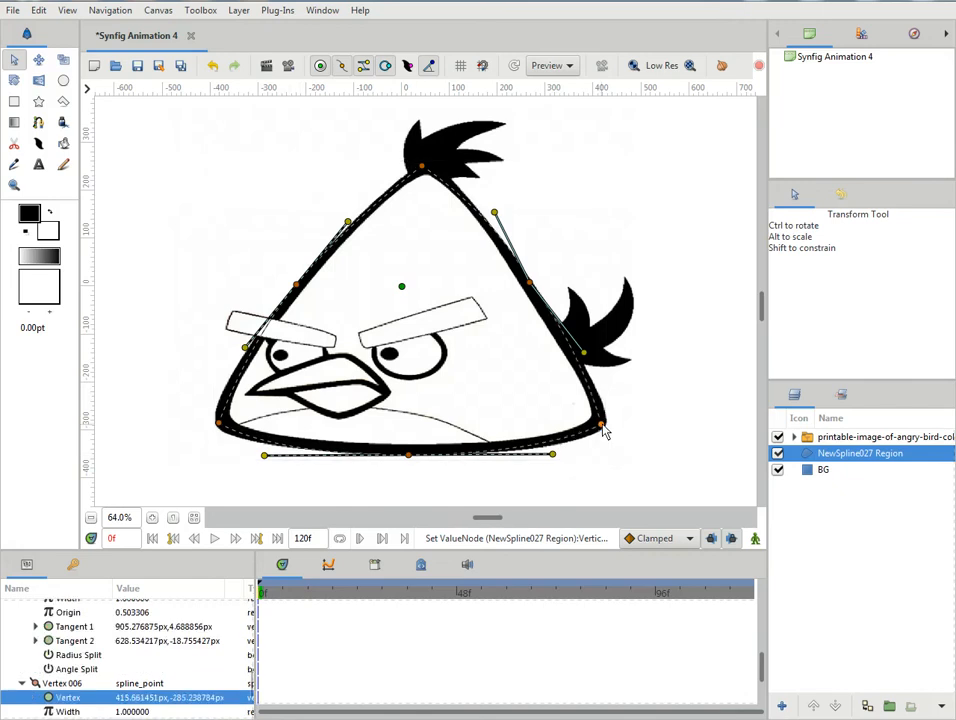
drag(602, 424, 604, 421)
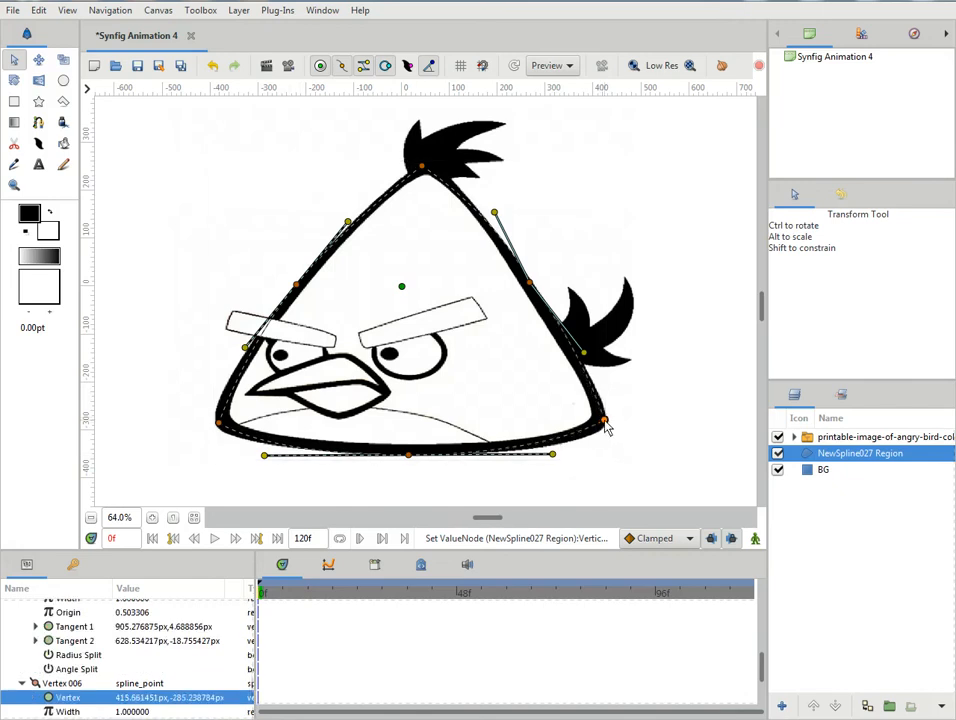
click(346, 68)
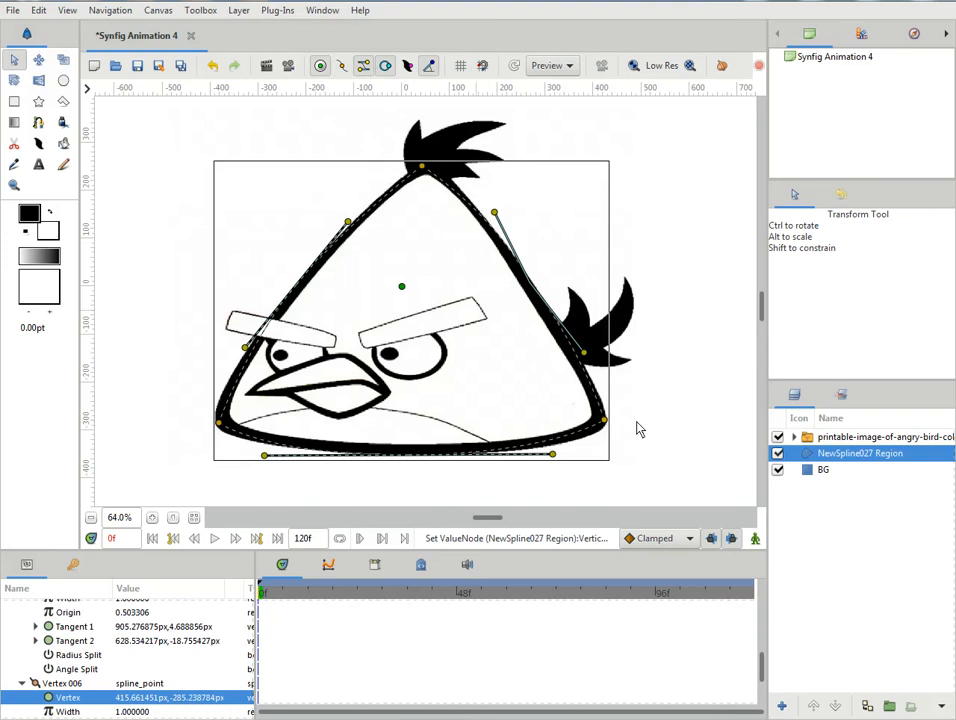
drag(603, 420, 606, 402)
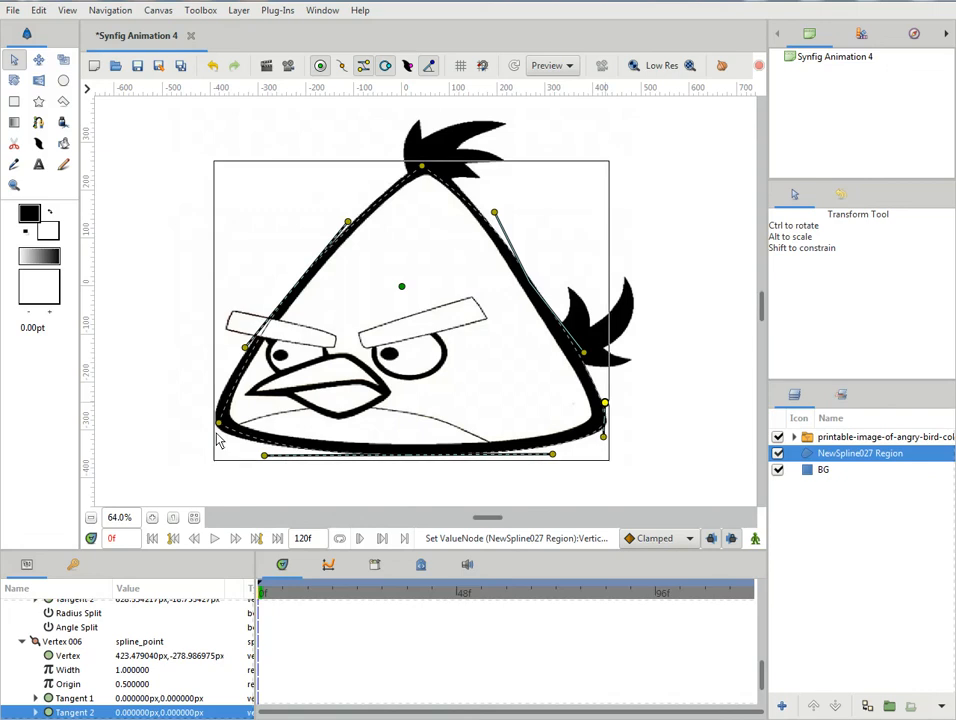
- Pull out the tangents of the lower-left corner and the peak to round them, and show the vertex handles again
mouse_move(220, 427)
mouse_down()
mouse_move(224, 443)
mouse_move(222, 435)
mouse_up()
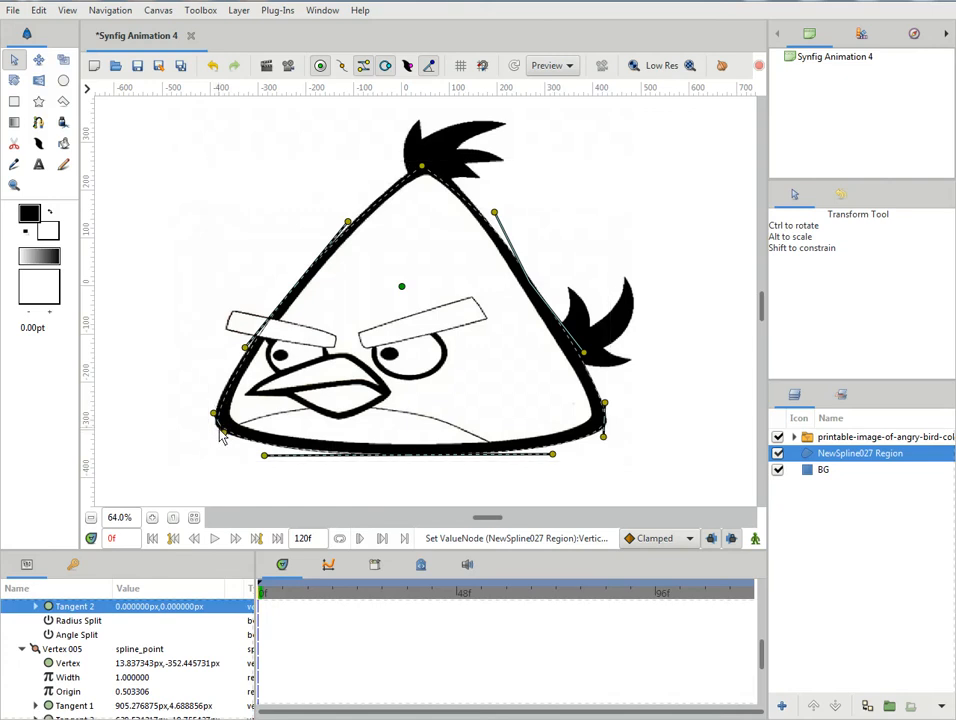
drag(222, 434, 226, 446)
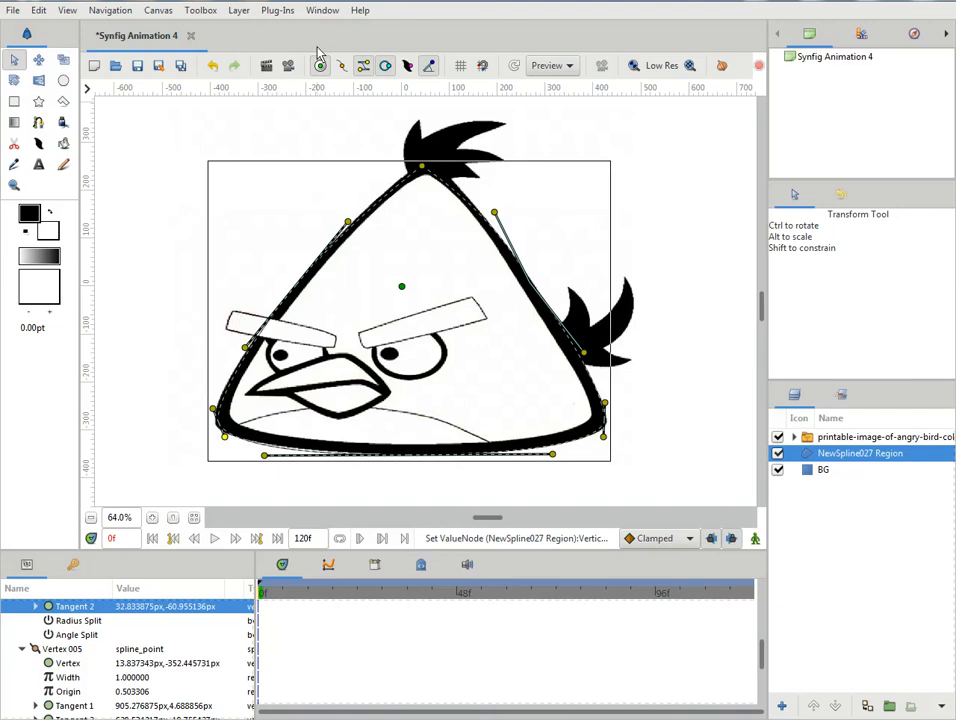
drag(426, 175, 408, 171)
click(344, 67)
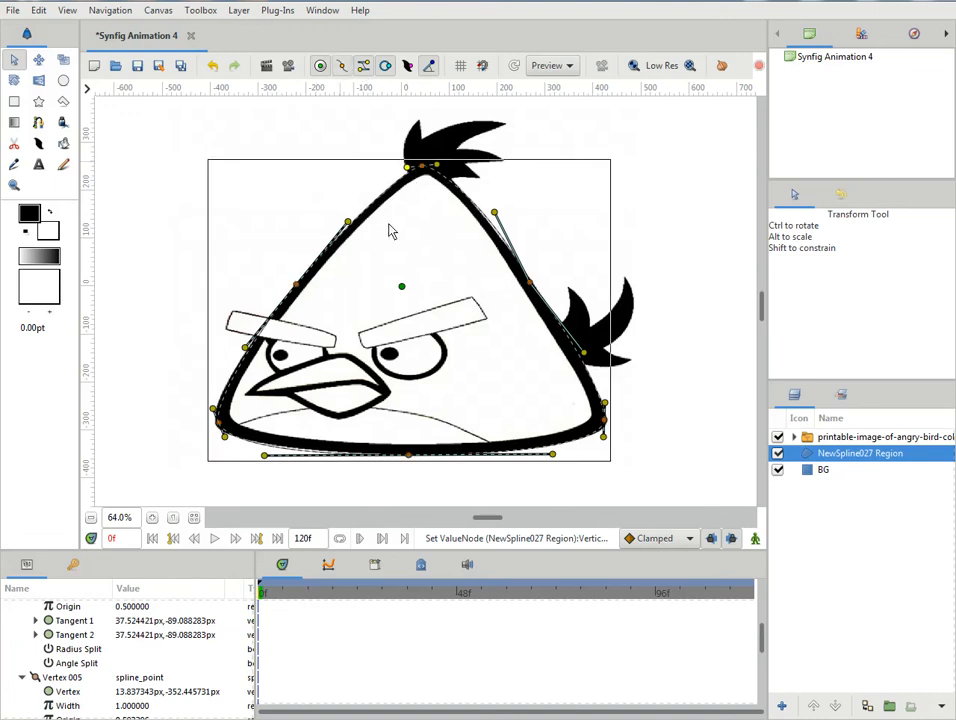
- Refine the lower-left corner and bottom vertex's left tangent, then split the bottom vertex's tangents and shorten the right one
drag(220, 426, 268, 457)
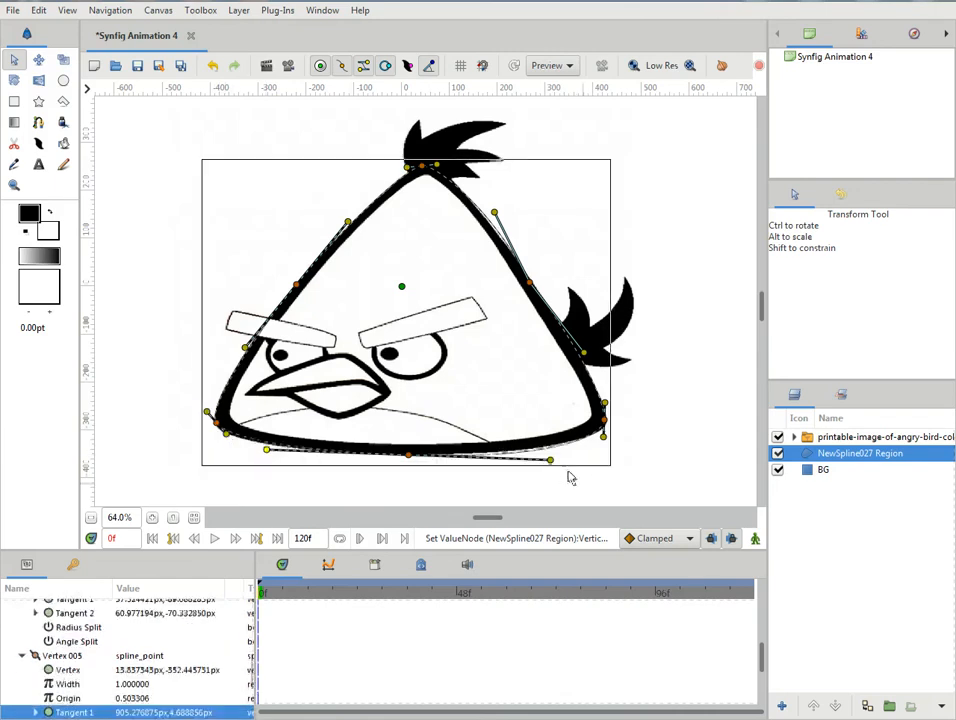
right_click(551, 459)
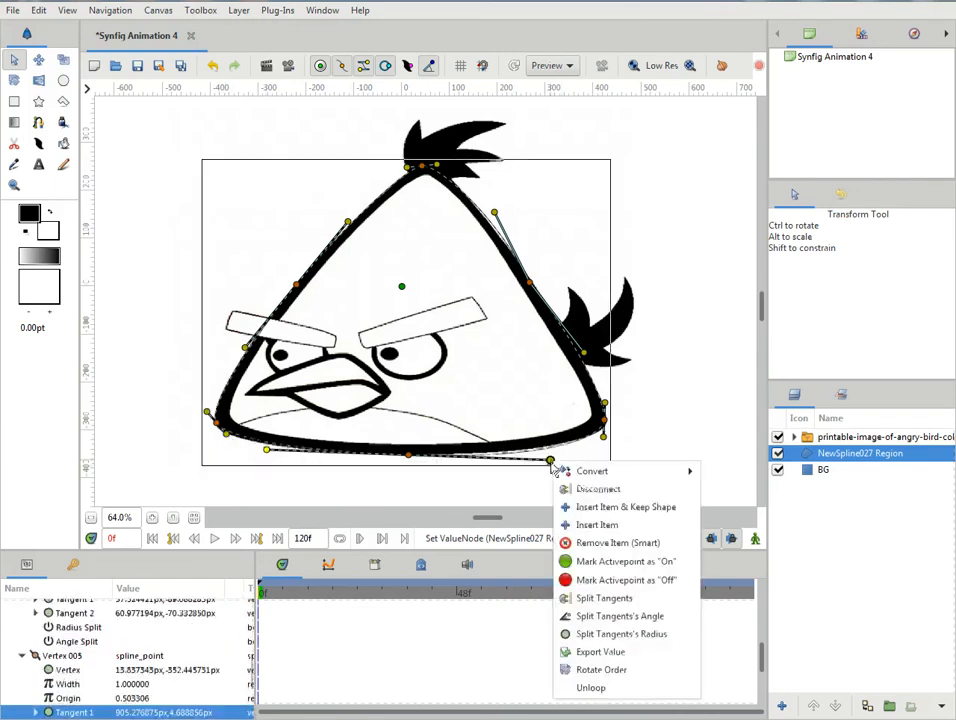
click(603, 598)
drag(551, 459, 523, 461)
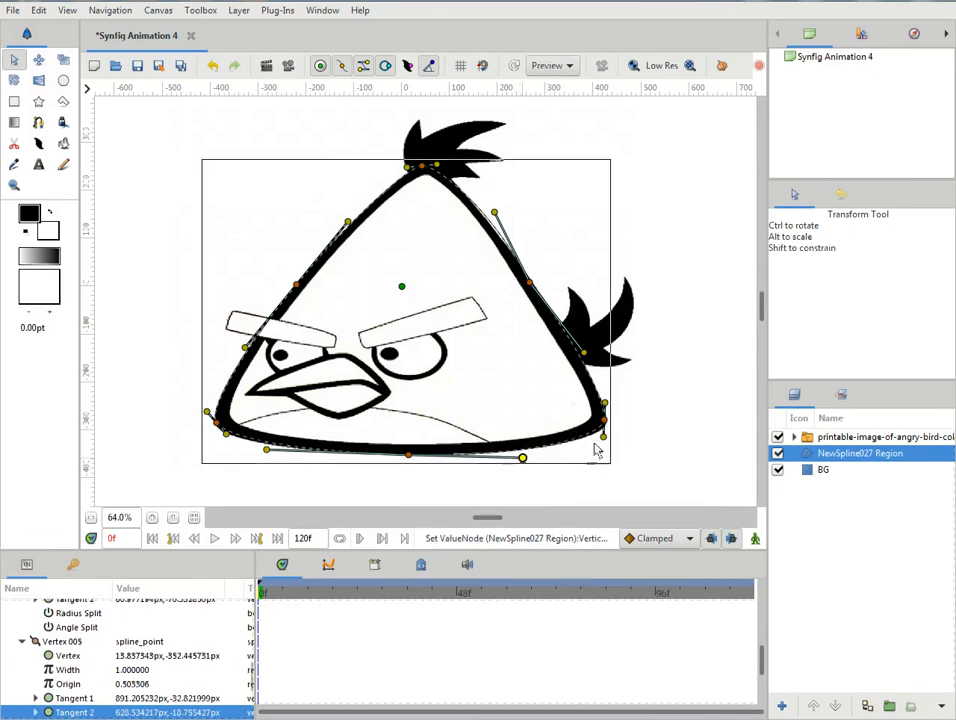
- Extend the lower-right corner's lower tangent down along the outline and split that vertex's tangents
drag(603, 436, 600, 444)
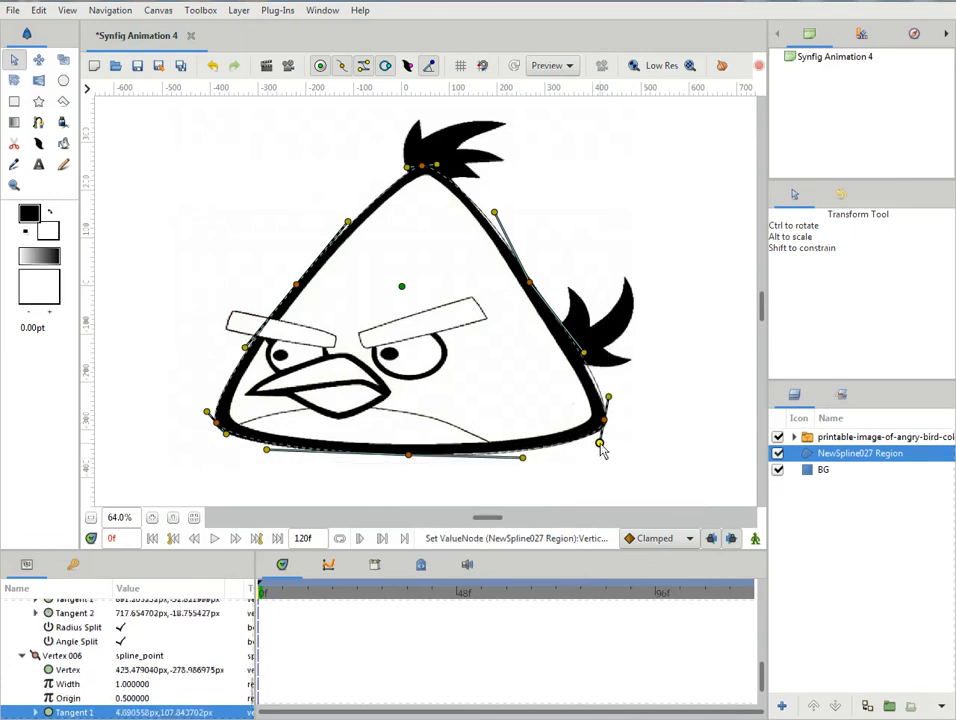
right_click(609, 401)
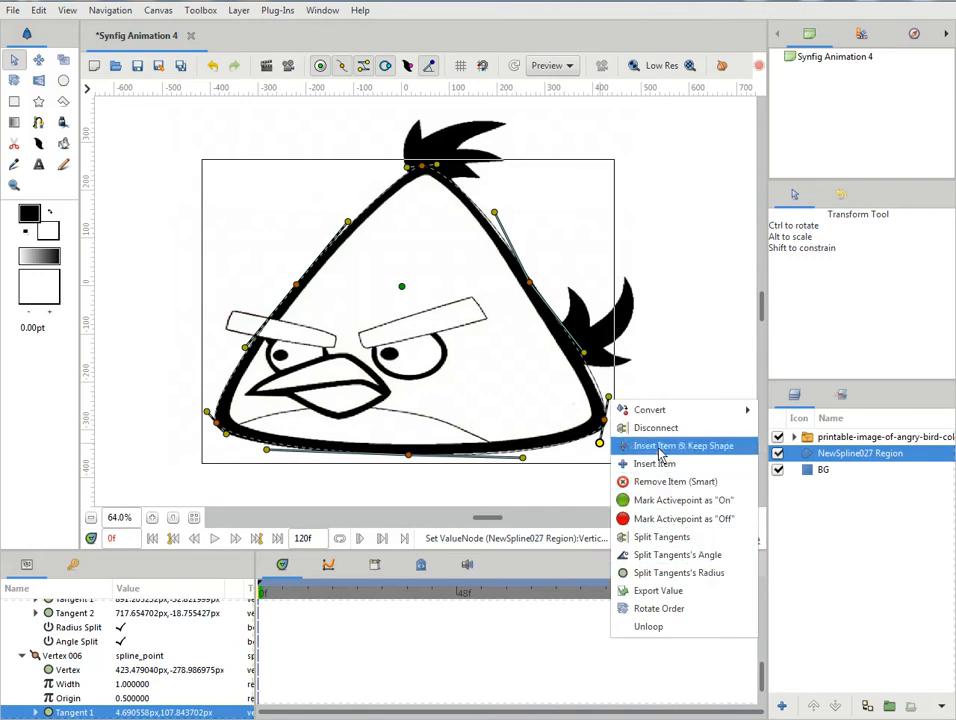
click(650, 537)
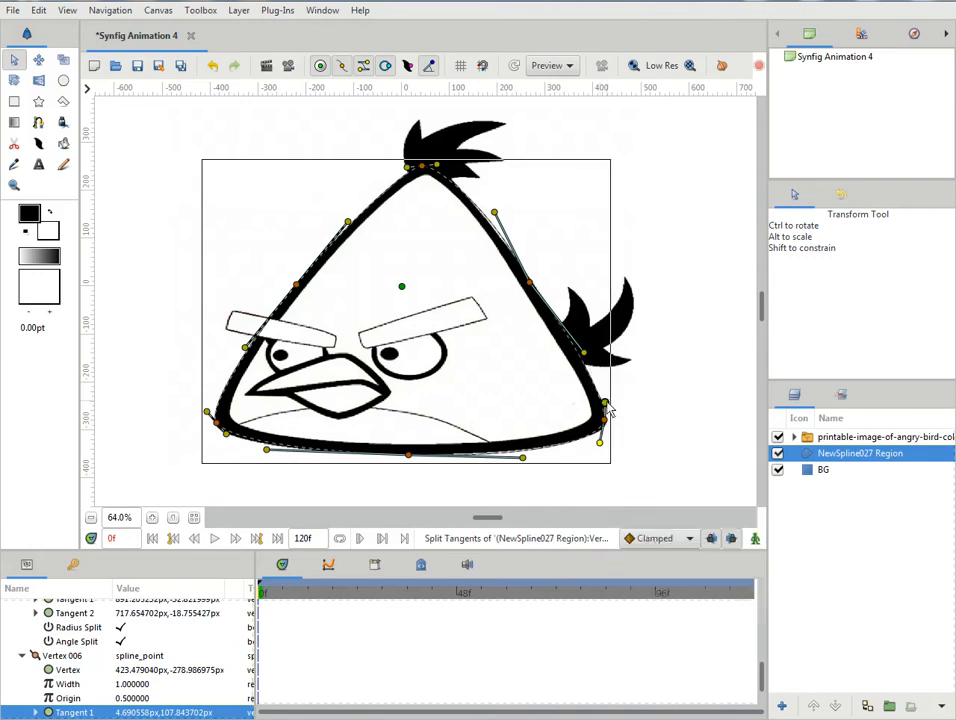
- Adjust the lower-right corner's tangent and both tangents of the right-side midpoint vertex to follow the body outline
drag(605, 402, 603, 398)
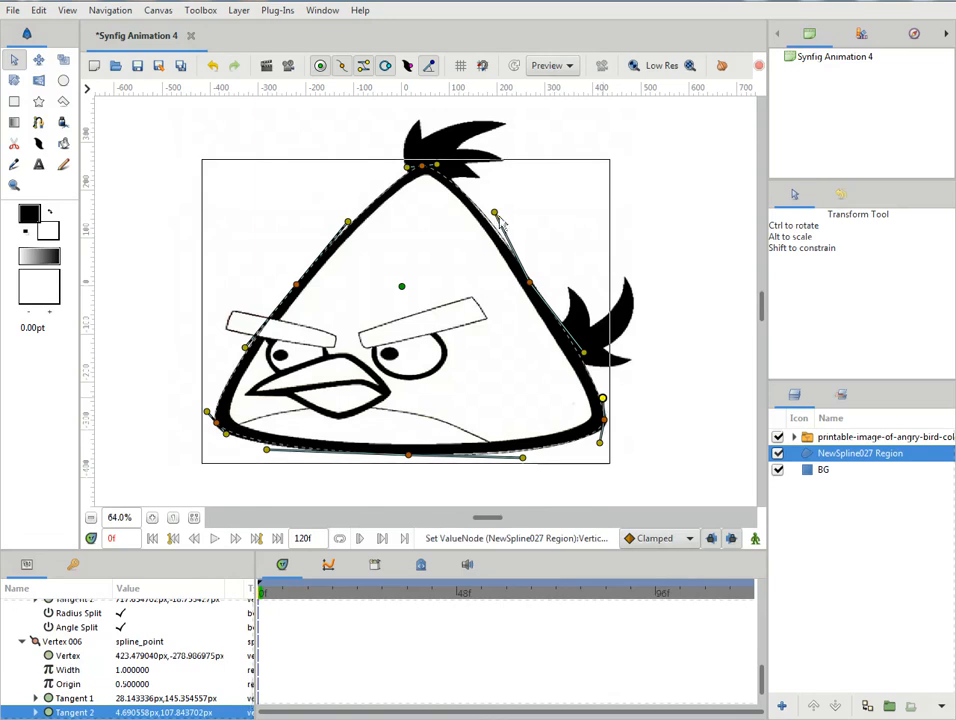
right_click(497, 217)
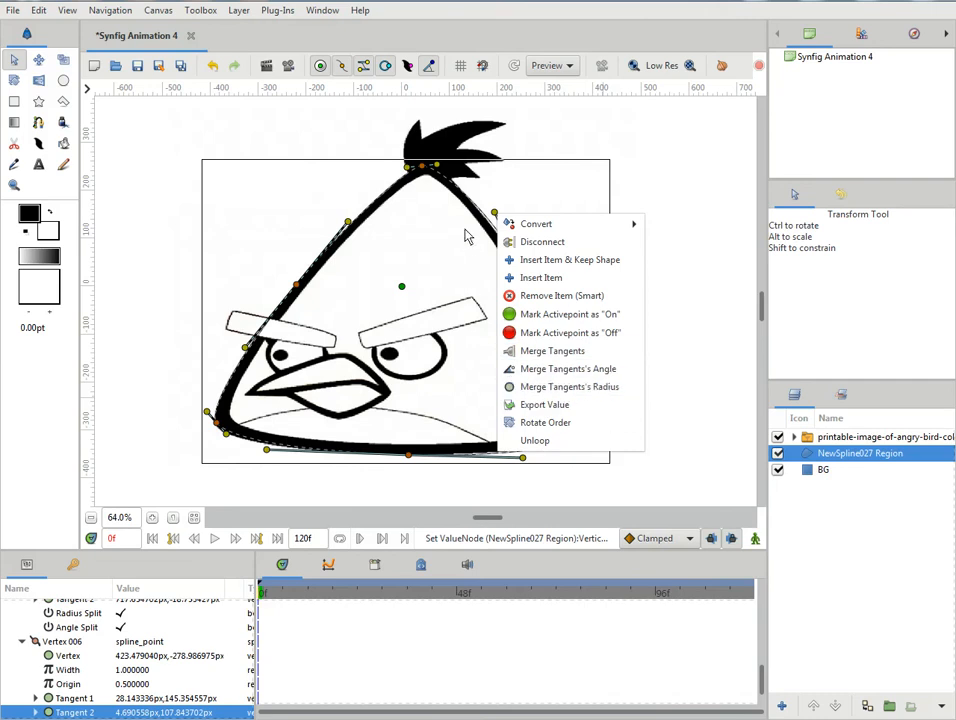
click(465, 230)
click(588, 358)
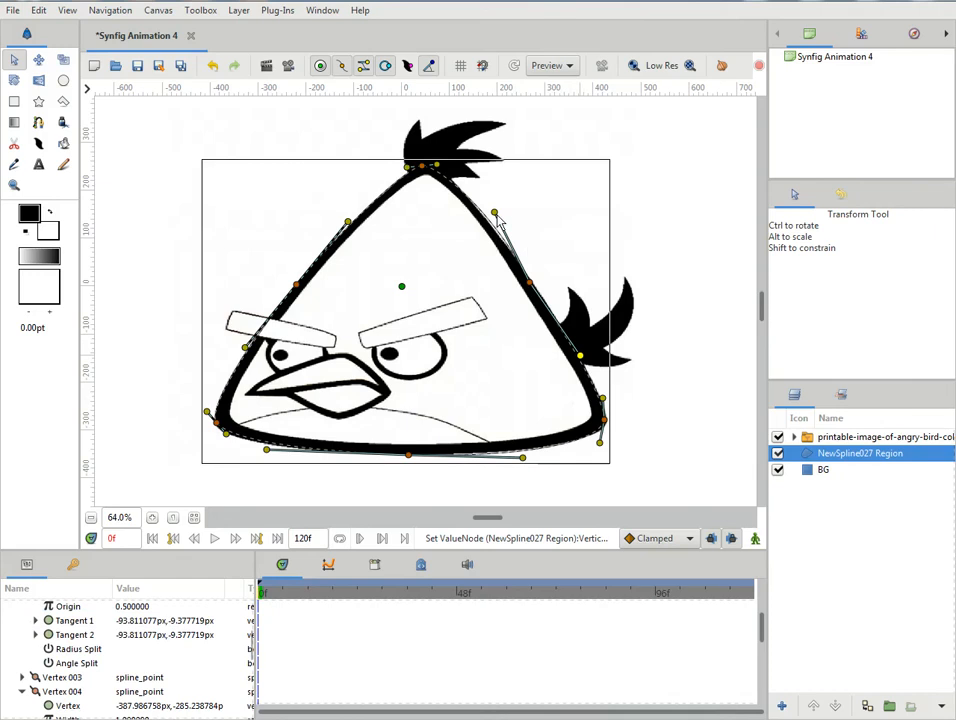
drag(494, 214, 489, 214)
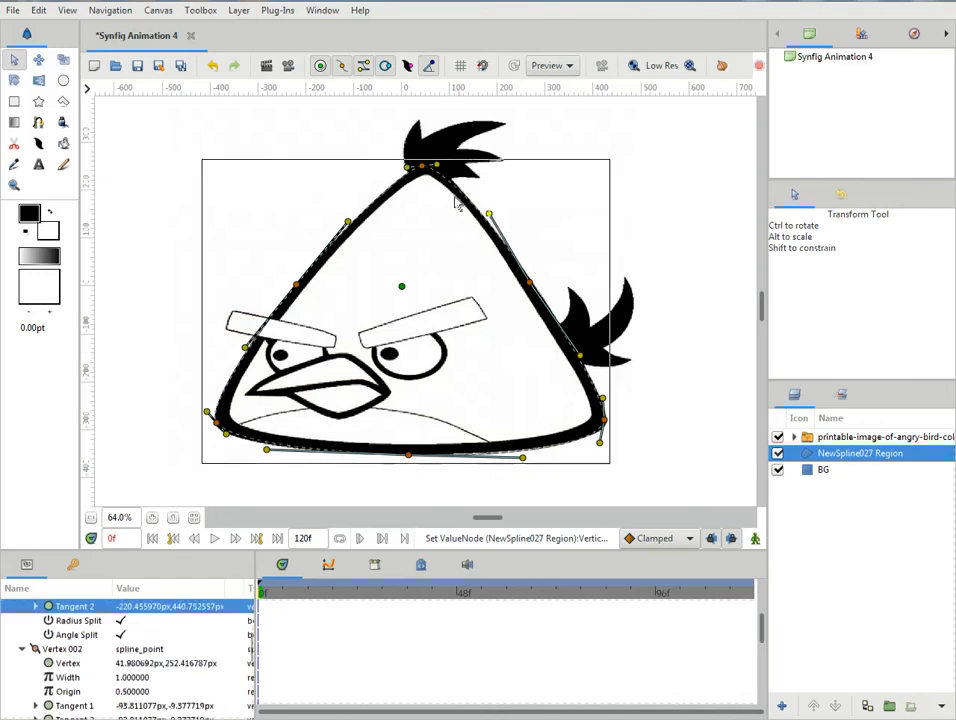
- Shift the peak vertex slightly right onto the outline's tip and tilt its tangents to fit the curve
click(424, 167)
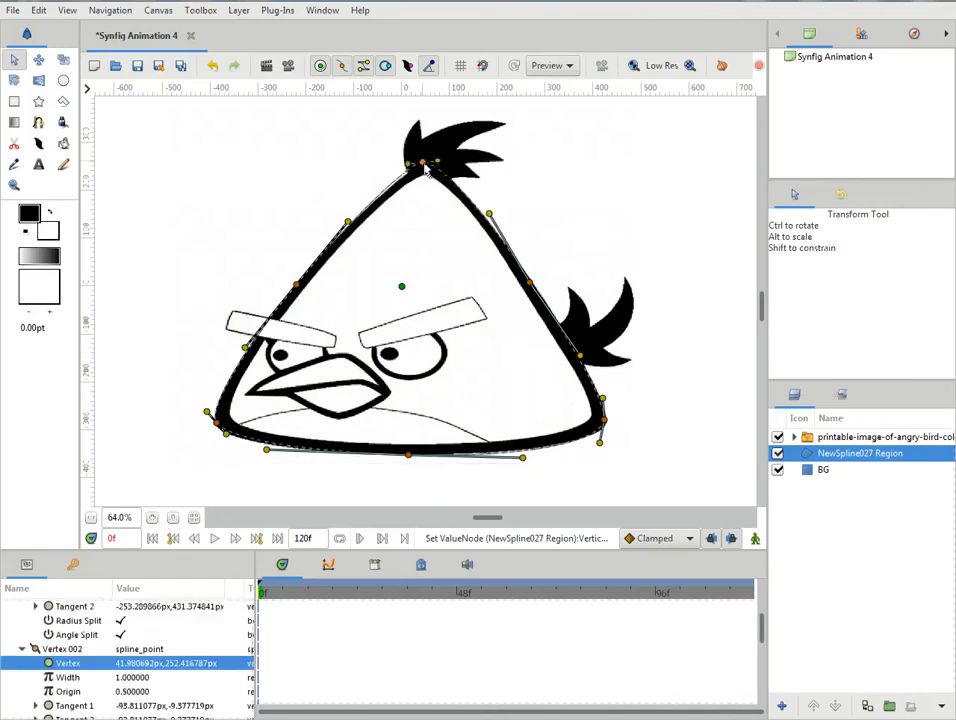
drag(425, 170, 430, 172)
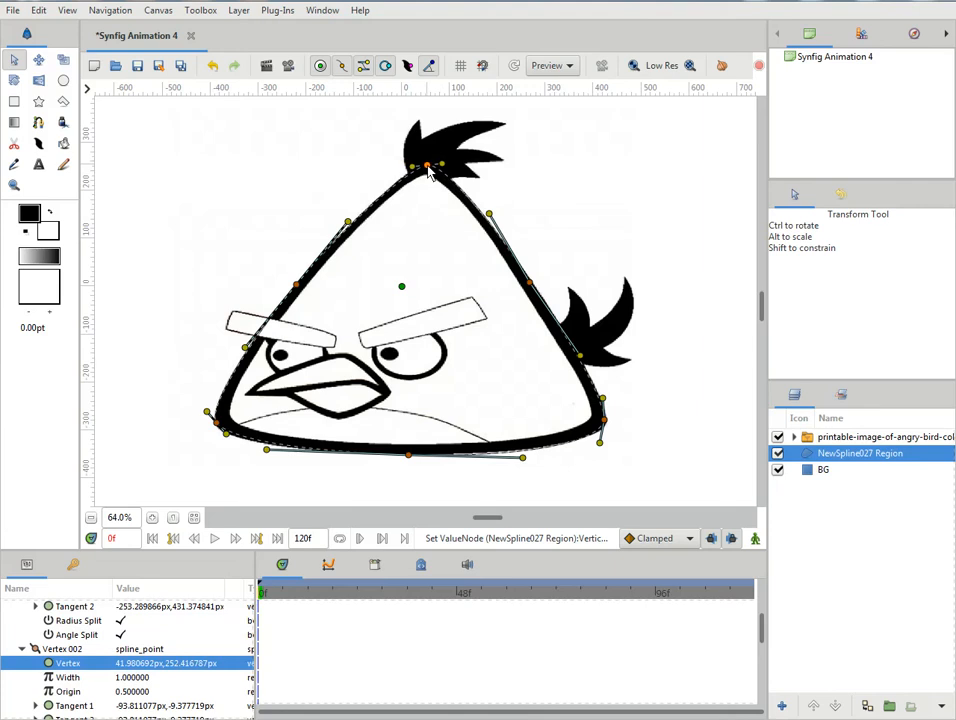
click(410, 165)
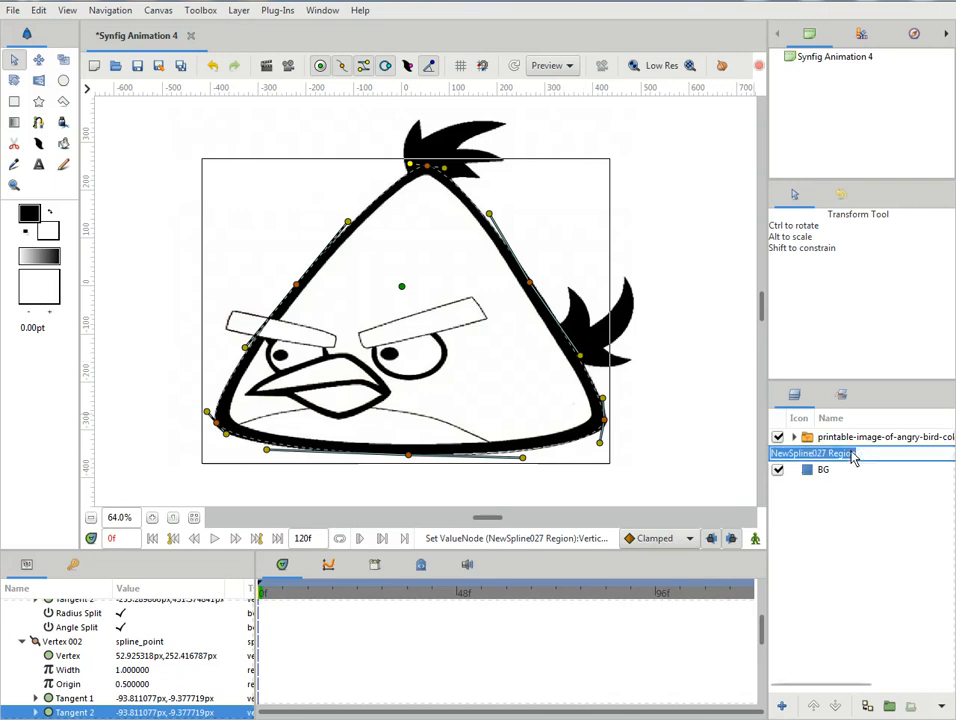
- Rename the body spline region layer as Main and raise it above the reference image layer
text(Main)
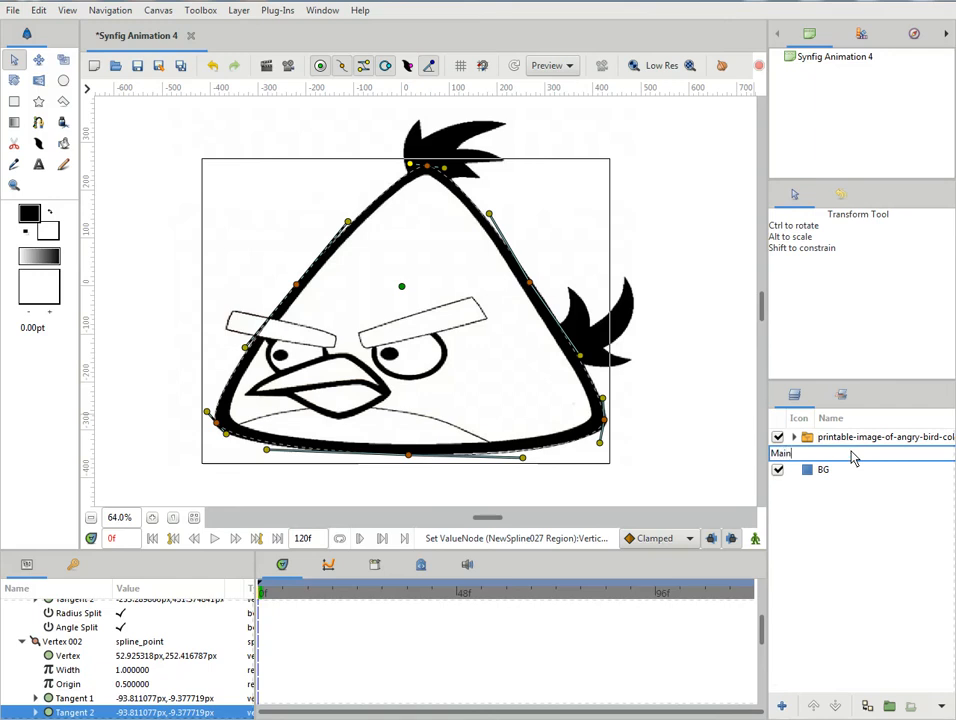
key(Return)
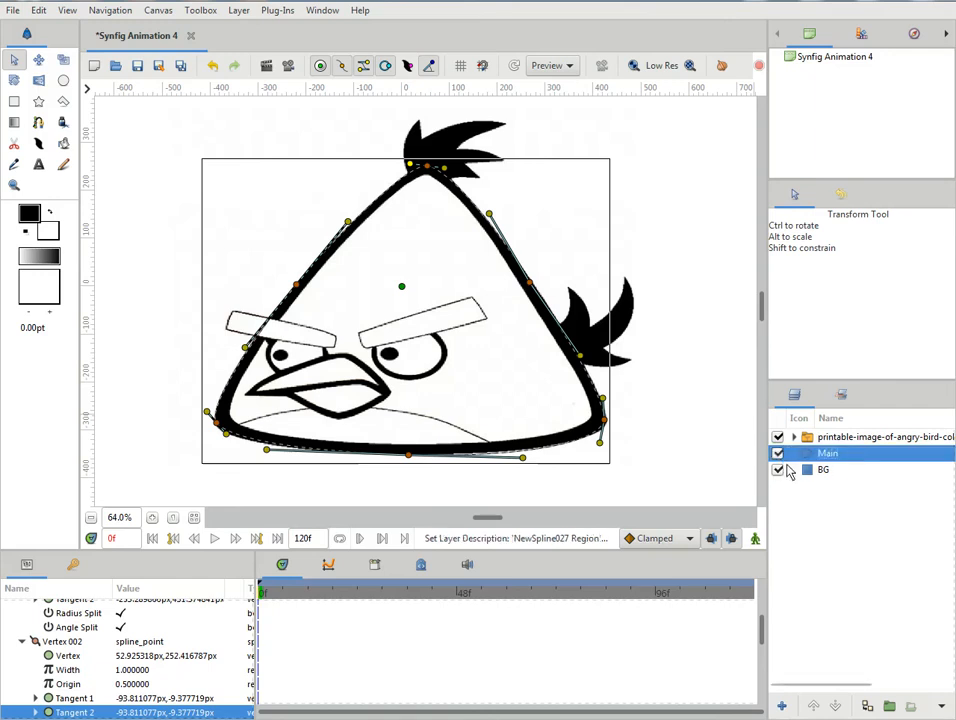
click(816, 706)
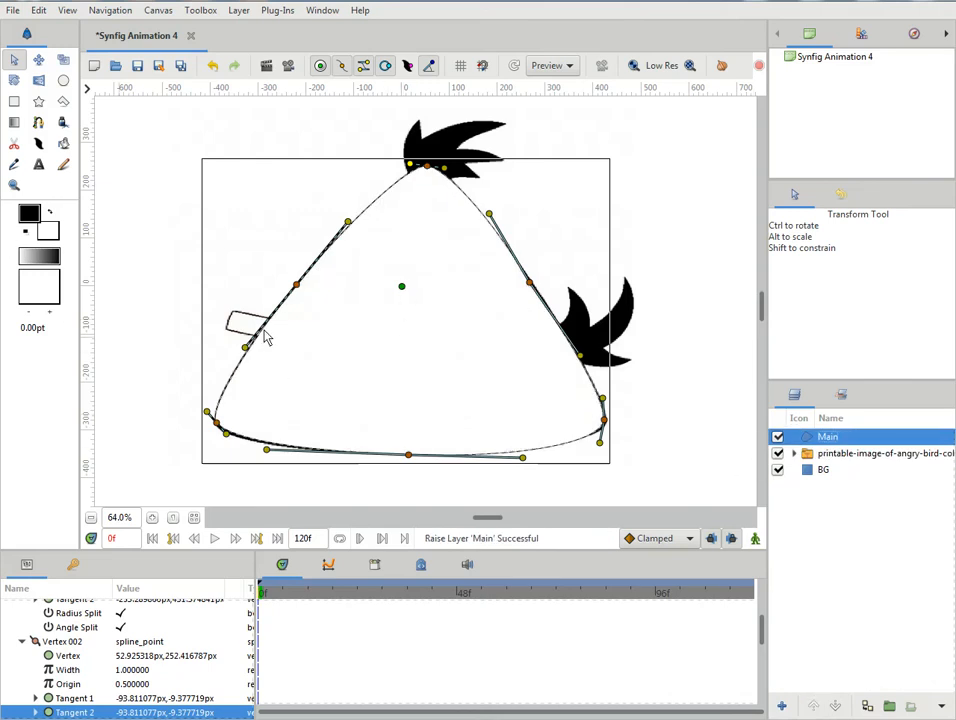
- Set the Main layer's colour to red #FF0600, then hide the layer to uncover the reference image
click(28, 216)
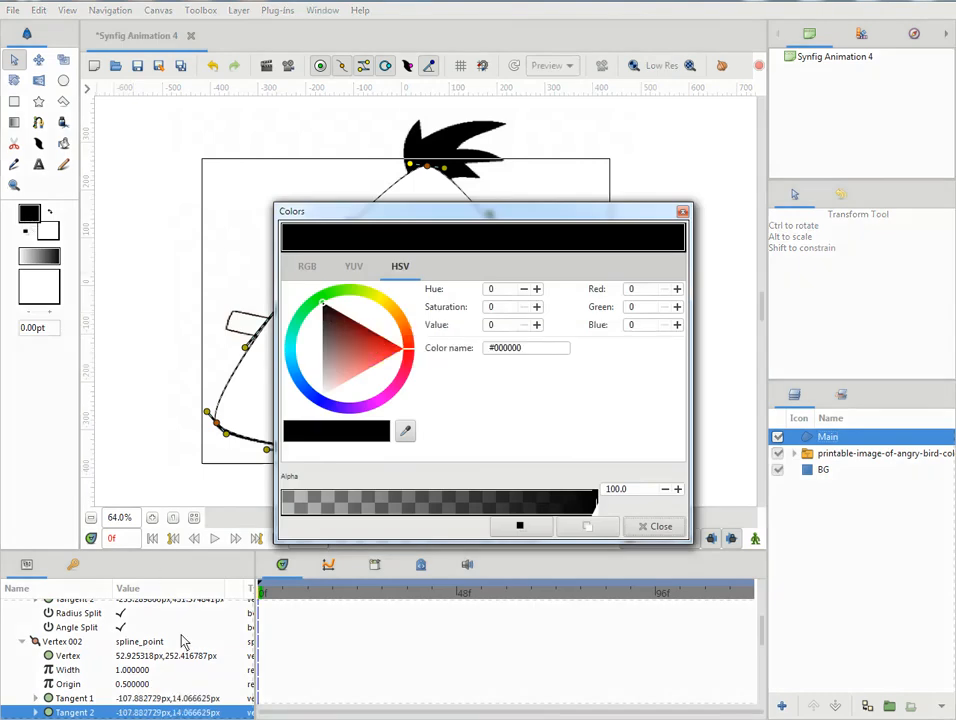
scroll(190, 635, up, 5)
scroll(188, 626, up, 5)
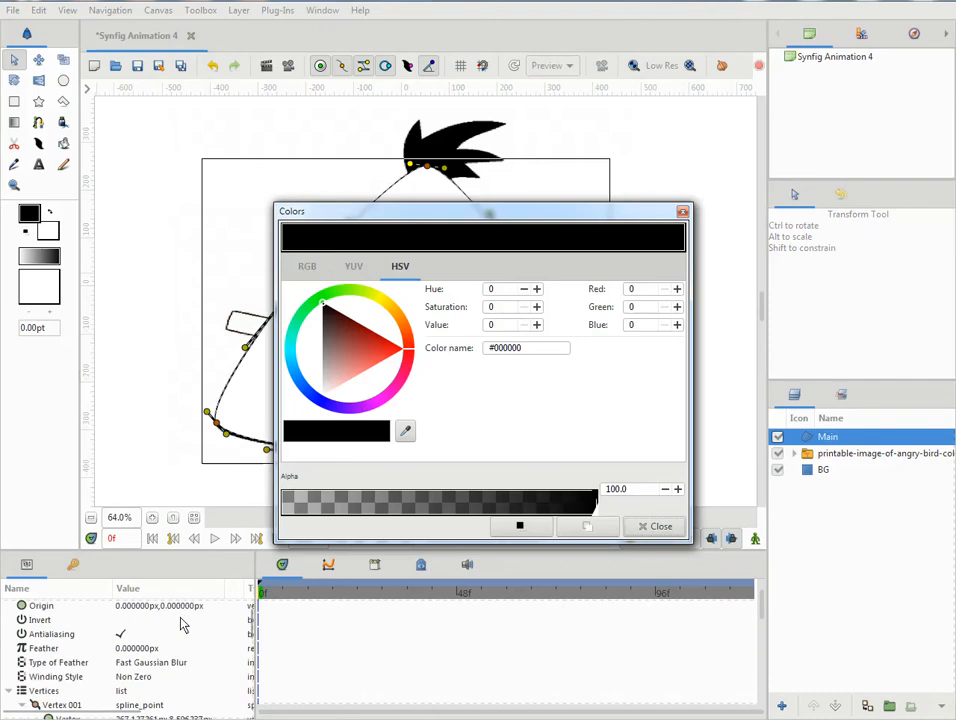
double_click(188, 650)
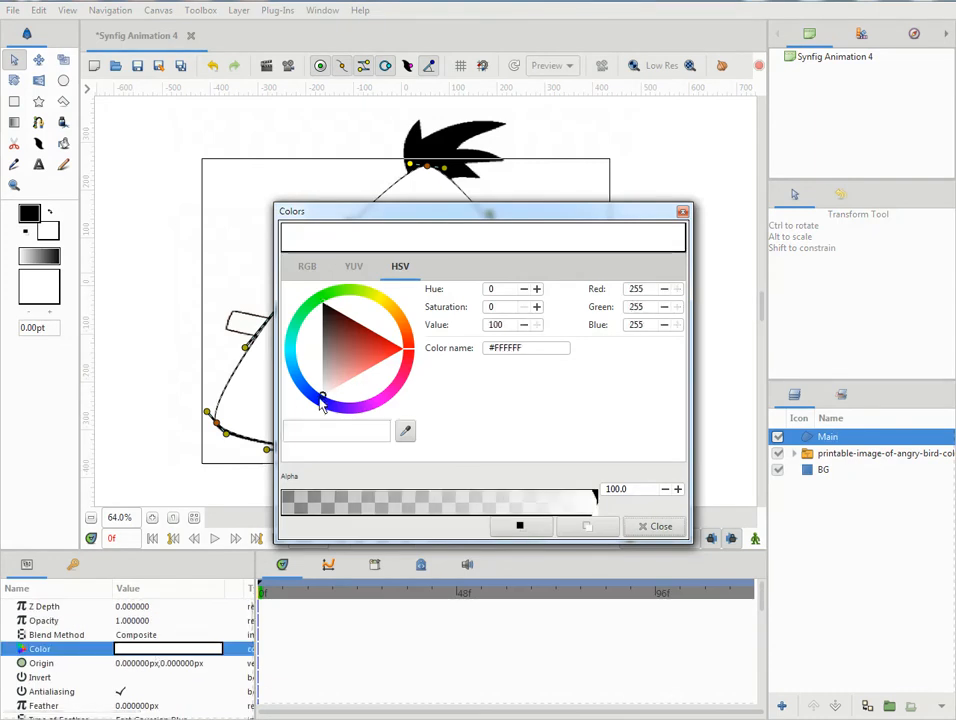
click(411, 349)
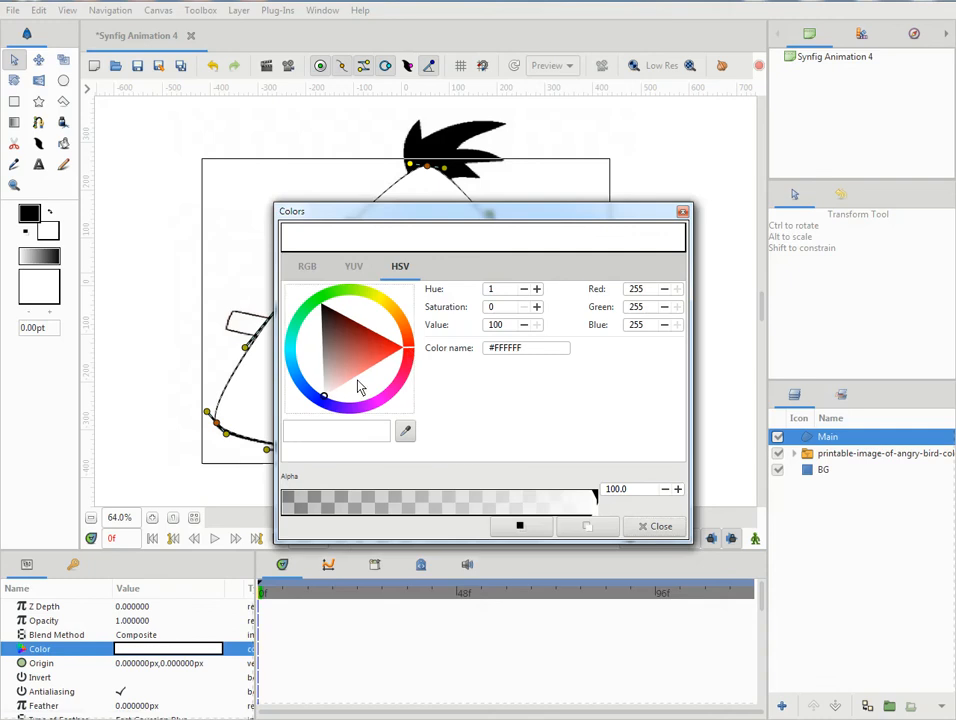
drag(325, 400, 425, 354)
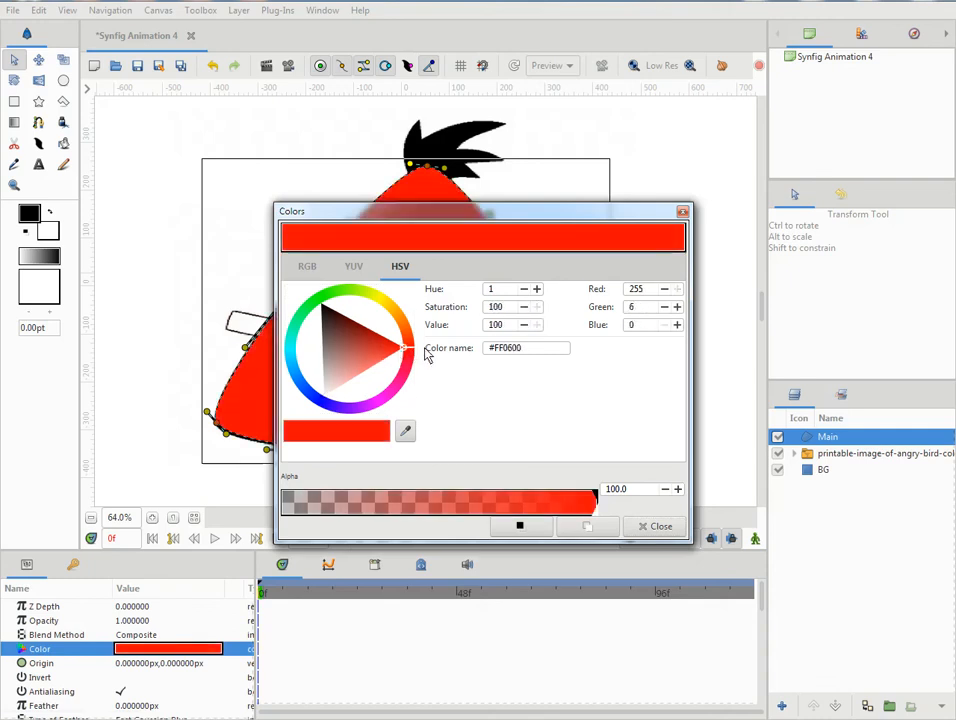
click(644, 527)
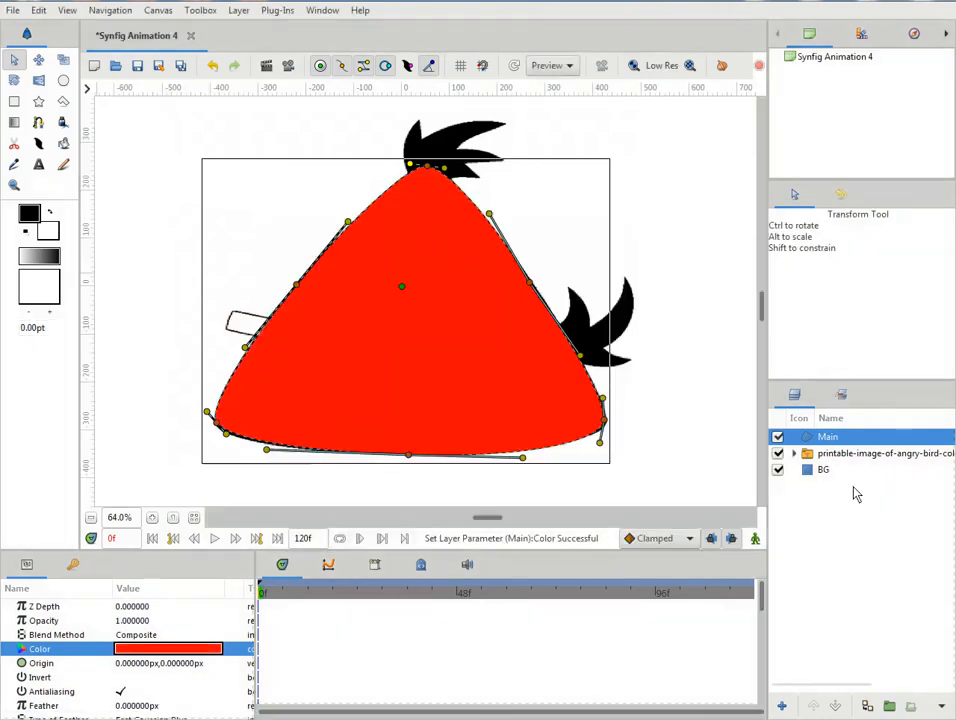
click(778, 437)
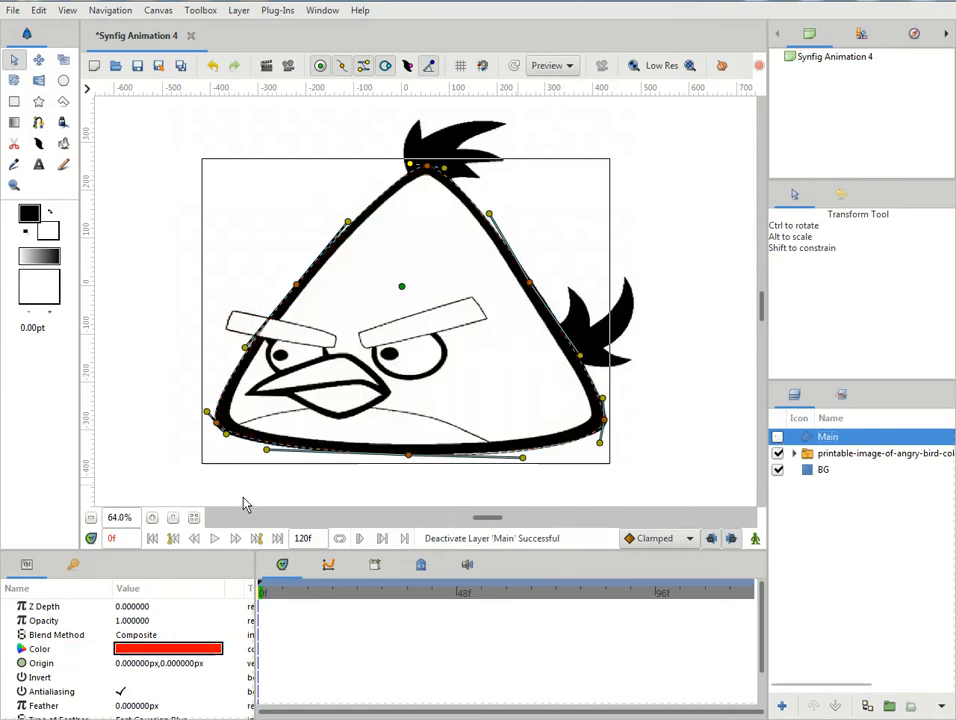
- Trace the left eyebrow with a four-vertex spline at its corners and loop the spline closed
click(36, 122)
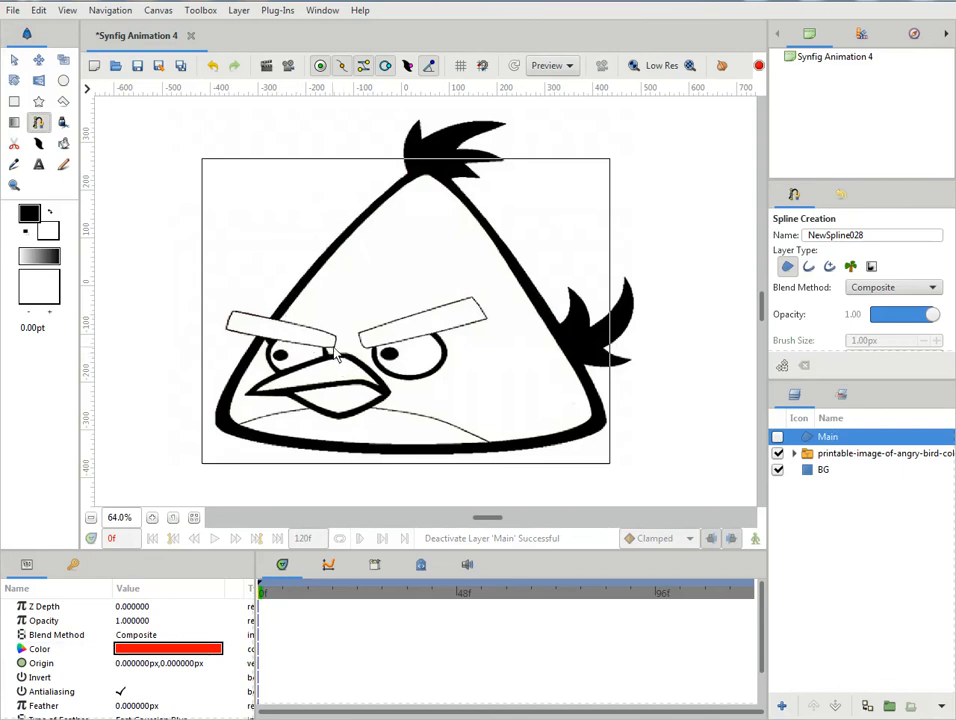
click(335, 337)
click(230, 313)
click(224, 331)
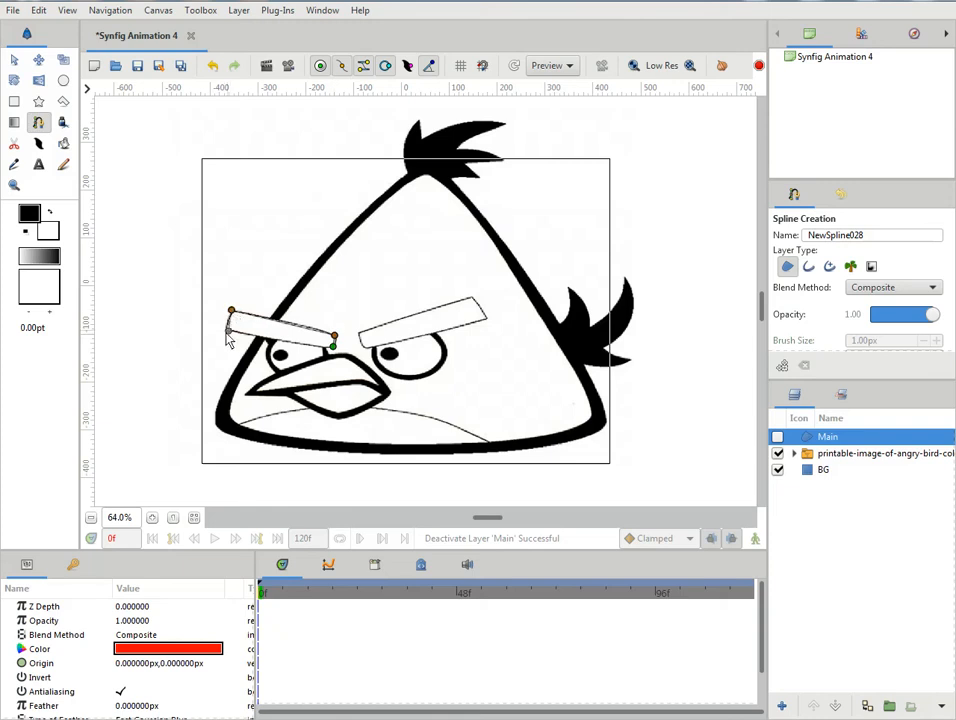
right_click(333, 347)
click(345, 412)
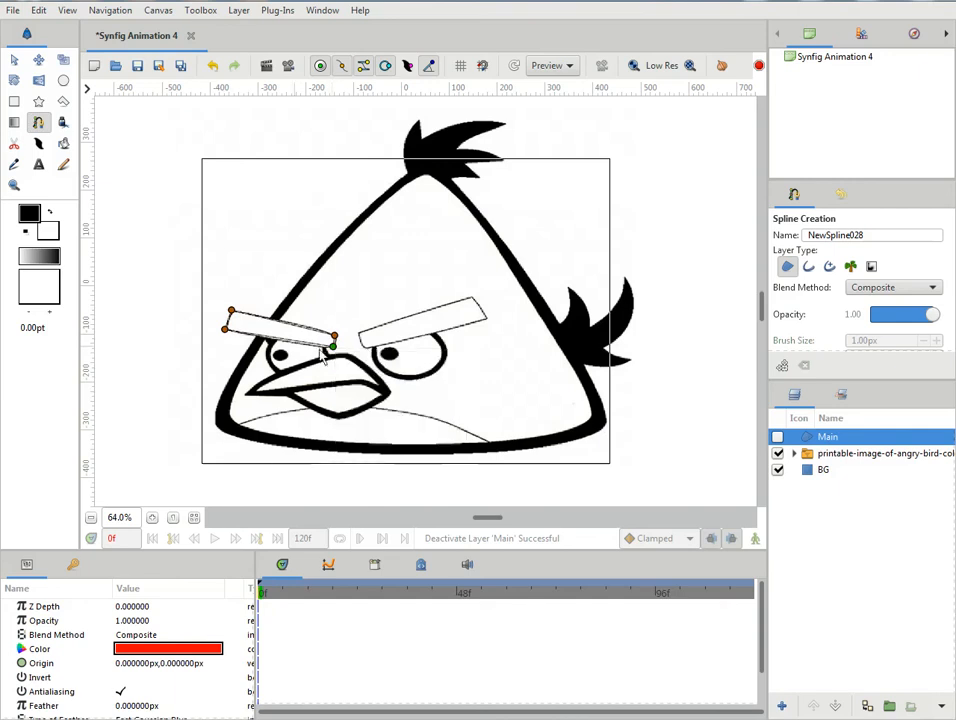
- Pull out the tangents at the left eyebrow's lower inner corner and fine-tune its corner vertices to the drawing
drag(334, 347, 330, 350)
drag(226, 329, 232, 315)
drag(335, 336, 336, 341)
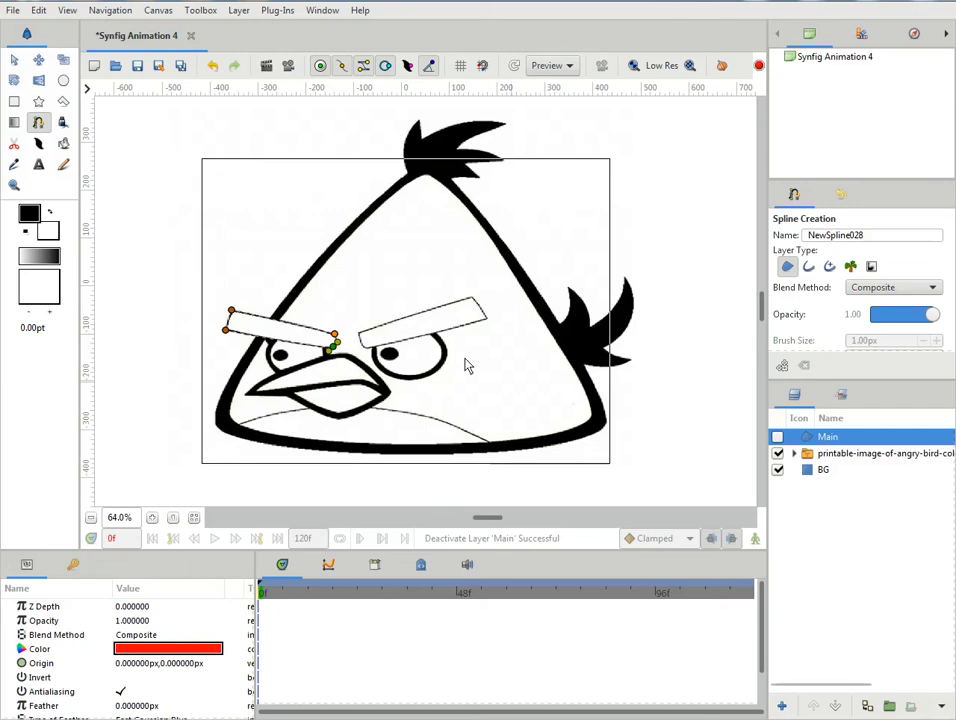
- Create the left eyebrow region from the spline and rename its layer as v1
click(15, 60)
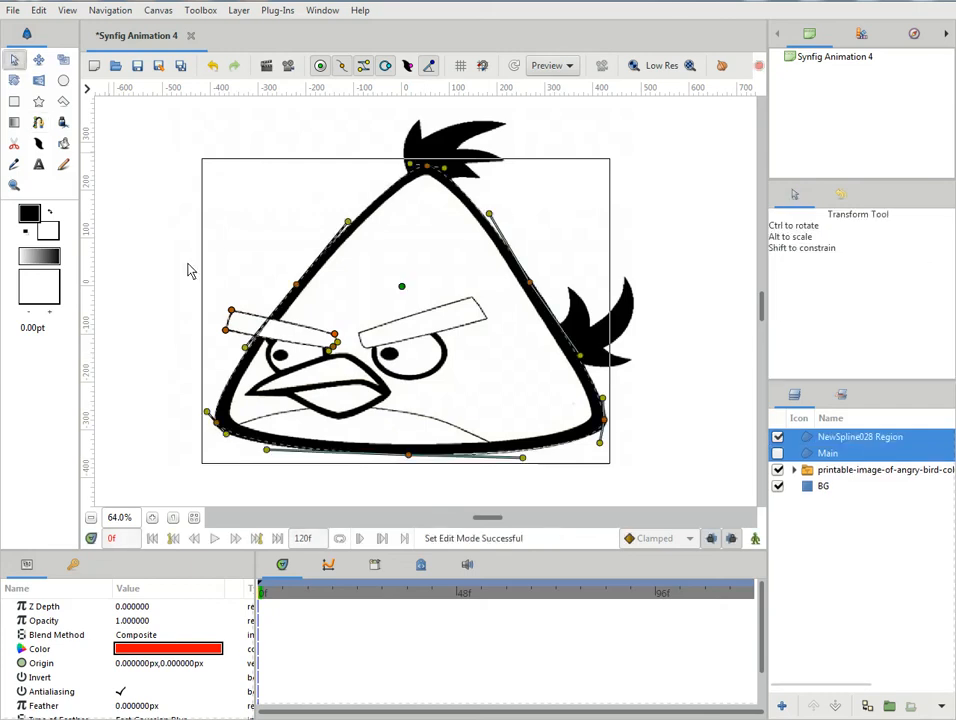
click(818, 443)
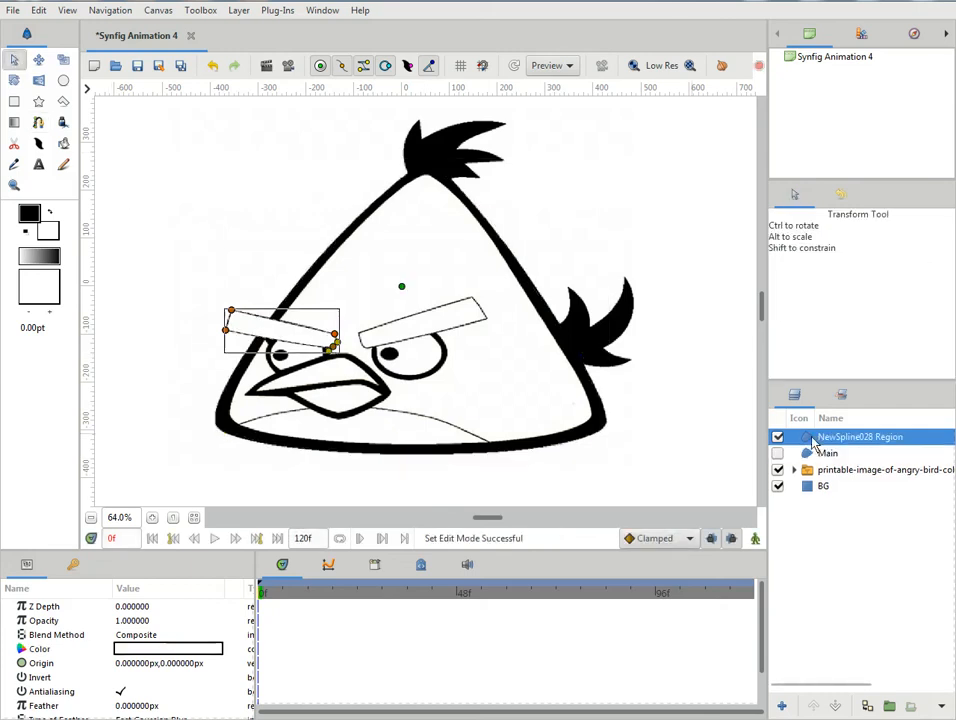
click(833, 441)
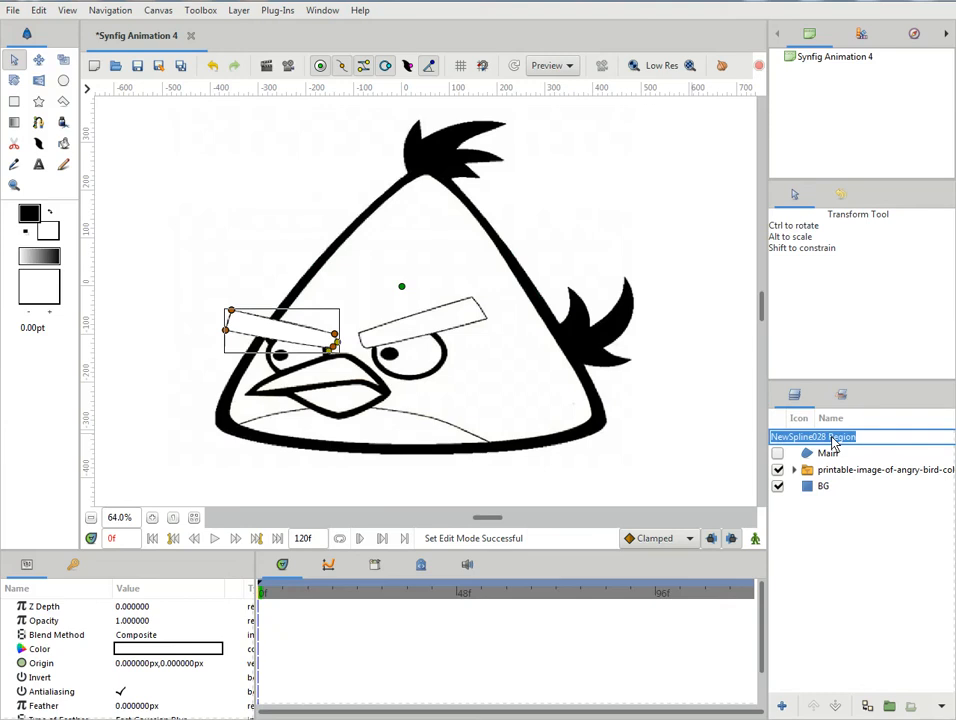
text(v1)
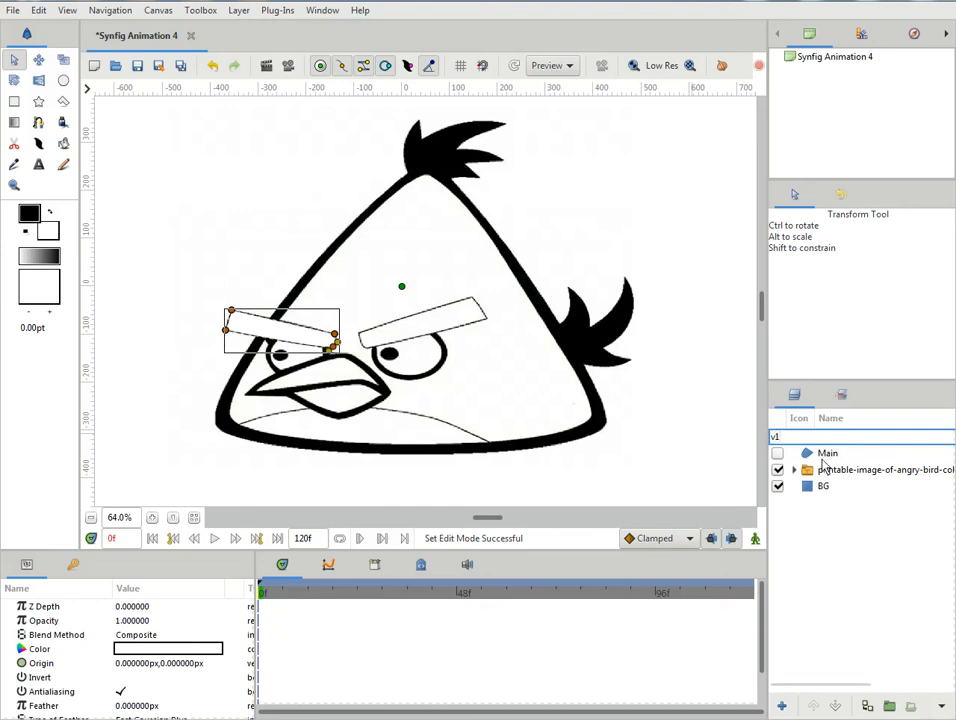
key(Return)
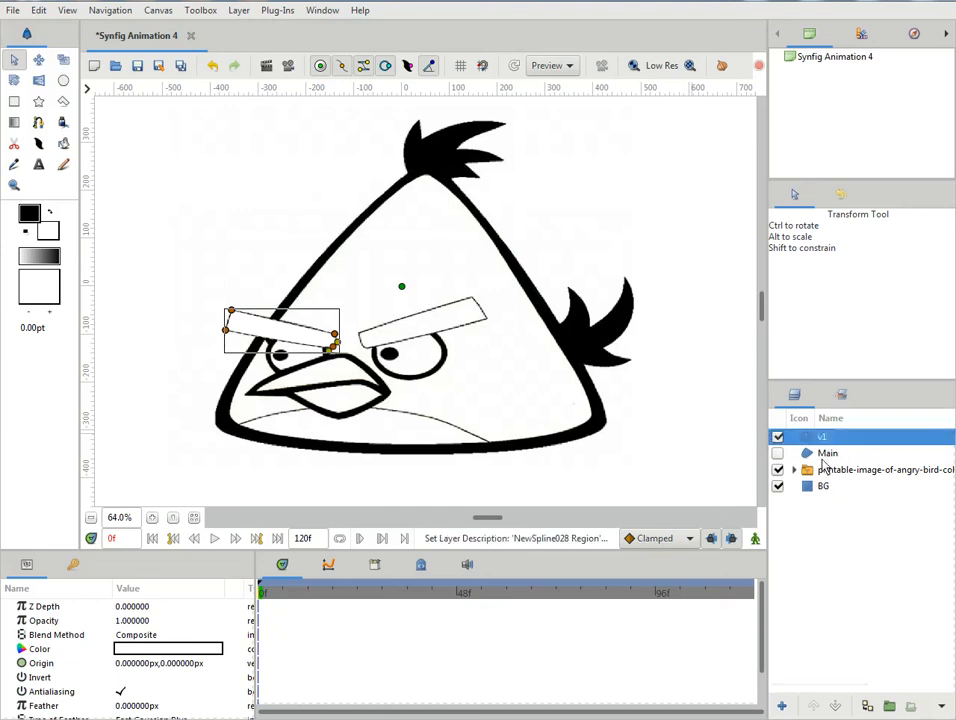
- Trace the right eyebrow with a four-vertex spline at its corners and loop the spline closed
click(39, 123)
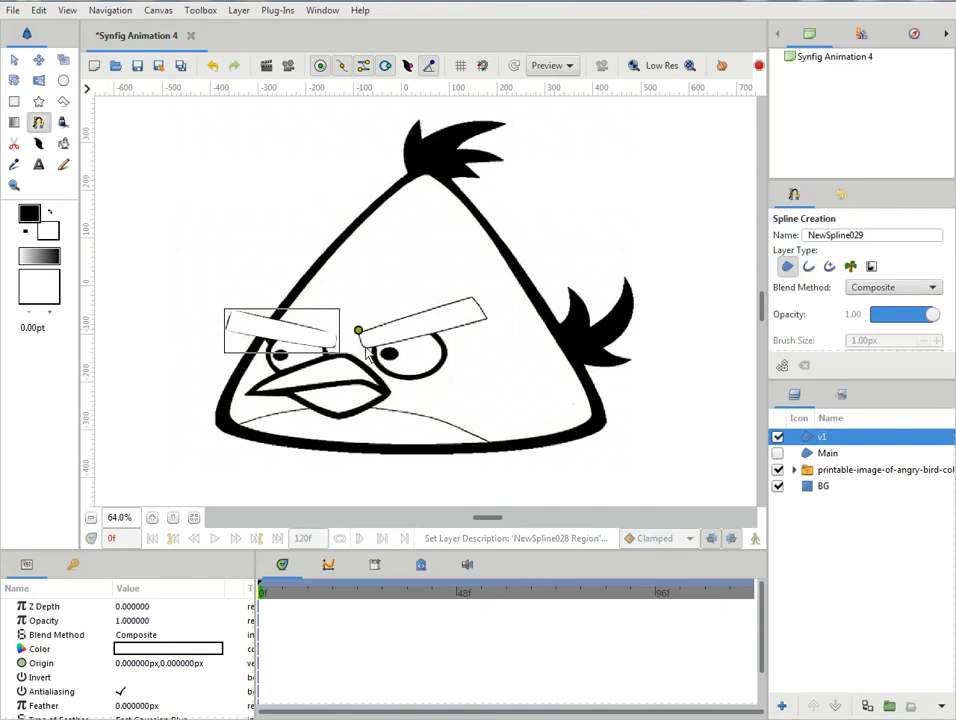
click(363, 348)
click(485, 318)
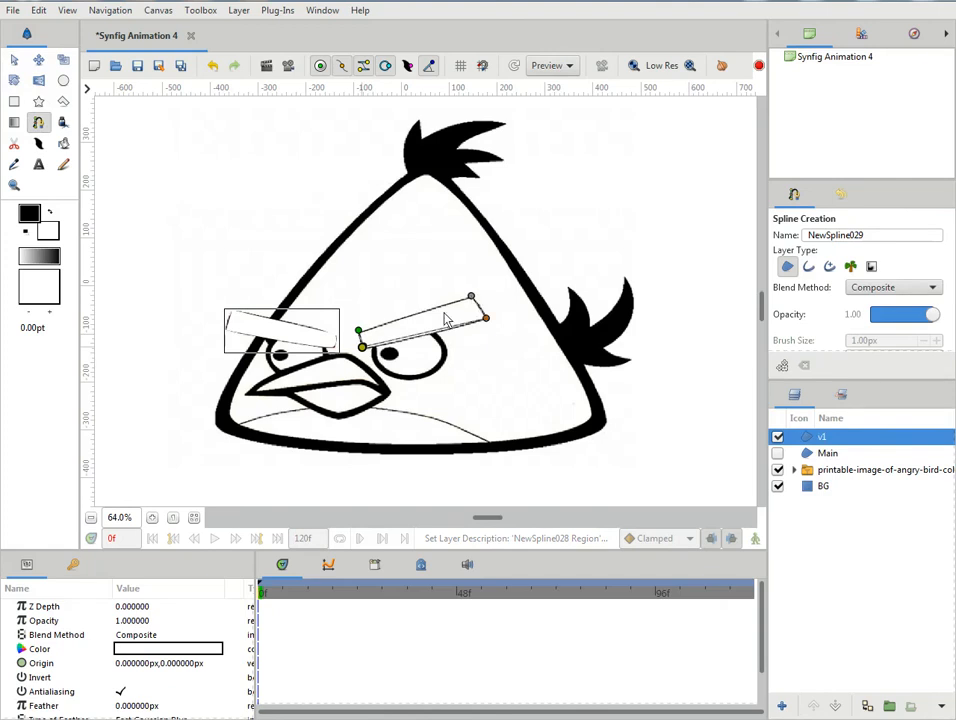
right_click(362, 336)
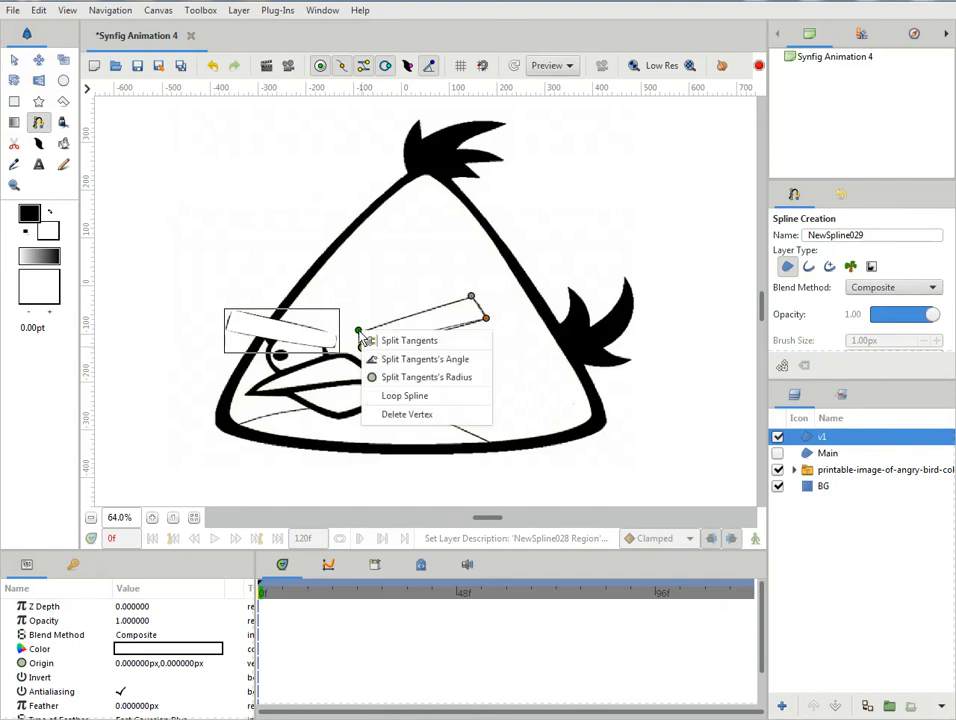
click(406, 397)
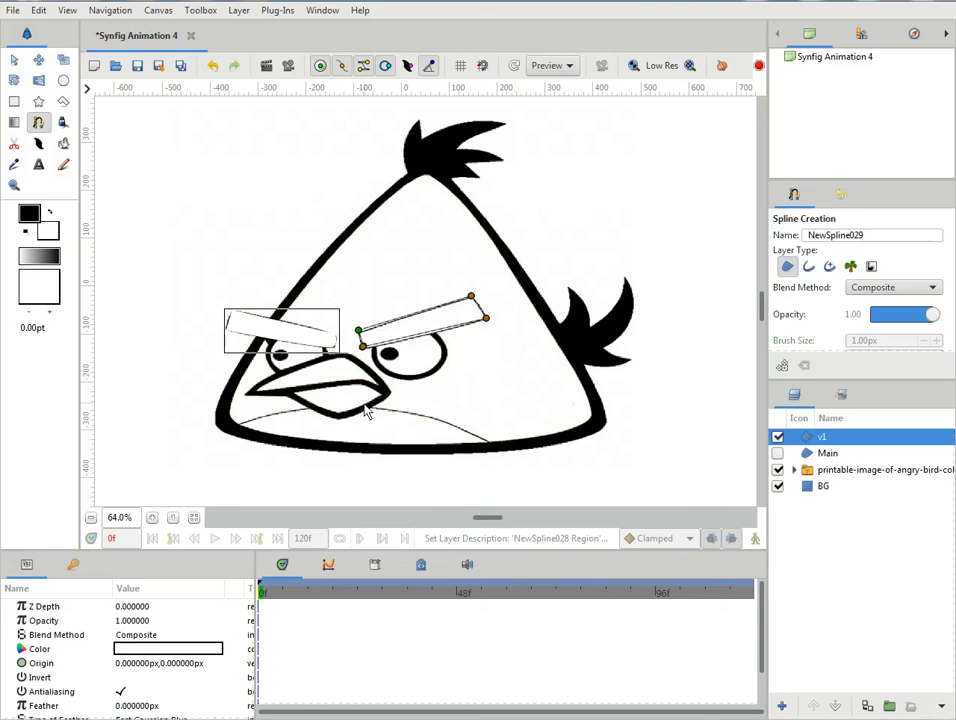
- Round the right eyebrow's inner end with tangents and nudge its inner and upper outer corner vertices onto the drawing
mouse_move(364, 347)
mouse_down()
mouse_move(353, 330)
mouse_move(366, 326)
mouse_move(363, 336)
mouse_up()
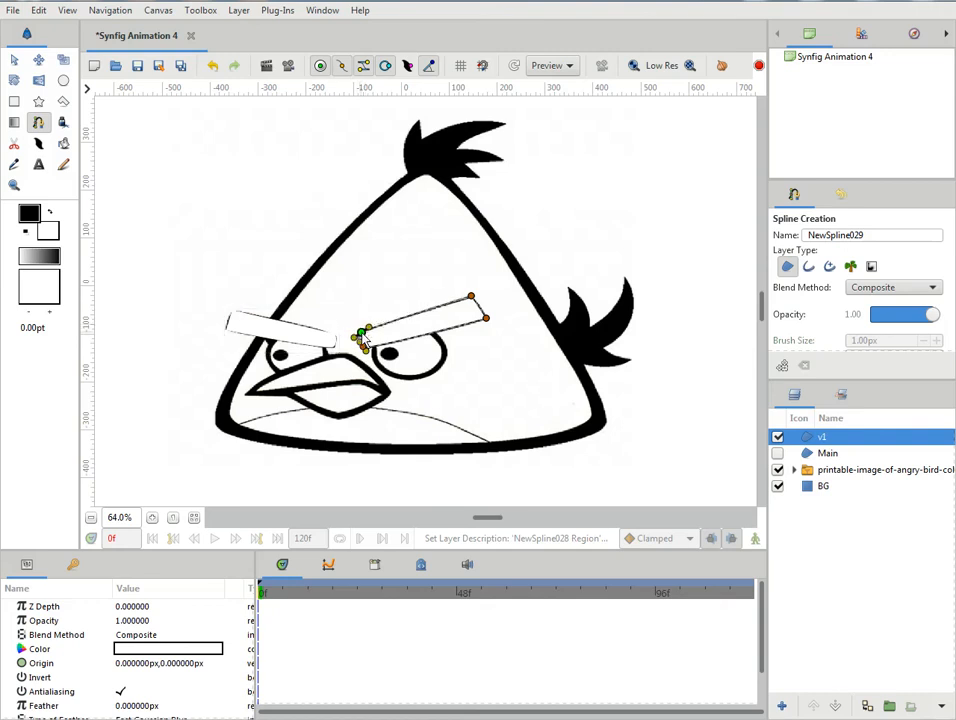
drag(475, 302, 477, 305)
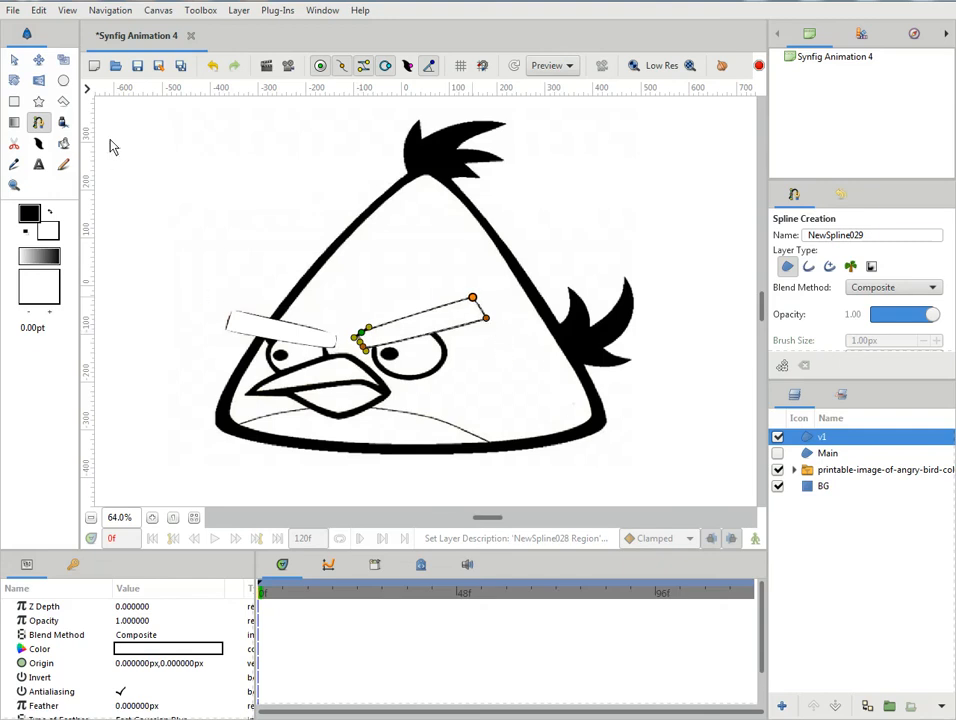
- Create the right eyebrow region from the spline and rename its layer as v2
click(14, 59)
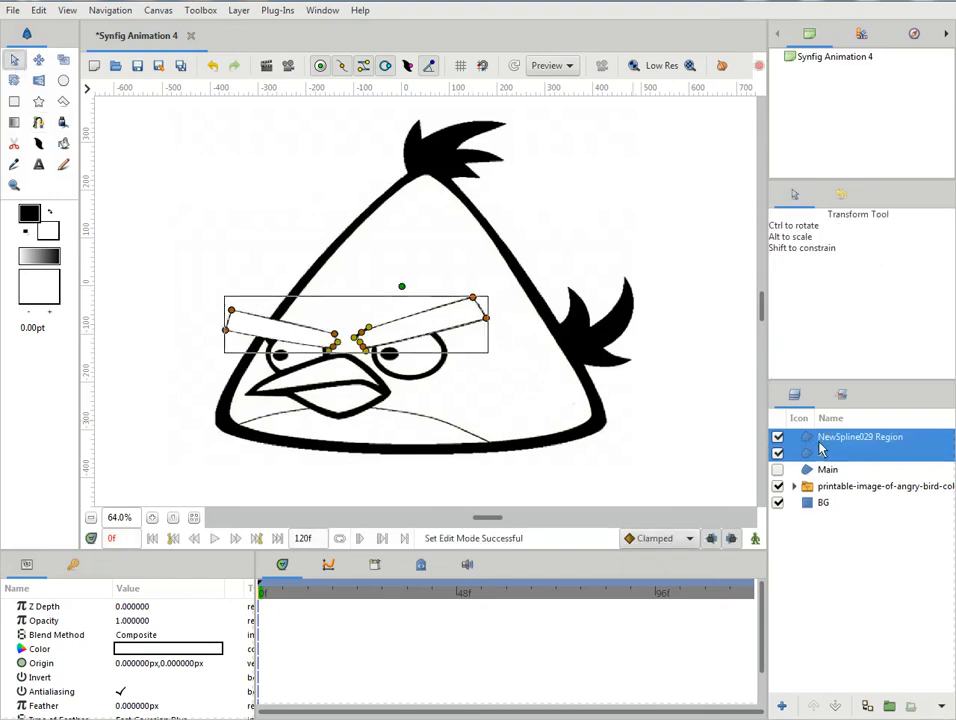
double_click(820, 446)
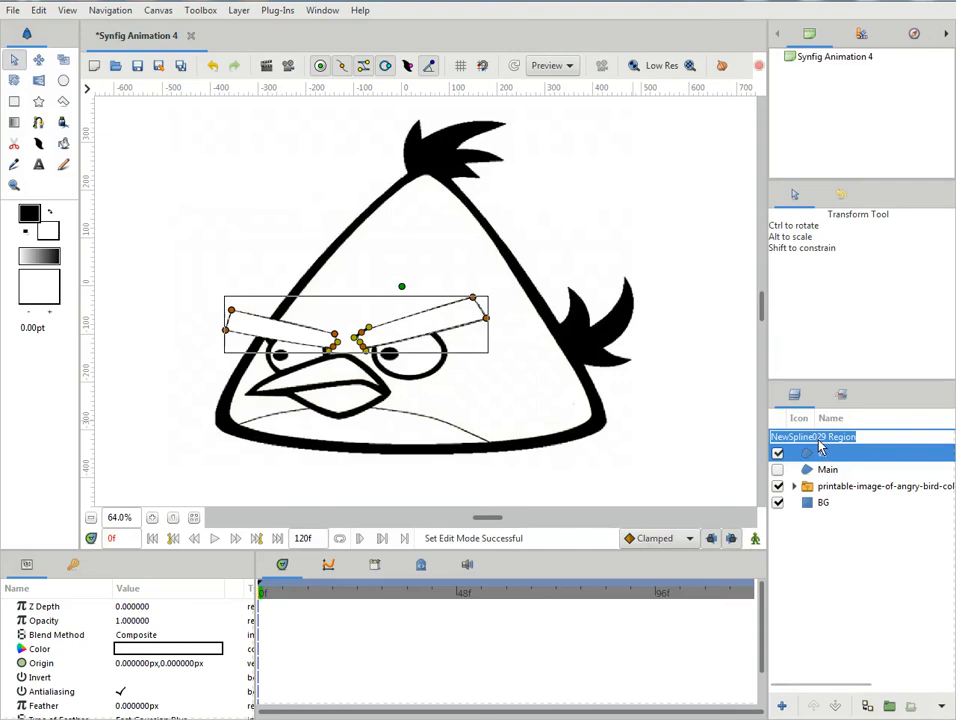
text(v2)
key(Return)
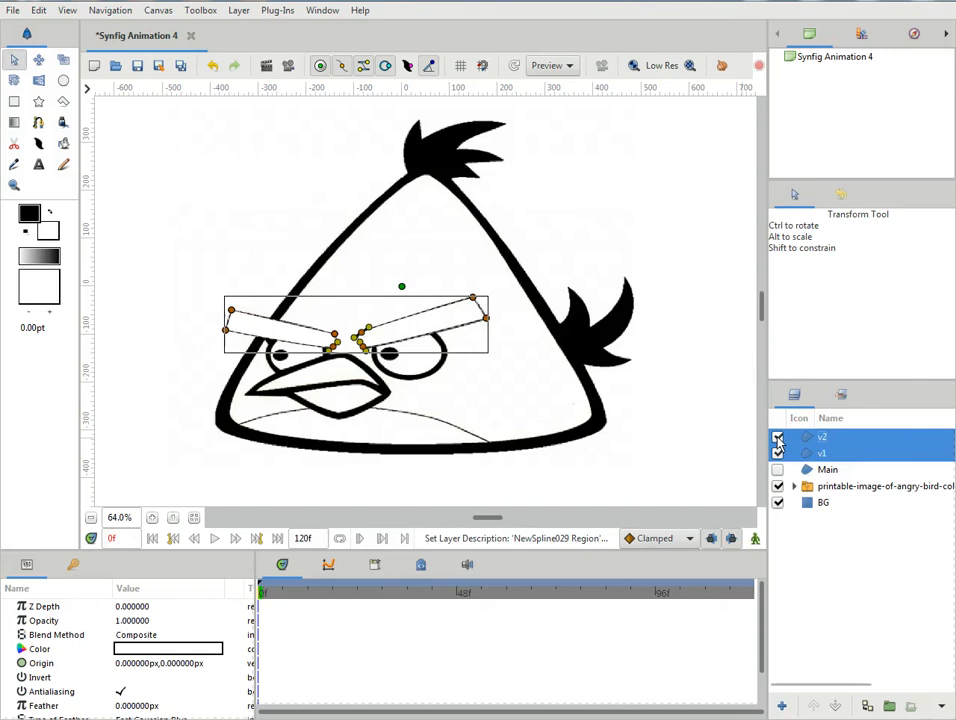
- Hide the v2 layer and set the colour of the left eyebrow region v1 to yellow
click(777, 438)
click(800, 455)
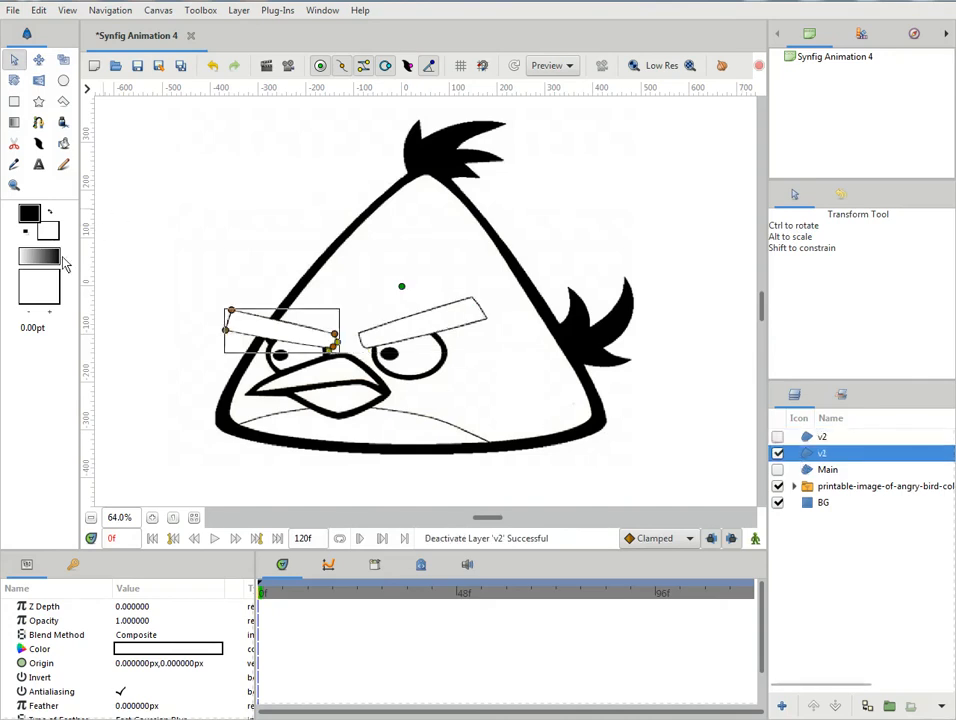
double_click(156, 650)
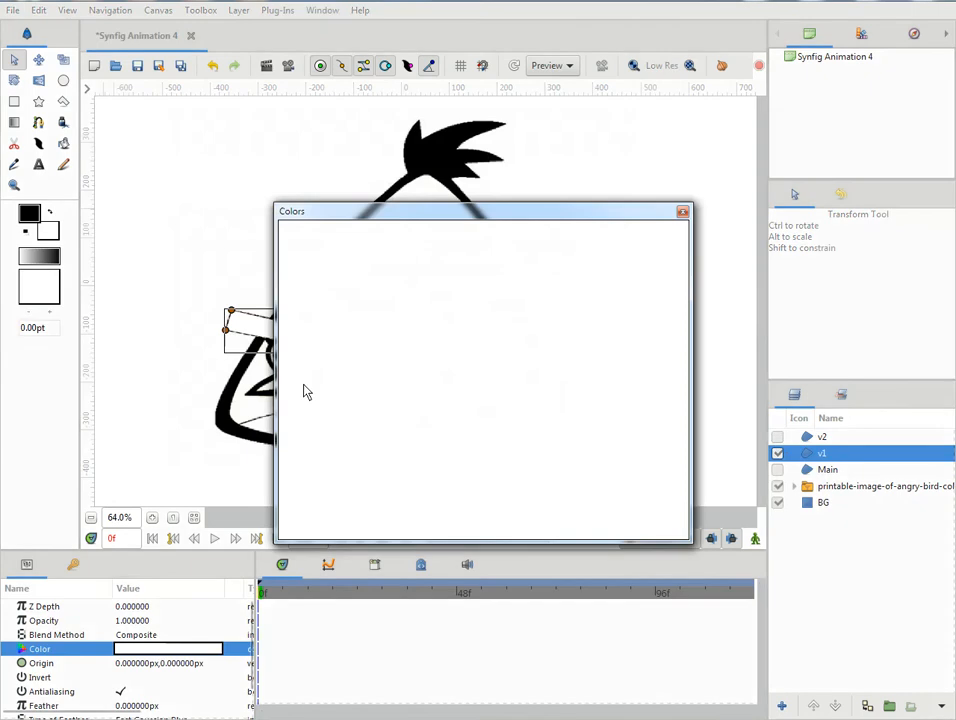
click(384, 301)
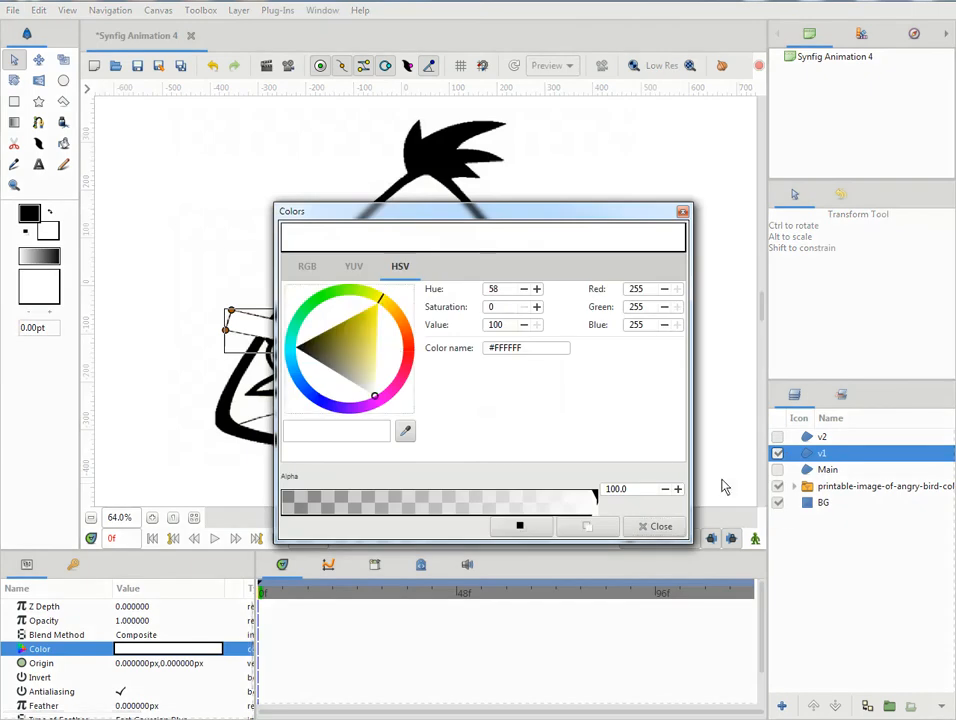
drag(362, 352, 378, 300)
click(659, 530)
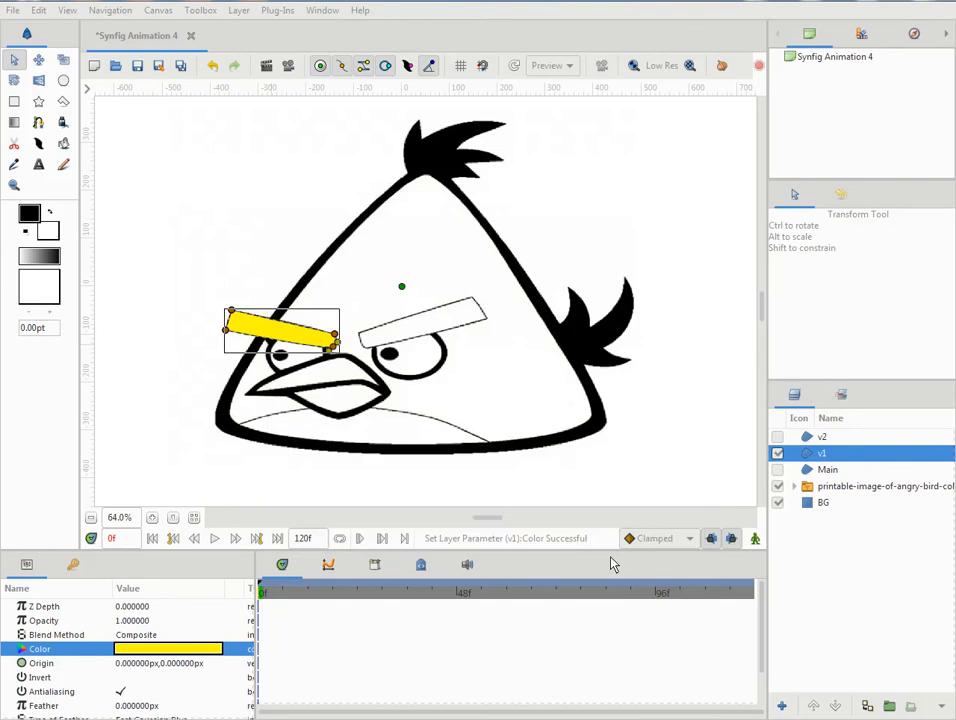
- Hide the v1 layer, set the right eyebrow region v2 to yellow #FFF900, and hide v2 as well
click(818, 438)
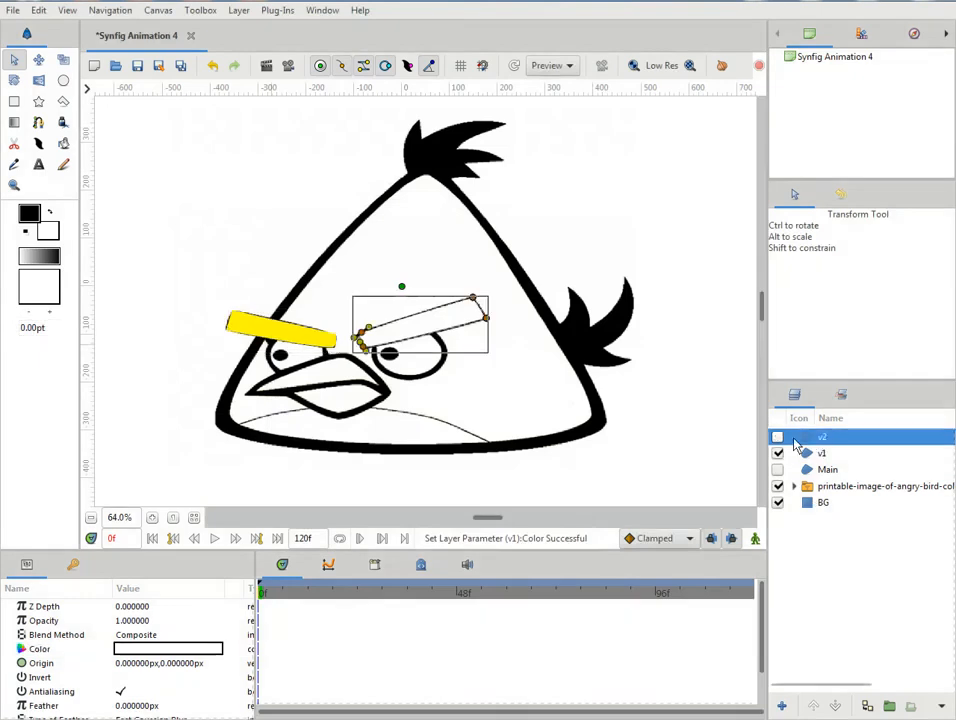
click(778, 453)
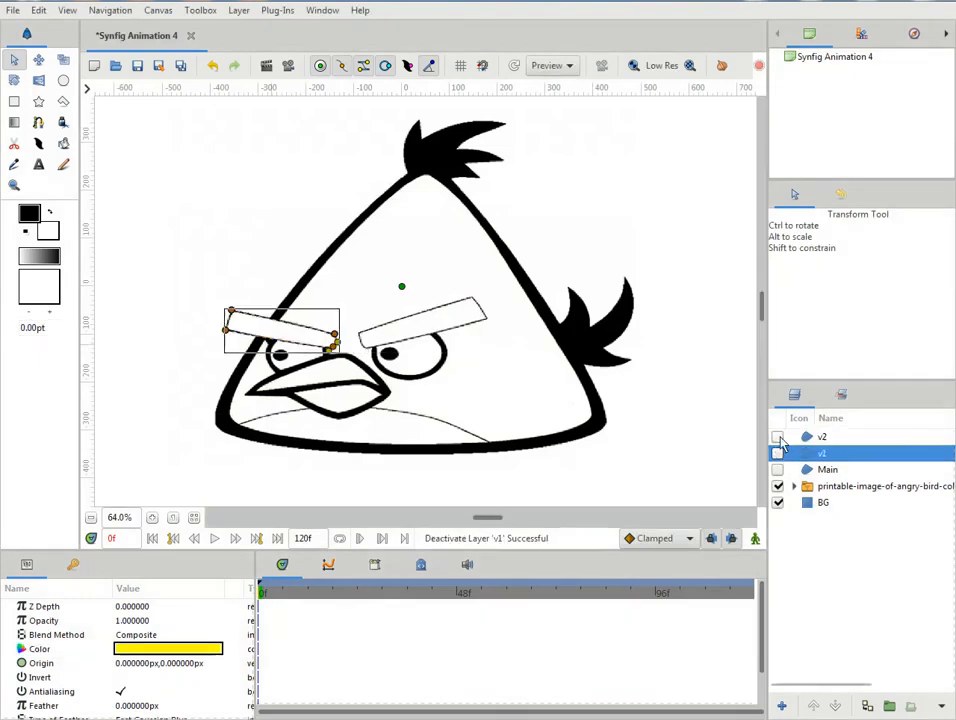
click(778, 437)
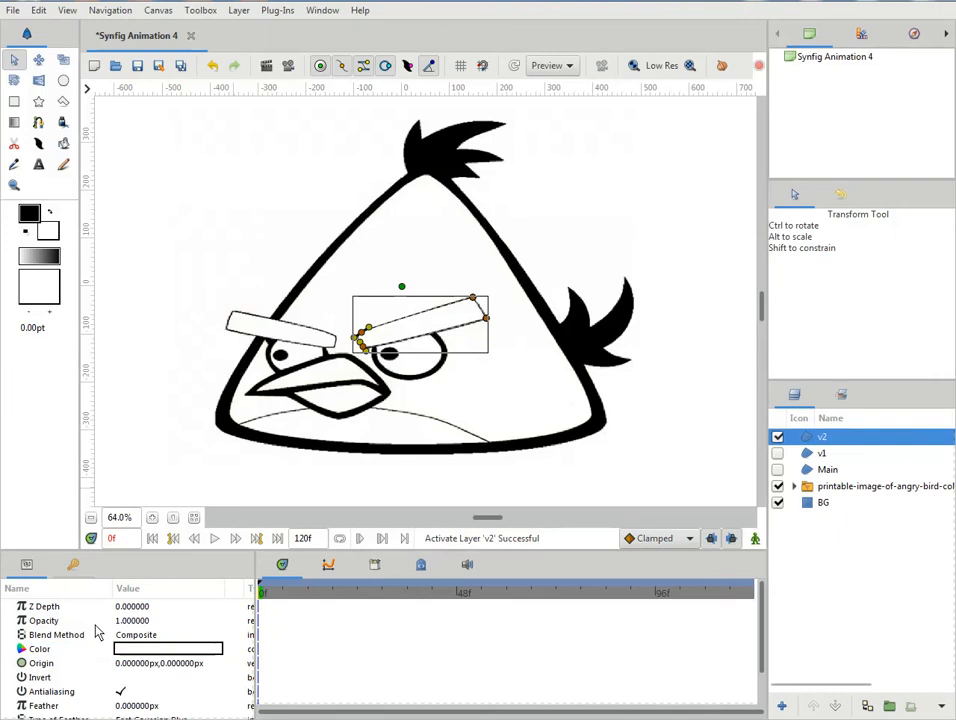
double_click(135, 649)
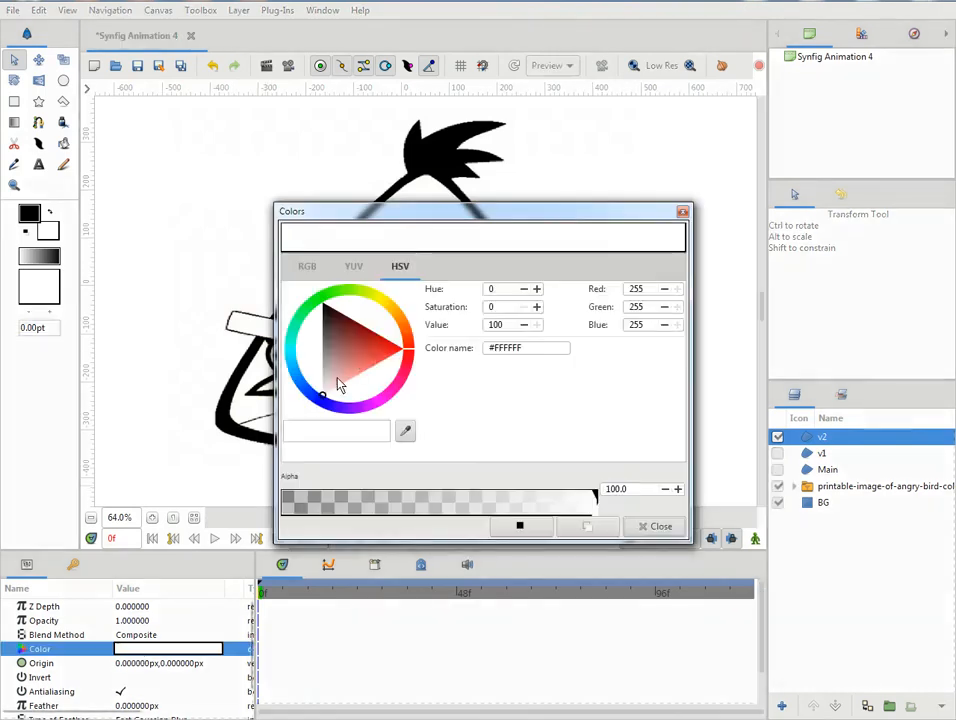
mouse_move(406, 335)
mouse_down()
mouse_move(385, 300)
mouse_move(367, 324)
mouse_move(379, 301)
mouse_up()
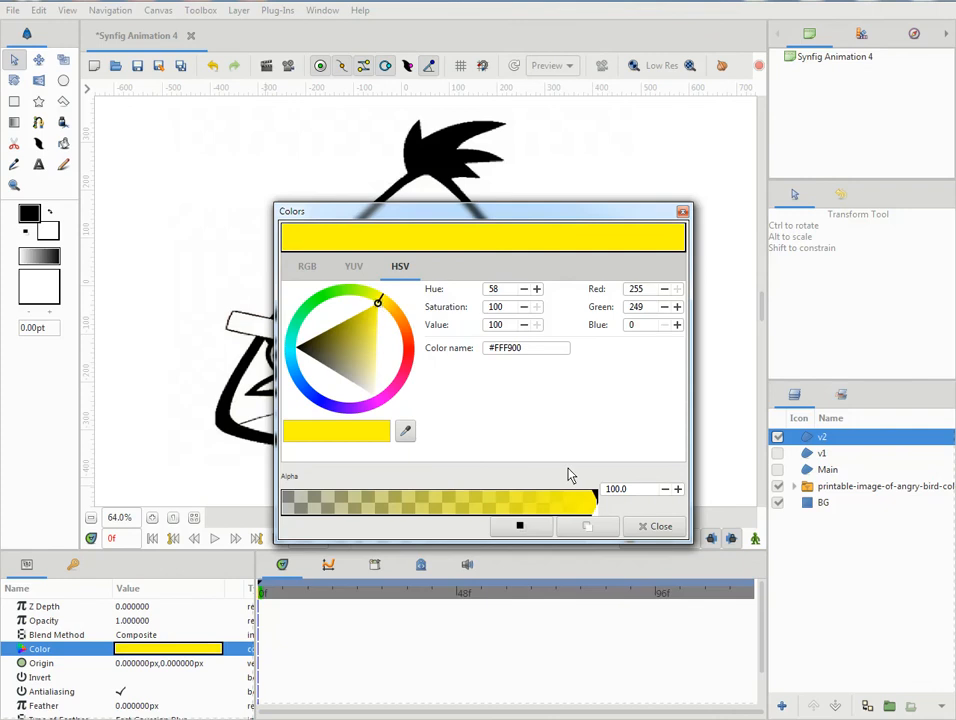
click(657, 526)
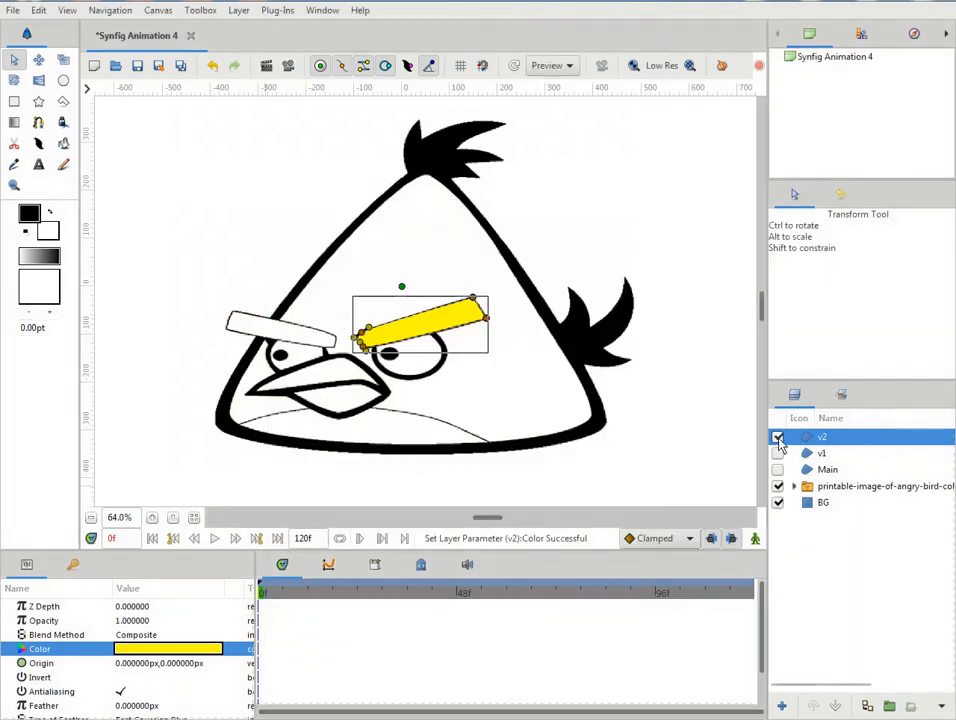
click(778, 437)
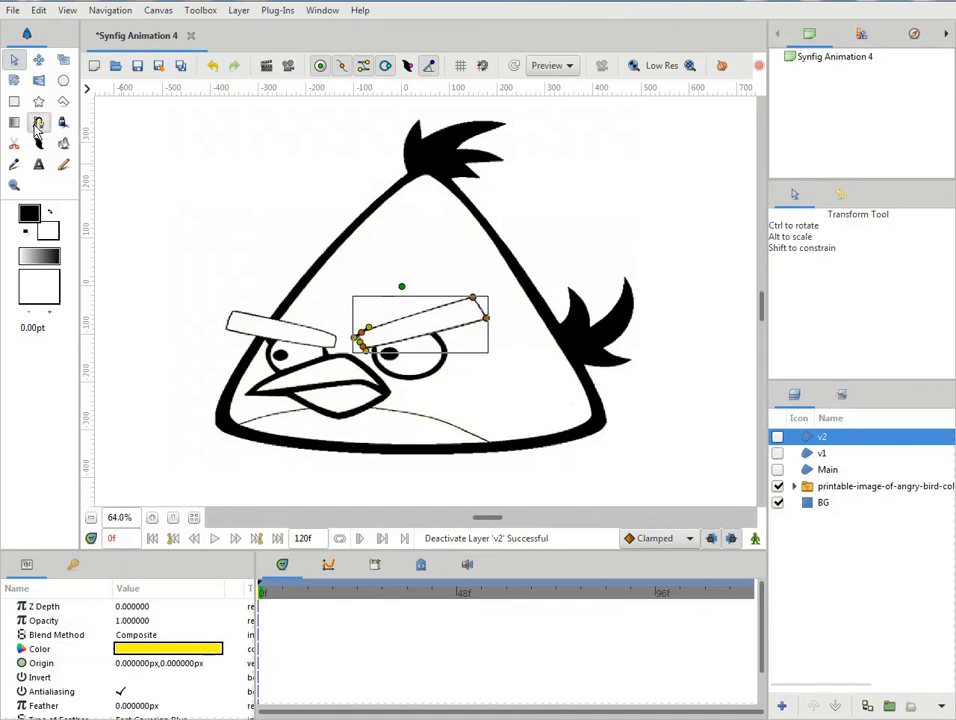
- Trace the left eye's visible outline with a four-vertex spline and loop the spline closed
click(38, 122)
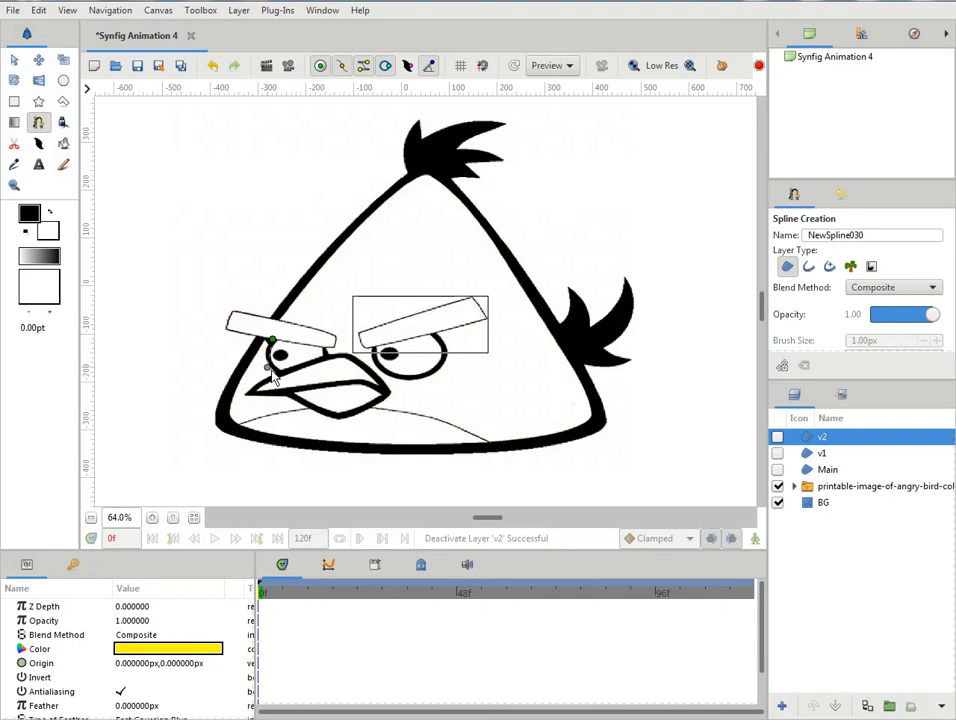
drag(277, 372, 327, 354)
drag(323, 347, 282, 343)
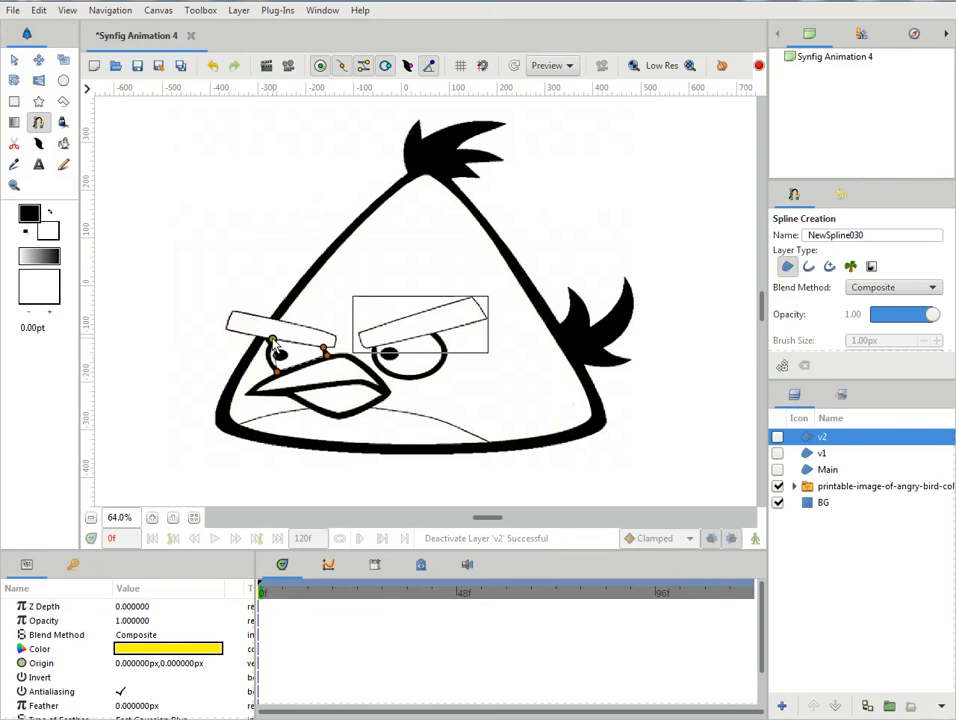
right_click(278, 352)
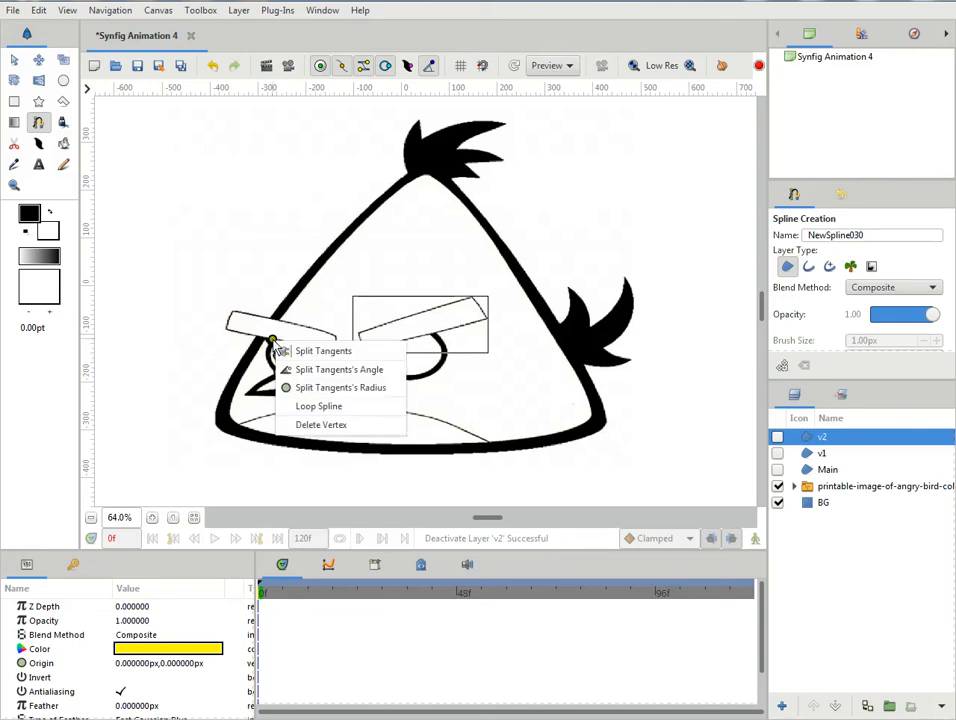
click(295, 400)
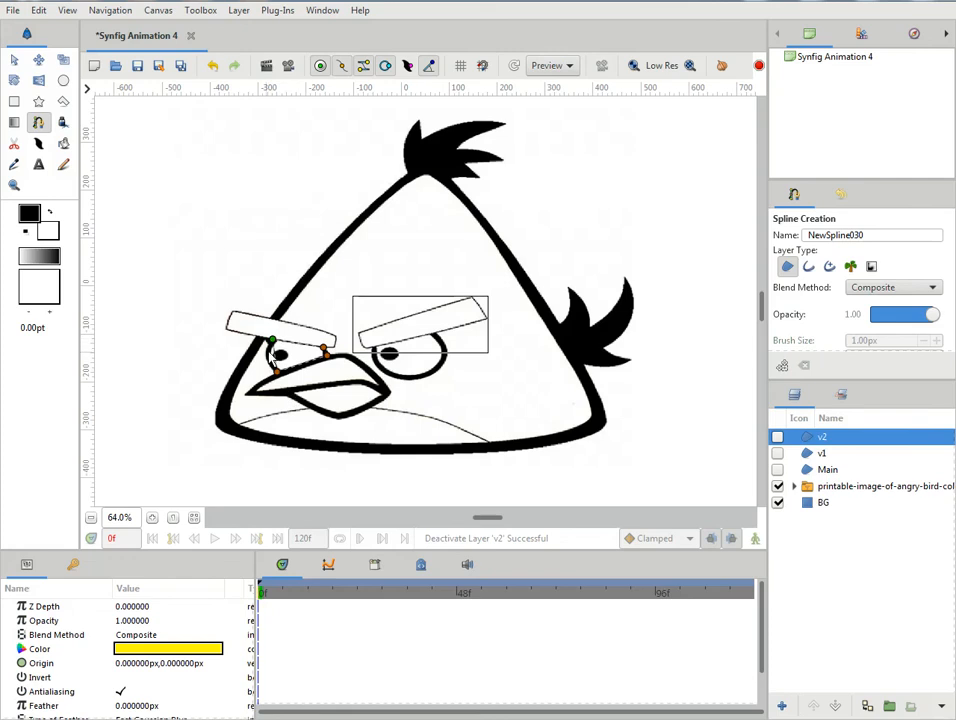
- Curve the left eye's outer edge by pulling out the upper outer vertex's tangents, splitting them and aligning one along the eyebrow
drag(272, 339, 258, 356)
right_click(287, 326)
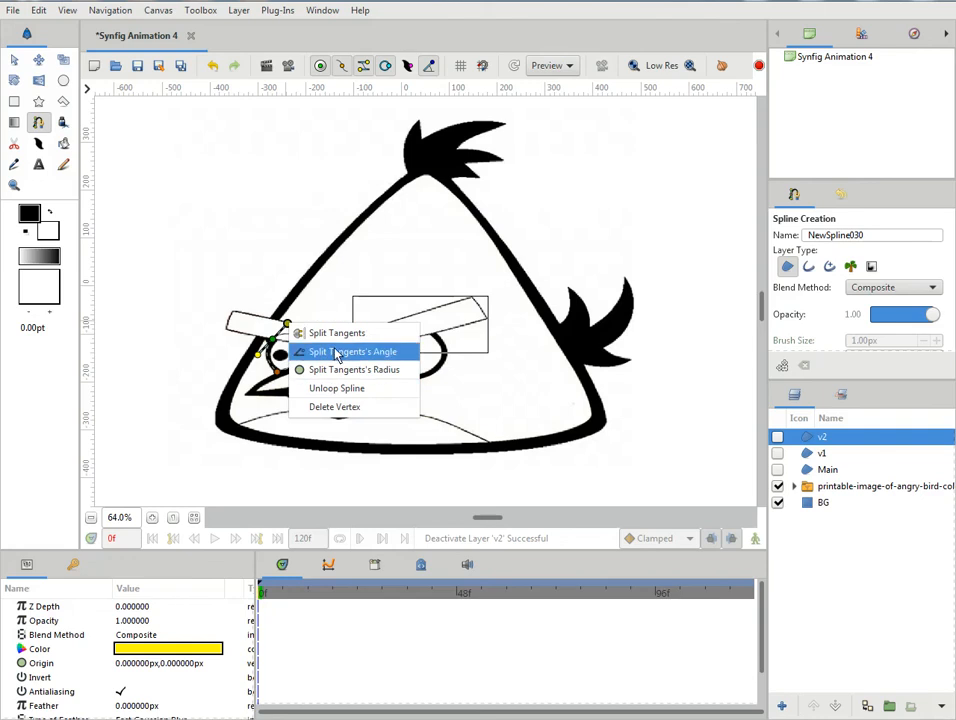
click(314, 333)
drag(288, 324, 290, 340)
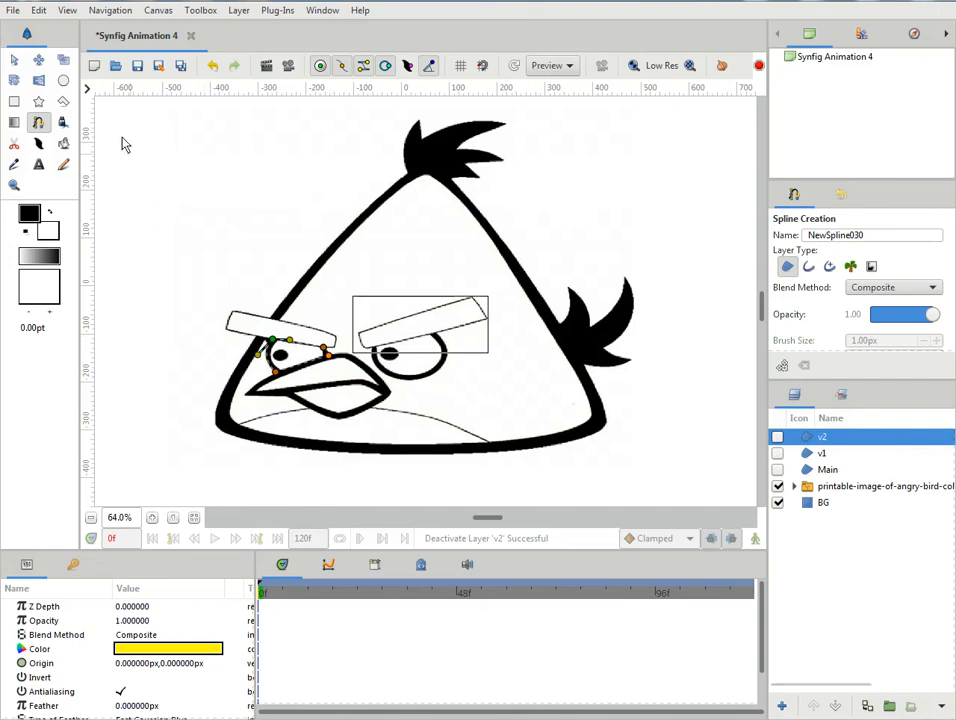
- Create the left eye region from the spline and rename its layer as eyi 1
click(16, 62)
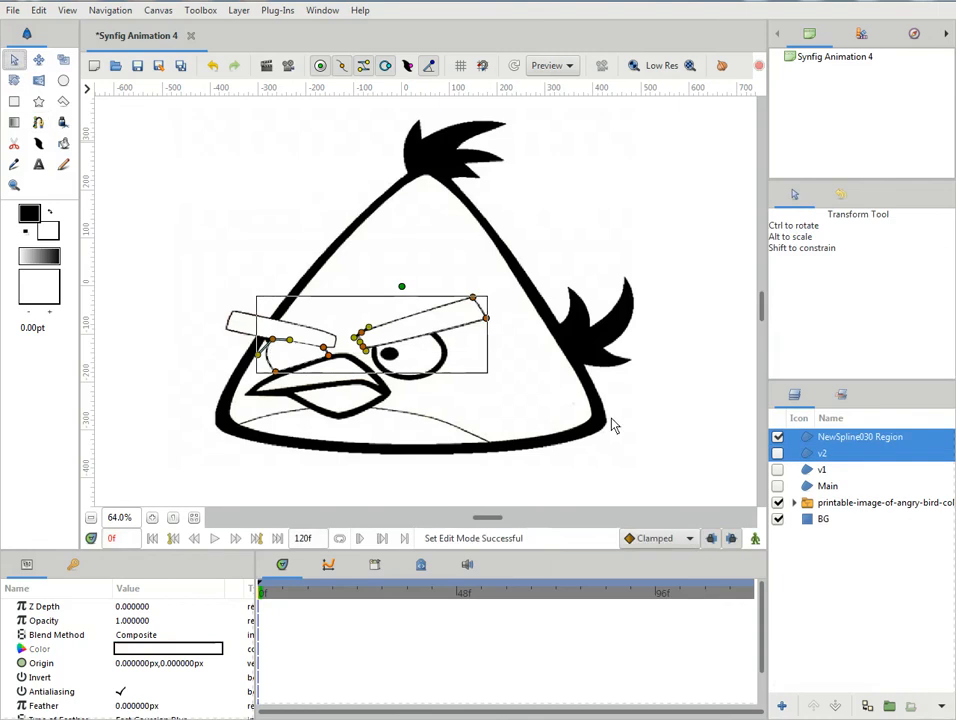
click(815, 440)
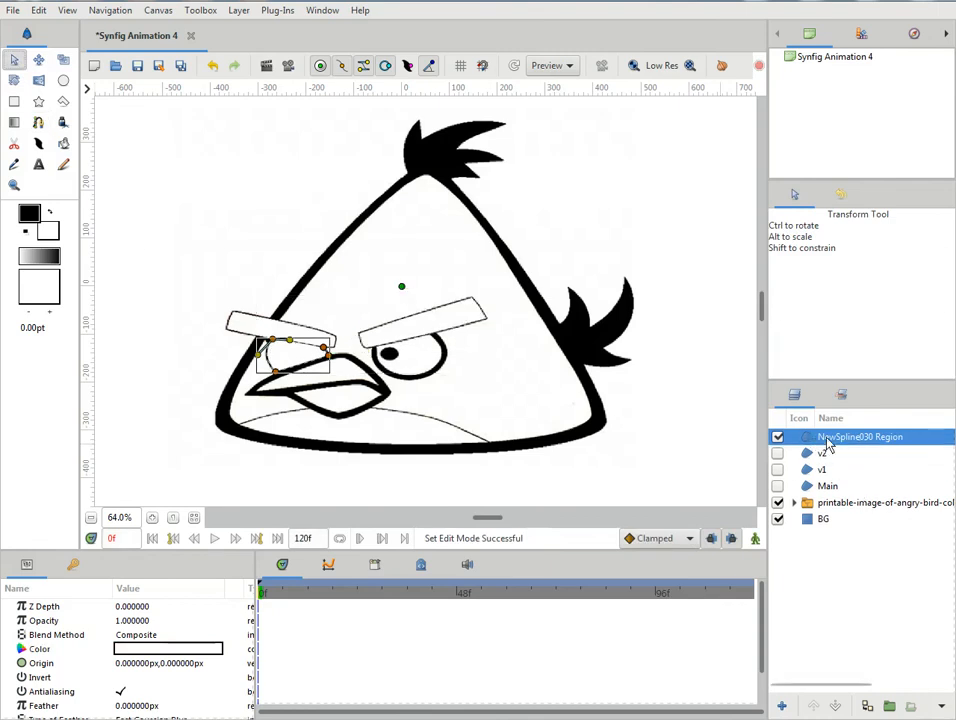
double_click(828, 440)
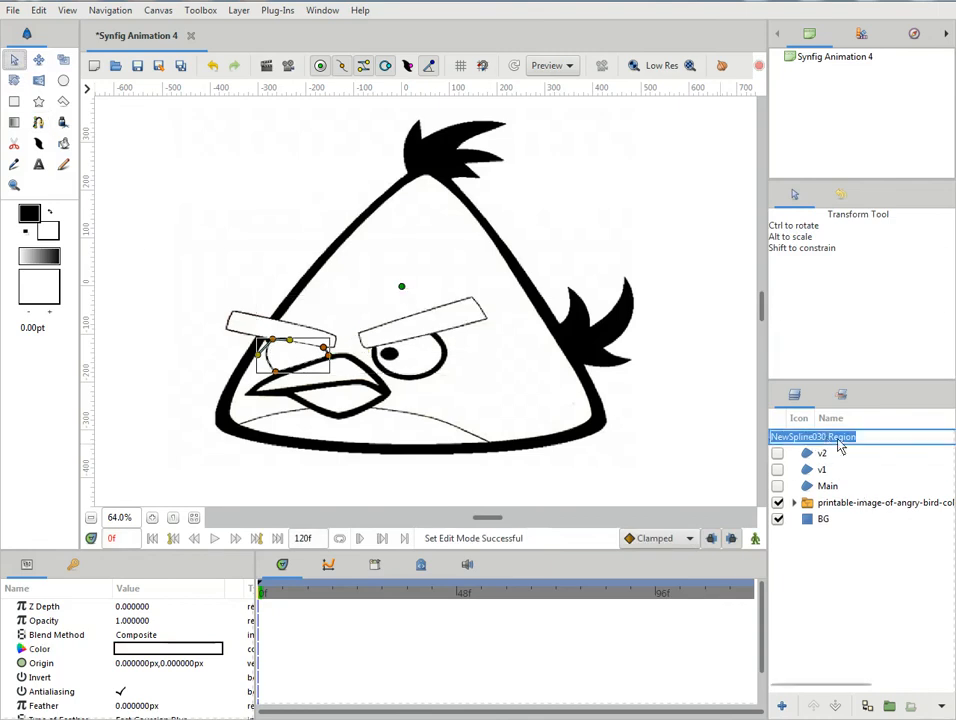
text(ye 1)
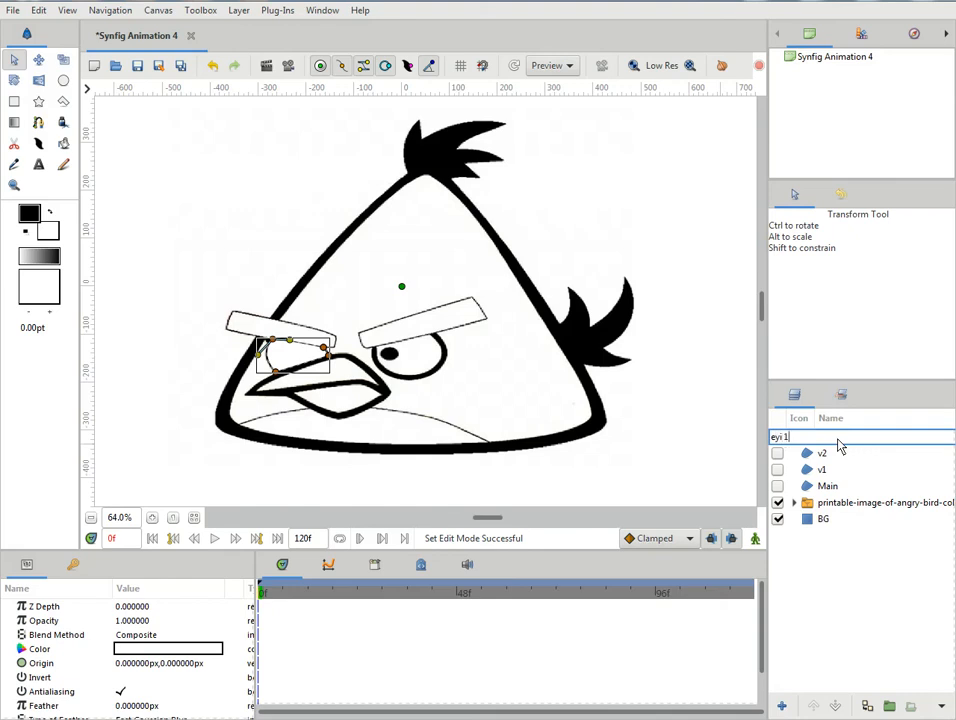
key(Return)
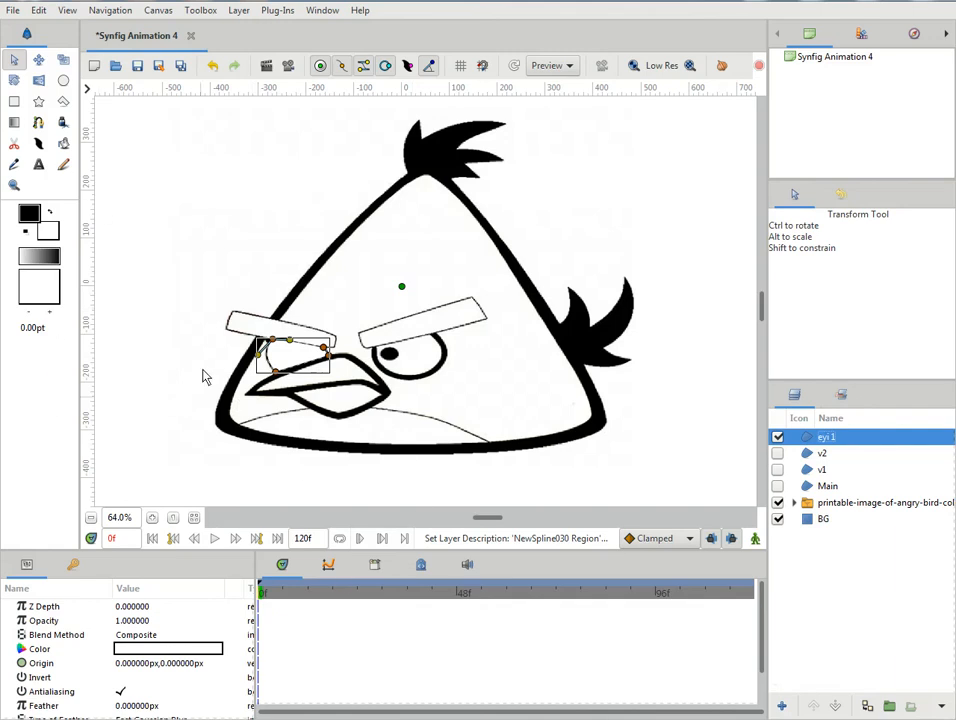
- Trace the right eye below its eyebrow with a four-vertex spline and loop the spline closed
click(40, 124)
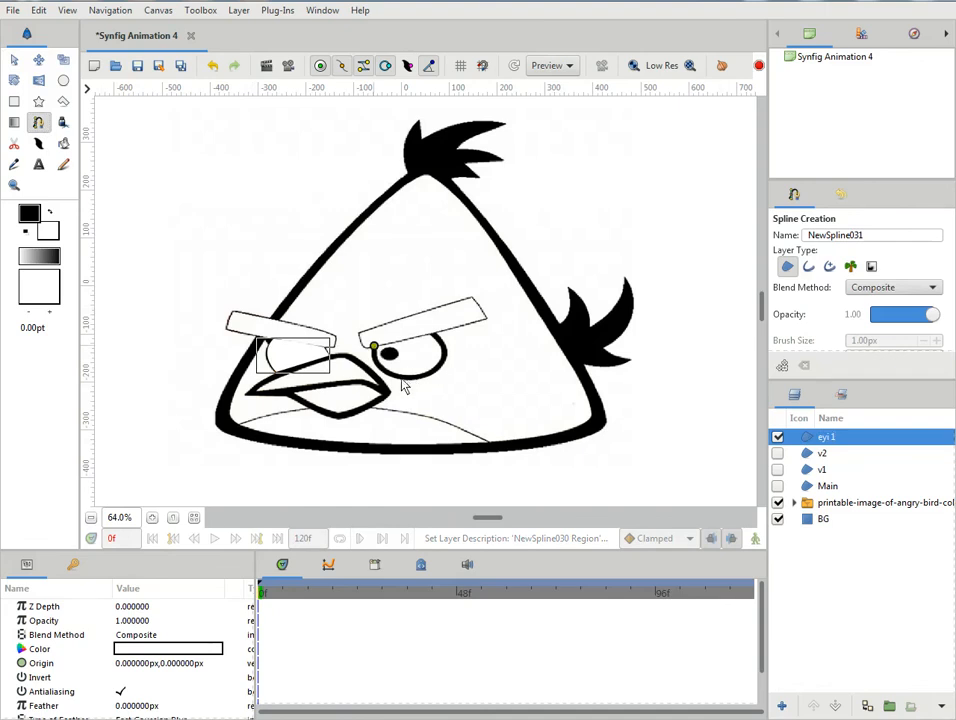
drag(398, 377, 440, 378)
right_click(376, 349)
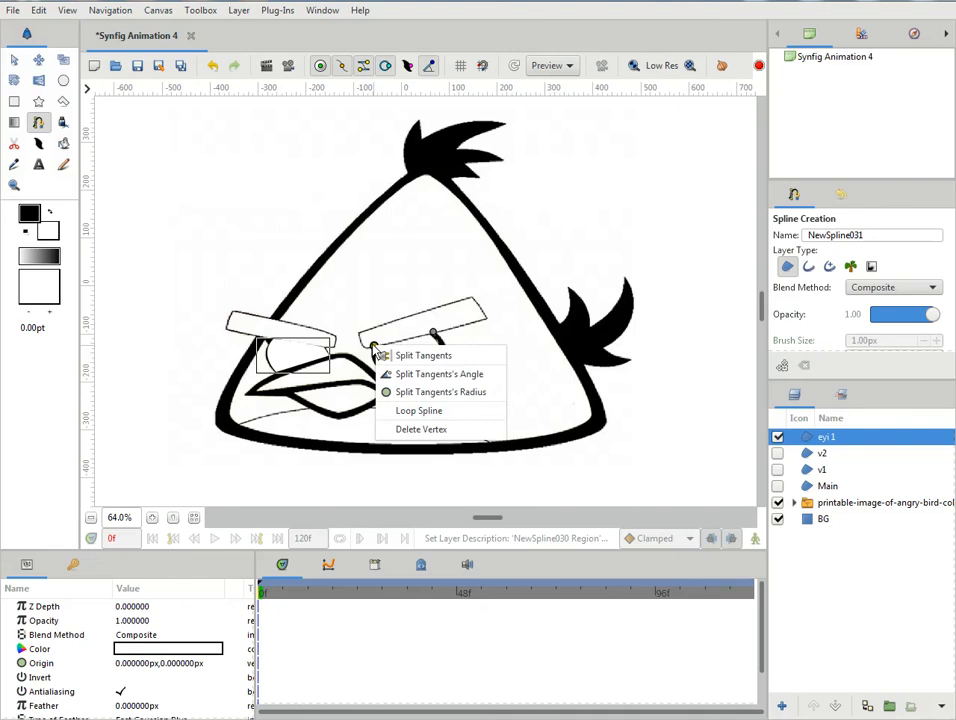
click(397, 410)
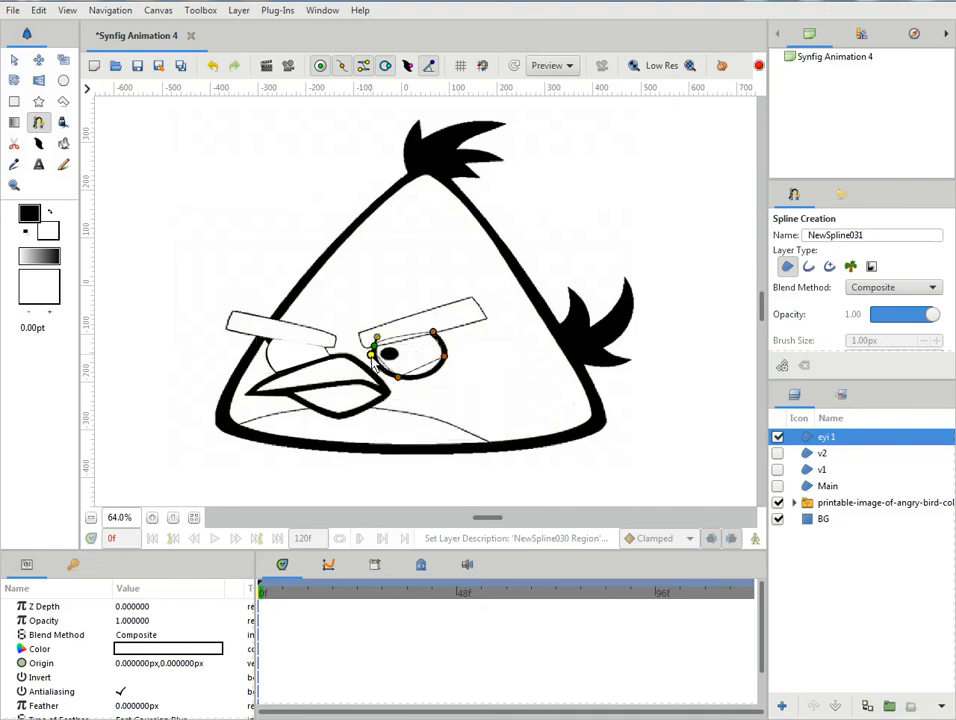
- Shape the right eye's inner corner with split tangents and nudge the bottom vertex onto the outline
drag(373, 348, 366, 363)
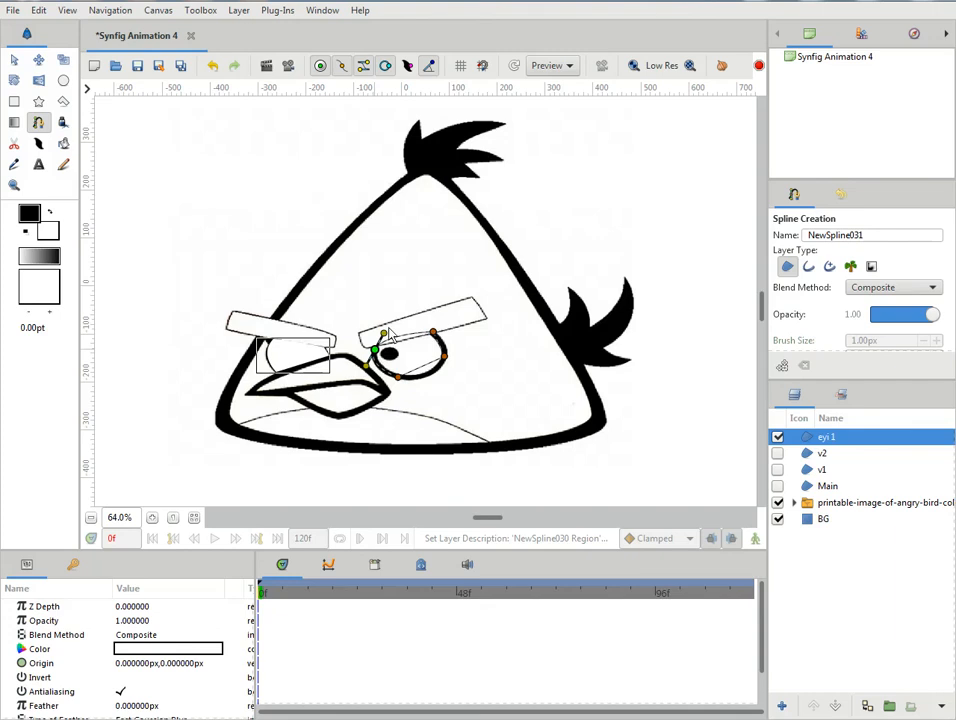
right_click(383, 335)
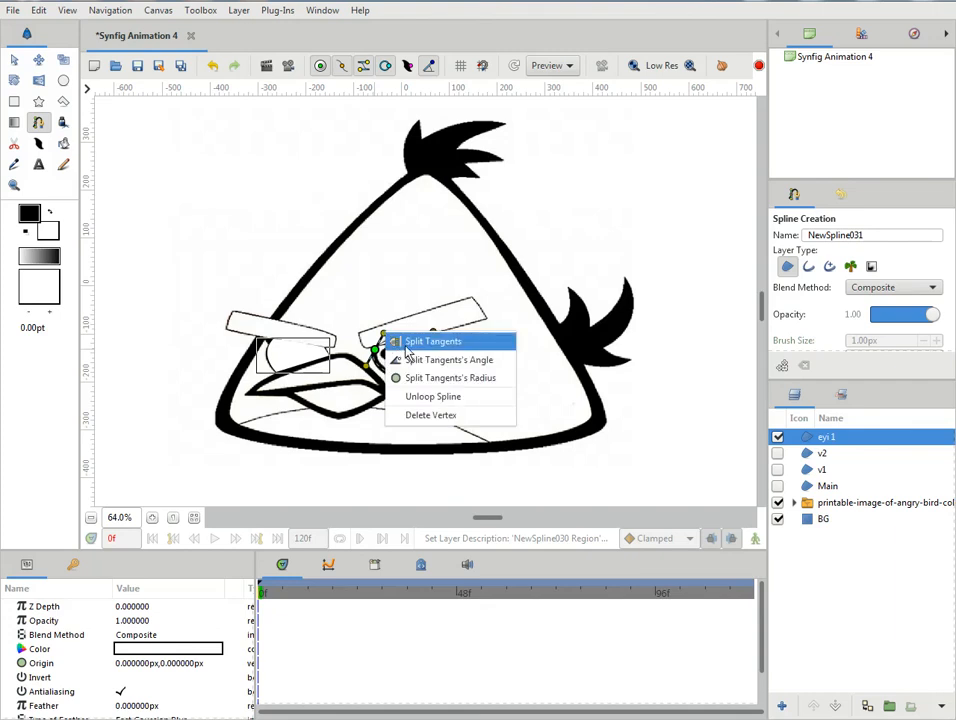
click(432, 342)
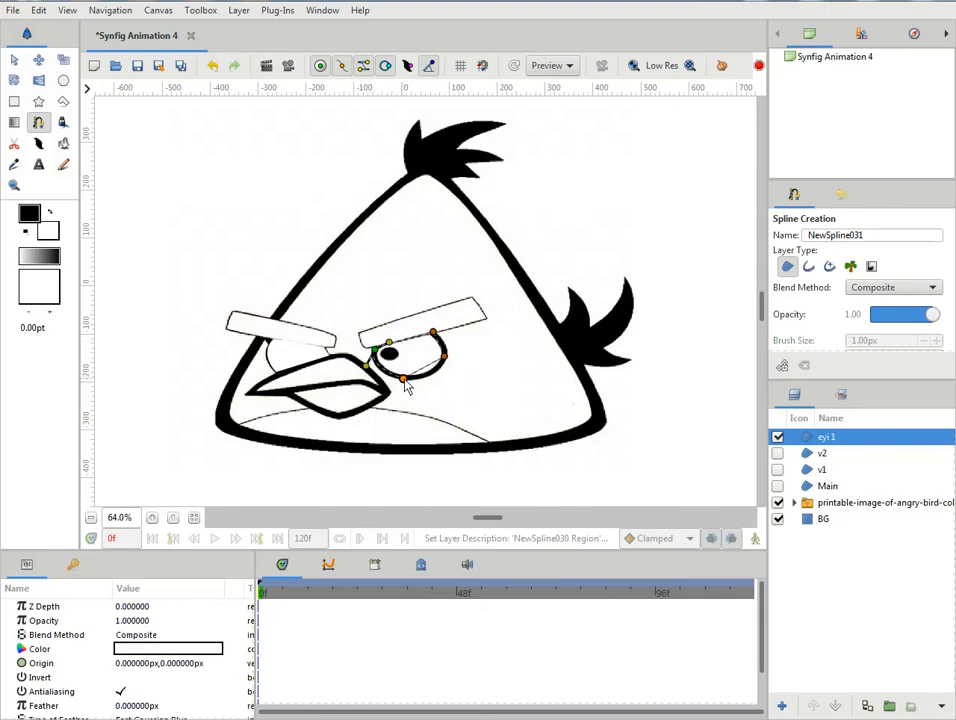
mouse_move(401, 384)
mouse_down()
mouse_move(409, 388)
mouse_move(403, 380)
mouse_up()
- With vertex handles hidden, pull tangents from the right eye's bottom and outer vertices to round them, and nudge the upper outer vertex into place
click(344, 68)
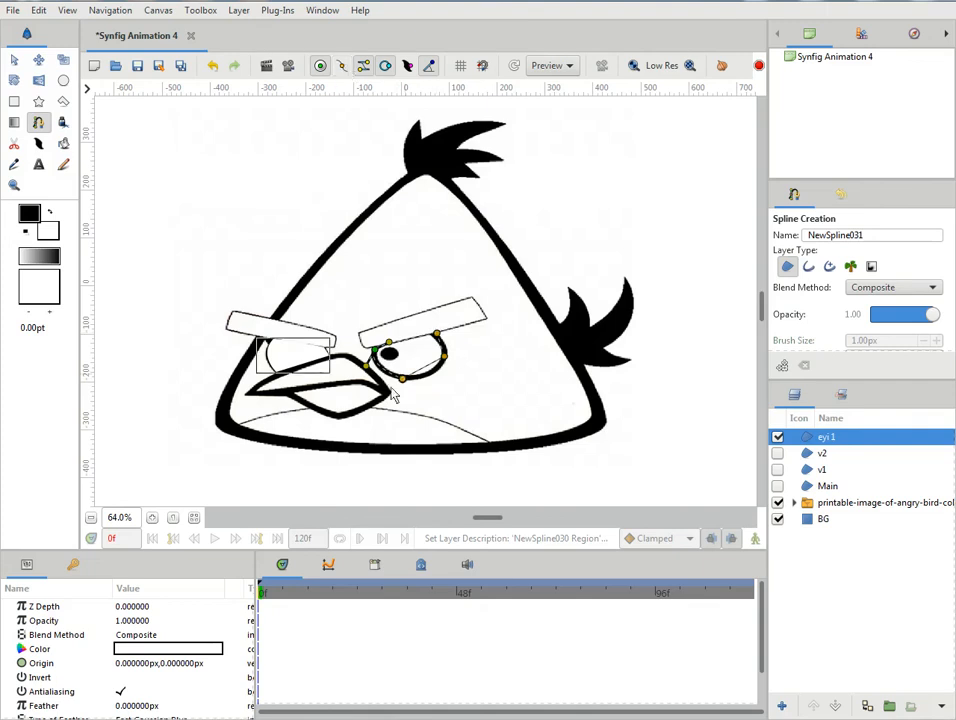
drag(399, 382, 452, 347)
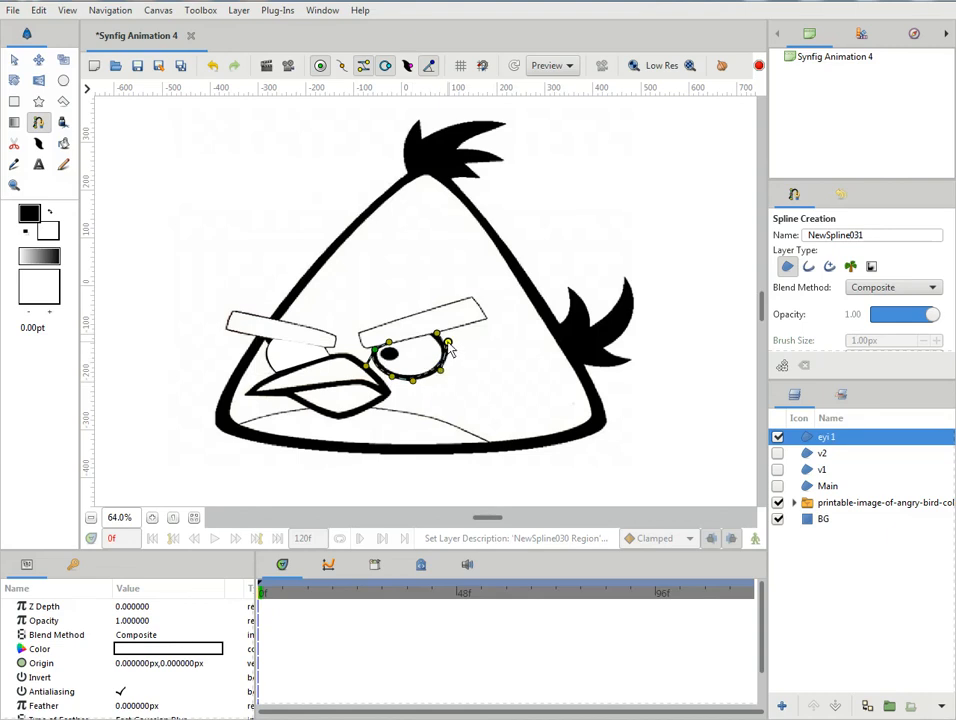
mouse_move(436, 333)
mouse_down()
mouse_move(425, 329)
mouse_move(453, 336)
mouse_up()
right_click(455, 341)
key(Escape)
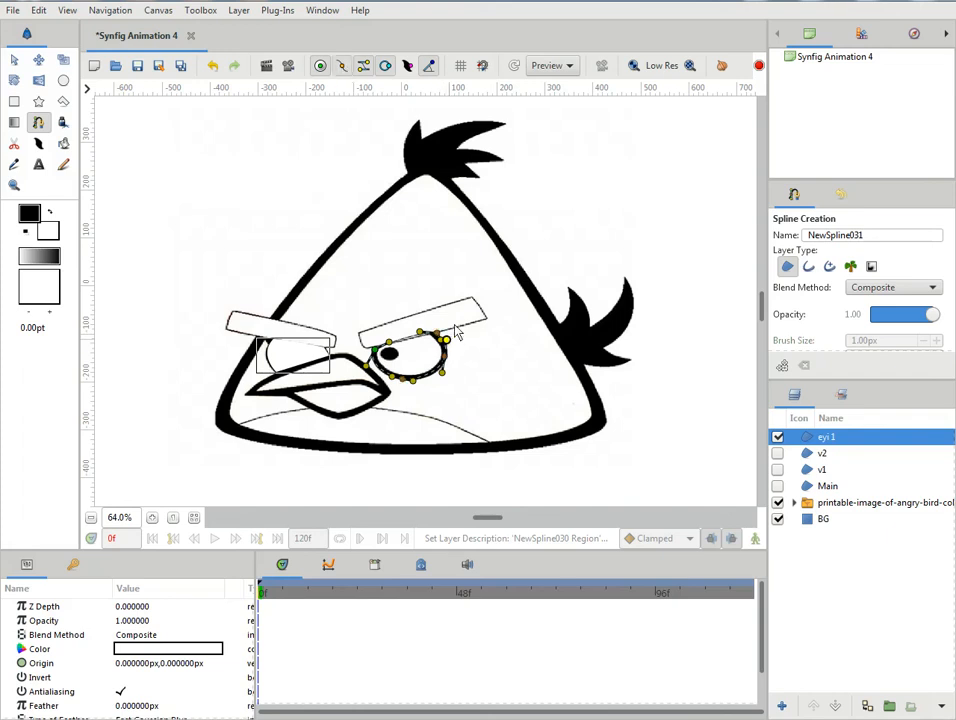
drag(435, 333, 438, 336)
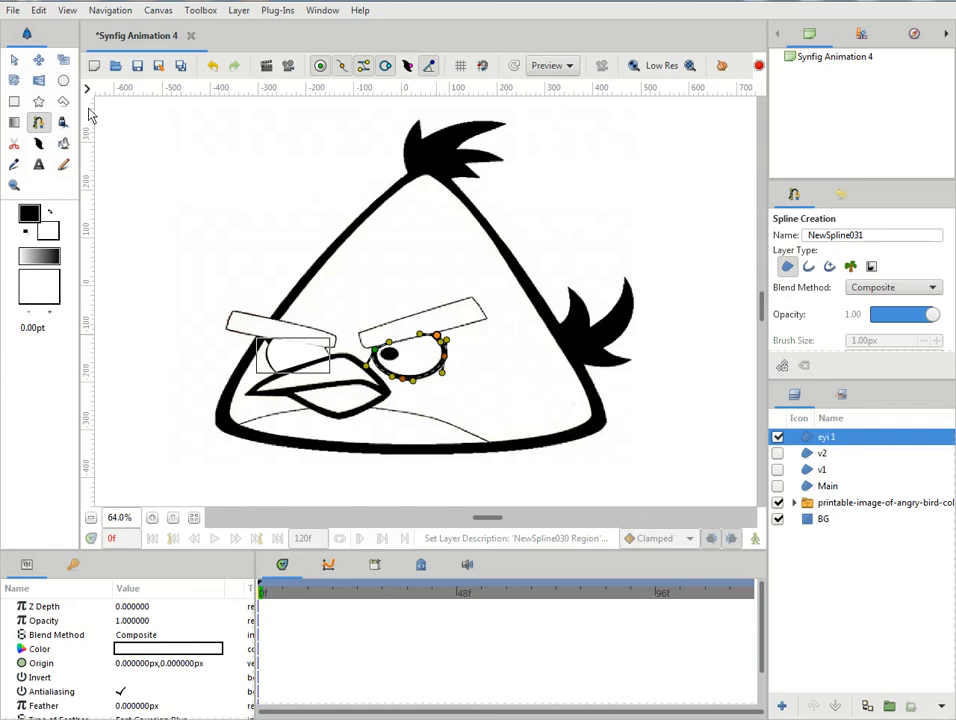
- Create the right eye region from the traced spline and rename its layer as eyi 2
click(15, 59)
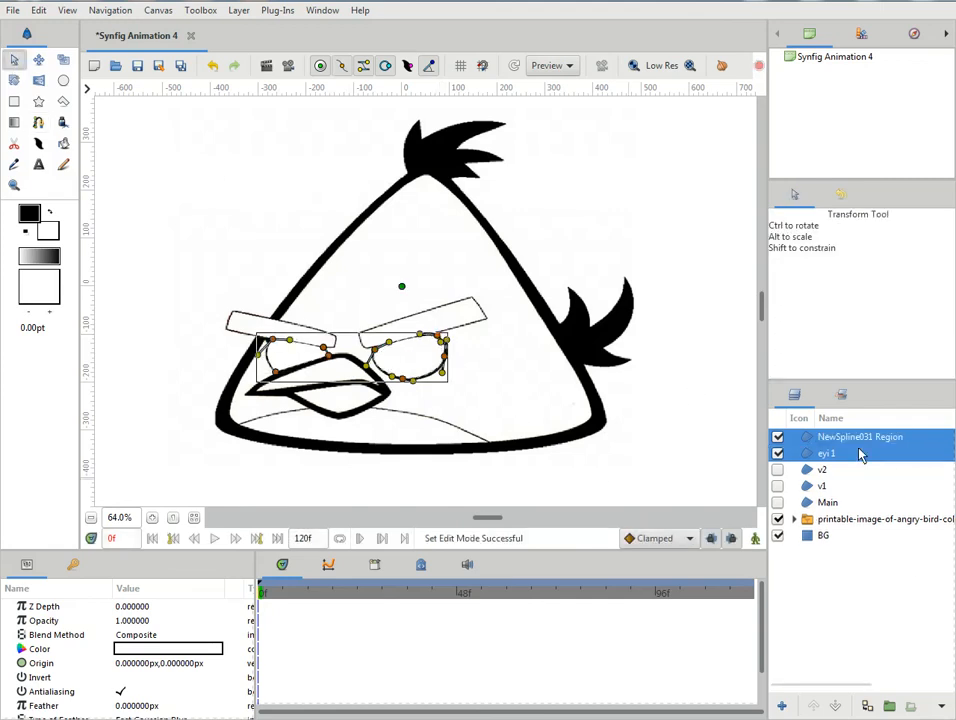
click(815, 440)
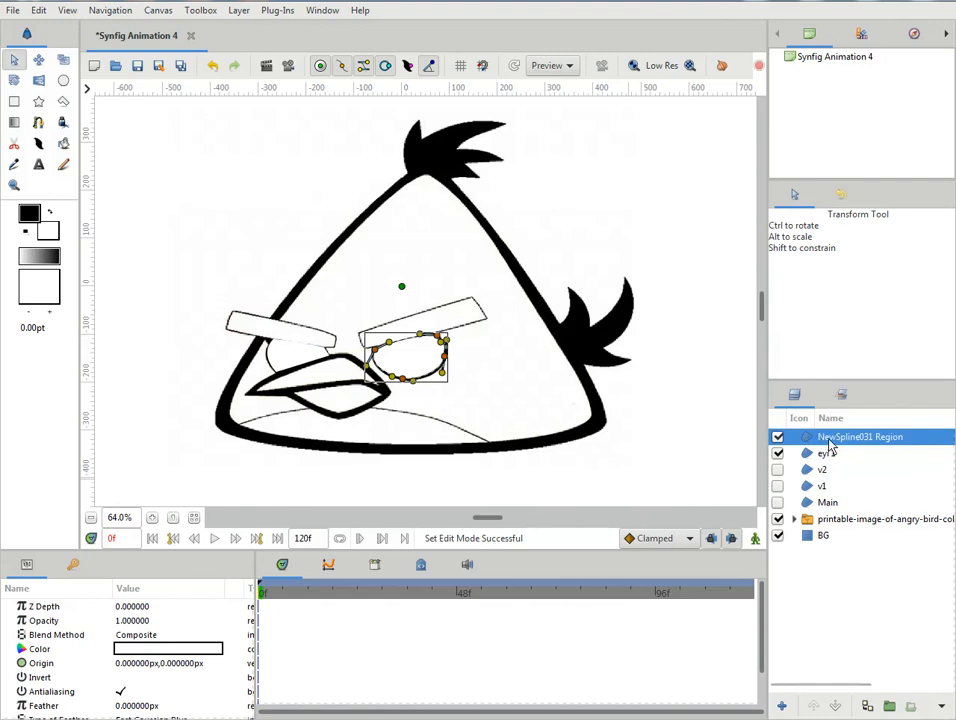
double_click(853, 449)
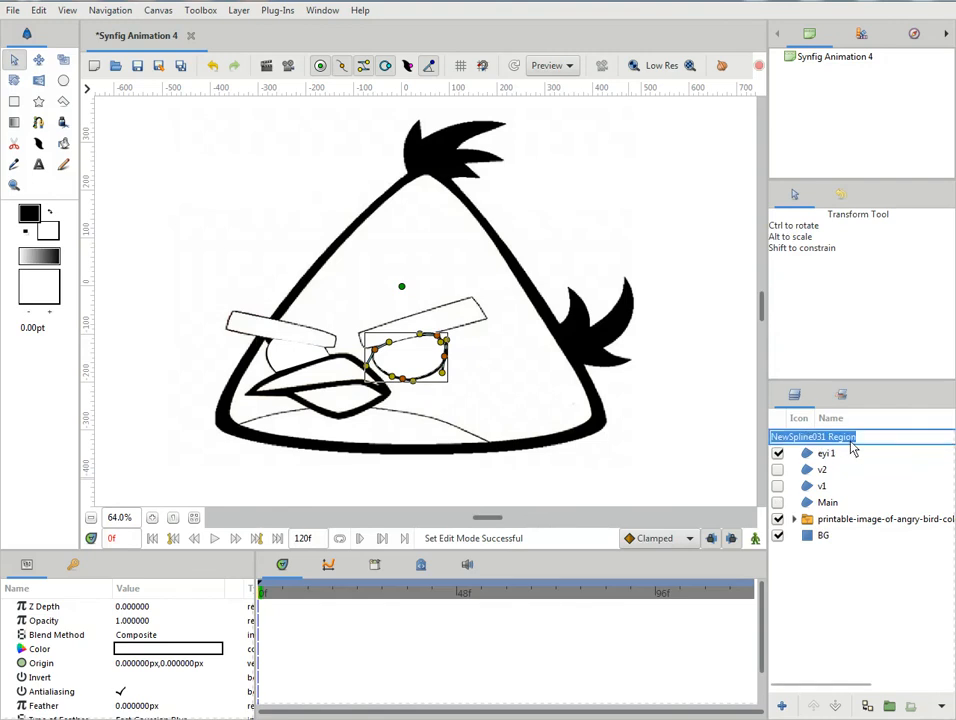
text(e)
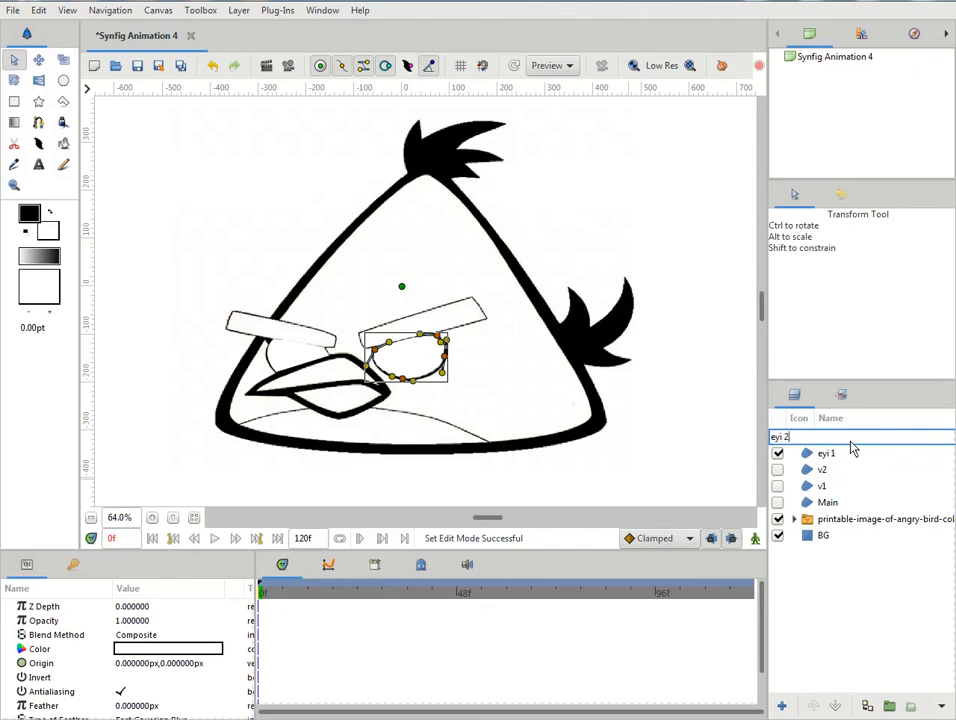
text(yi 2)
key(Return)
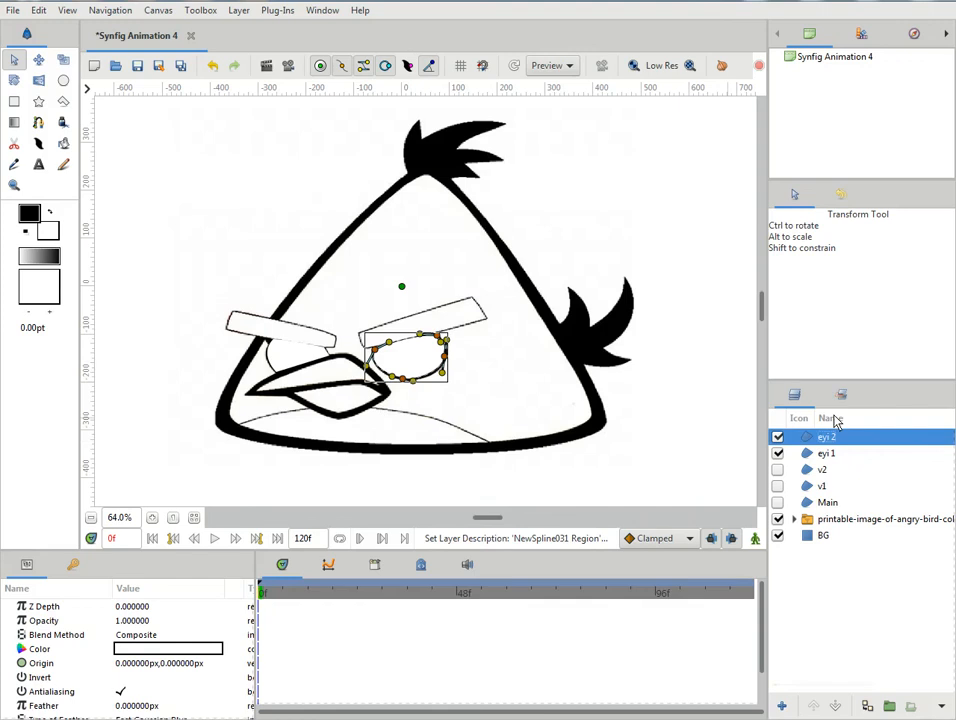
- Hide the eyi 2 and eyi 1 layers to expose the reference pupils, and clear the eye selection
click(778, 437)
click(778, 453)
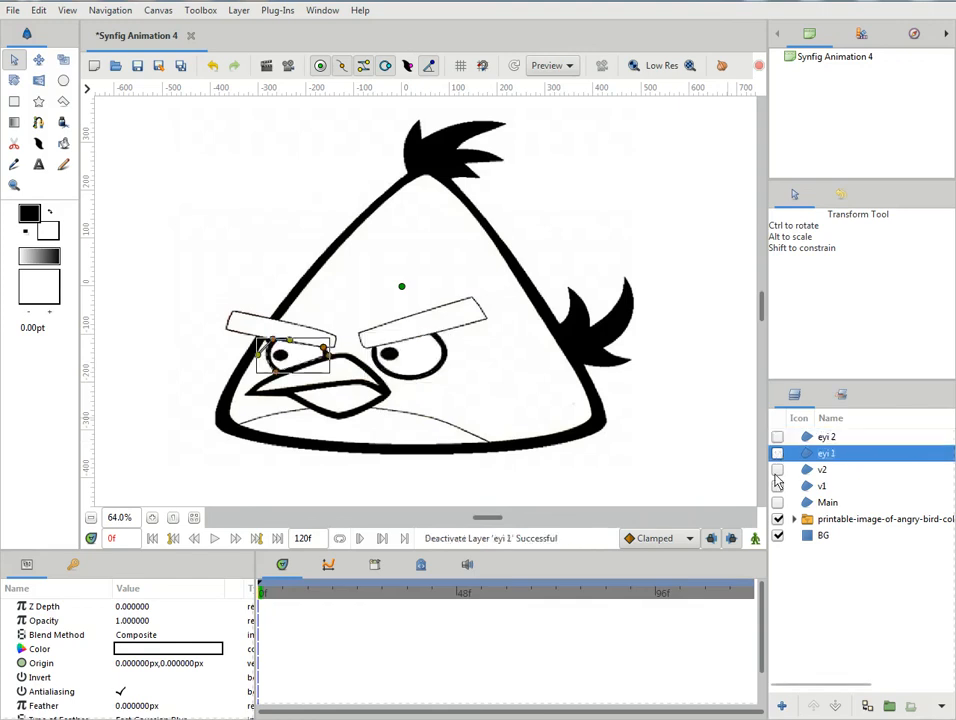
click(683, 403)
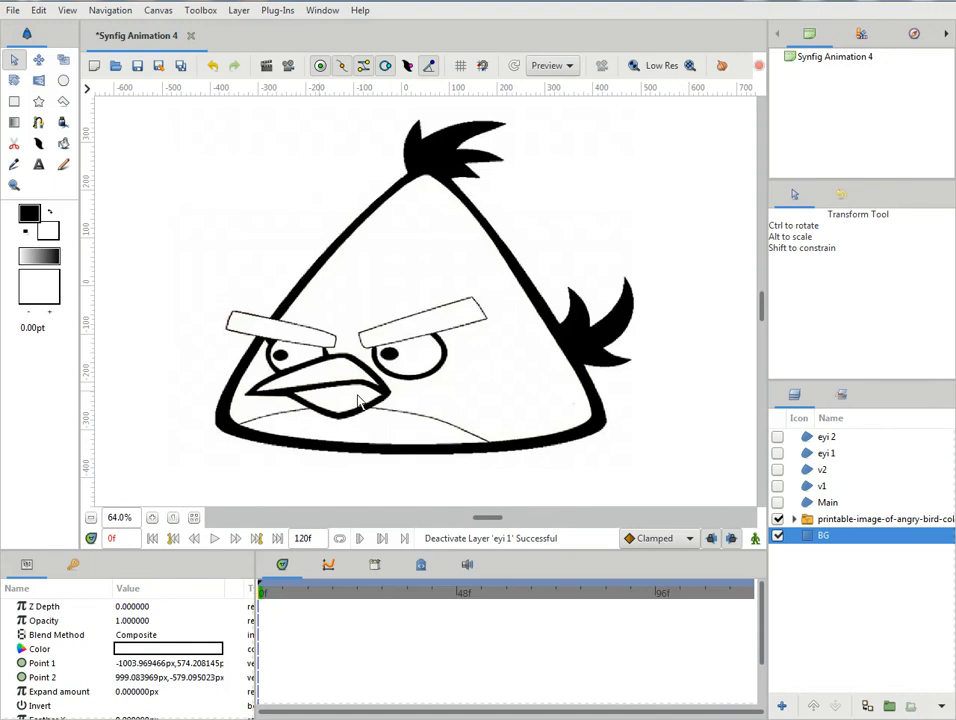
- Draw a circle region with a radius of about 17 px over the left pupil, directly above the eyi 1 layer
click(801, 441)
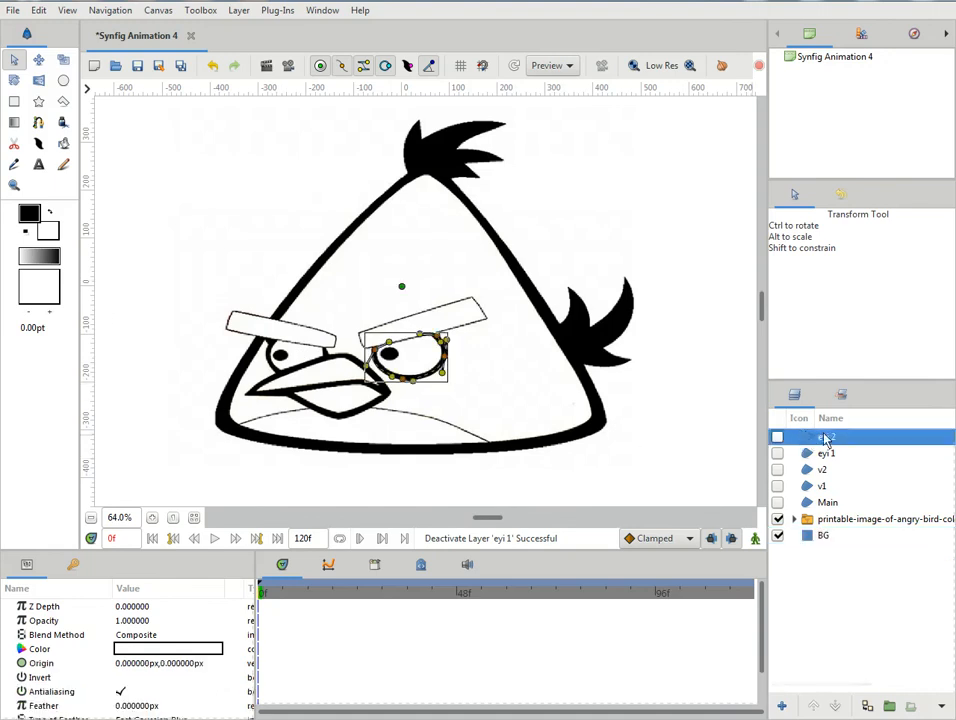
click(804, 456)
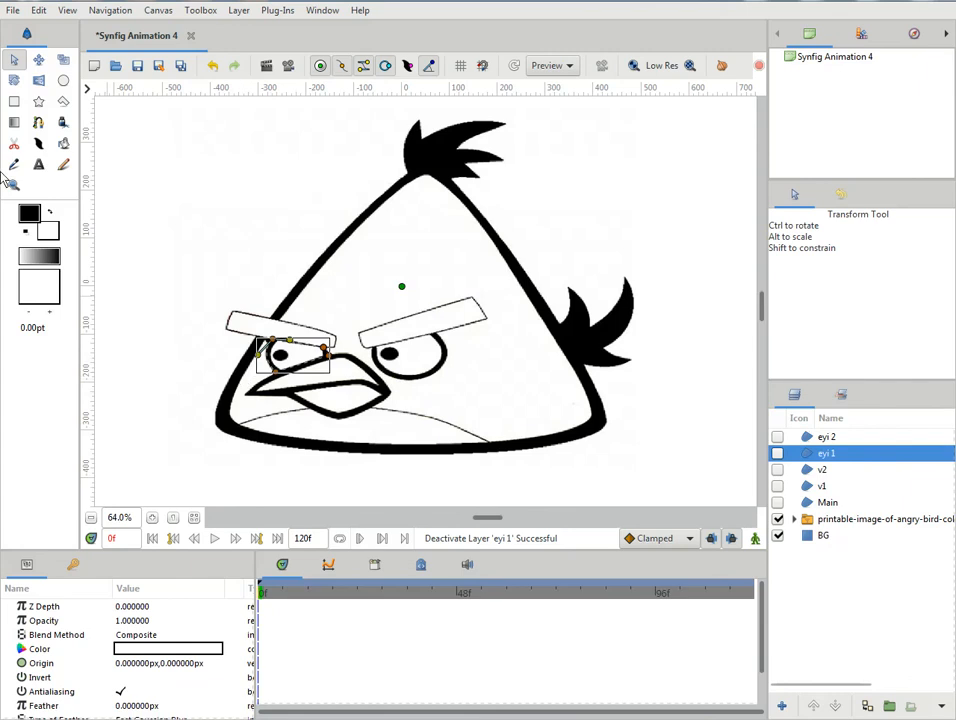
click(38, 122)
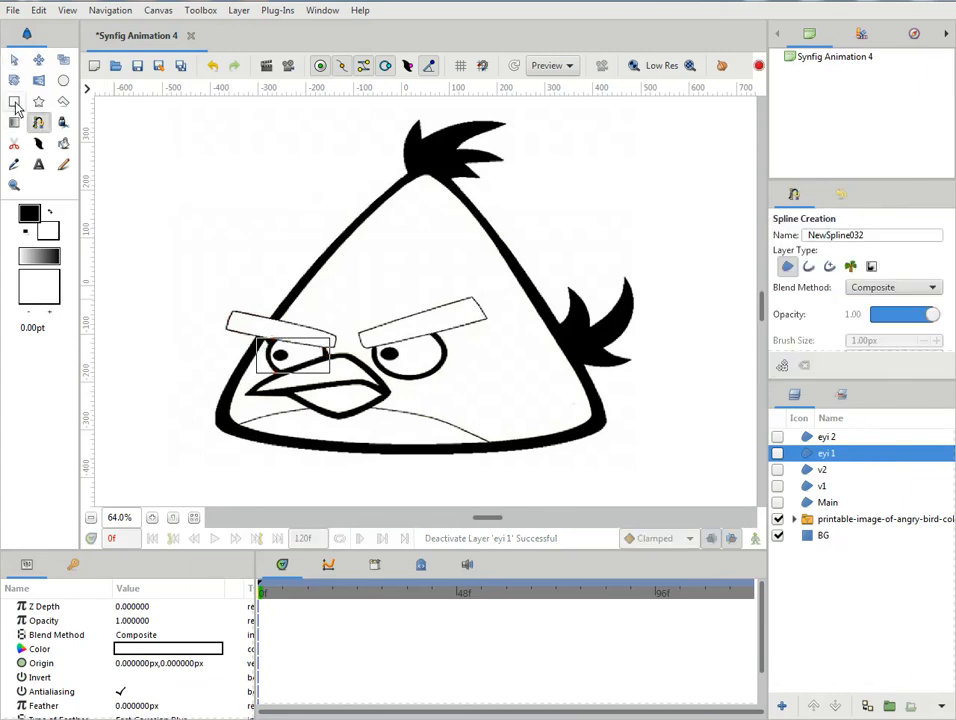
click(14, 61)
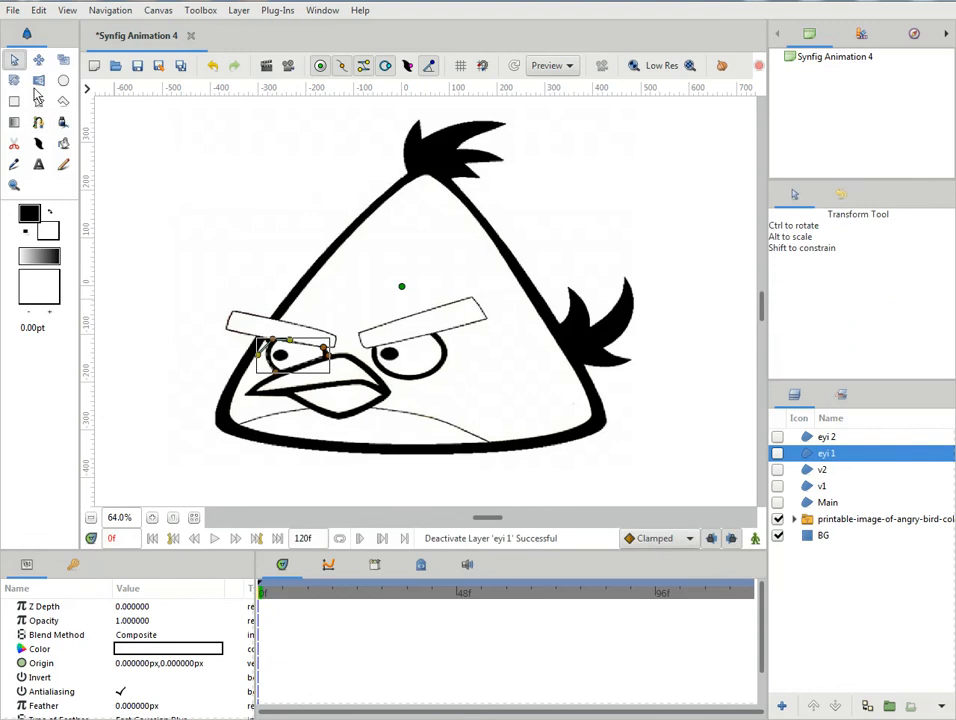
click(64, 82)
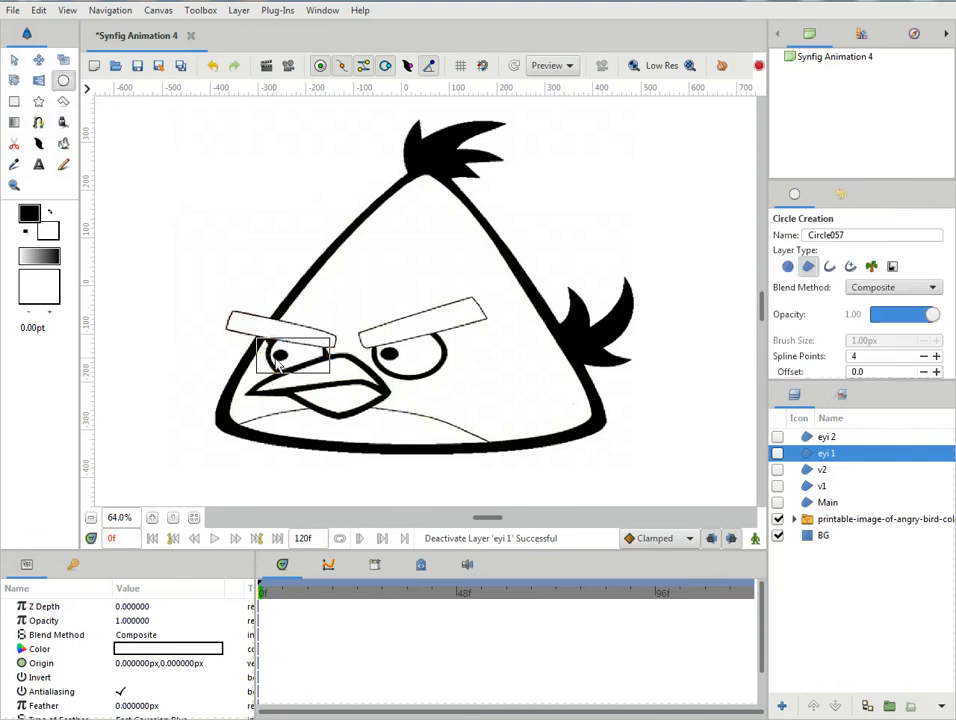
drag(281, 354, 292, 368)
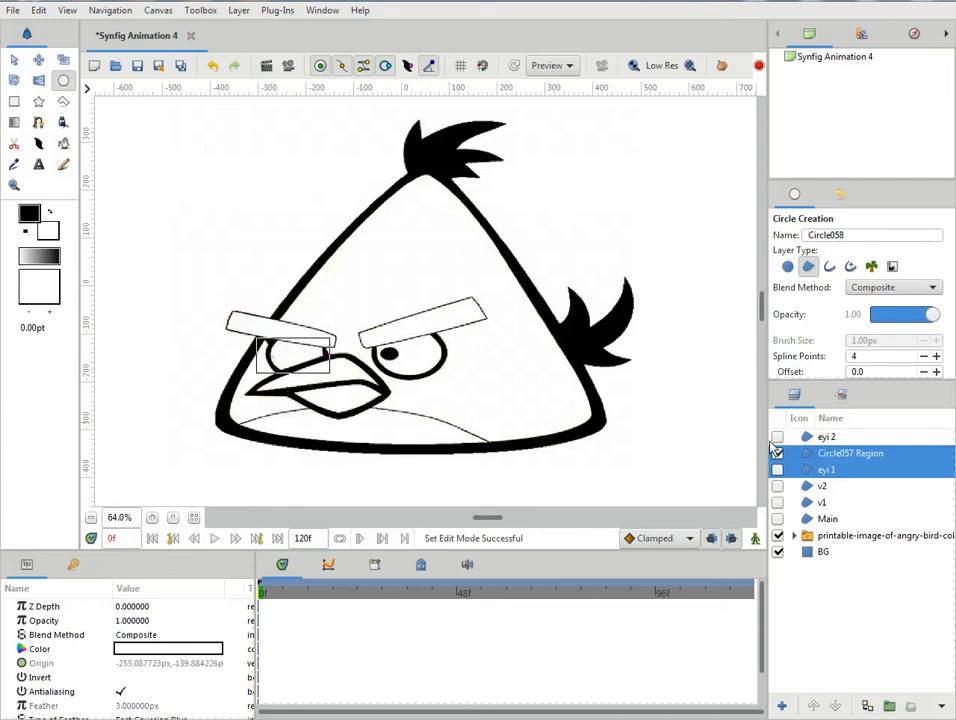
double_click(829, 455)
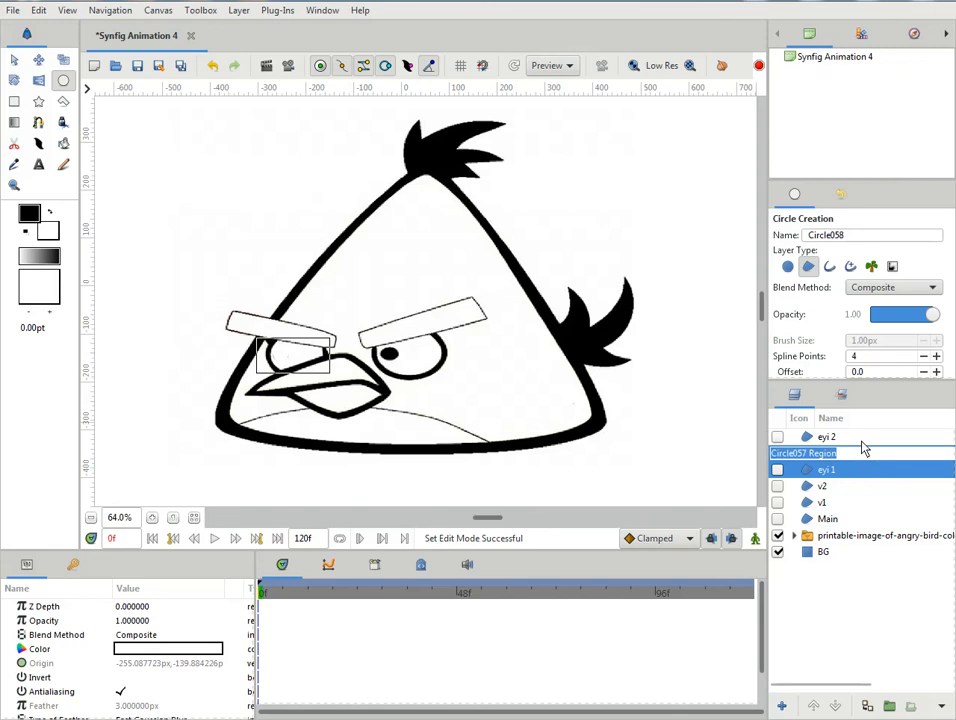
click(825, 476)
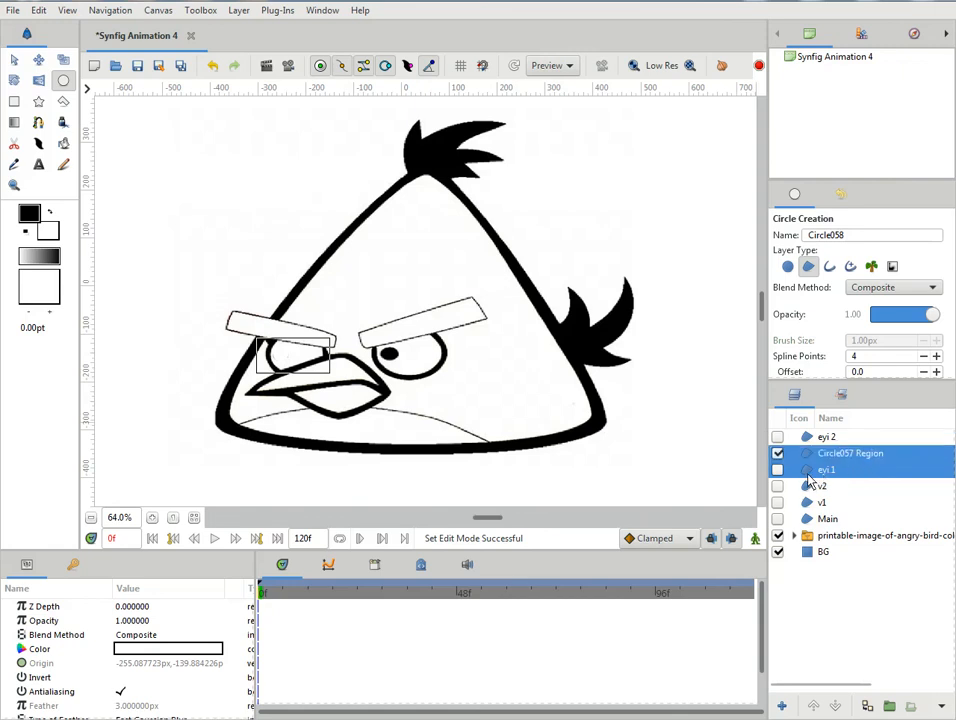
- Select only the new circle region and pull its top and left vertices inward to match the oval pupil
click(808, 474)
click(813, 455)
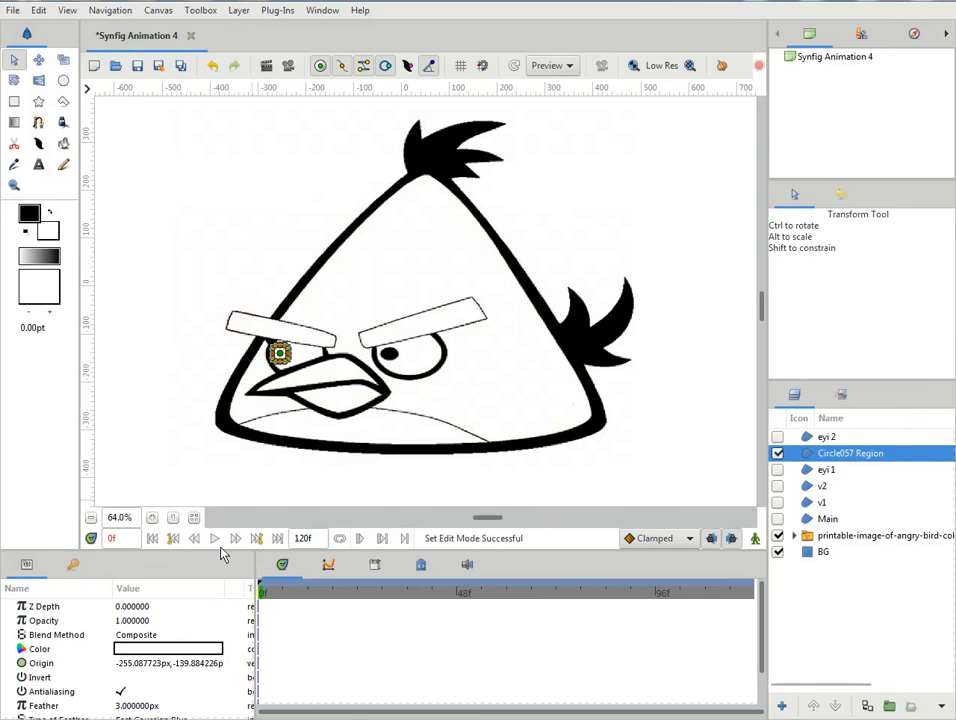
click(152, 517)
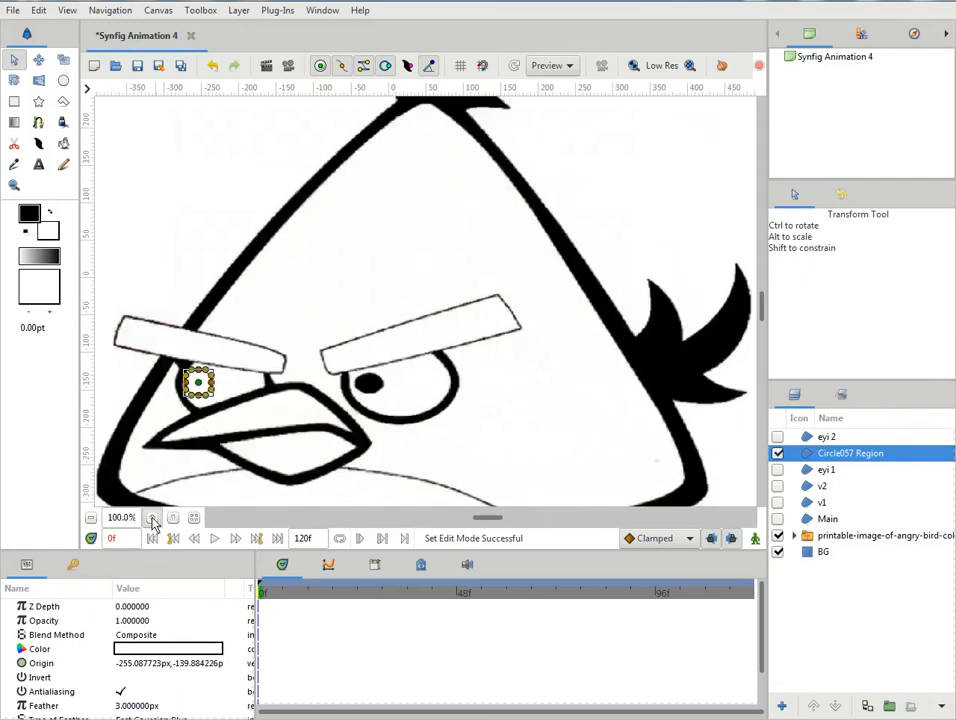
click(152, 517)
drag(492, 517, 456, 517)
scroll(390, 408, down, 1)
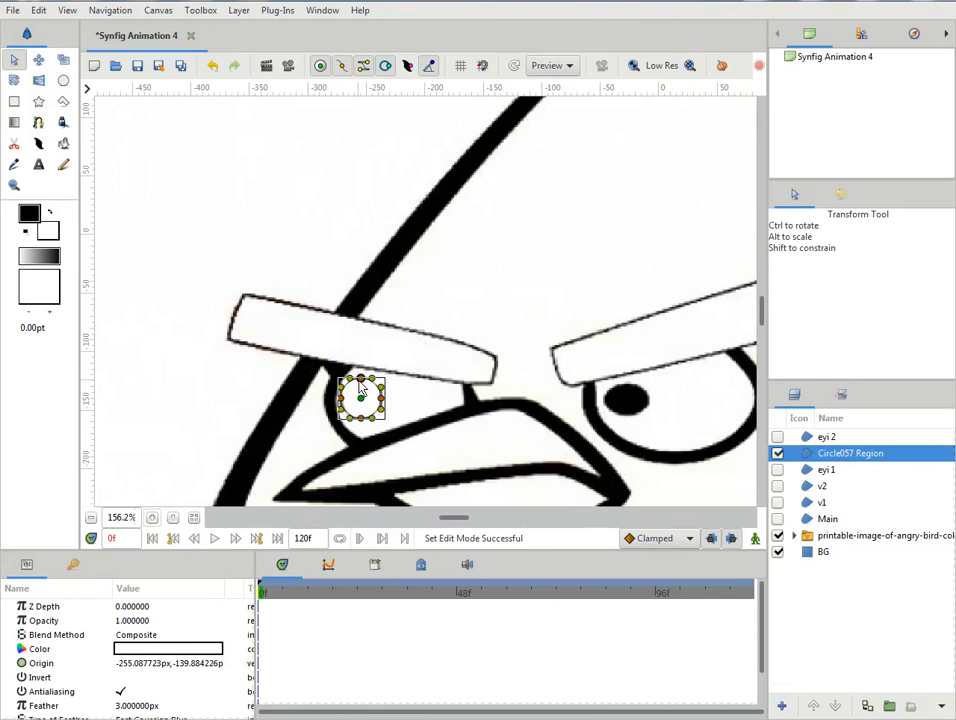
drag(361, 380, 350, 407)
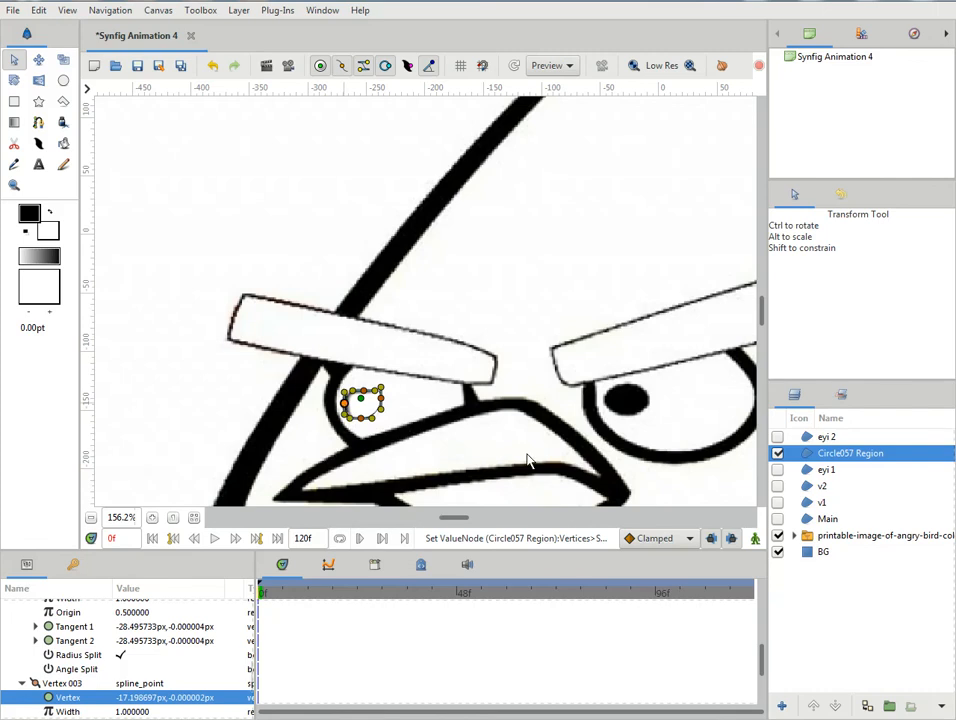
- Hide the circle region and nudge its four vertices onto the edge of the left reference pupil
click(778, 453)
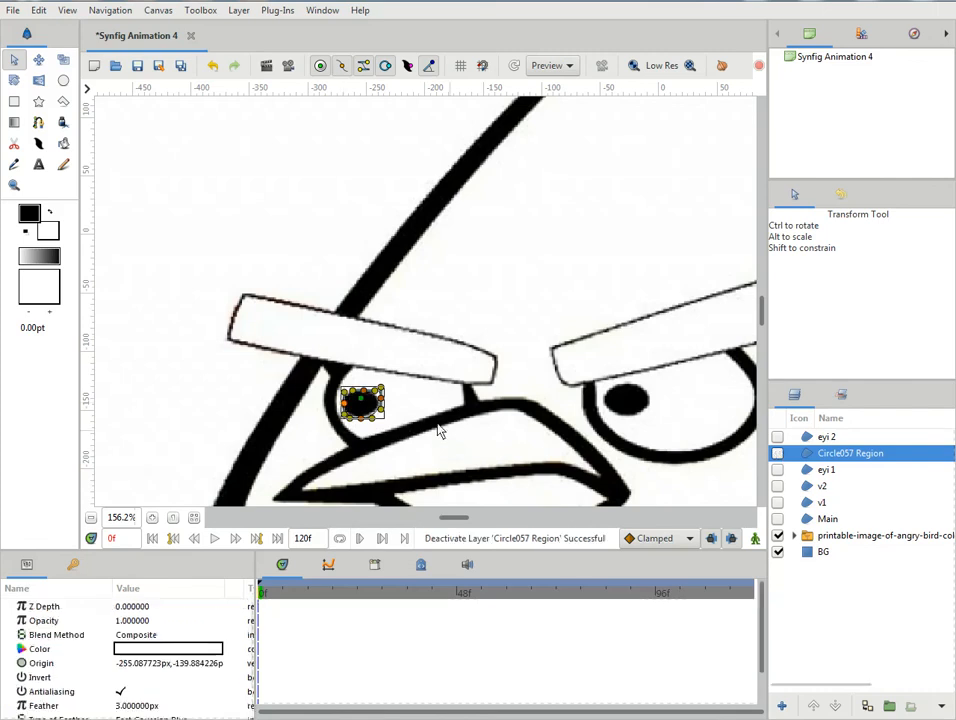
click(380, 402)
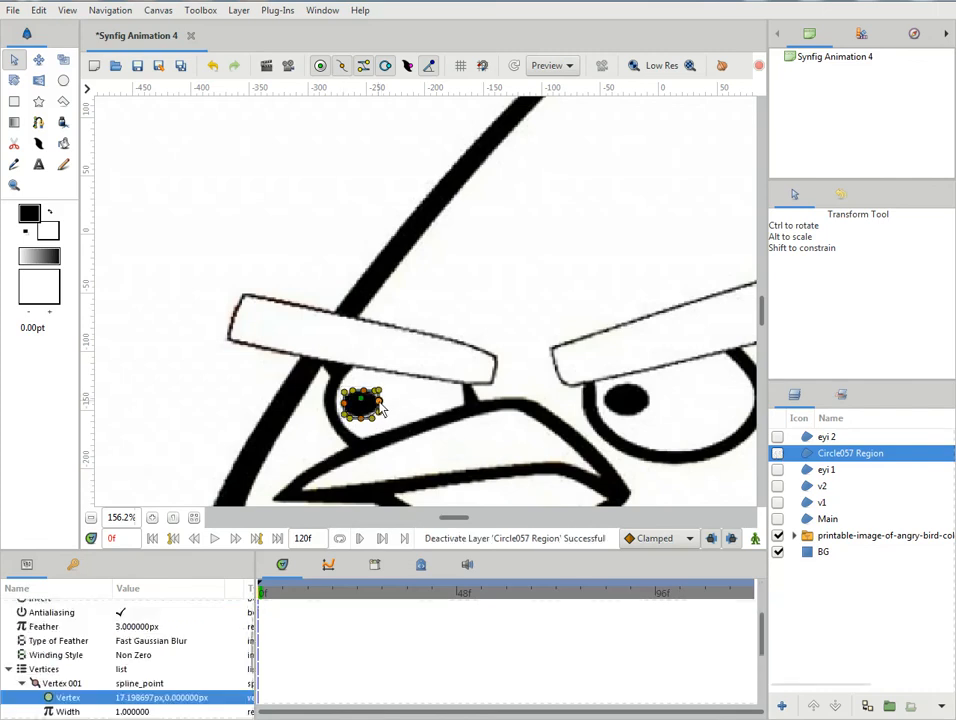
click(361, 418)
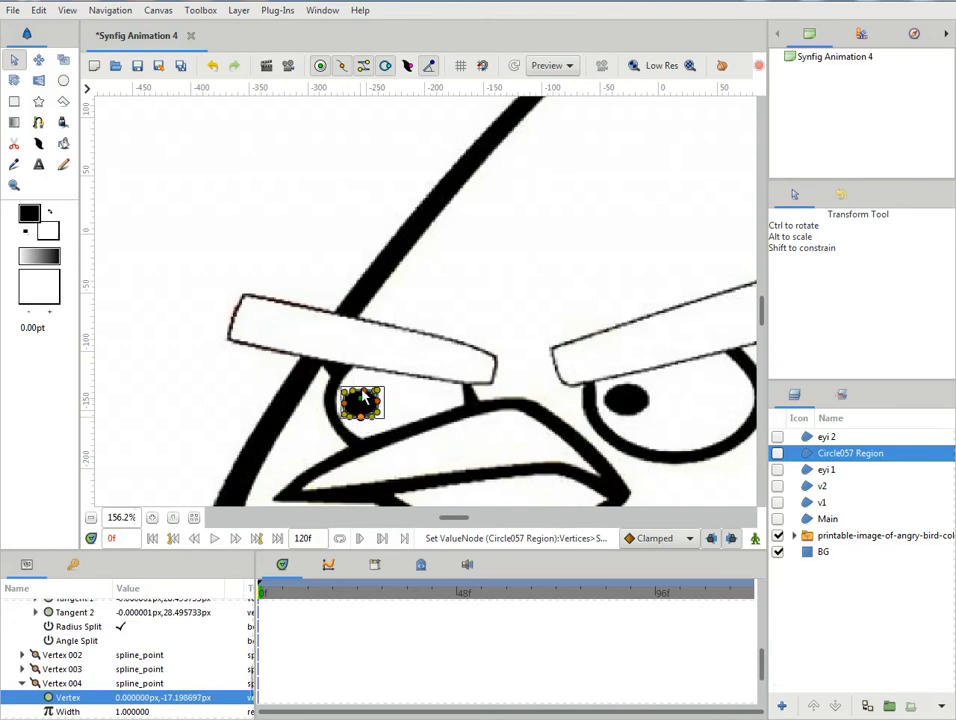
click(363, 392)
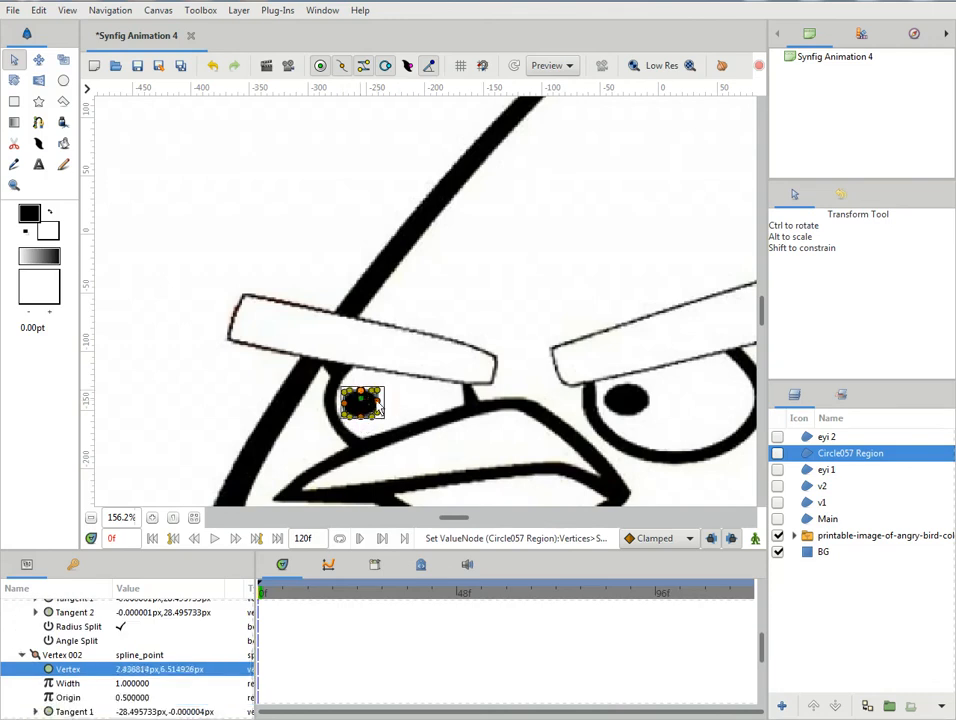
click(347, 404)
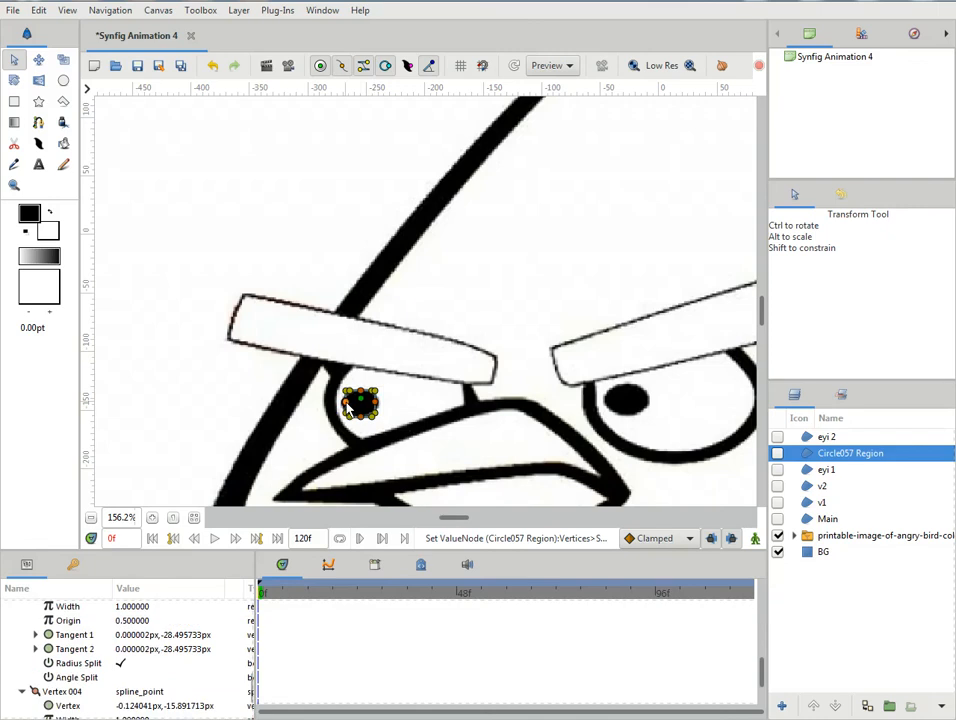
click(377, 405)
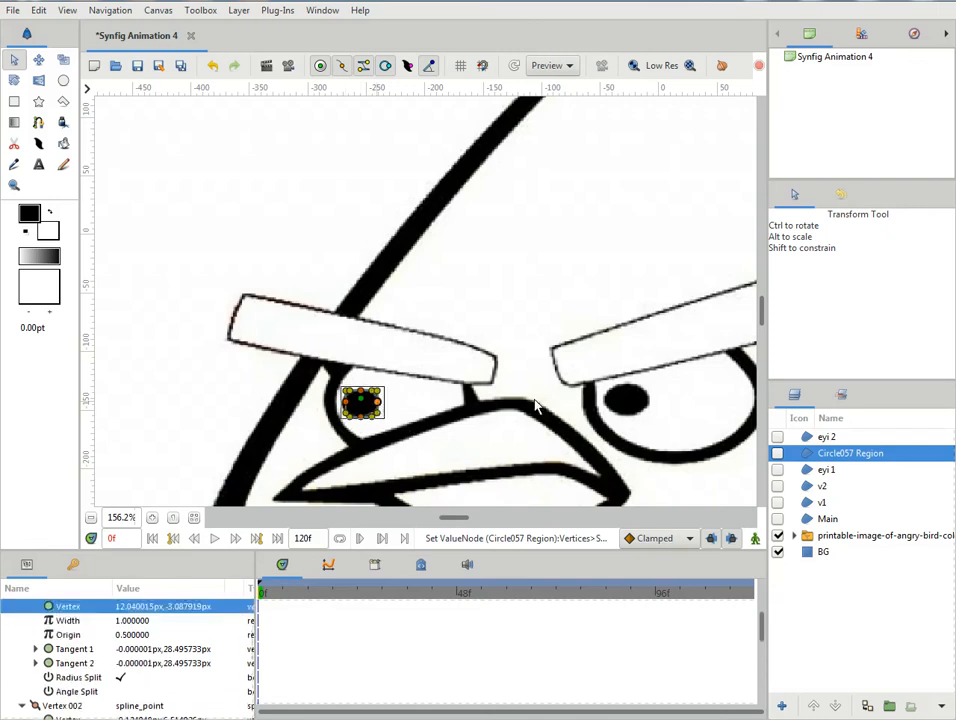
- Show the left pupil's circle region again and set its colour to black (#000000)
drag(450, 524, 456, 520)
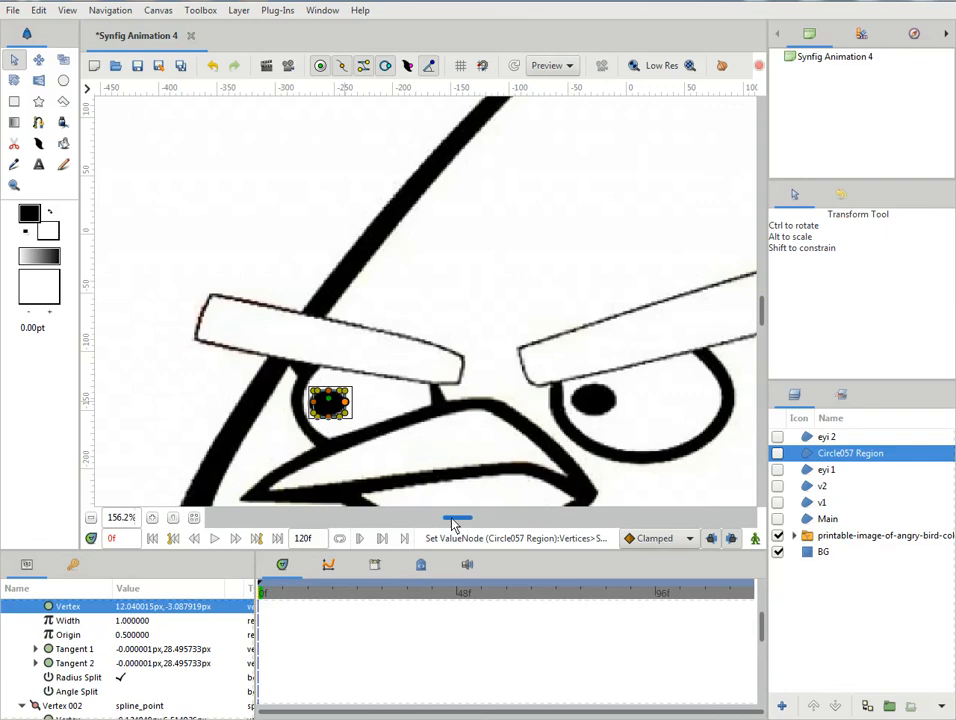
click(778, 454)
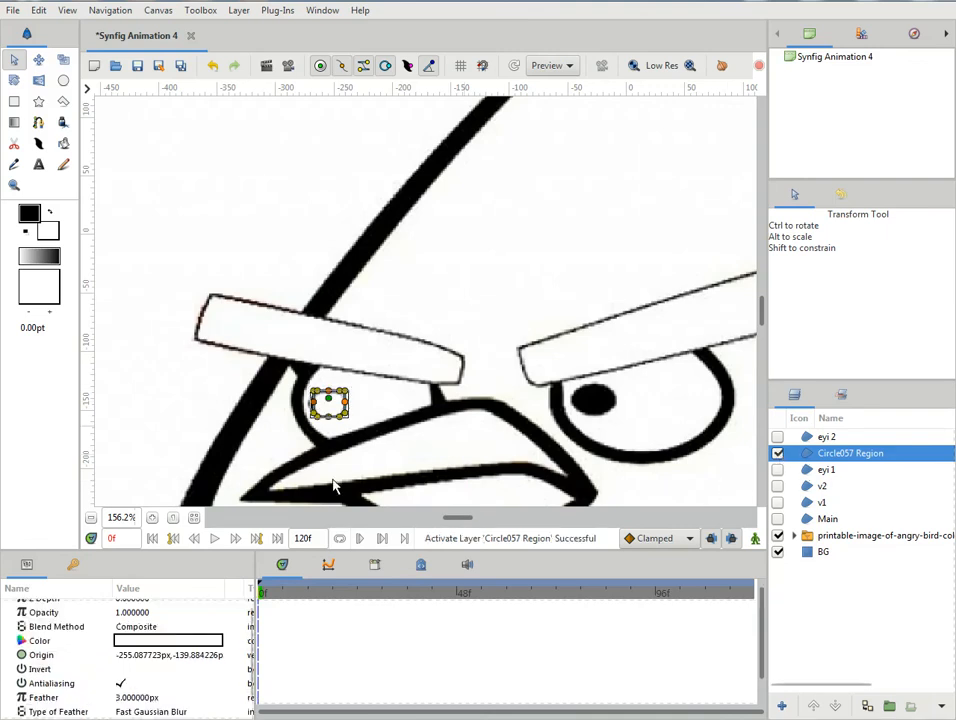
double_click(145, 640)
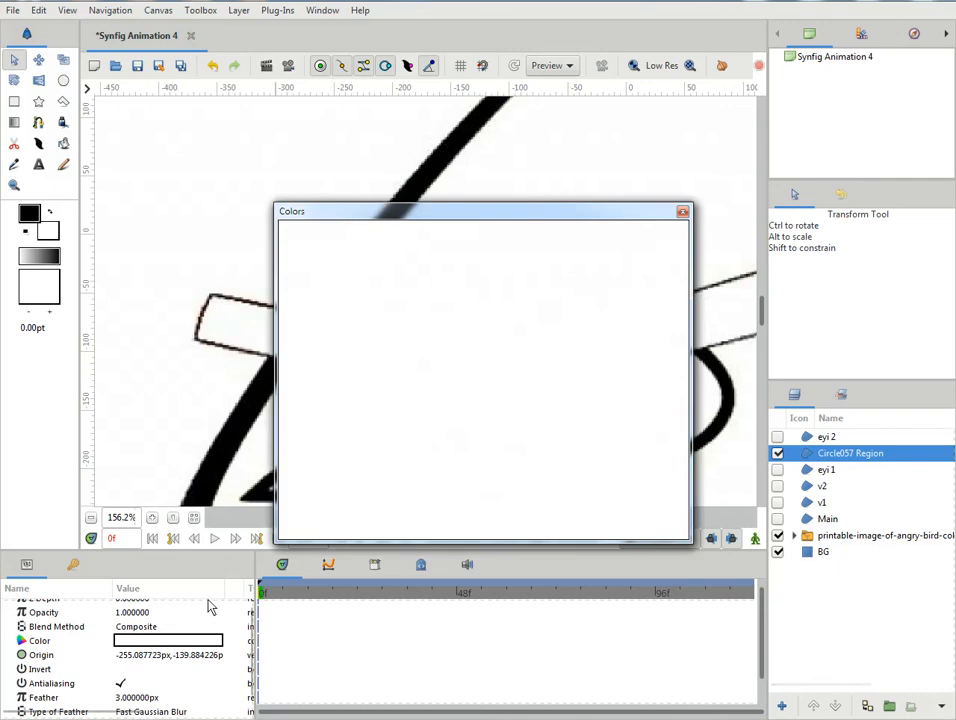
drag(333, 381, 321, 306)
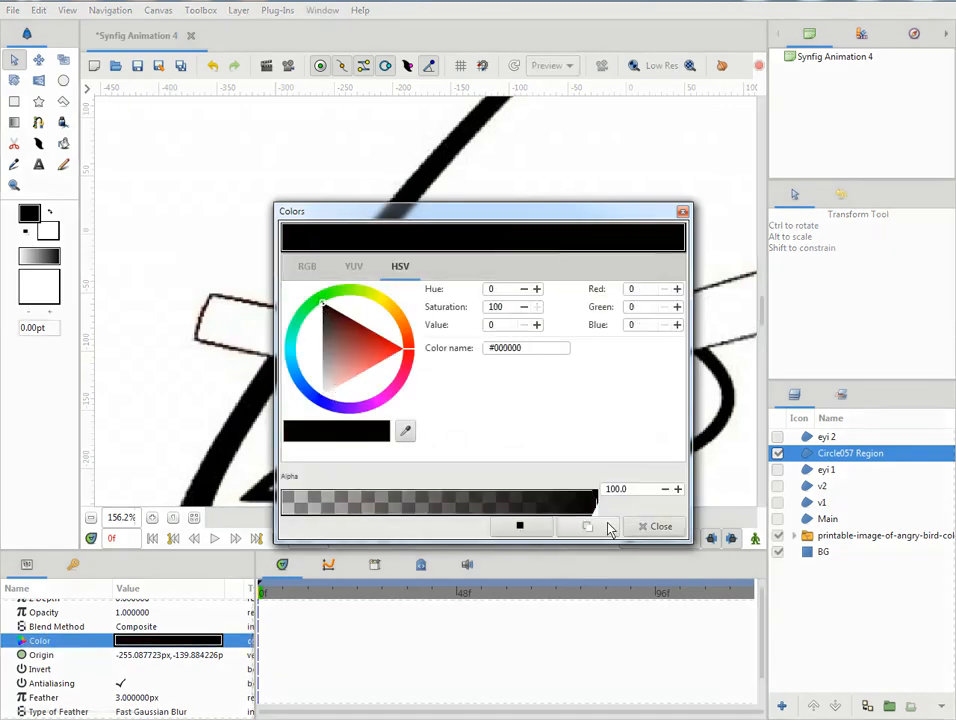
click(661, 526)
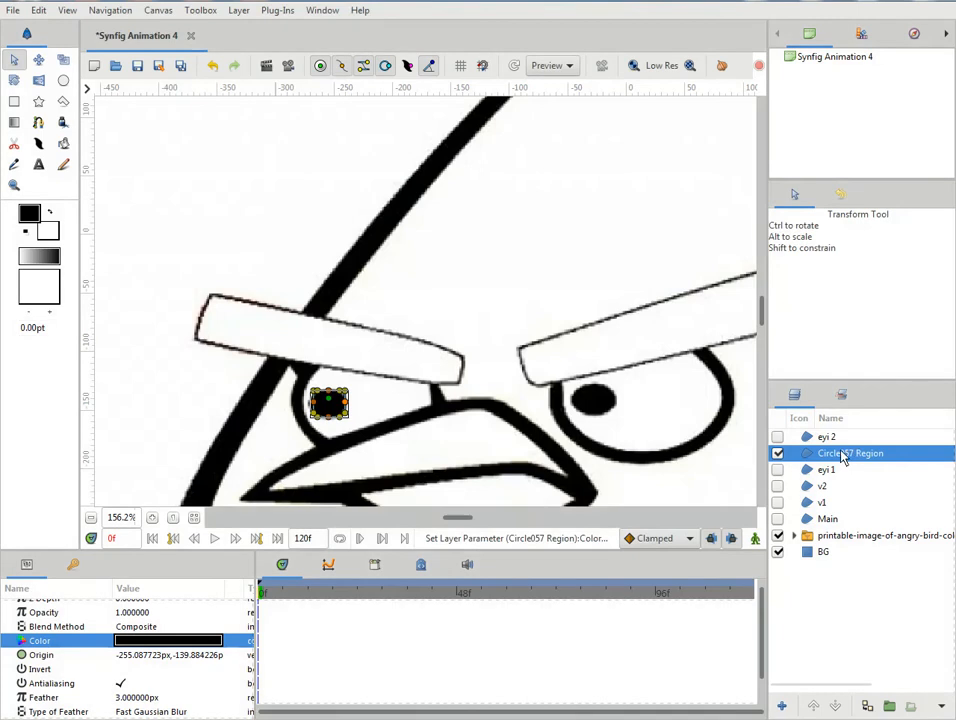
- Rename the left pupil's layer as eyi 1 a
double_click(843, 454)
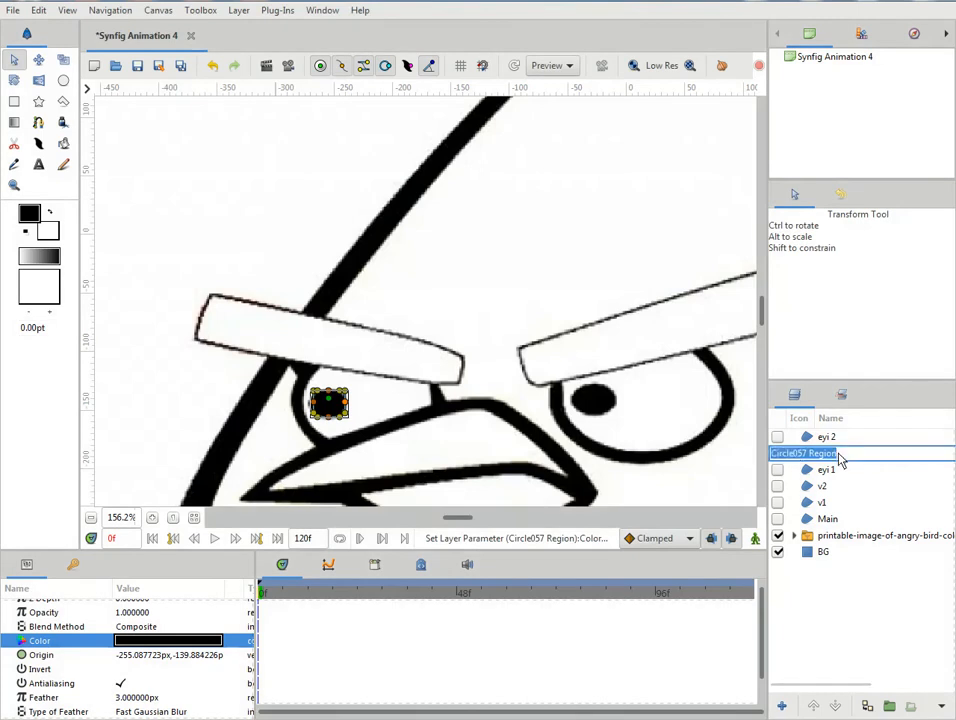
text(eyi 1 a)
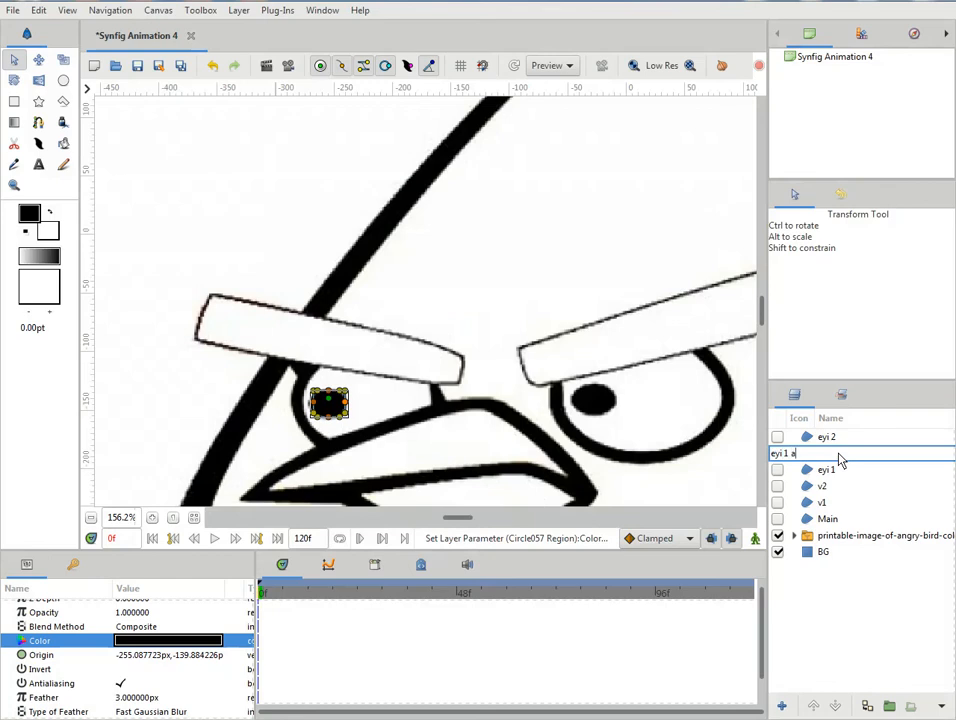
key(Return)
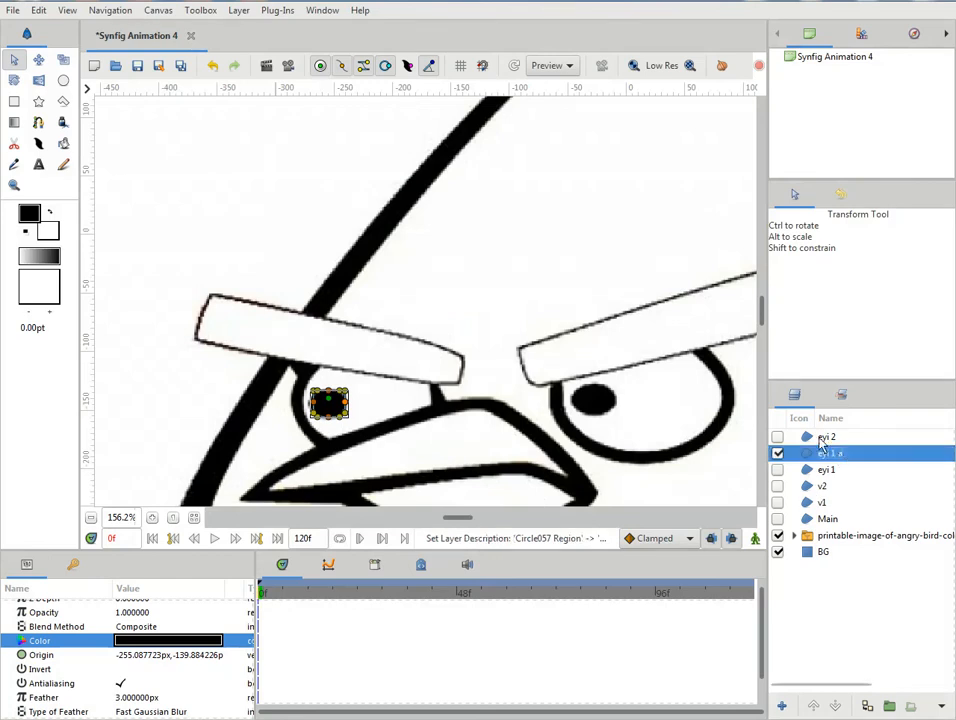
- Draw a circle region about 19 px in radius over the right pupil, above the eyi 2 layer, and select only that region
click(822, 438)
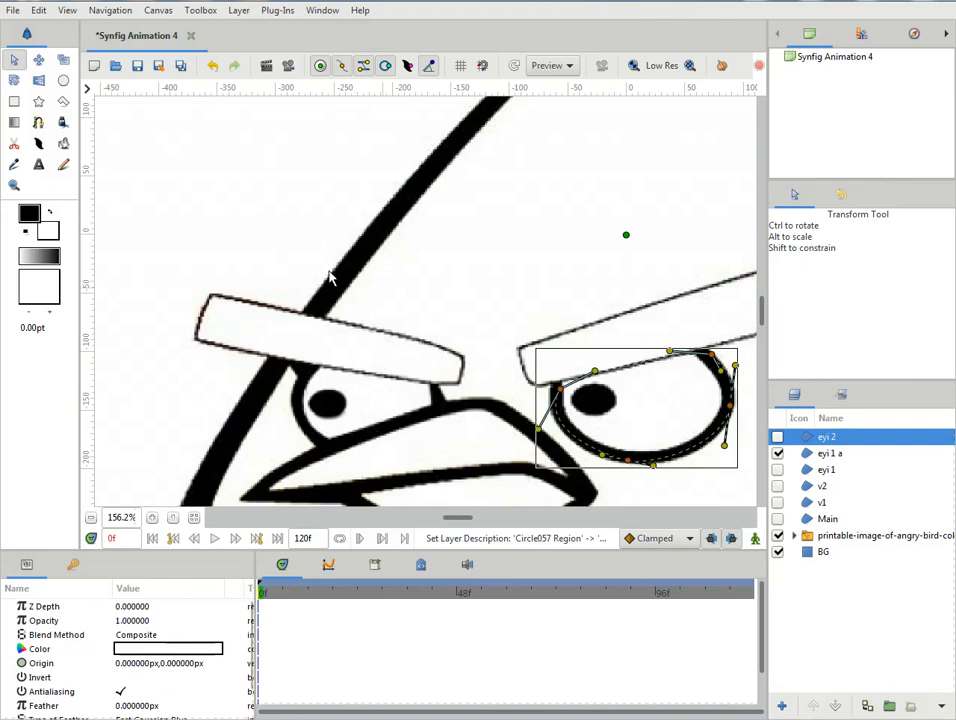
click(63, 81)
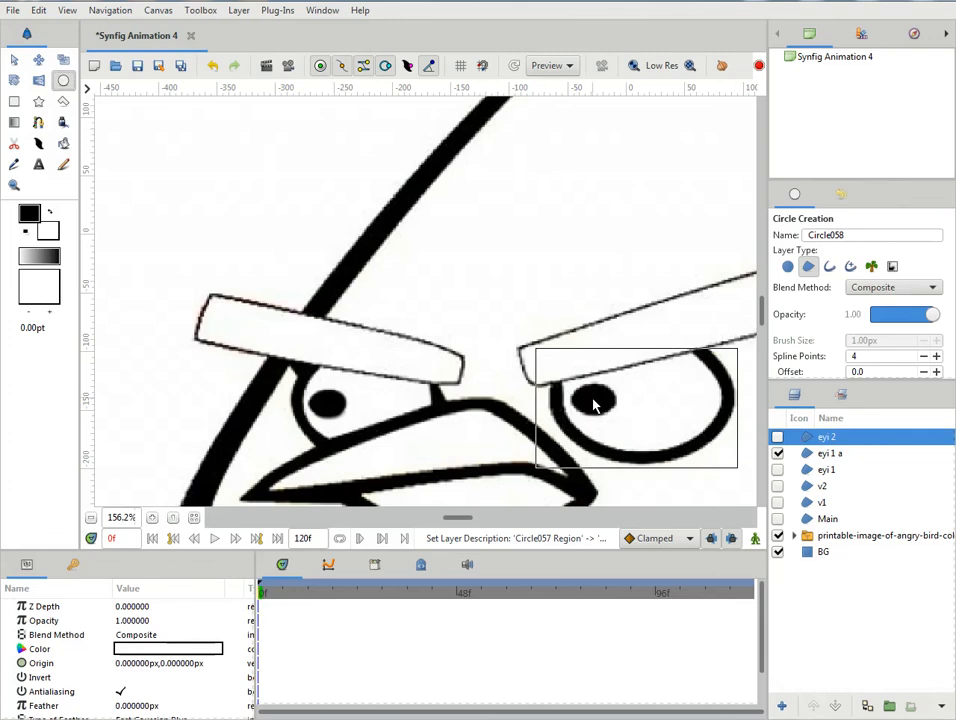
drag(593, 400, 617, 430)
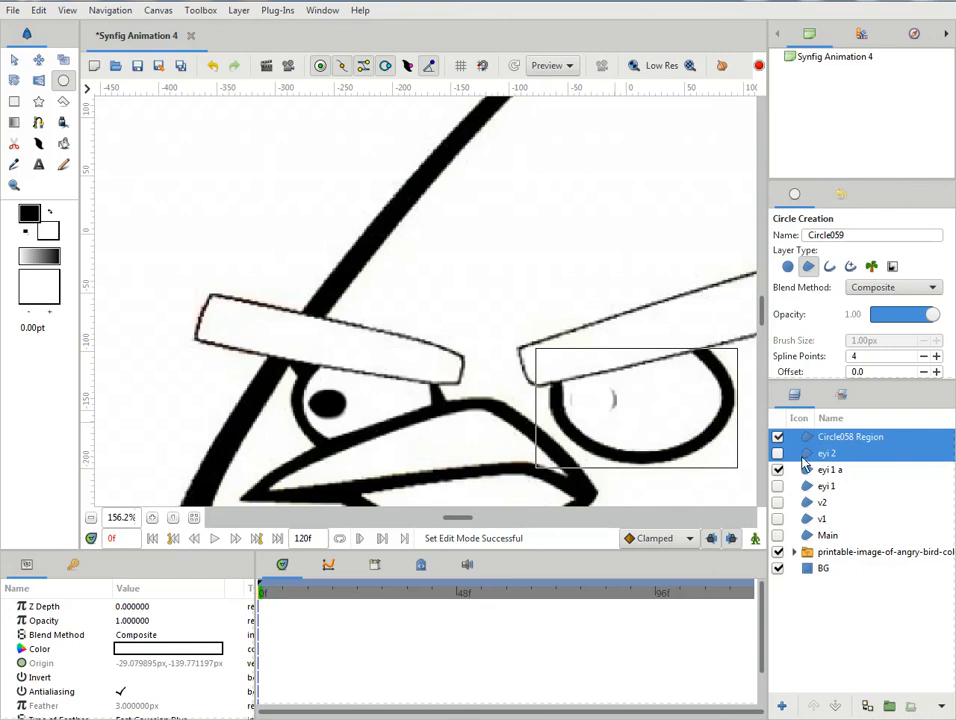
click(15, 61)
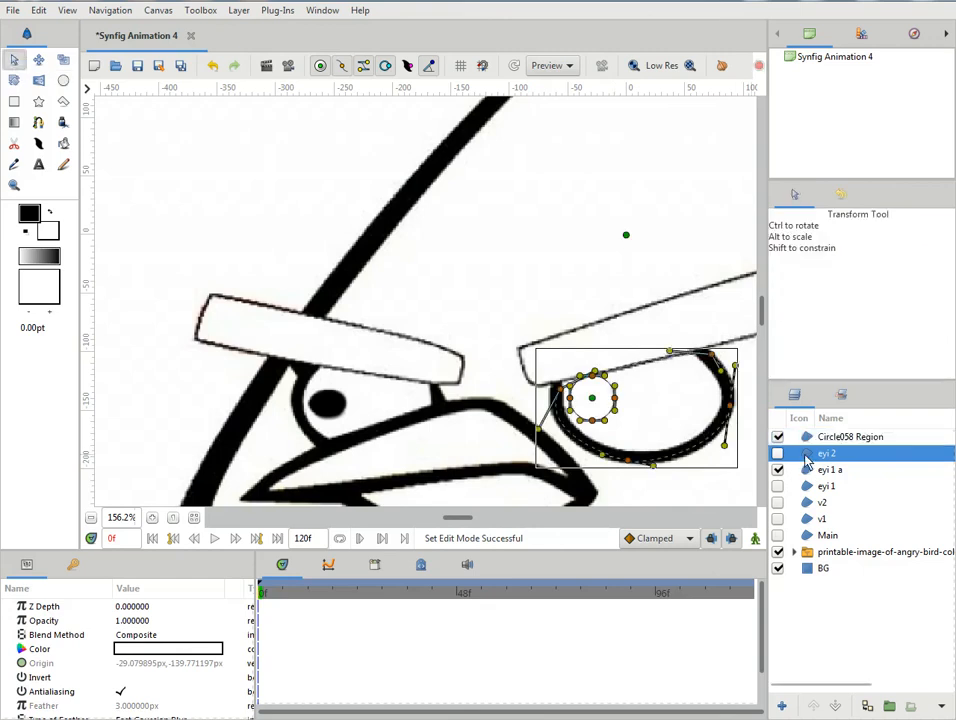
click(603, 333)
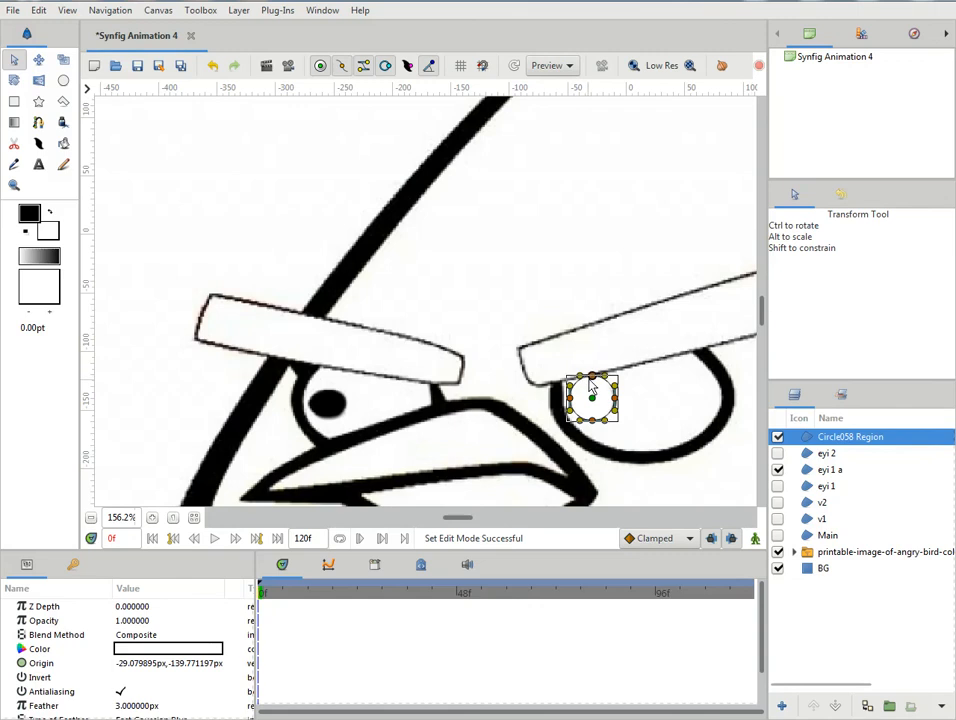
- Hide the new circle region and move its four vertices onto the edge of the right reference pupil
click(778, 436)
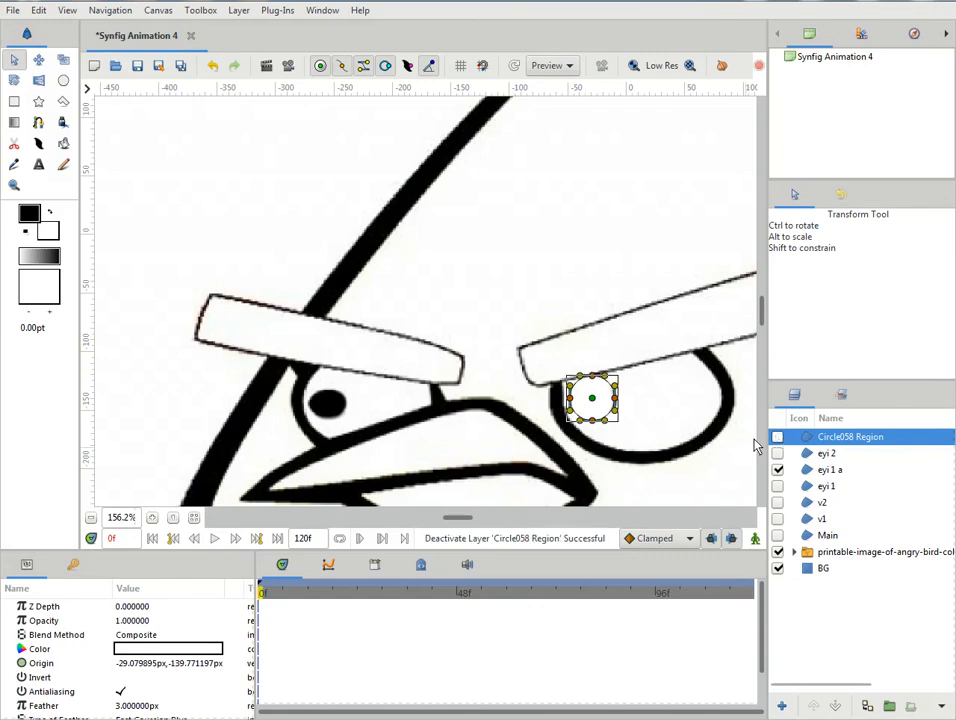
click(594, 384)
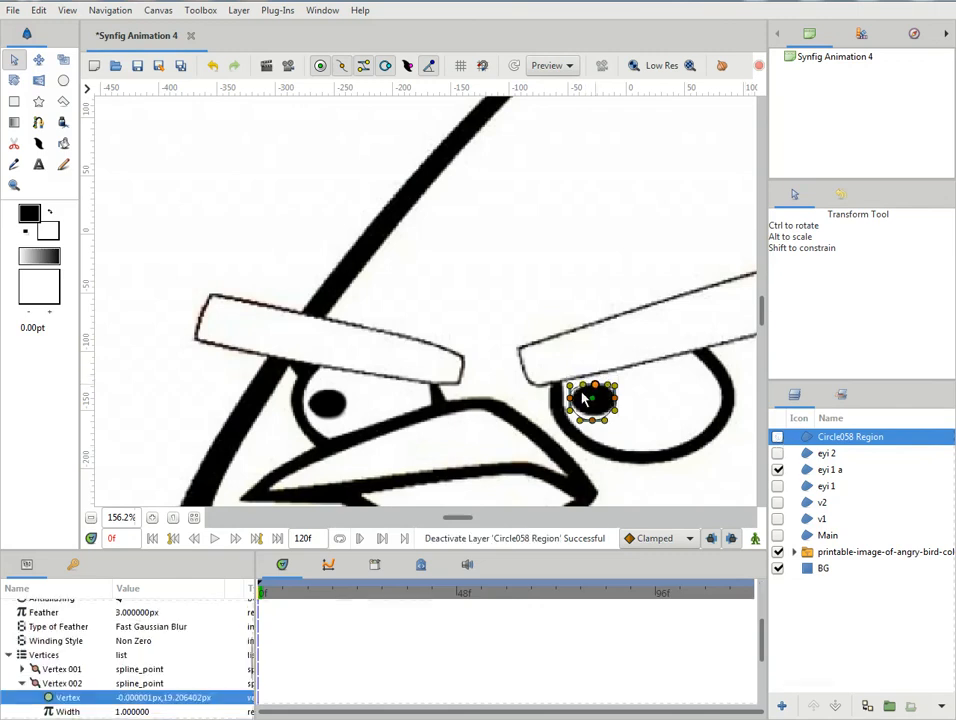
drag(597, 393, 598, 397)
click(574, 399)
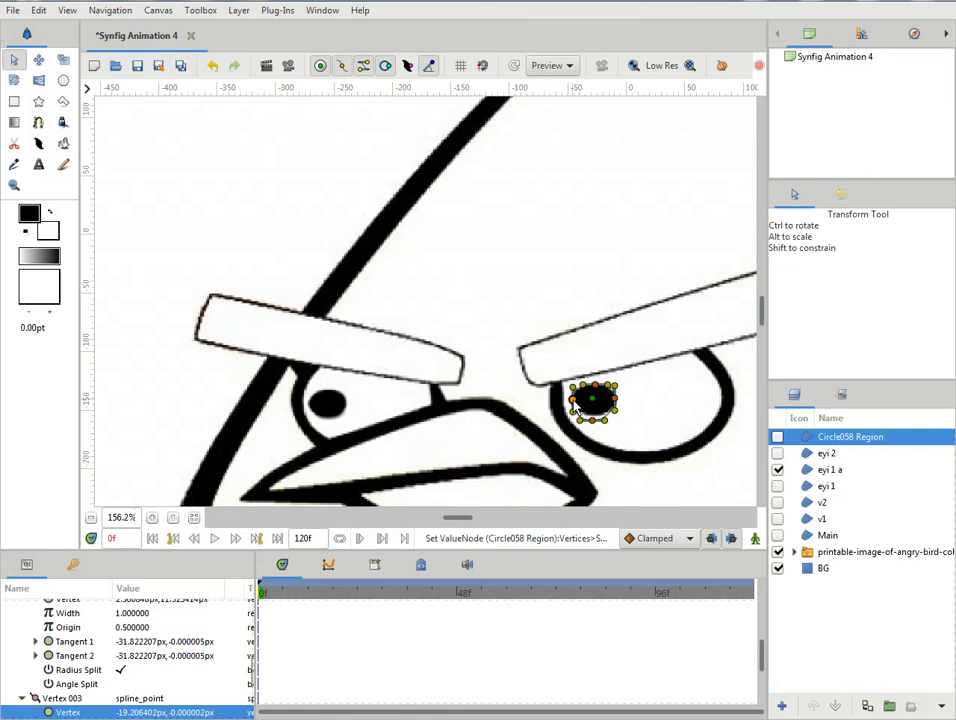
click(594, 419)
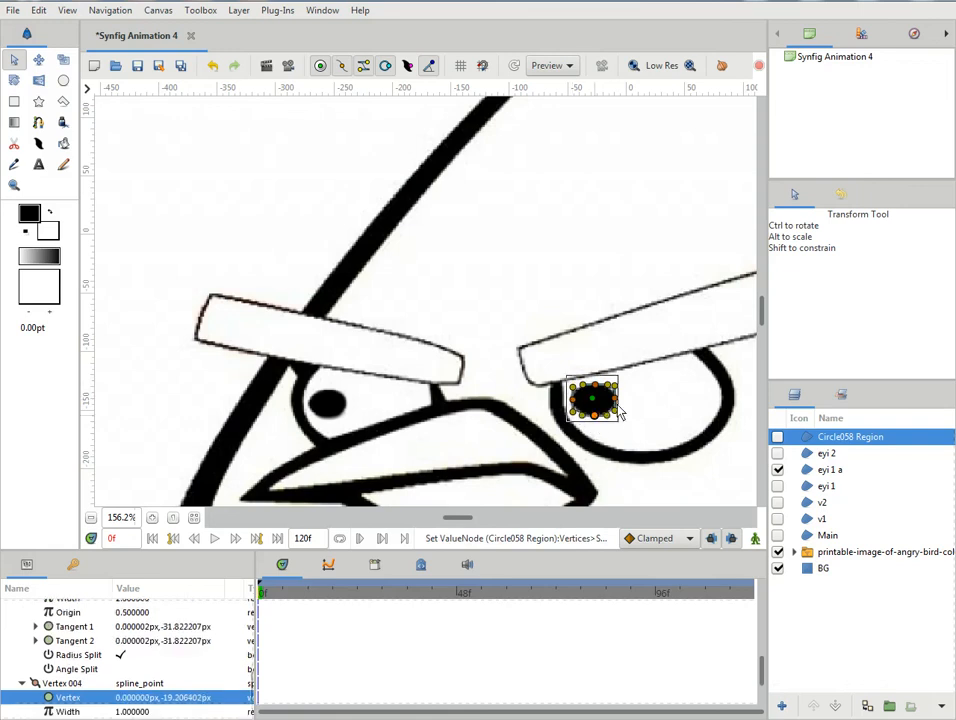
click(617, 403)
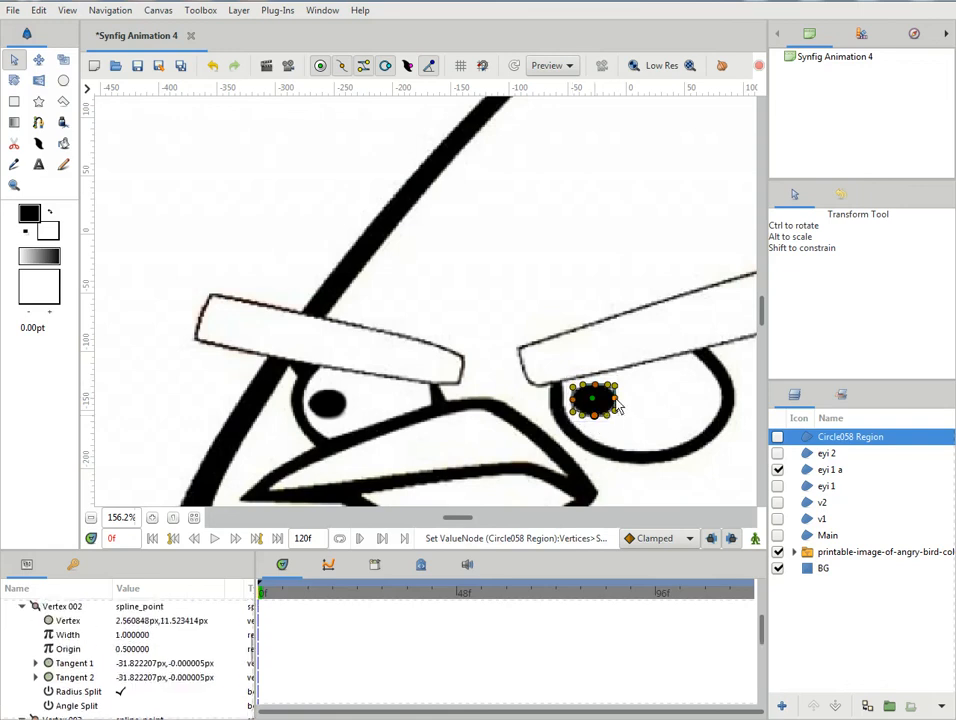
click(582, 418)
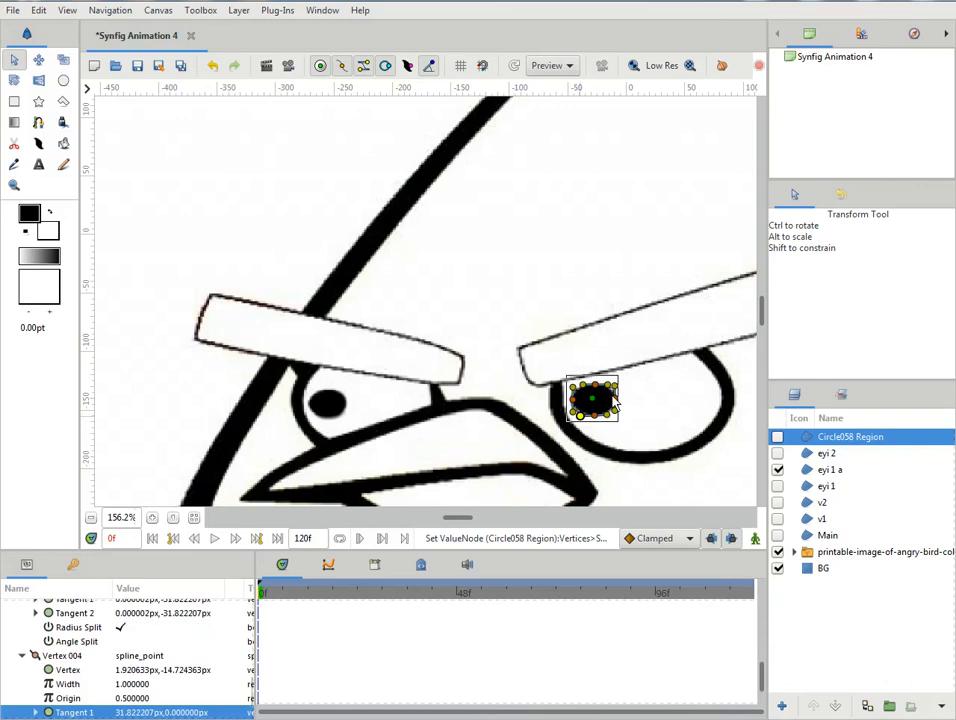
click(617, 403)
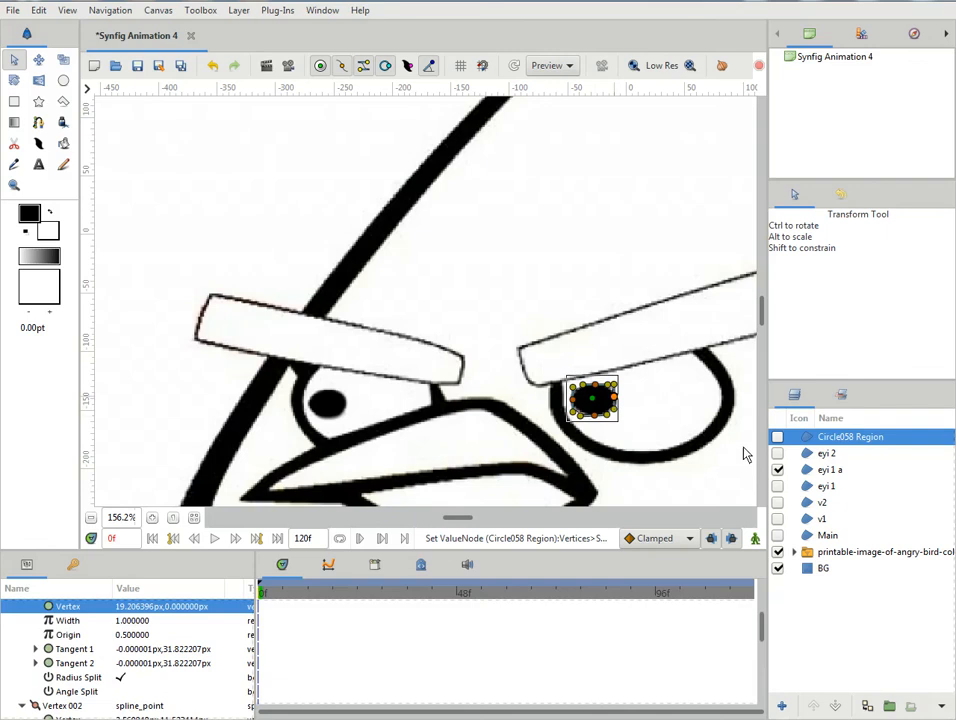
- Show the right pupil's circle region again and set its colour to black (#000000)
click(778, 437)
click(778, 437)
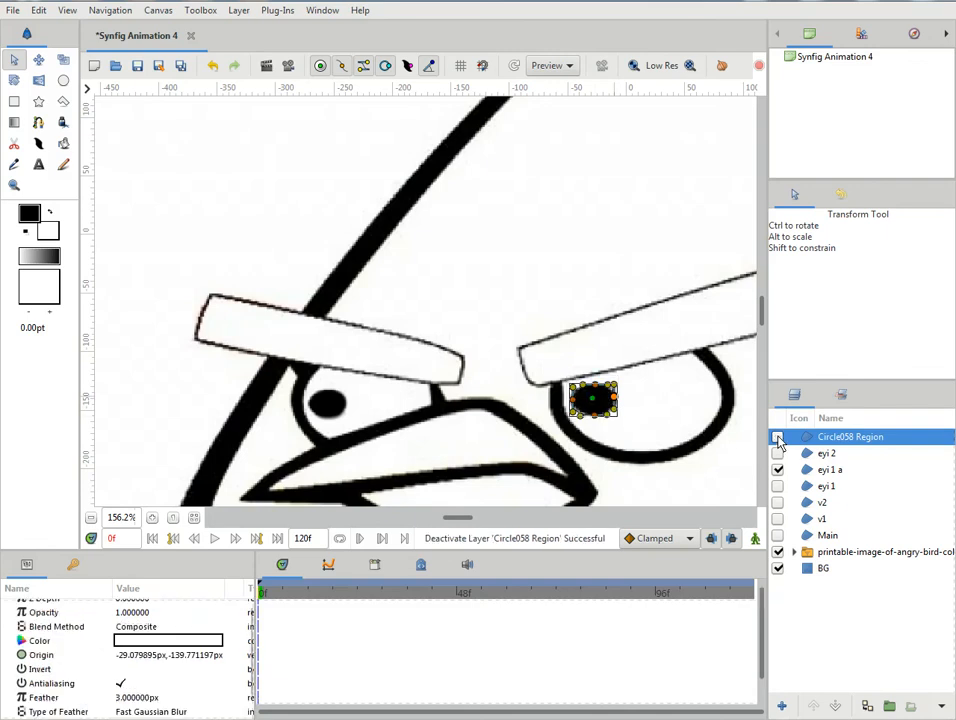
click(778, 437)
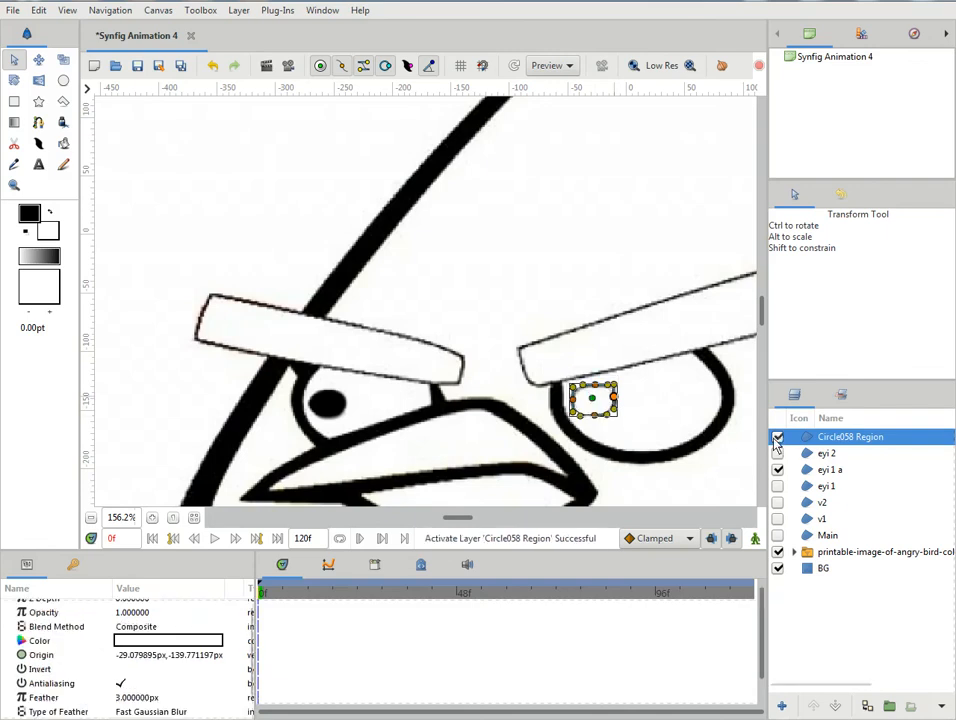
double_click(207, 640)
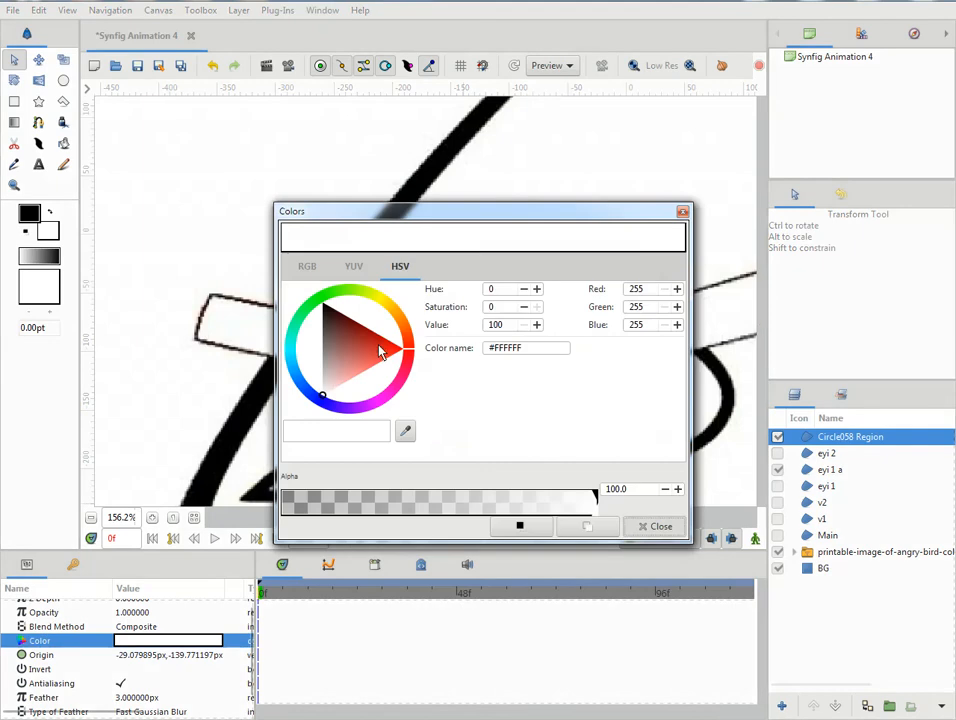
drag(335, 380, 323, 300)
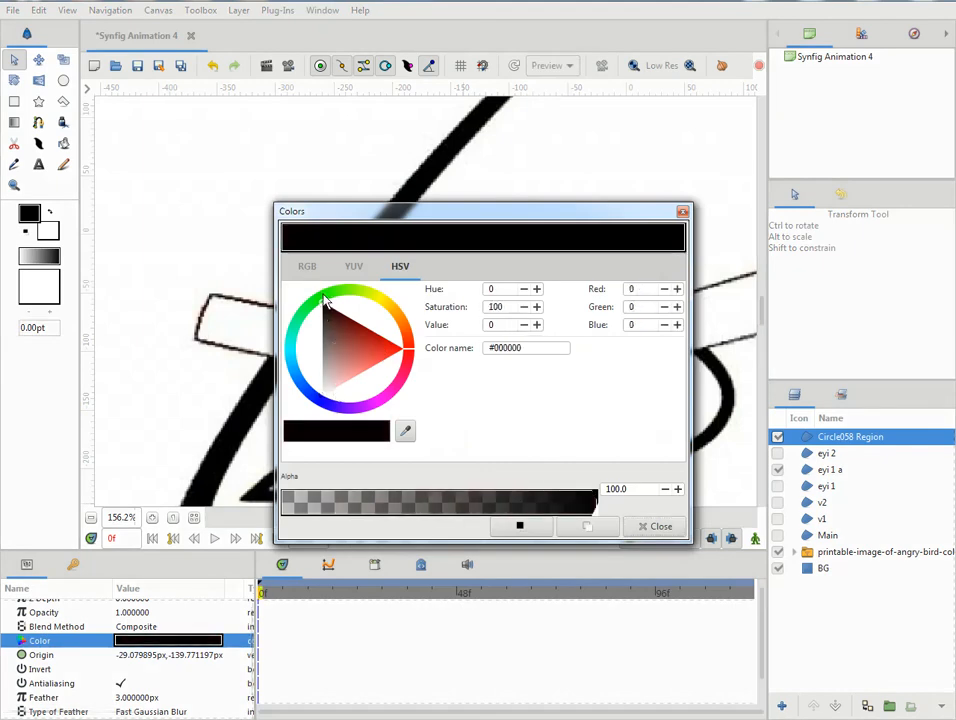
click(655, 526)
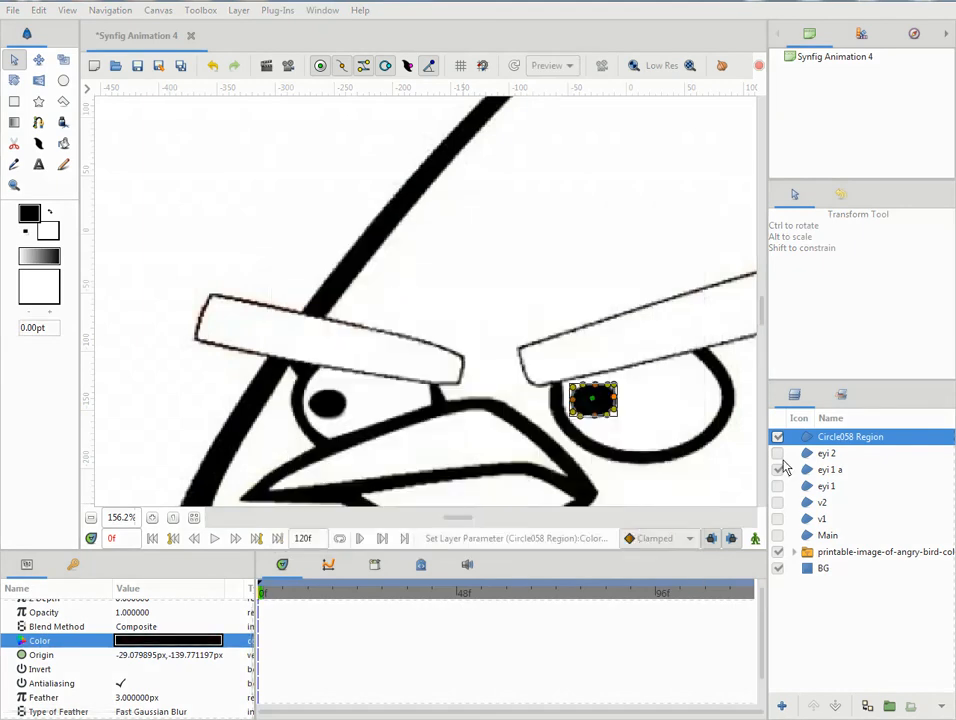
- Rename the right pupil's layer as eyi 2 a and hide both pupil layers
double_click(838, 438)
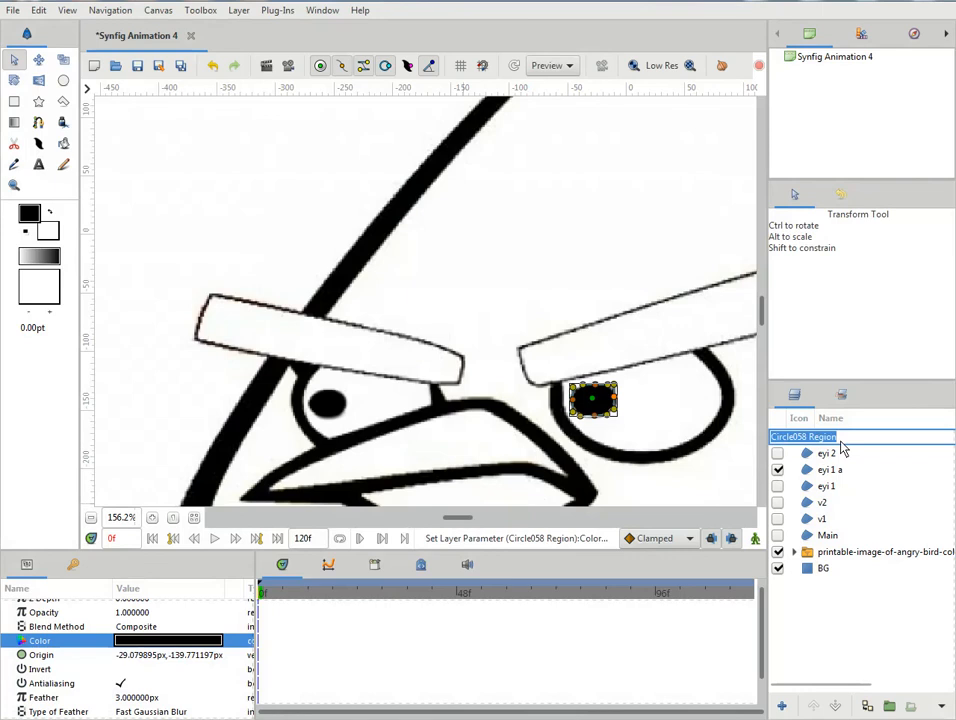
text(eyi 2 a)
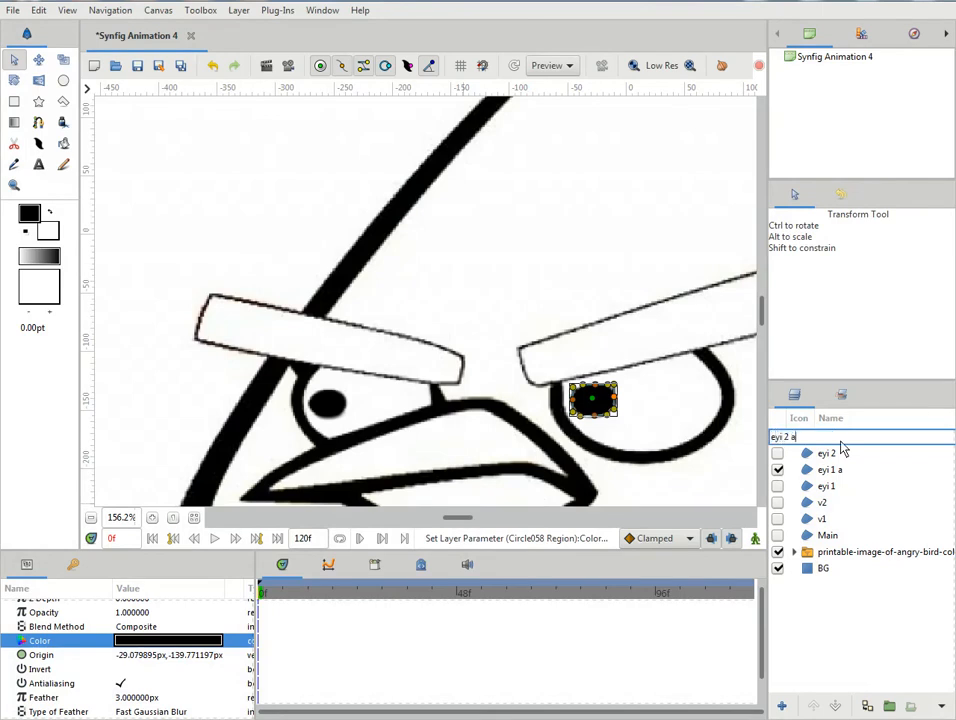
key(Return)
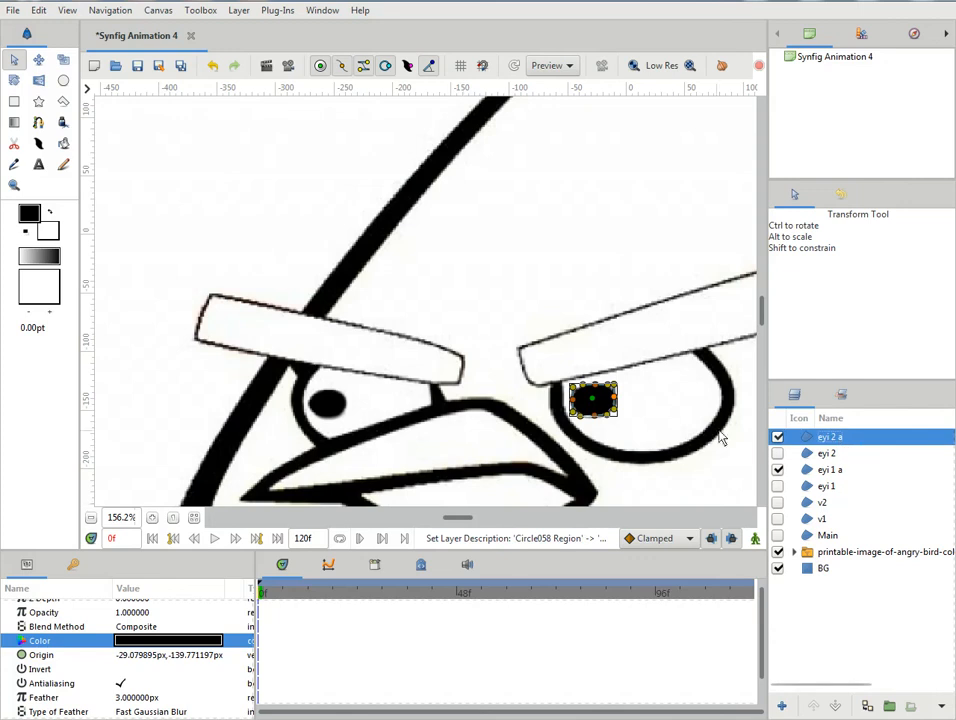
click(778, 469)
click(778, 438)
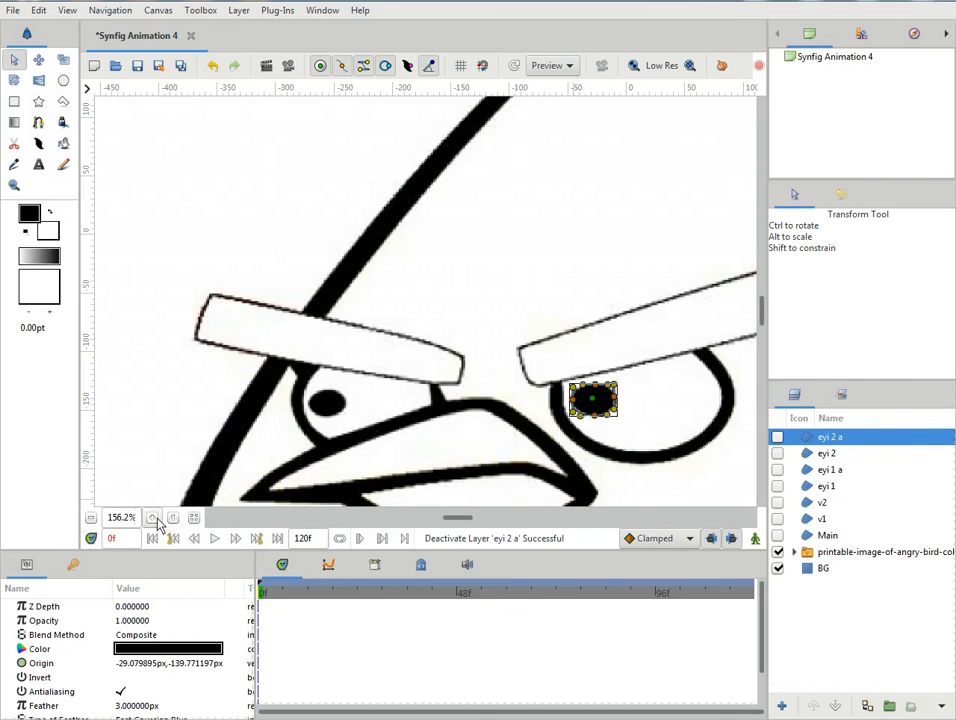
- Trace the whole beak with a five-vertex spline through its top, left corner, lower notch, bottom tip and right corner, and loop it
click(90, 518)
click(90, 518)
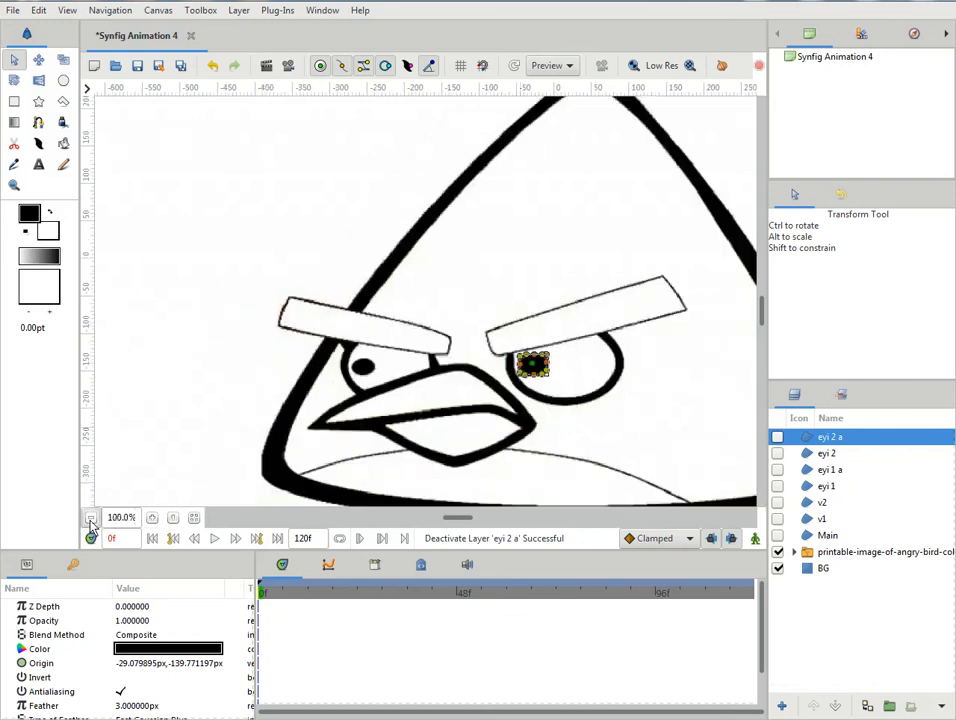
click(90, 518)
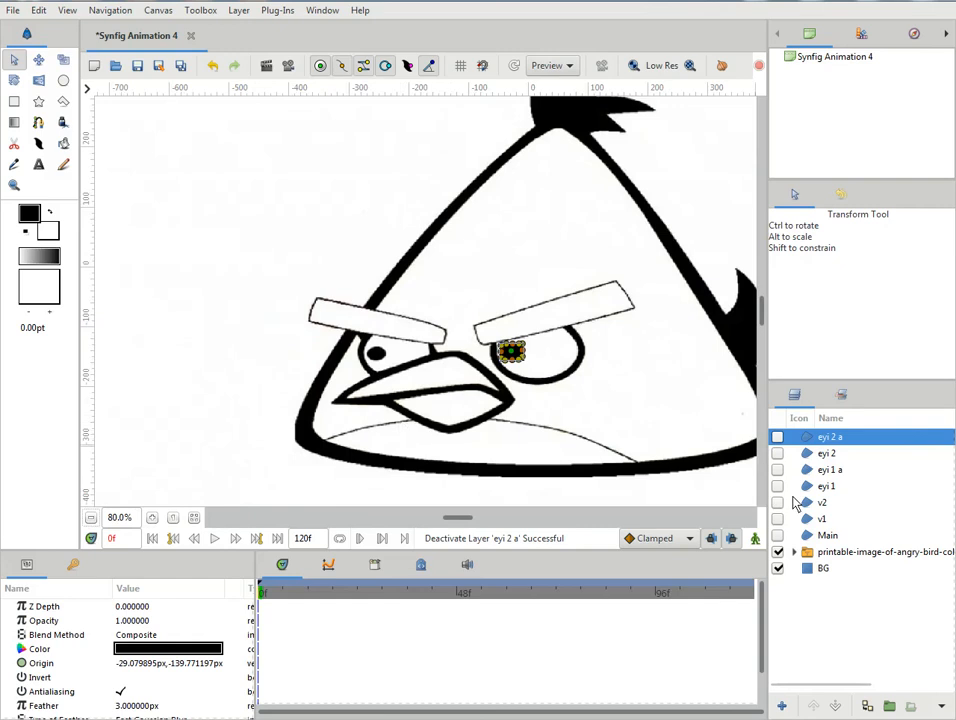
click(38, 122)
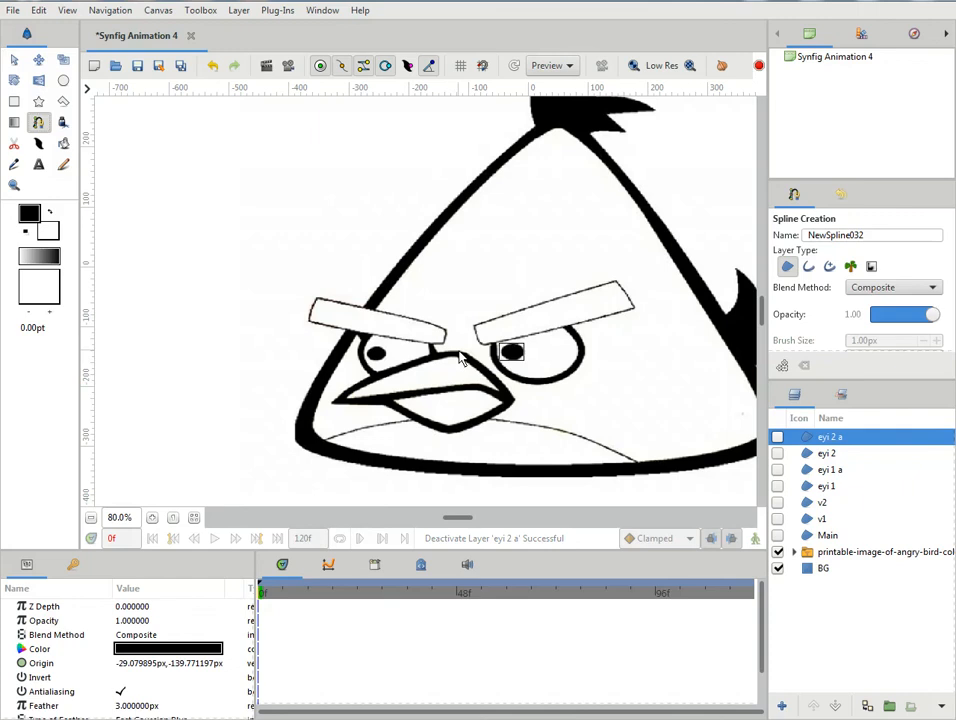
click(458, 351)
click(337, 403)
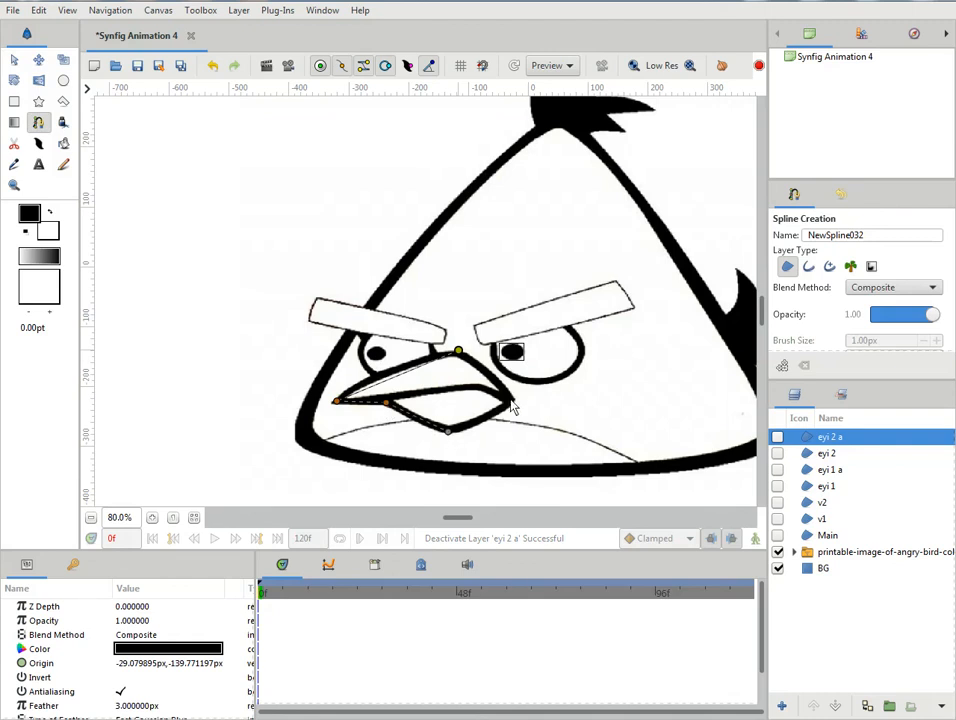
right_click(459, 356)
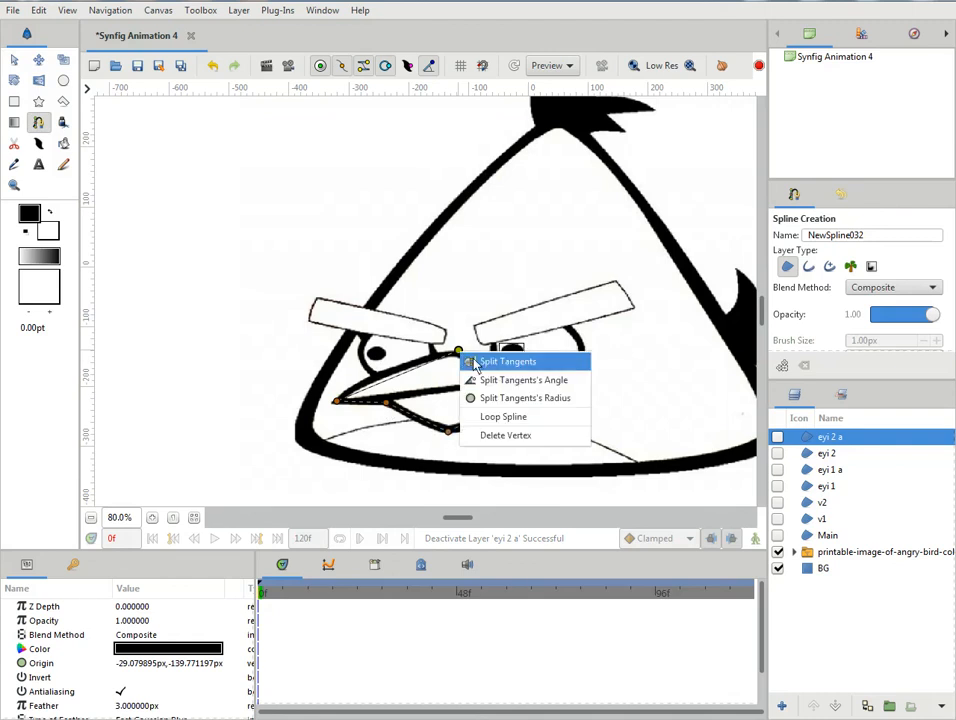
click(503, 416)
- Pull out the tangents of the beak outline's top vertex, split them and fit the left one to the beak's upper edge
drag(458, 353, 494, 369)
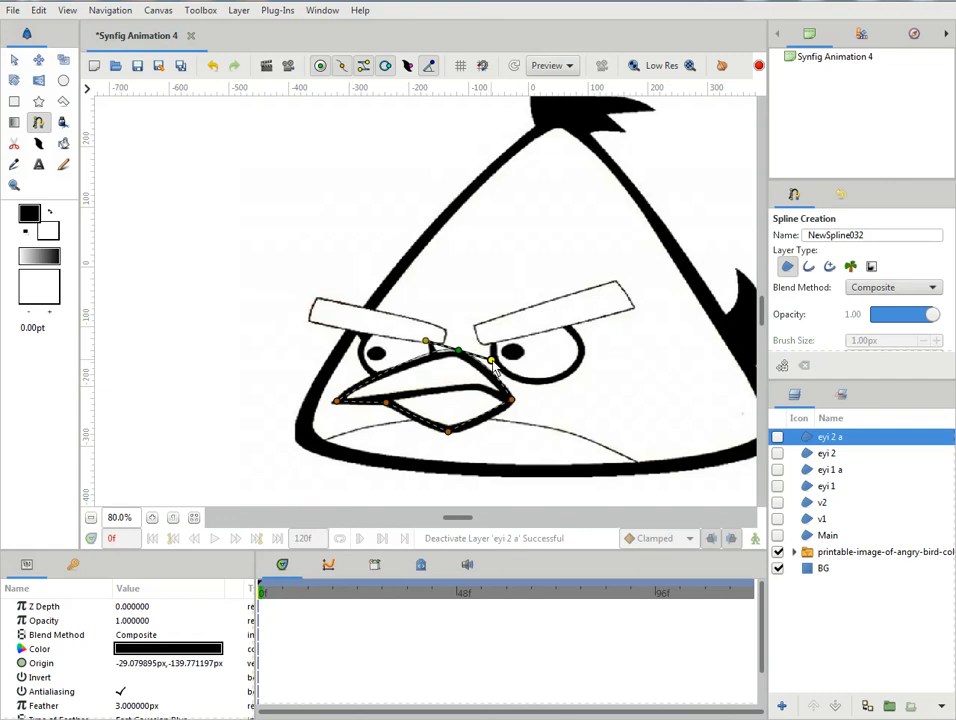
right_click(425, 343)
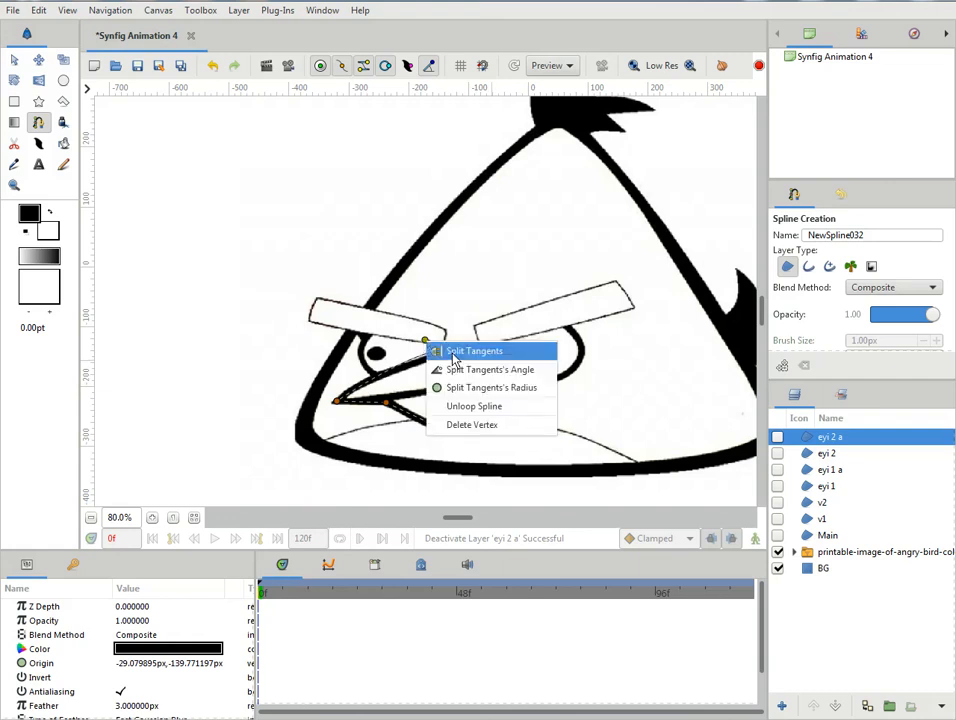
click(456, 352)
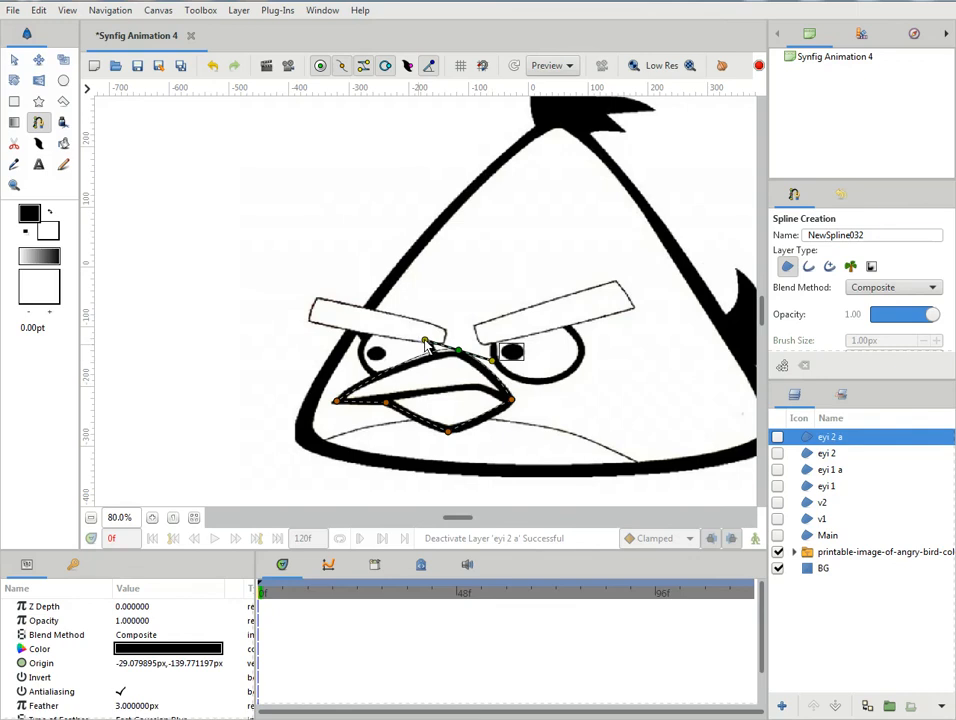
drag(425, 341, 421, 347)
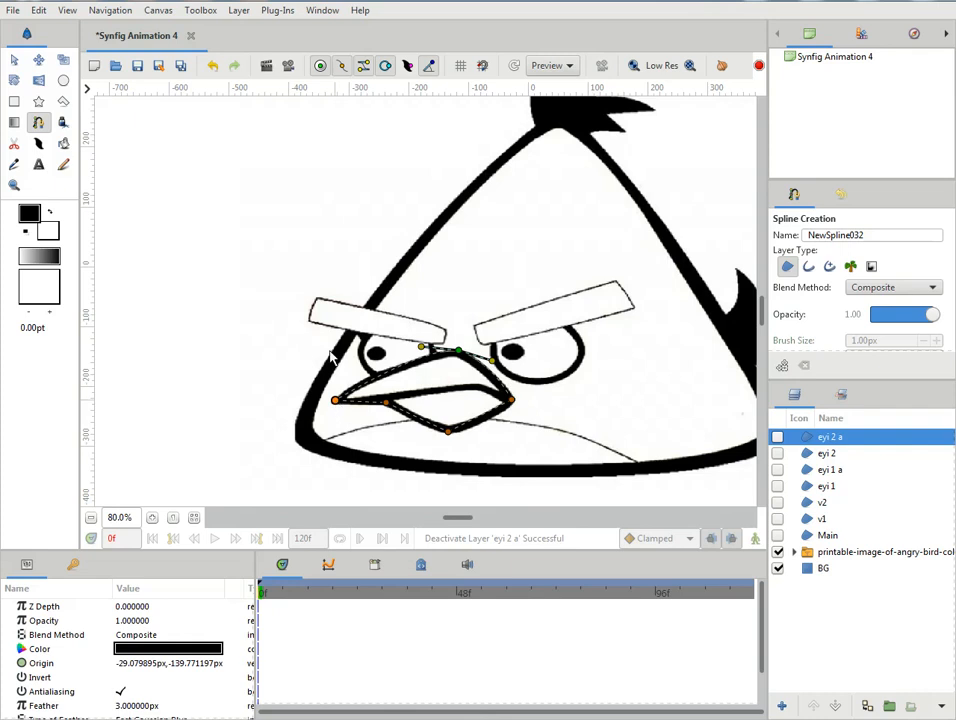
- Hide the vertex handles, pull out the tangents of the beak outline's left corner and lower notch, and split the notch's tangents to fit the edge
click(341, 65)
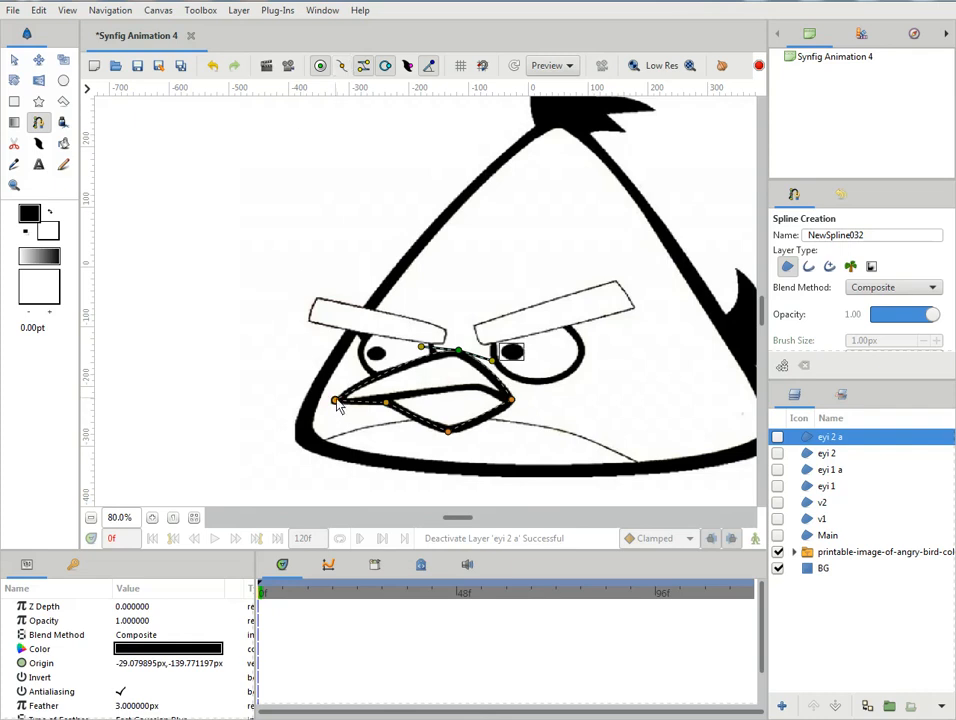
drag(336, 402, 404, 405)
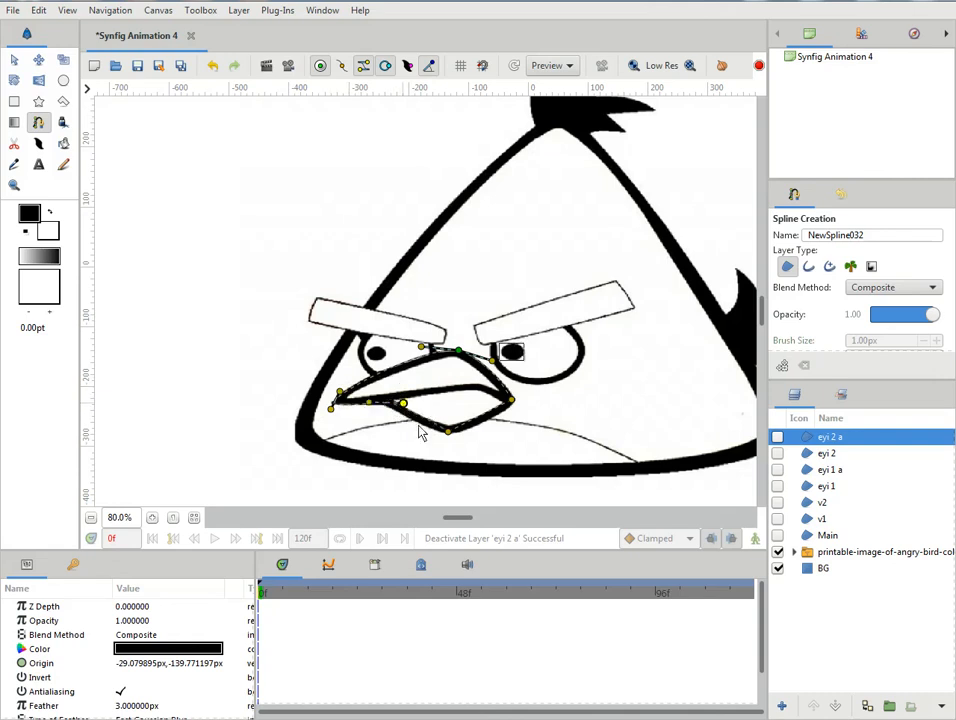
right_click(404, 402)
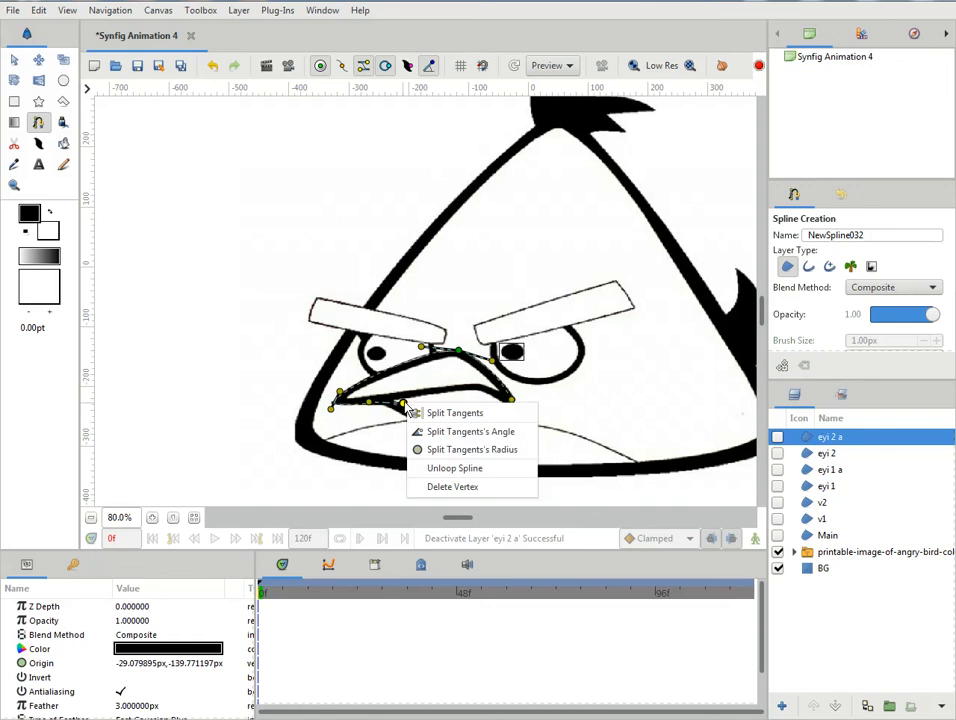
click(450, 416)
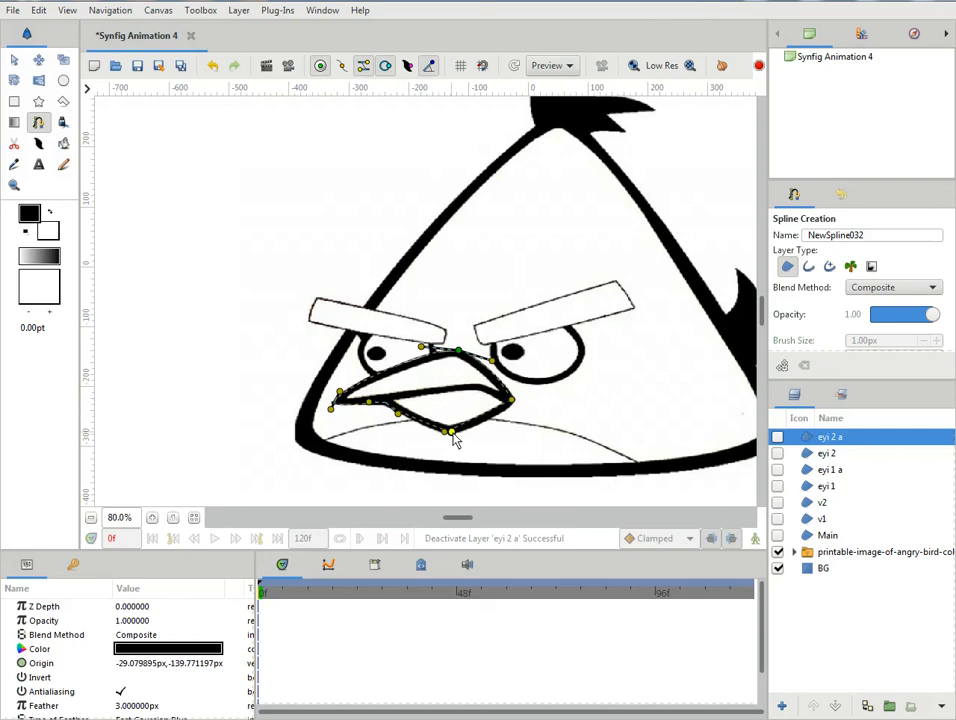
- Pull out and split the tangents of the beak outline's bottom tip, fitting them to the lower edges on both sides
mouse_move(449, 432)
mouse_down()
mouse_move(471, 426)
mouse_move(444, 432)
mouse_up()
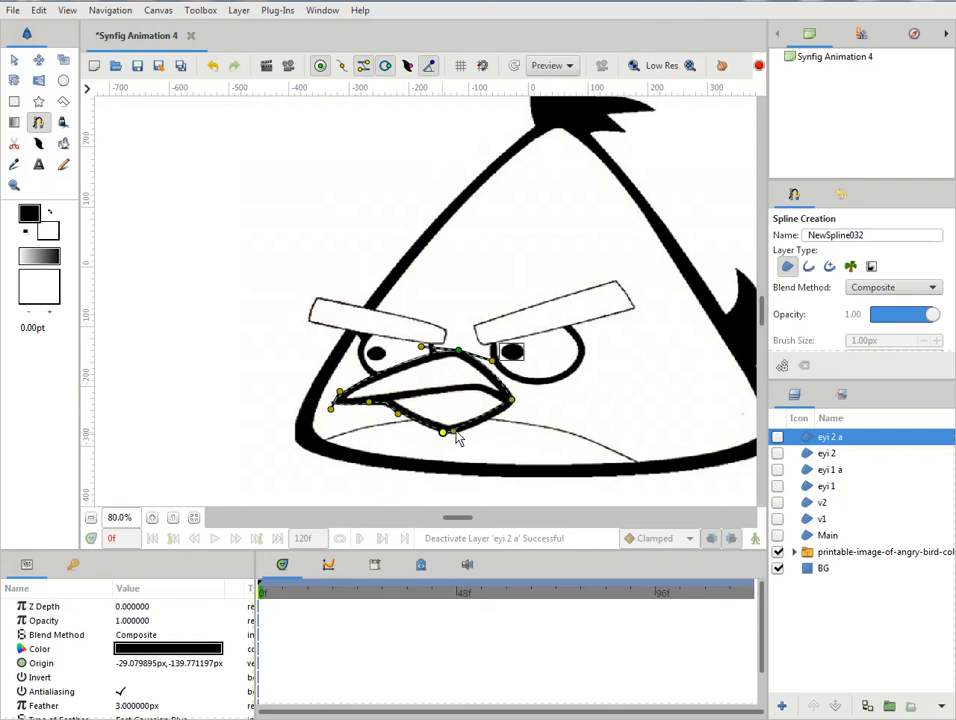
right_click(456, 431)
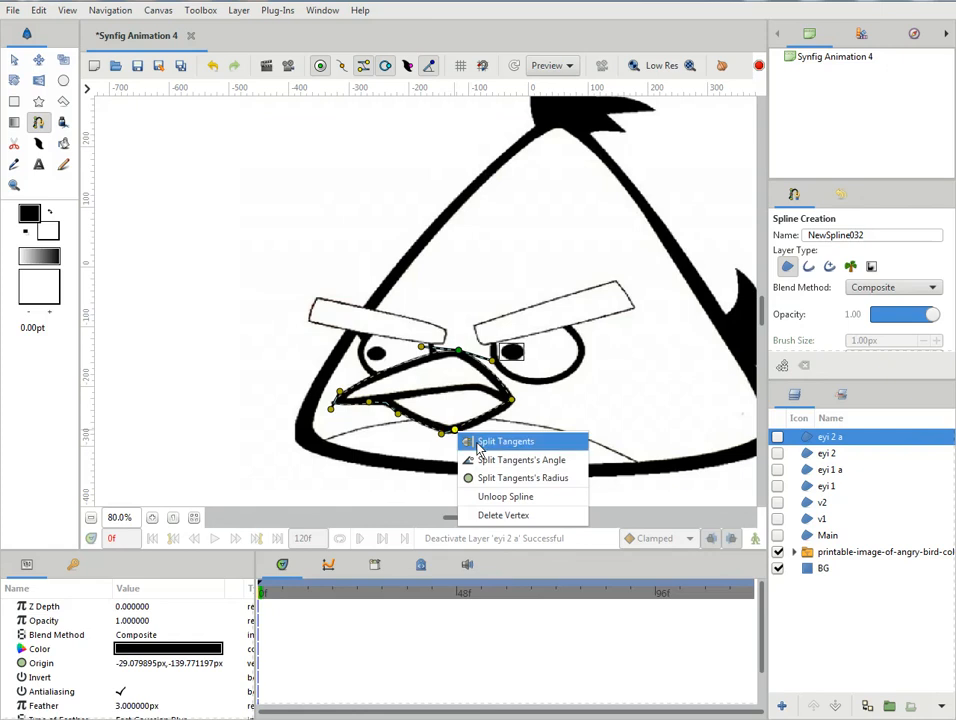
click(478, 441)
drag(456, 431, 478, 436)
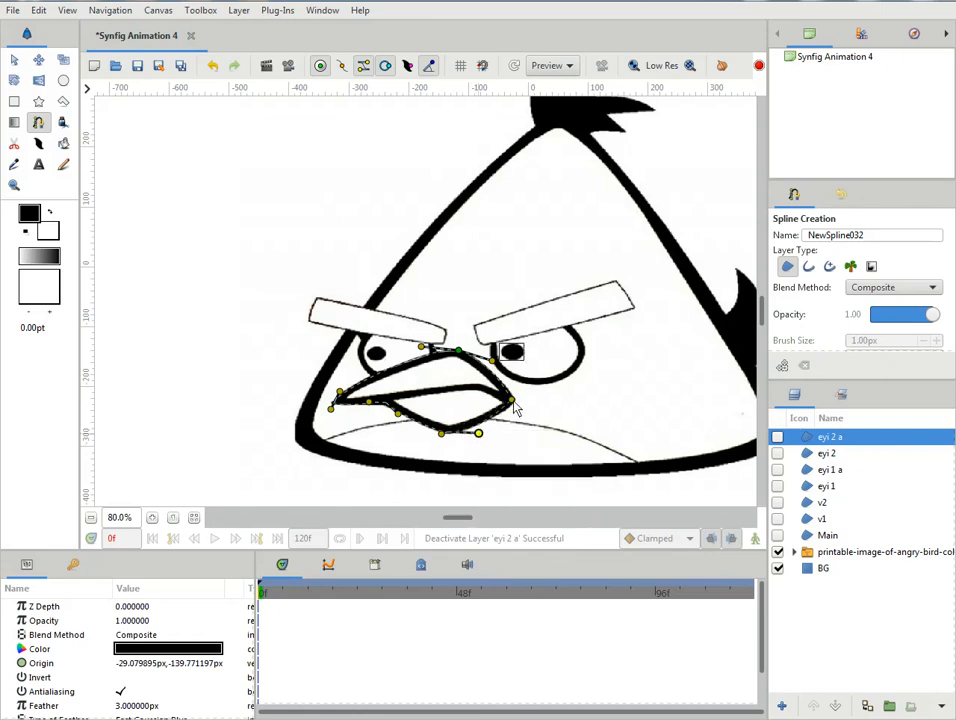
- Pull out and split the right corner's tangents to fit the beak edge, then show the vertex handles again after nudging the top vertex down
drag(514, 401, 517, 392)
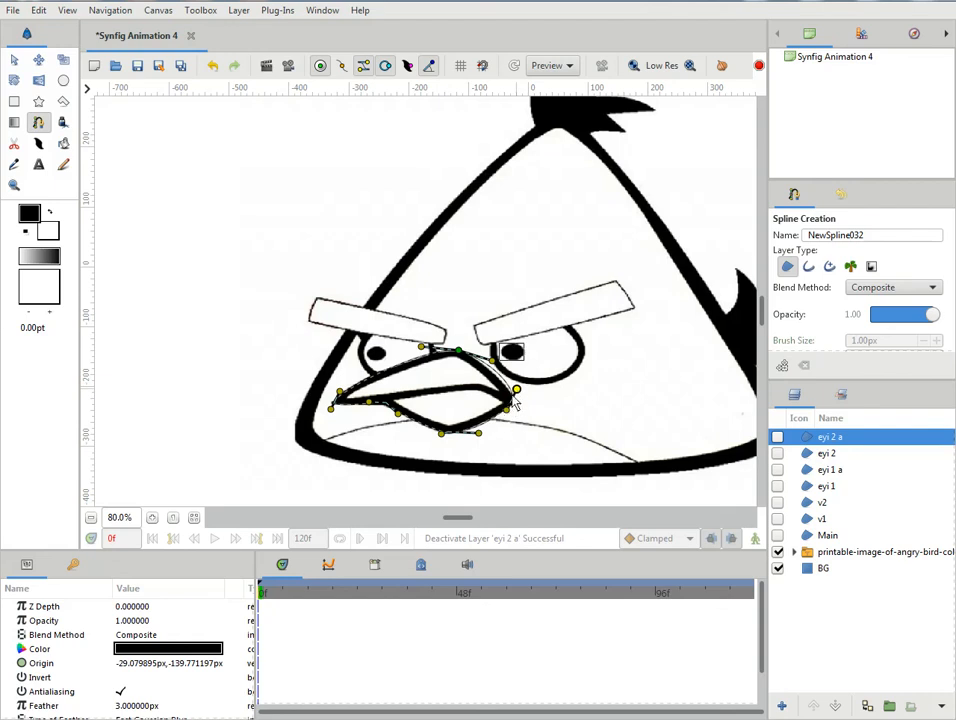
right_click(517, 389)
click(545, 397)
click(480, 433)
drag(517, 391, 511, 394)
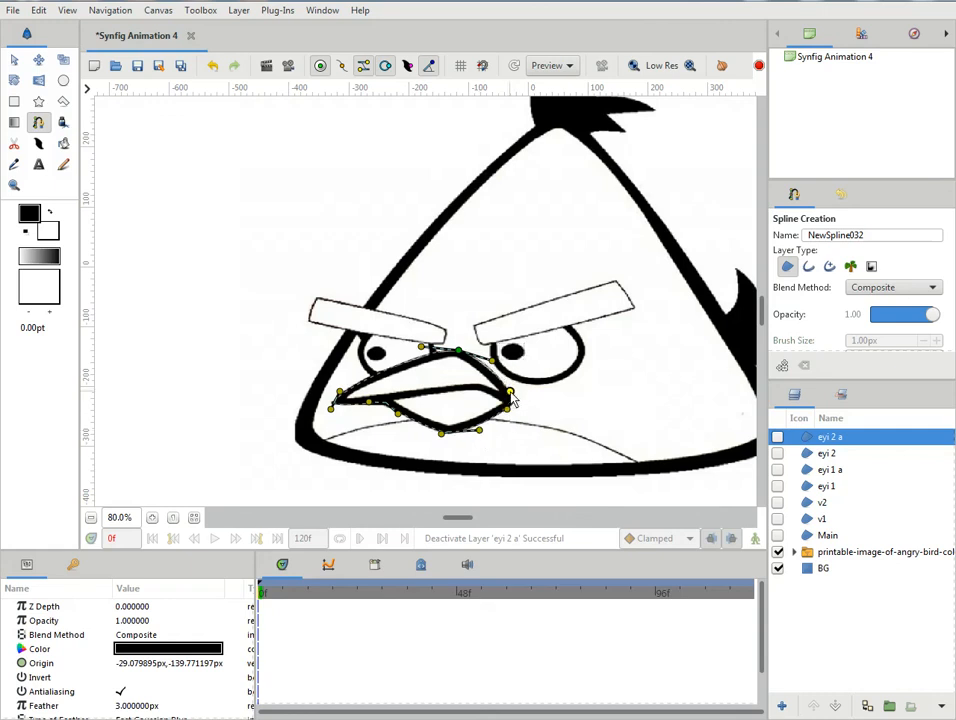
click(458, 353)
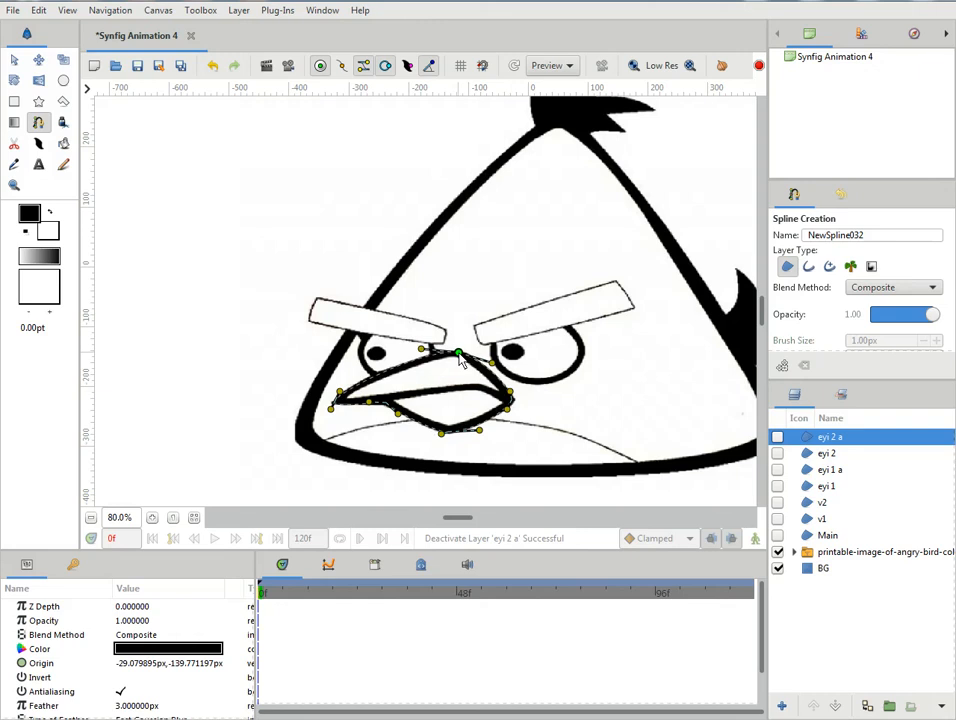
click(341, 66)
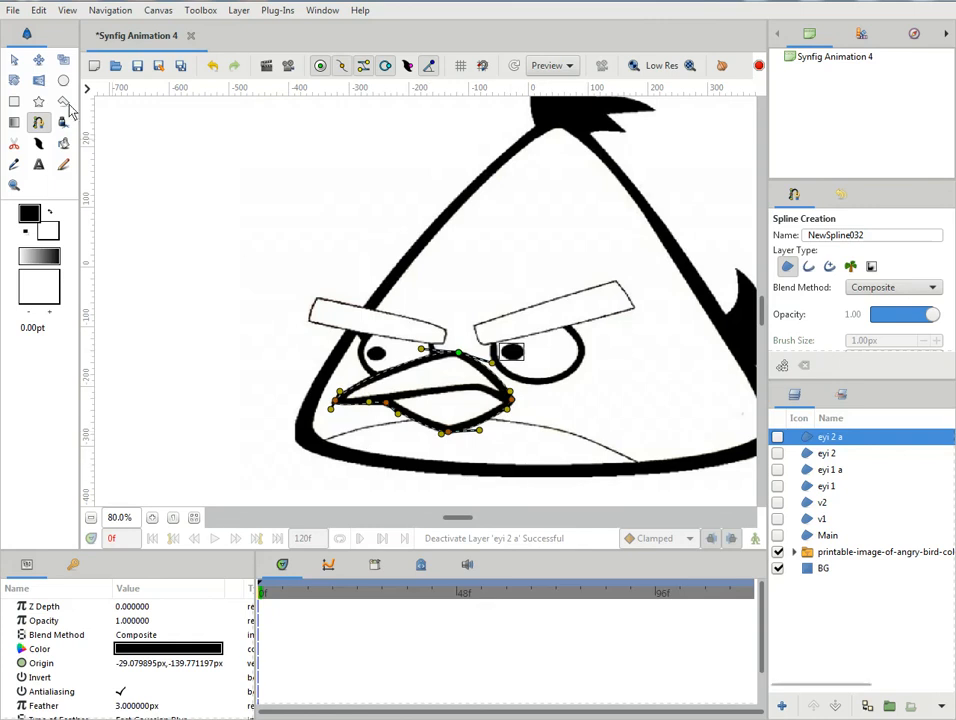
- Finish the beak spline as a region and rename its layer as nose
click(14, 63)
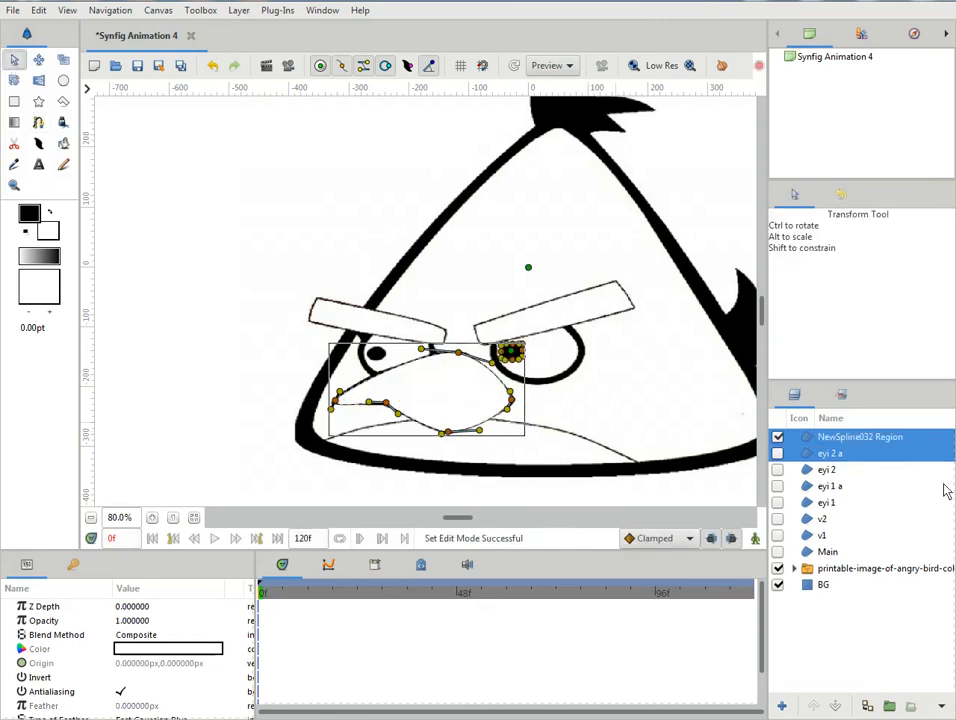
click(810, 455)
click(810, 440)
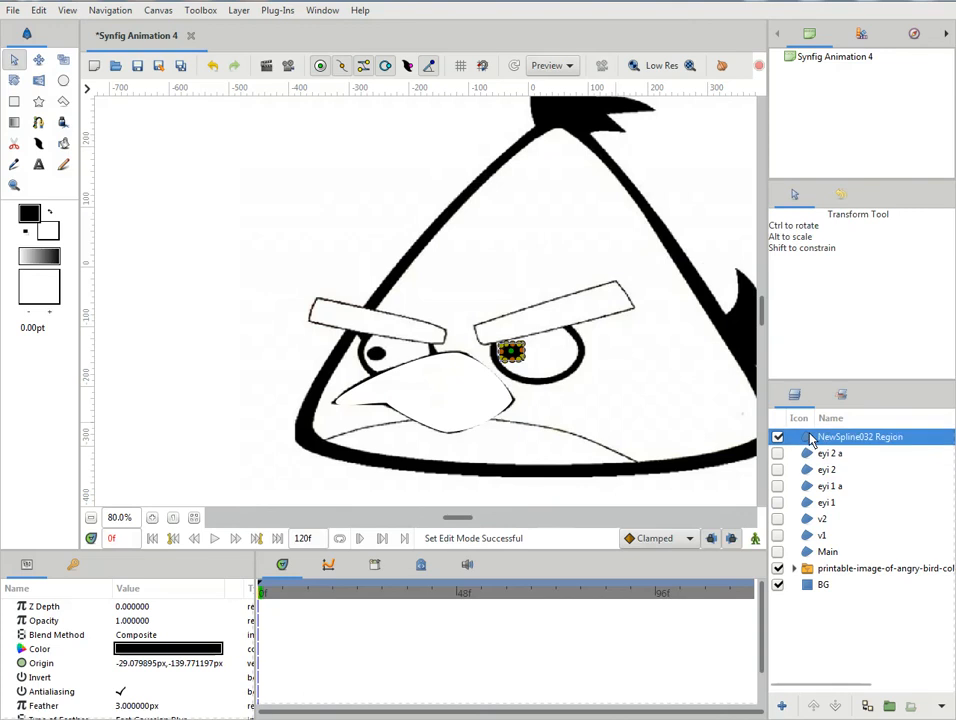
double_click(808, 439)
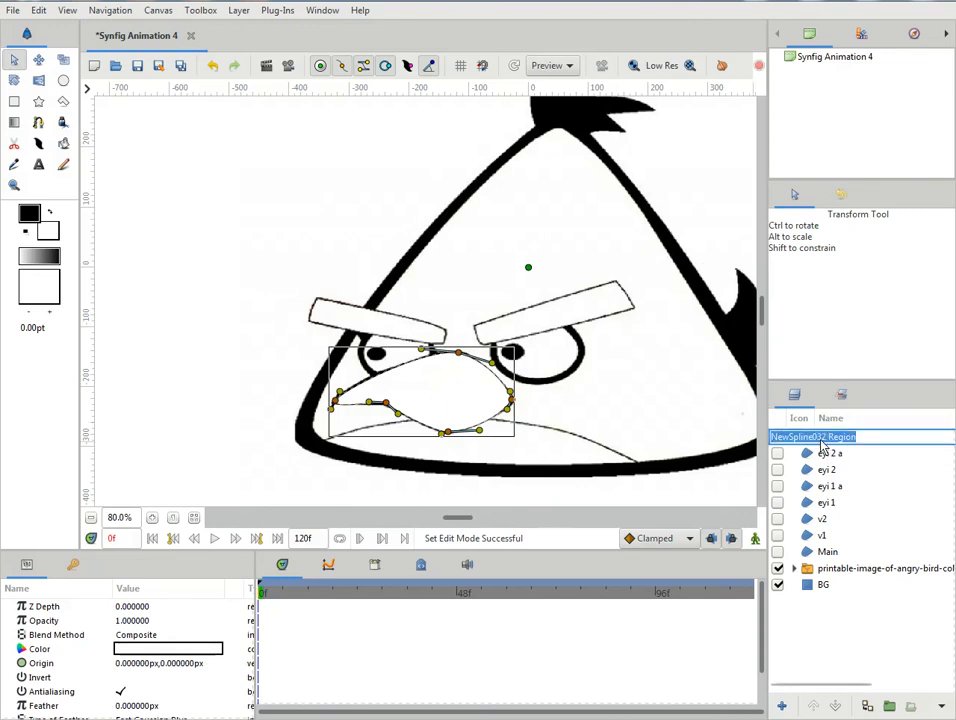
text(nose)
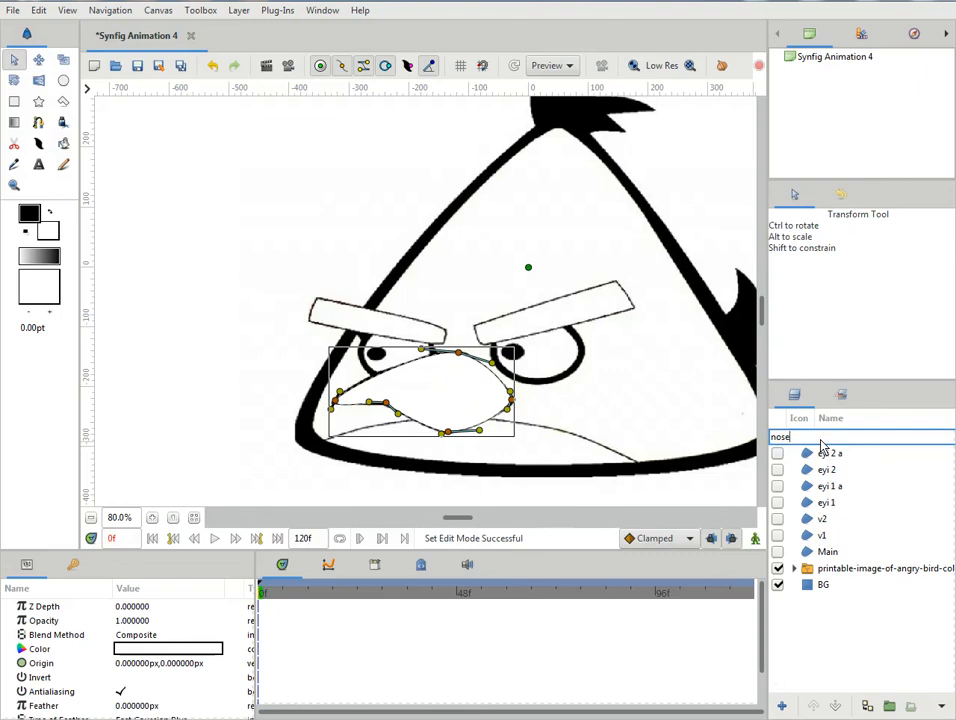
key(Return)
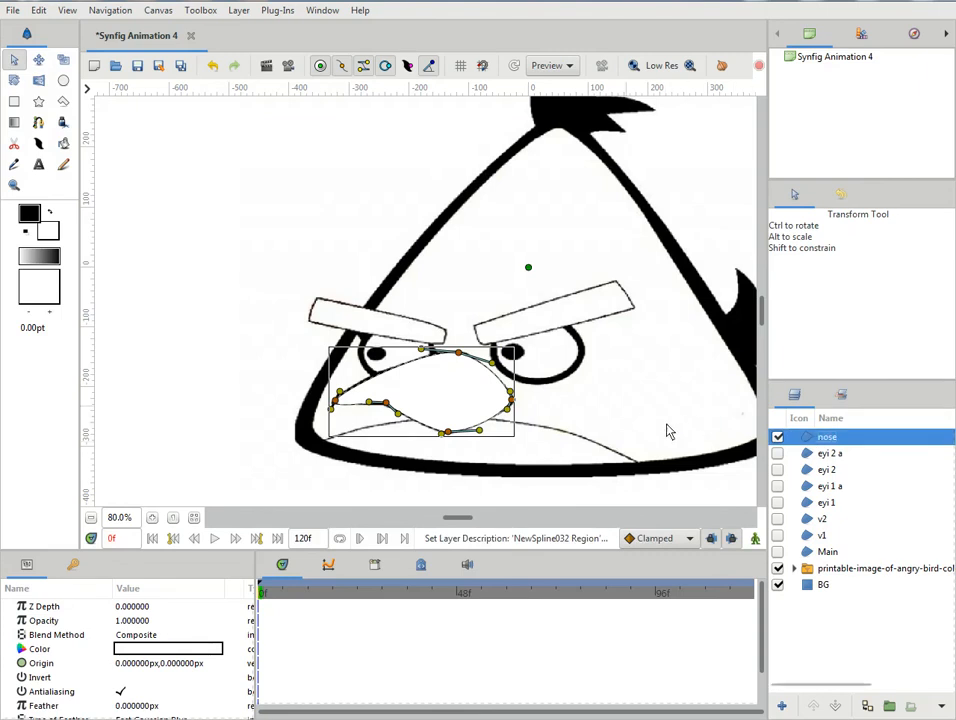
- Hide the nose region and move its bottom tip and lower notch vertices up onto the mouth line, reducing the outline to the upper beak
click(778, 438)
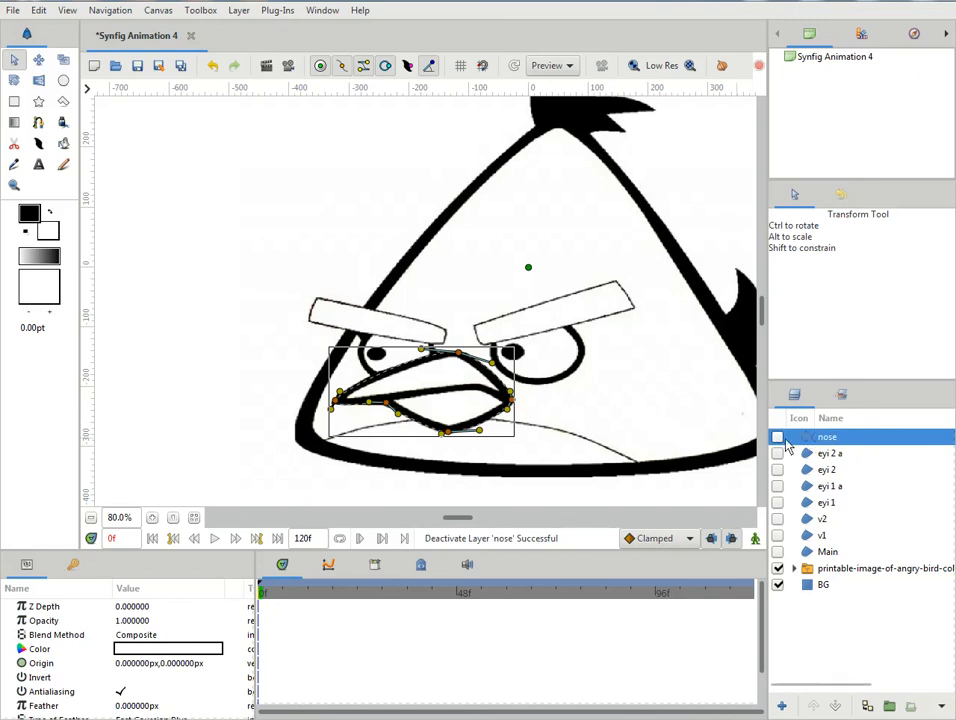
click(778, 438)
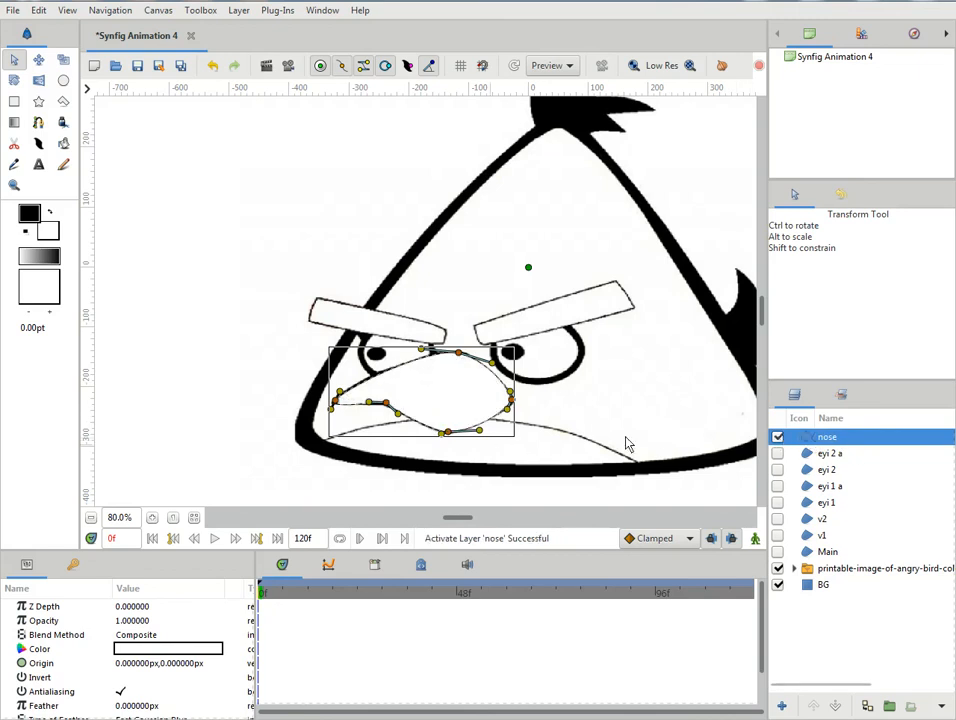
click(778, 437)
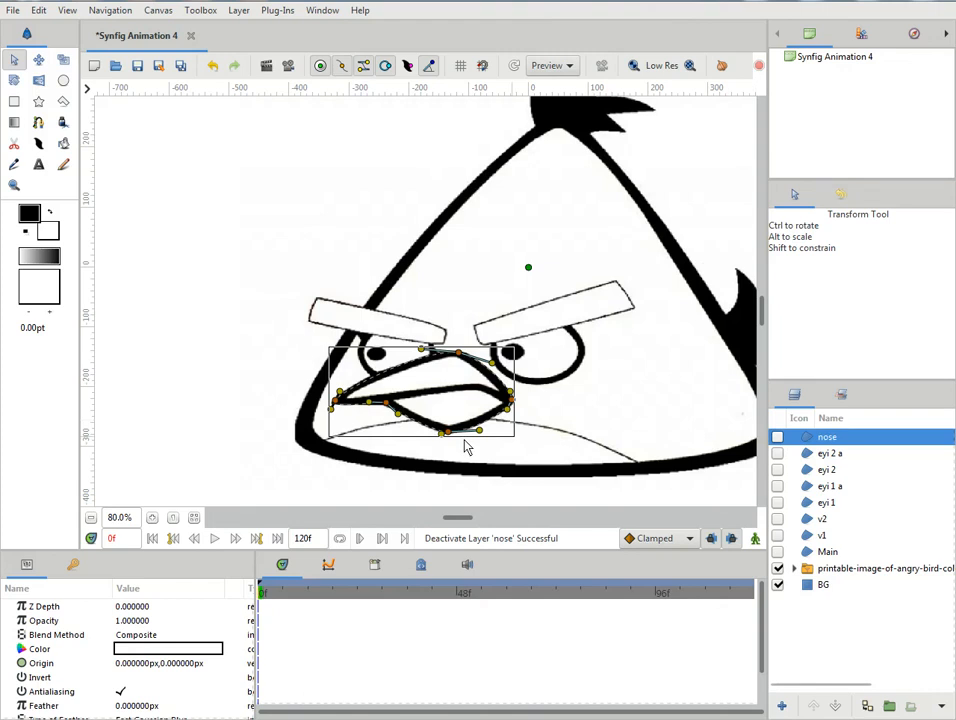
drag(448, 436, 457, 397)
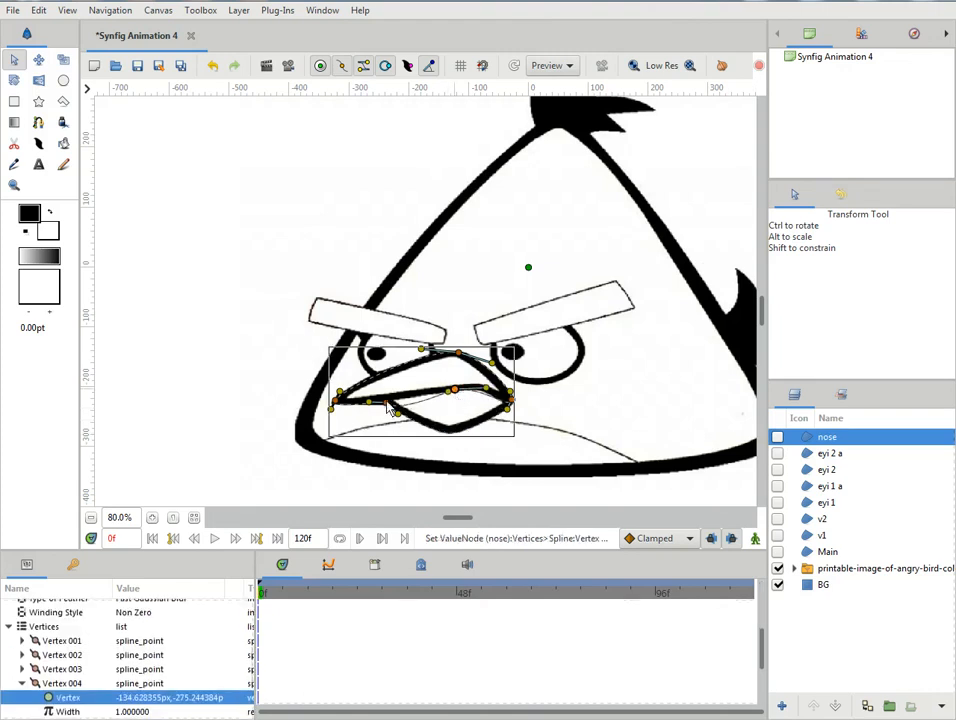
mouse_move(398, 413)
mouse_down()
mouse_move(408, 400)
mouse_move(387, 398)
mouse_up()
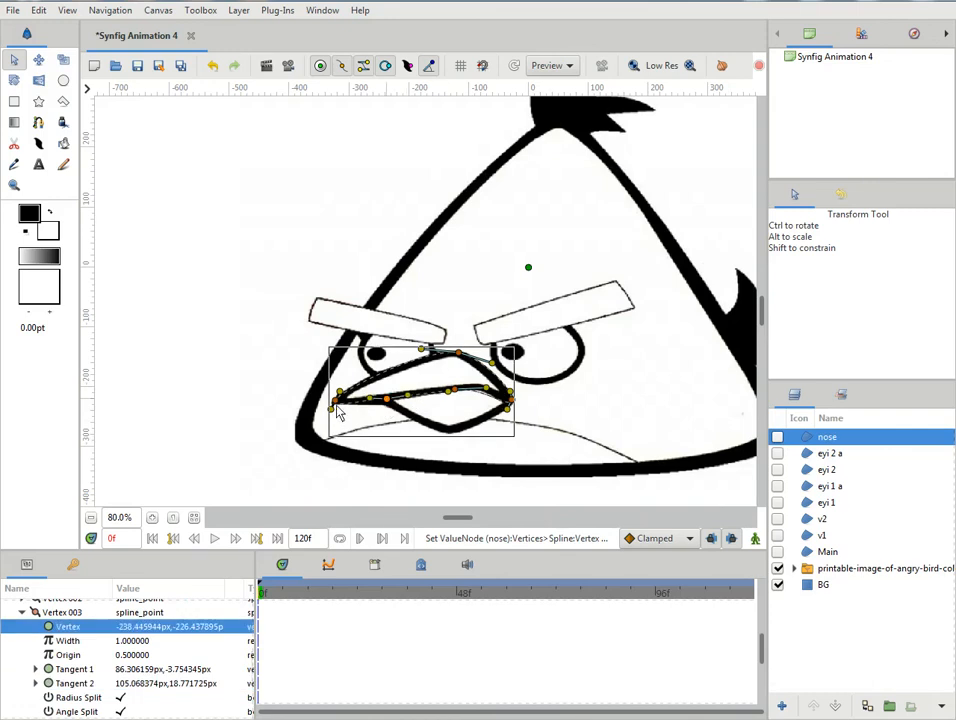
- Split the tangents of the nose outline's left corner and fit them to the upper beak's top edge and mouth line
drag(331, 408, 340, 408)
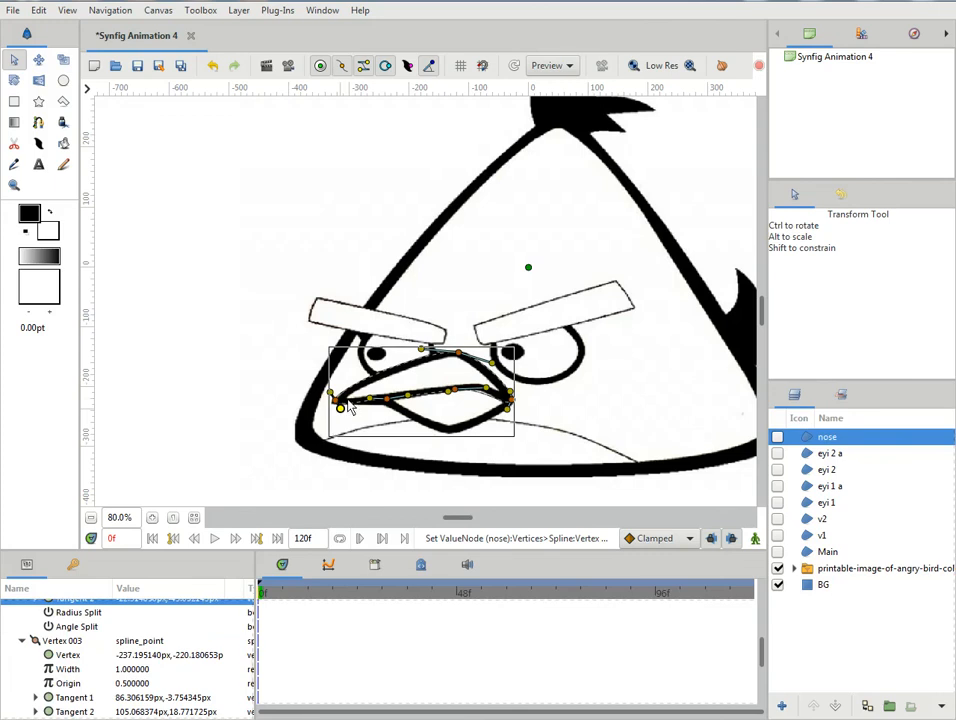
right_click(340, 409)
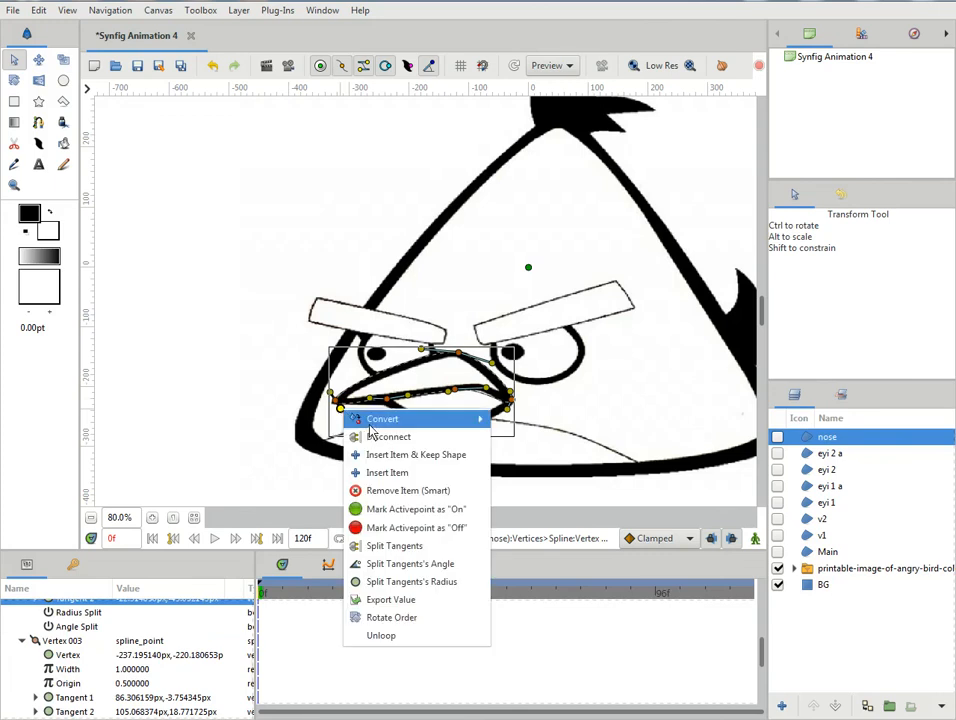
click(397, 546)
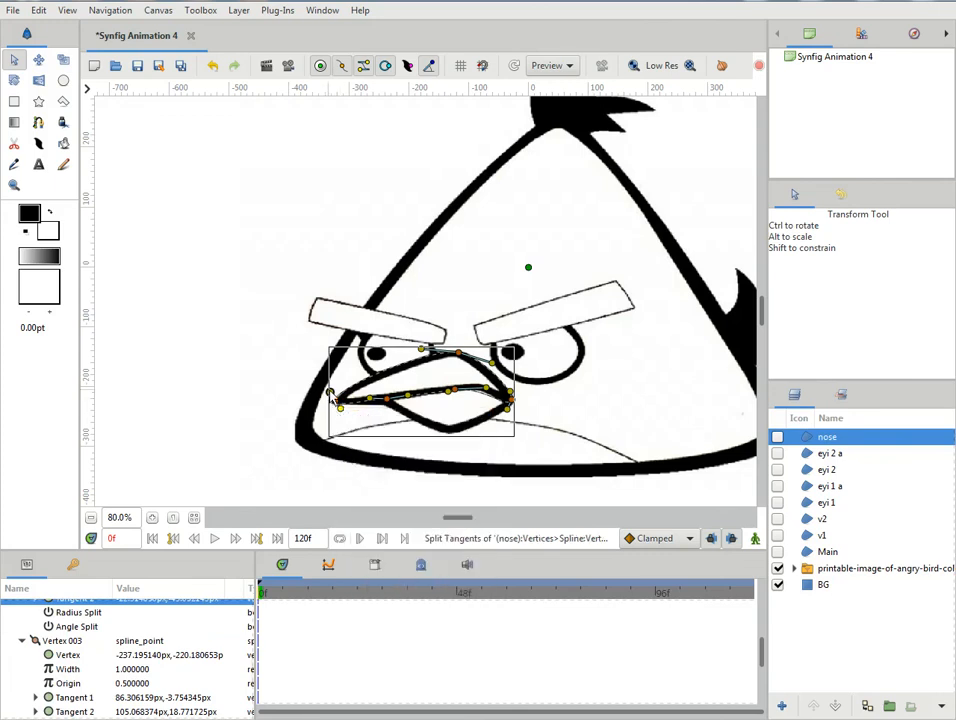
drag(331, 392, 366, 410)
click(343, 411)
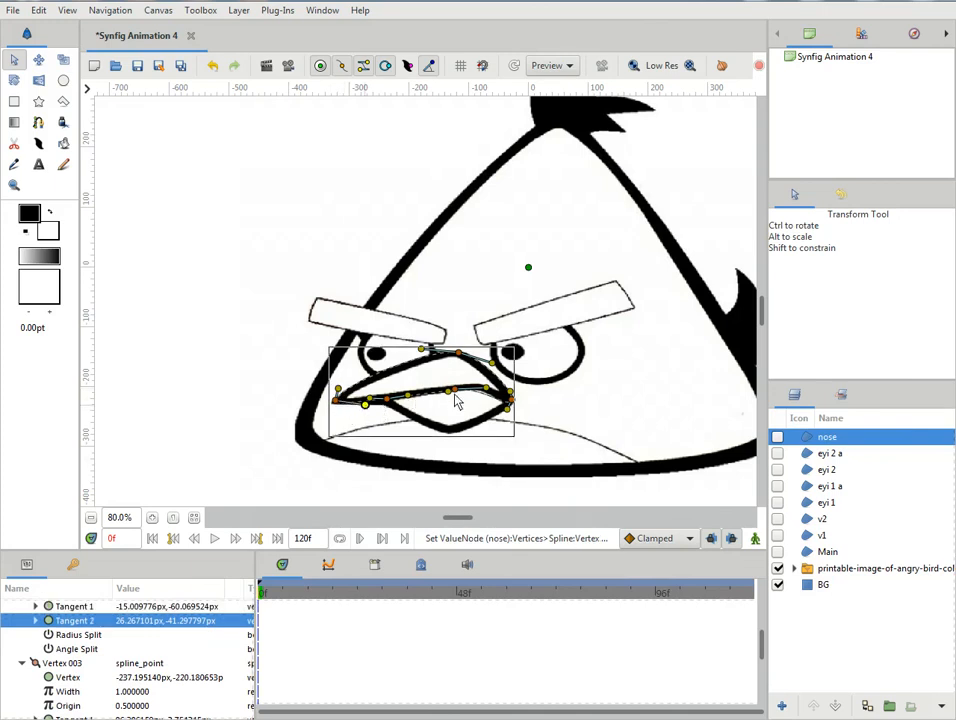
- Nudge the nose outline's right corner vertex into the beak's corner and turn its lower tangent inward along the mouth line
click(510, 402)
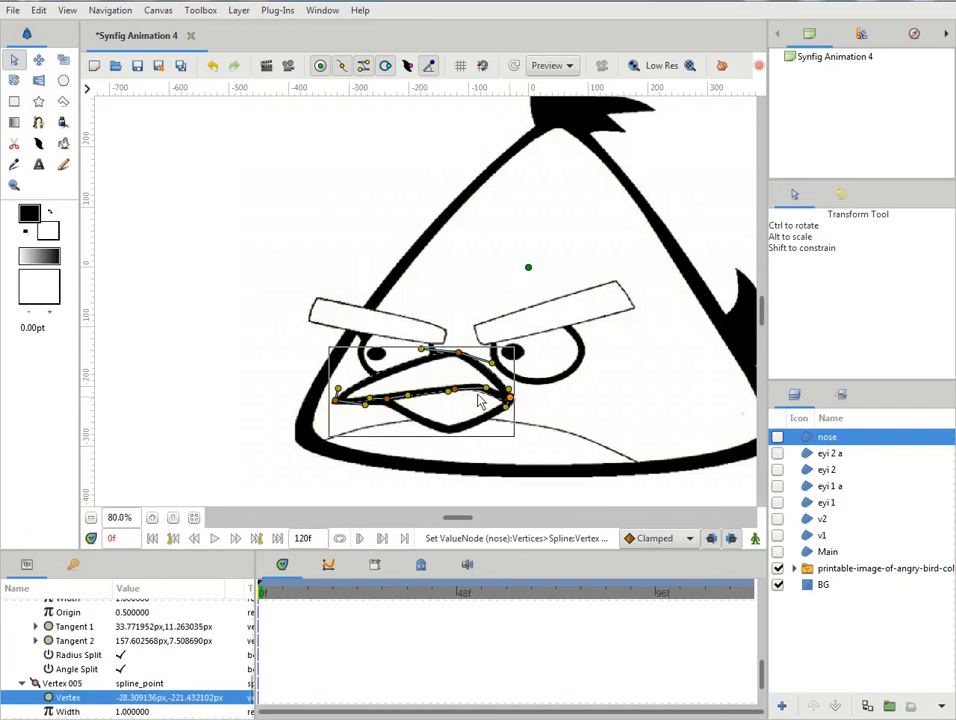
click(500, 421)
click(501, 402)
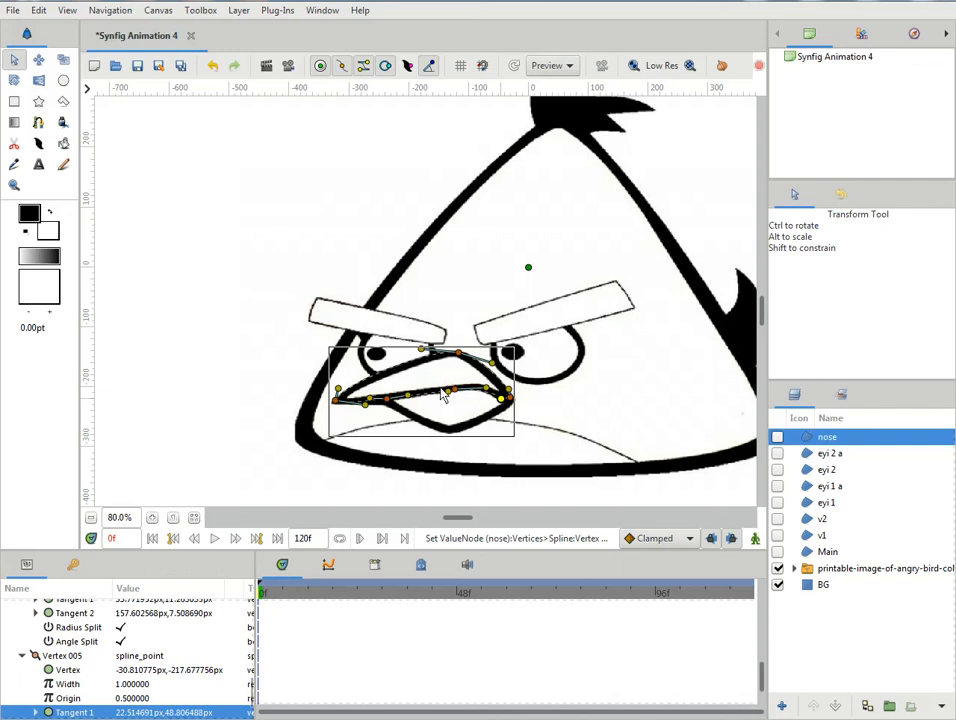
- Fine-tune the former notch vertex and the tangents along the left part of the nose outline to follow the mouth line
click(391, 403)
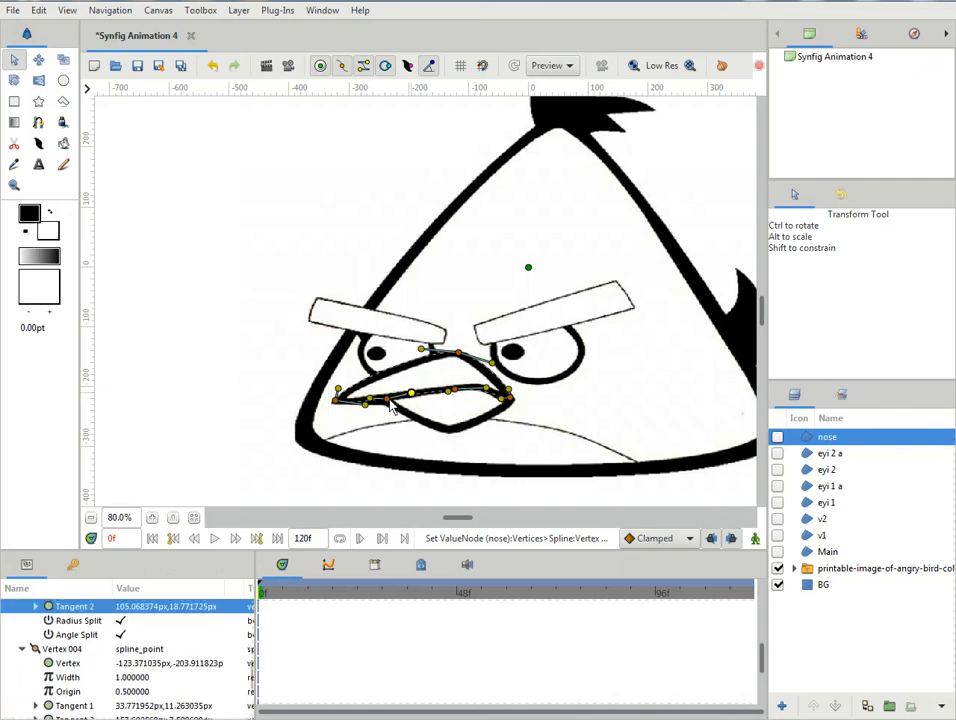
click(391, 403)
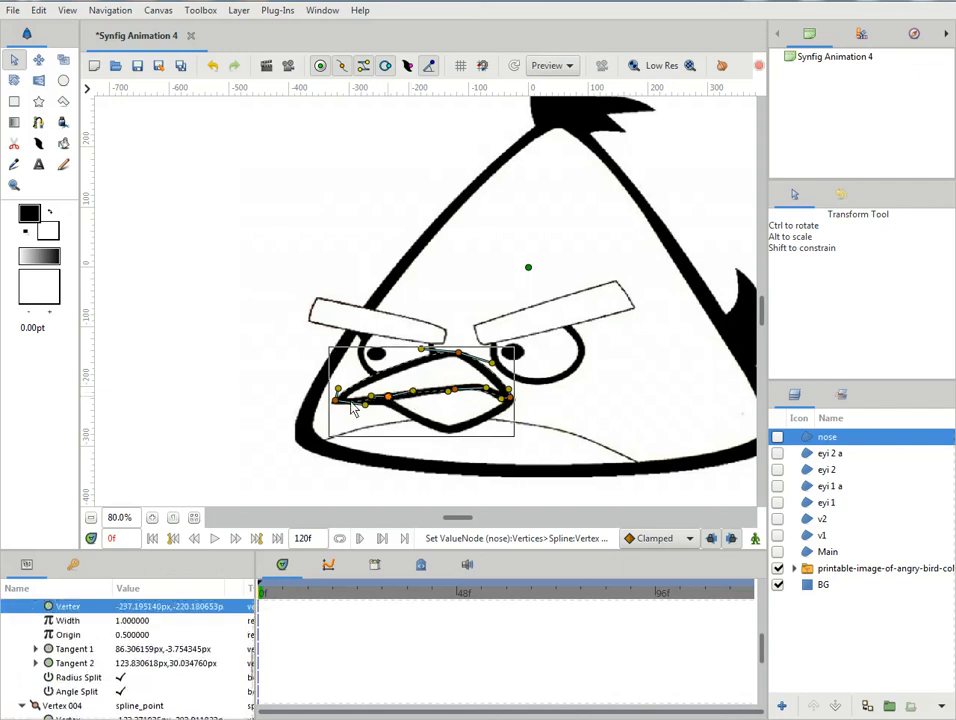
click(368, 405)
click(368, 405)
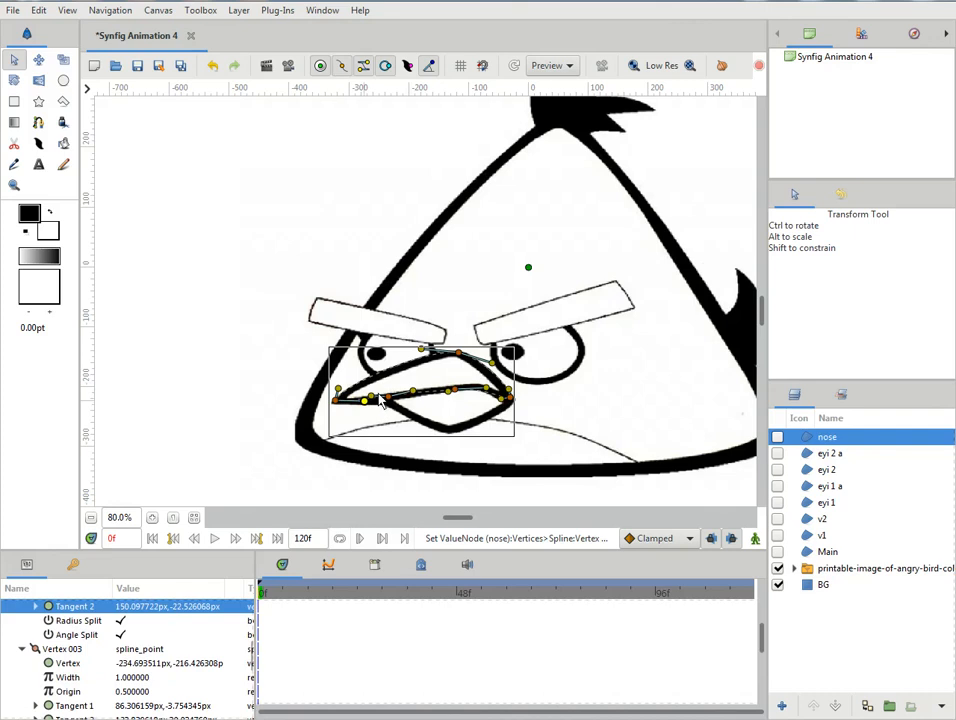
click(381, 400)
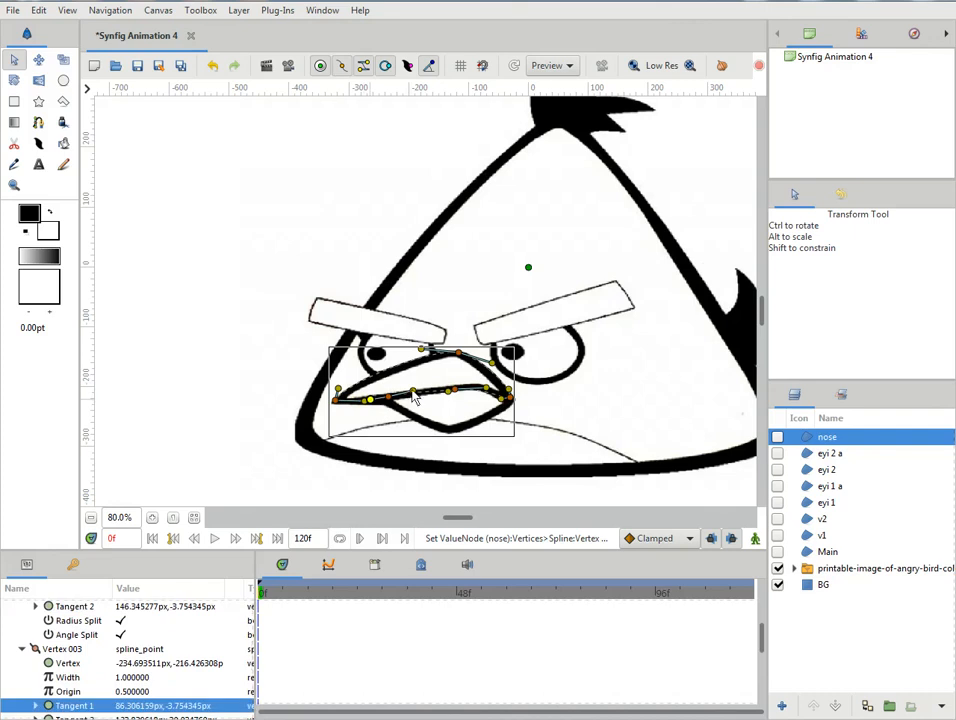
drag(415, 398, 413, 400)
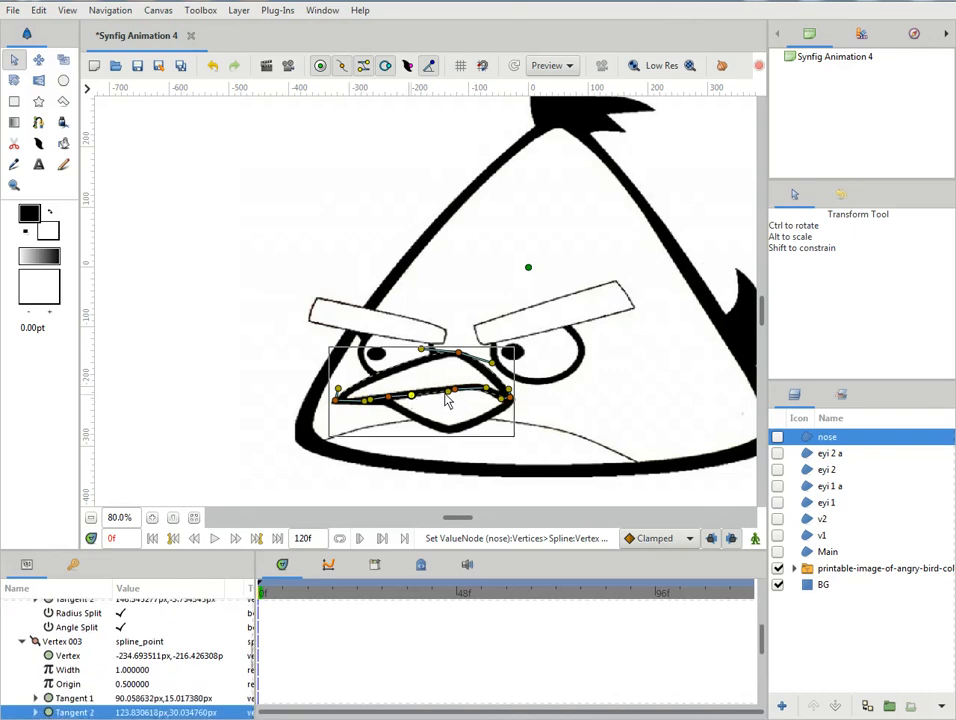
click(446, 396)
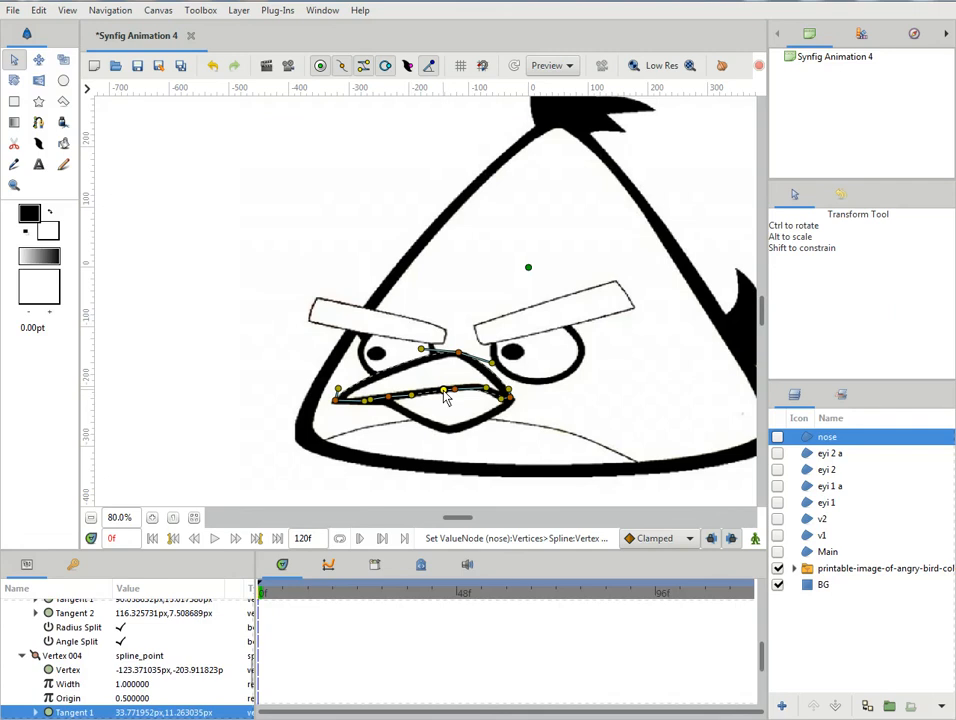
- Nudge the nose outline's middle mouth-line vertex and refine both tangents of its right corner to fit the upper beak
click(457, 390)
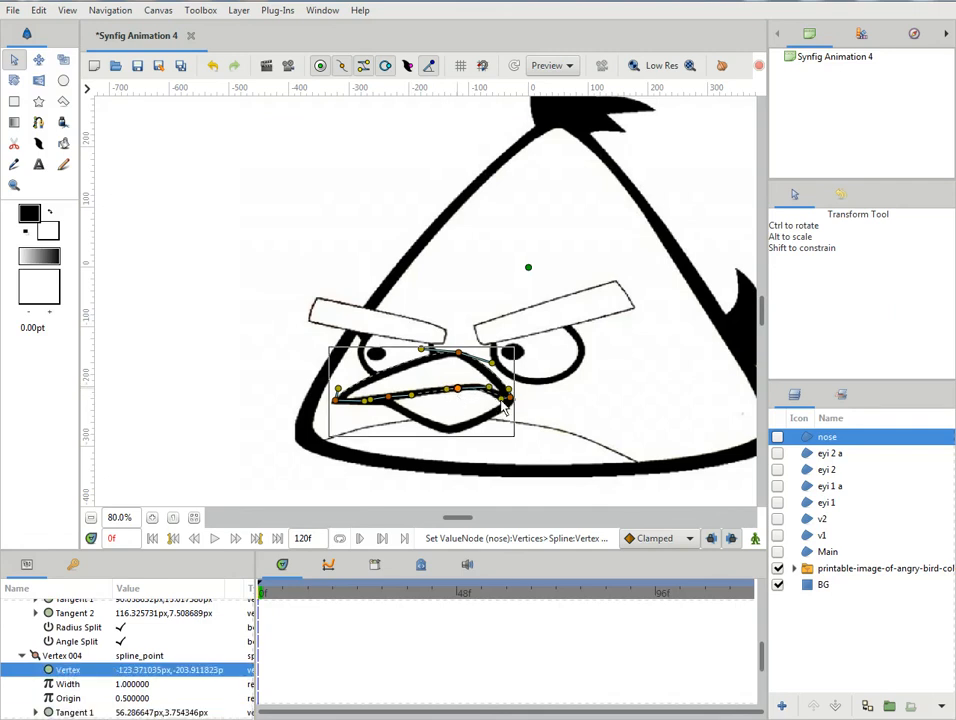
click(502, 400)
drag(498, 396, 506, 387)
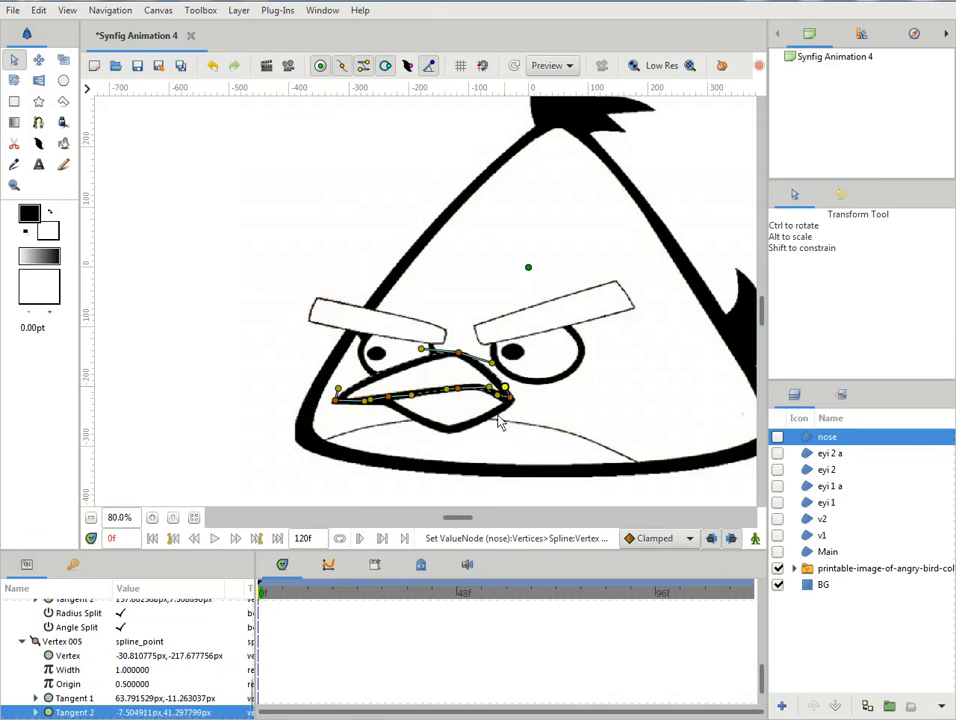
- Rename the nose layer as "nose 1"
double_click(830, 438)
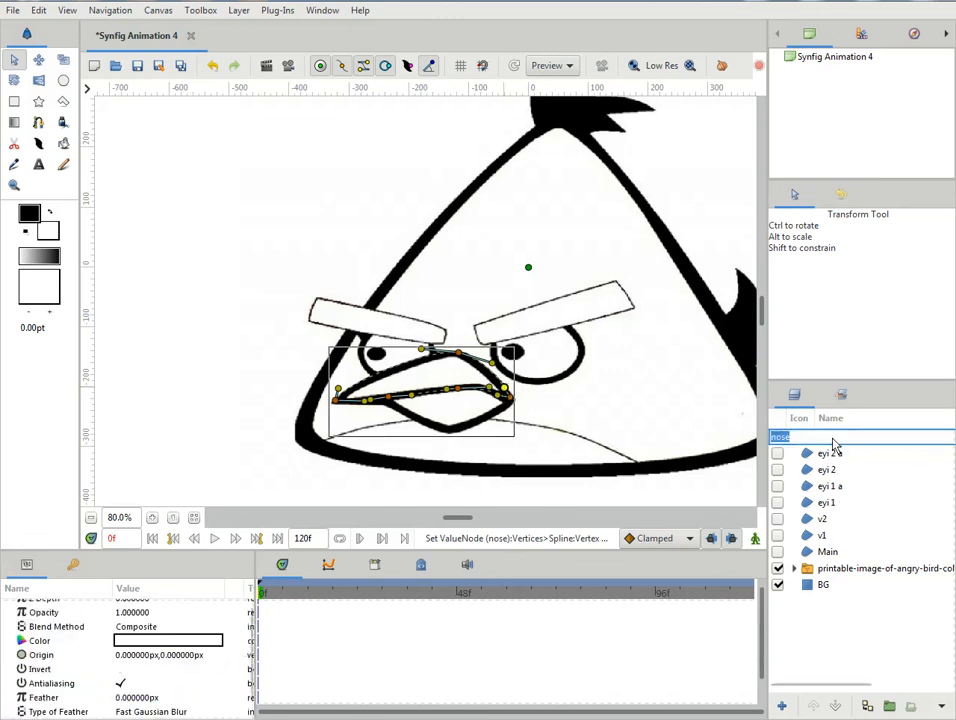
click(834, 439)
text(1)
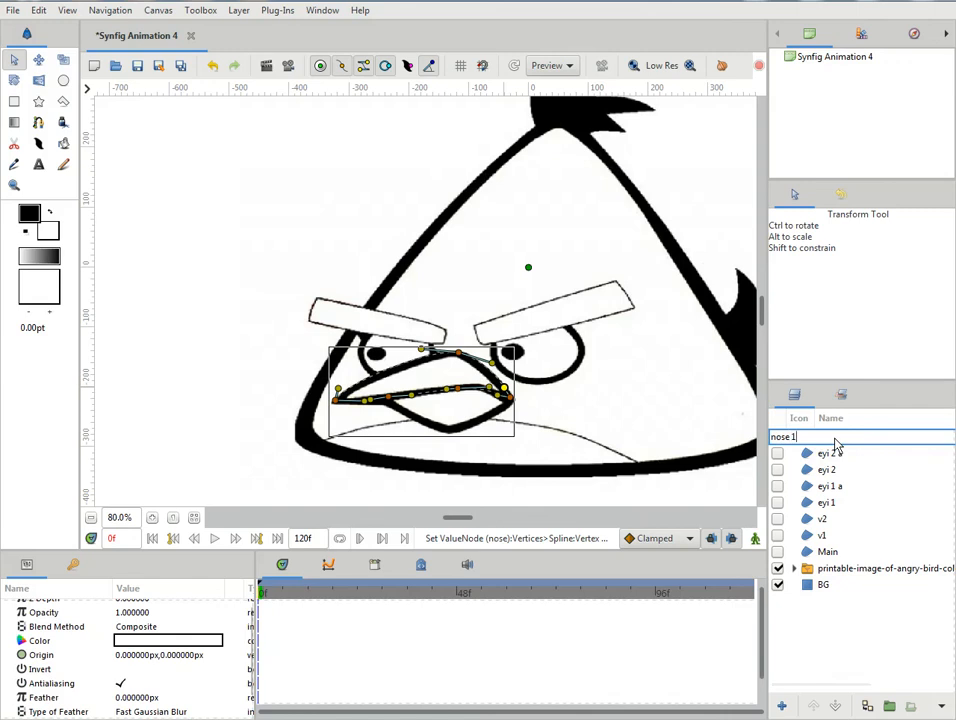
key(Return)
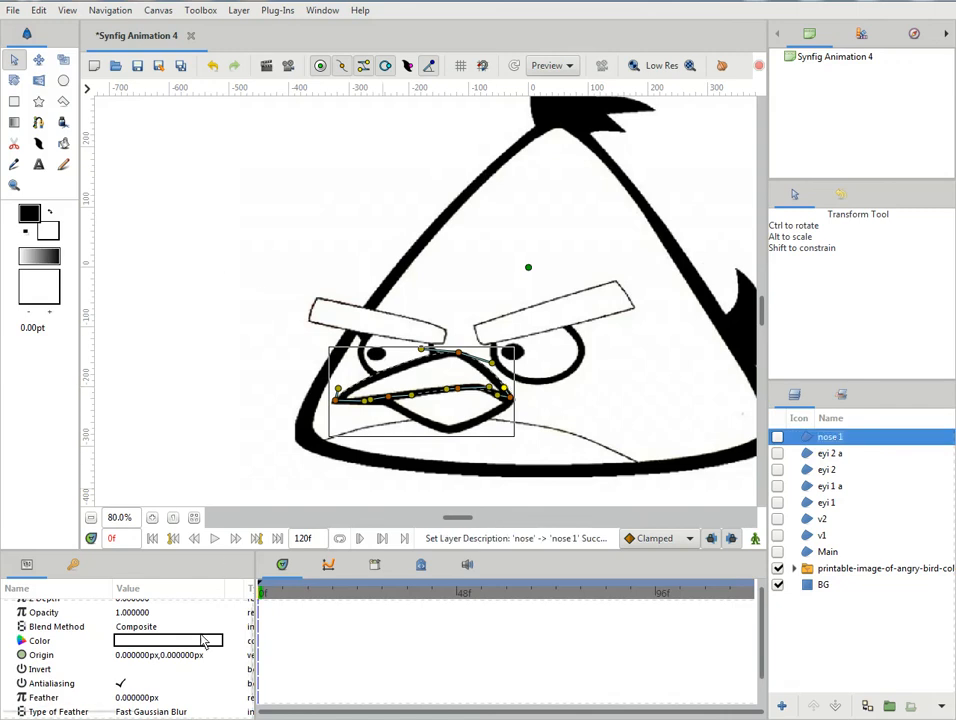
- Make the nose 1 layer visible and set its fill colour to bright green
scroll(210, 635, up, 1)
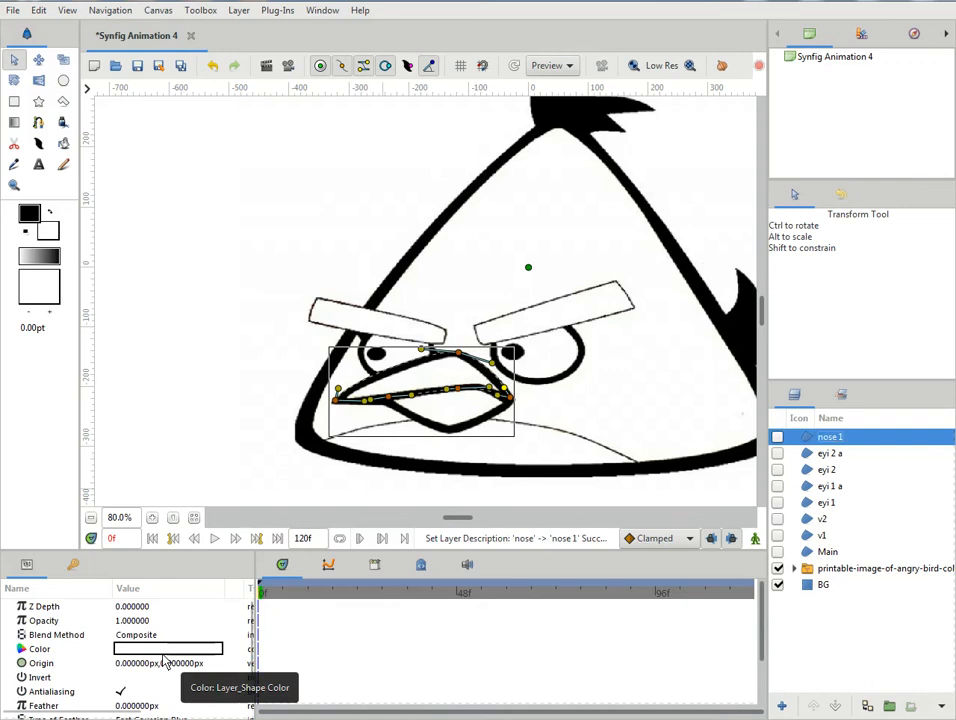
click(778, 437)
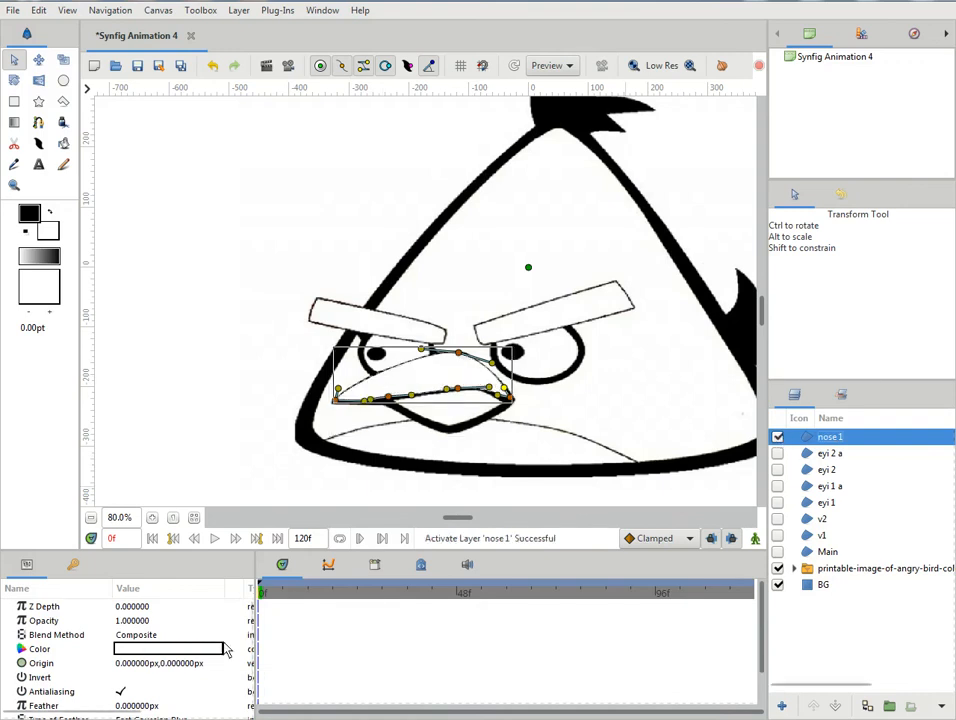
double_click(158, 650)
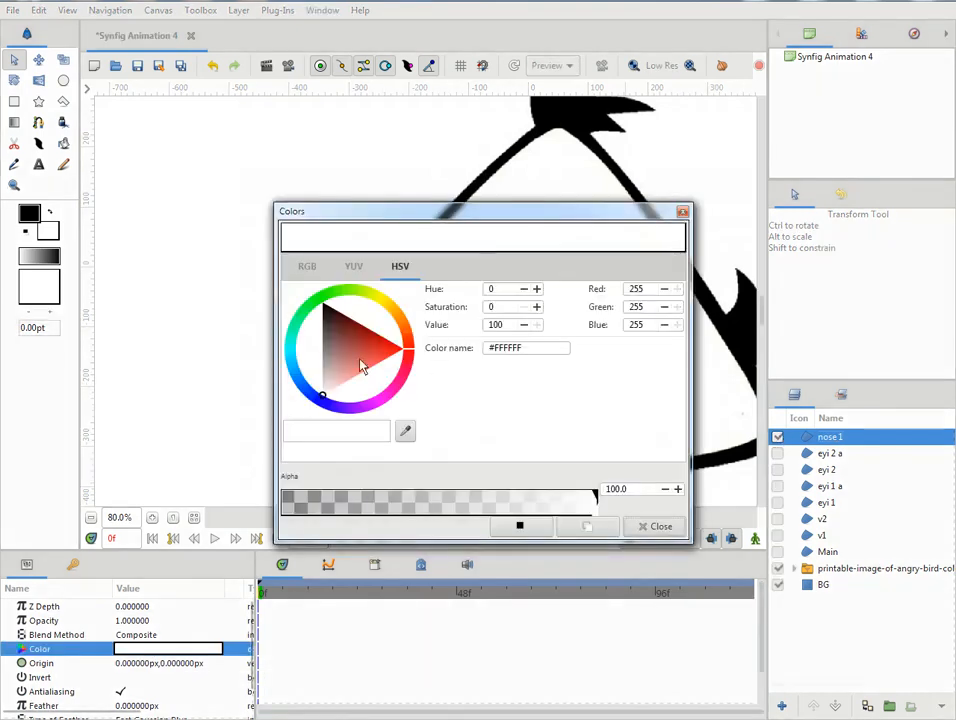
mouse_move(407, 352)
mouse_down()
mouse_move(403, 316)
mouse_move(352, 294)
mouse_move(320, 307)
mouse_up()
drag(352, 367, 318, 303)
click(658, 527)
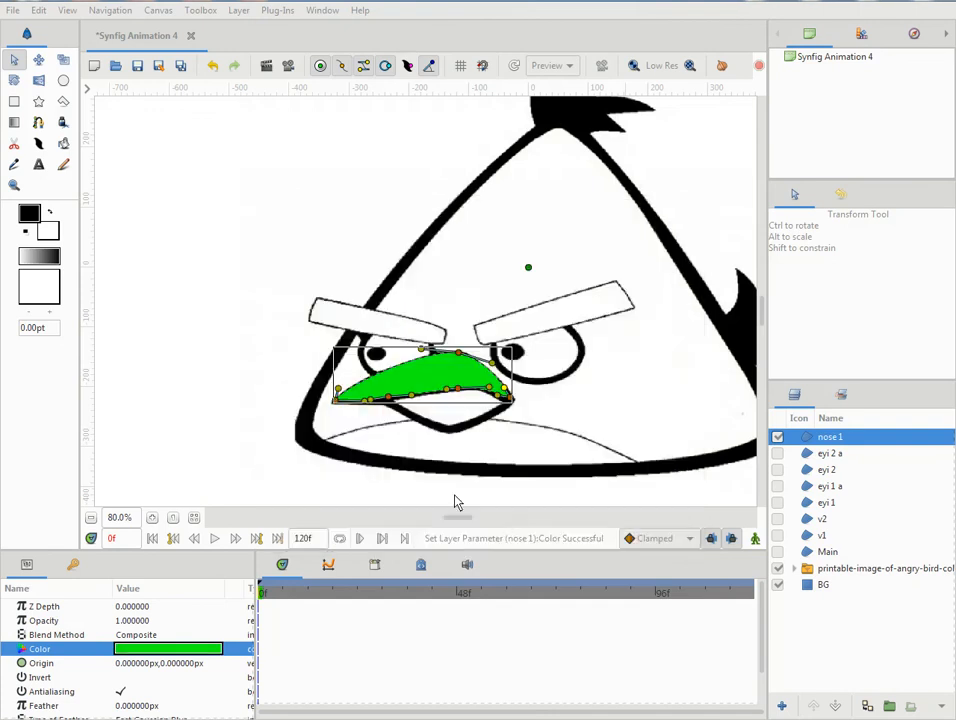
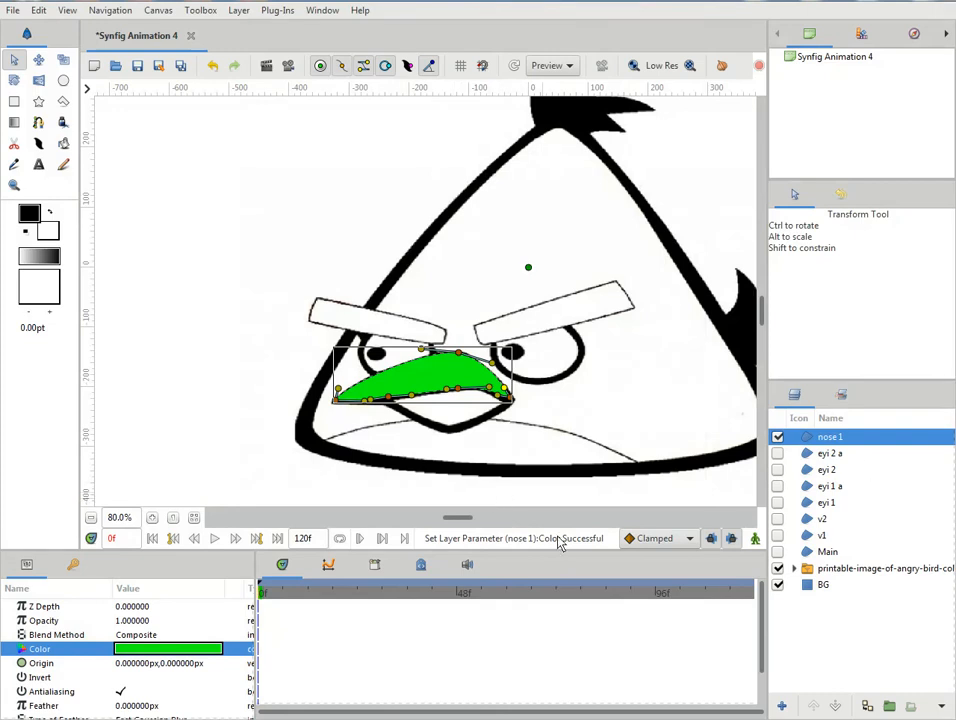
- Hide the nose 1 layer and make the reference image layer the active one
click(38, 122)
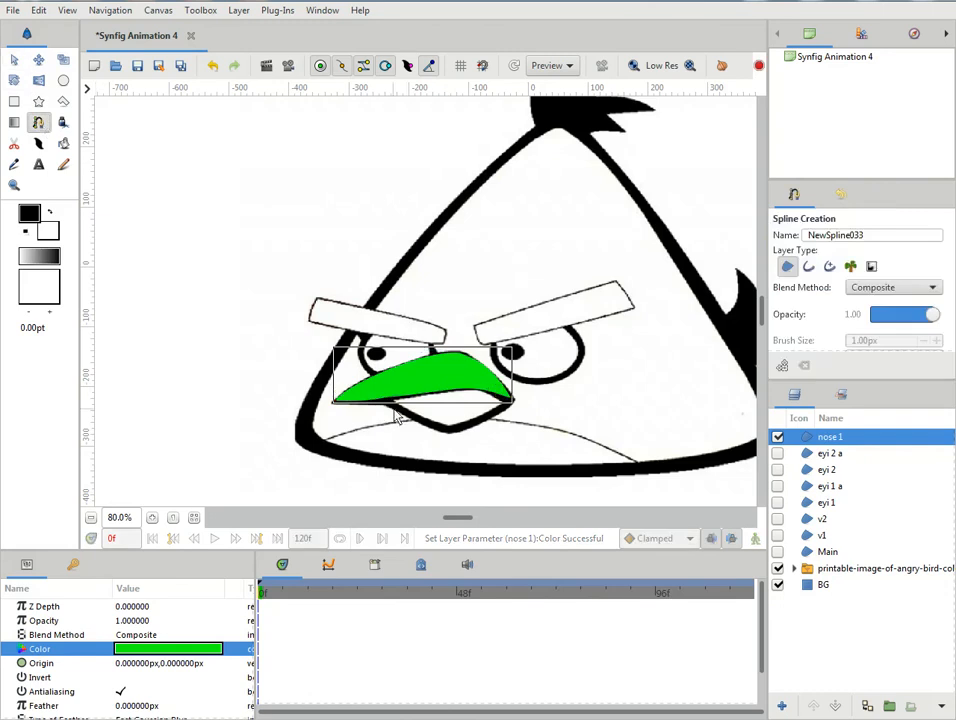
click(777, 436)
key(alt+a)
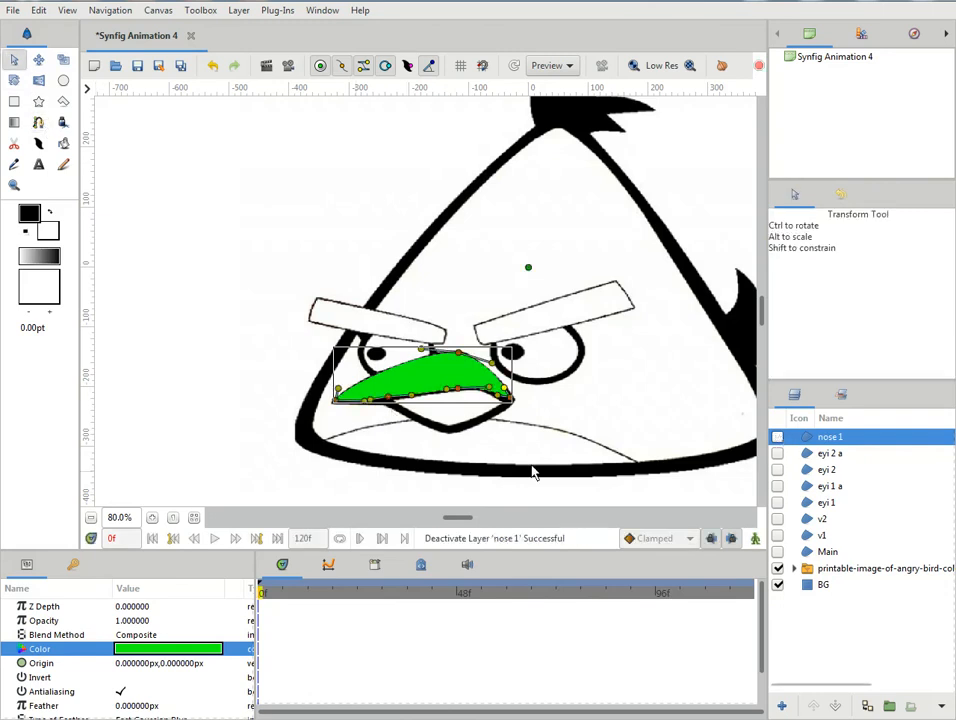
click(390, 408)
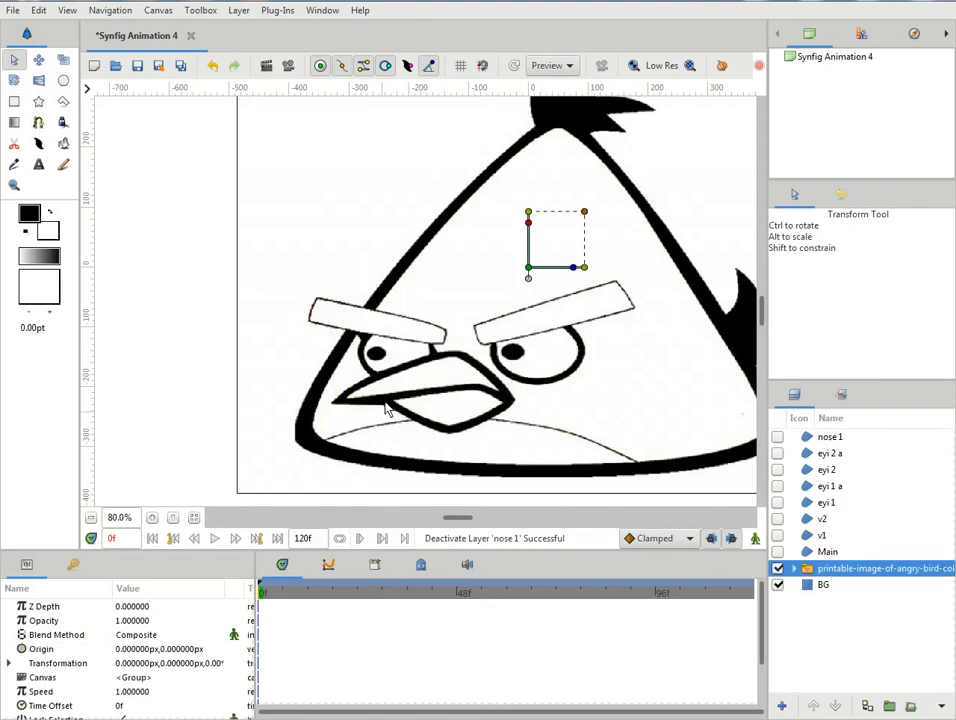
click(38, 122)
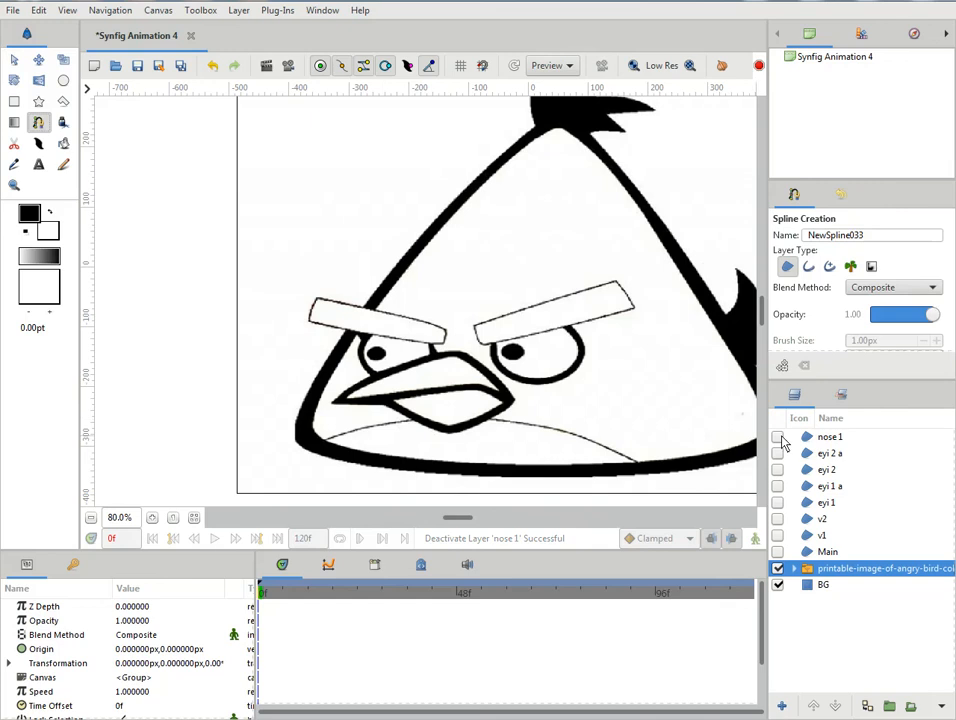
click(826, 437)
key(alt+a)
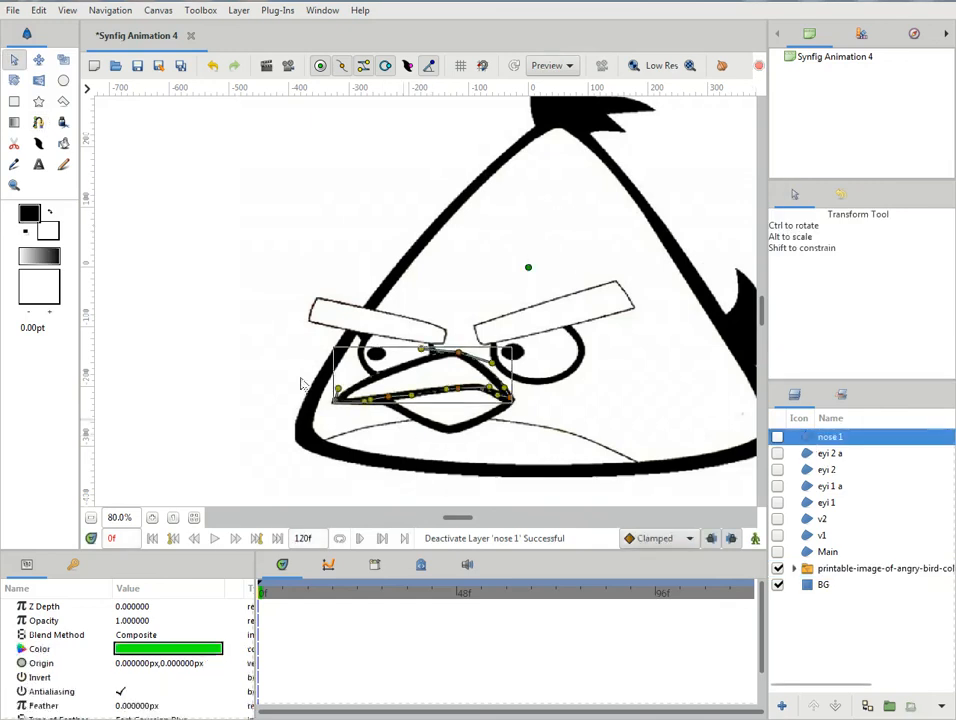
click(808, 569)
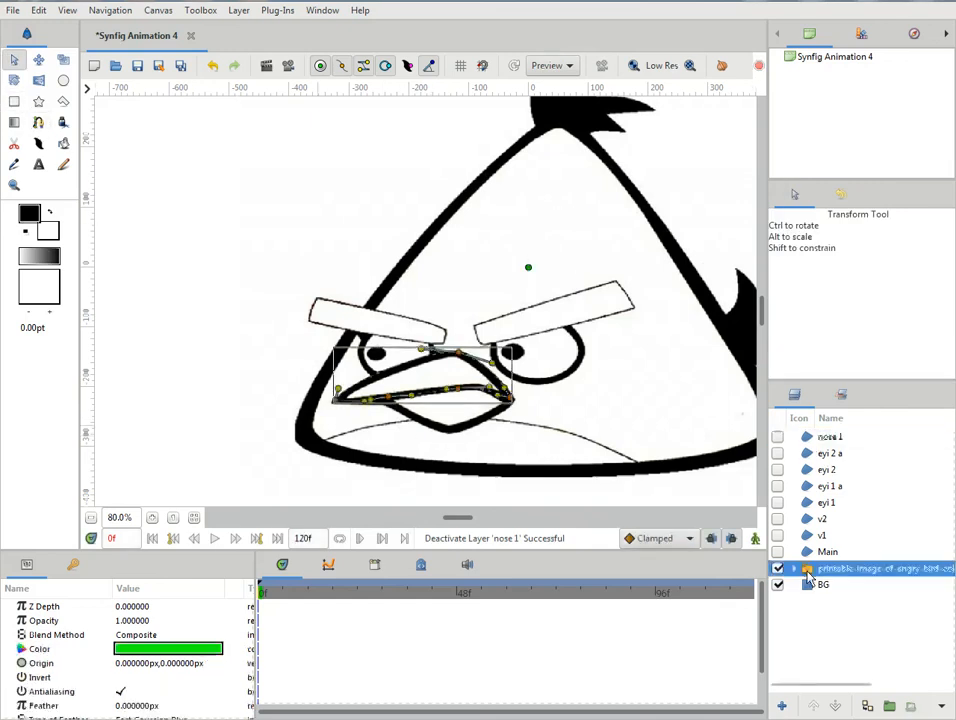
- Draw a closed three-vertex spline around the lower beak, joining its left corner, bottom tip and right corner
click(38, 123)
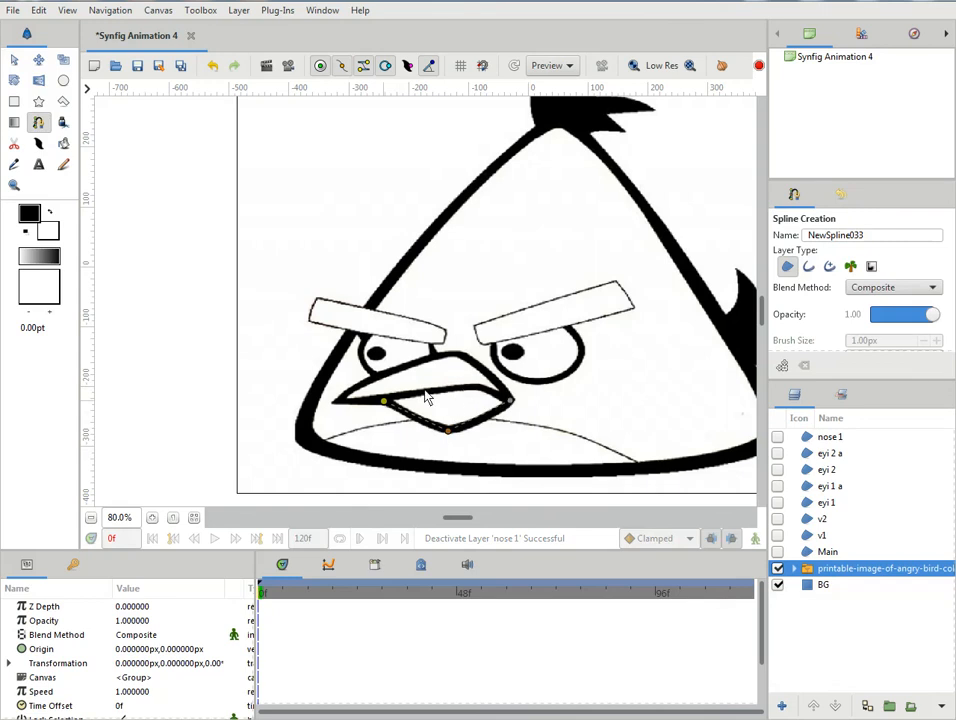
right_click(385, 405)
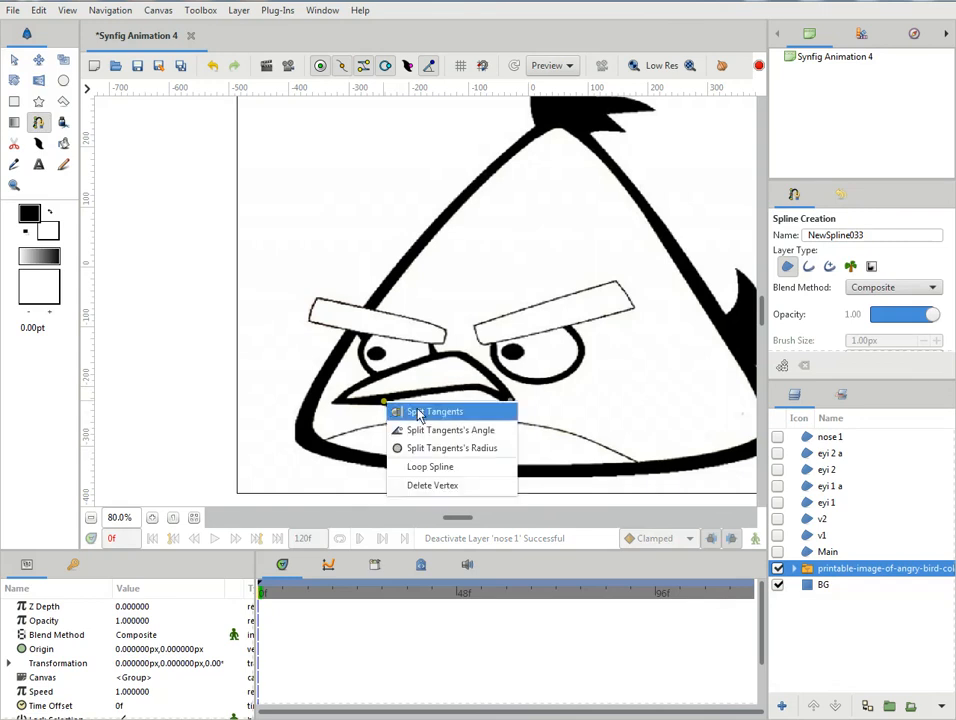
click(428, 468)
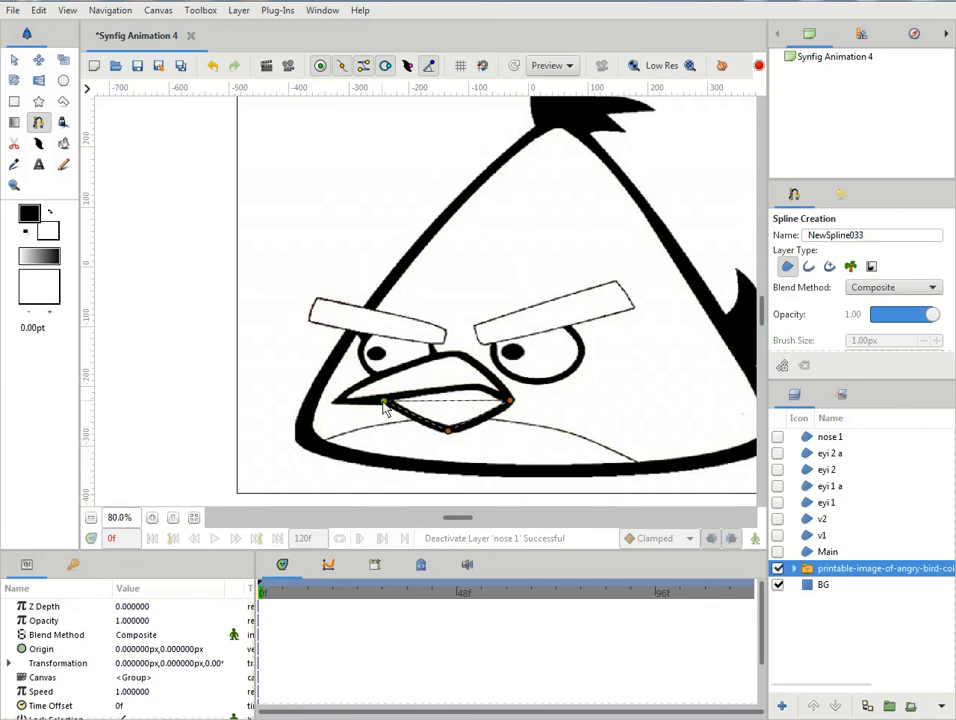
- Pull out and split the tangents at the lower beak spline's left corner, then curve its bottom vertex
drag(381, 404, 378, 411)
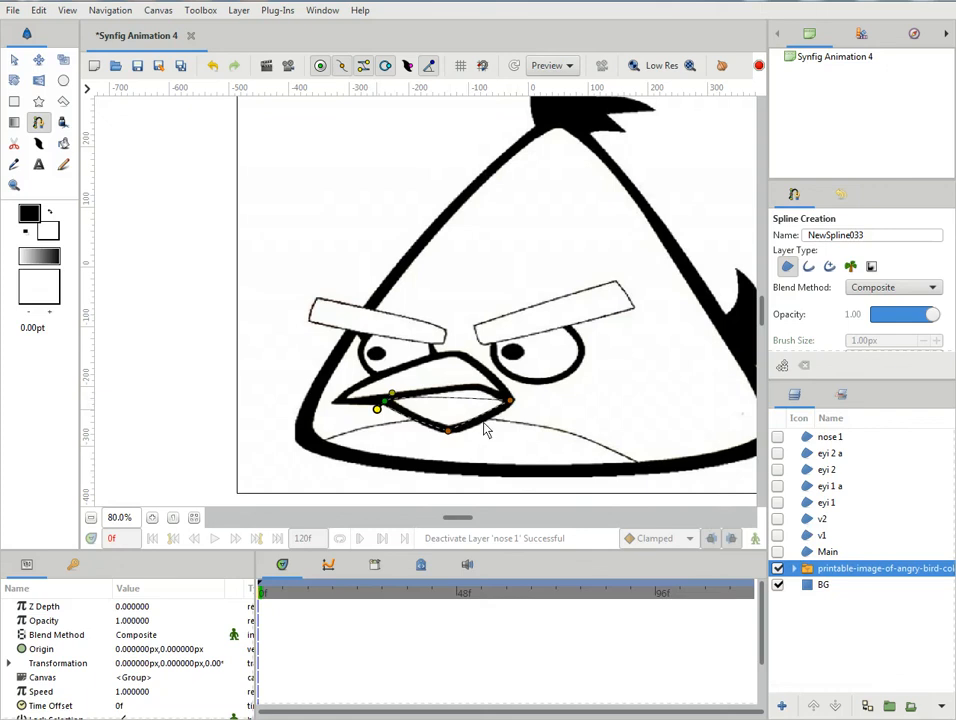
right_click(377, 411)
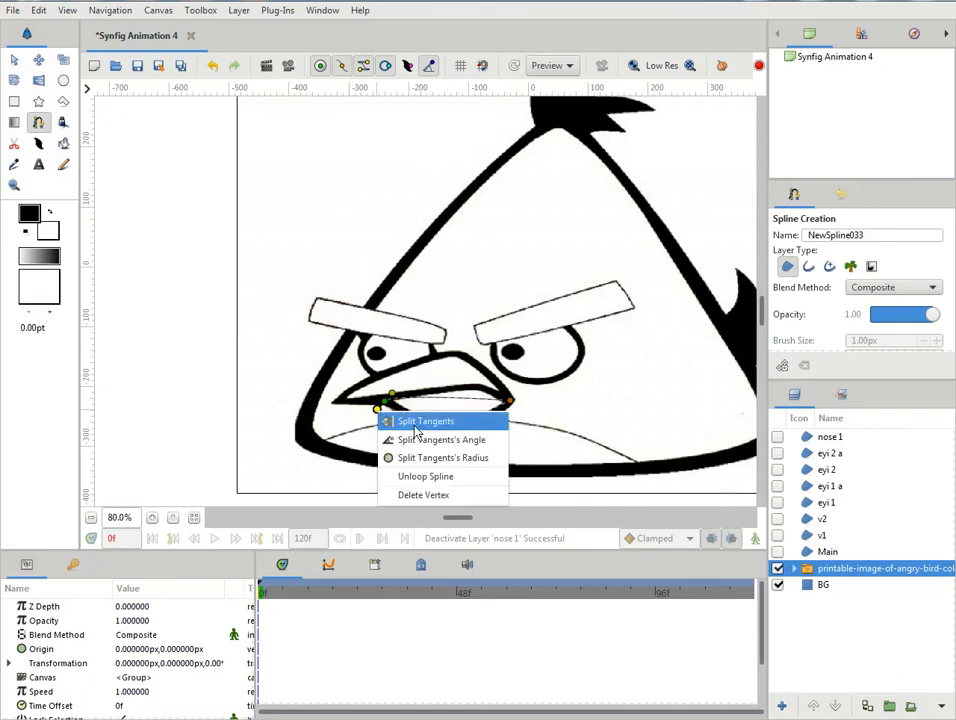
click(425, 421)
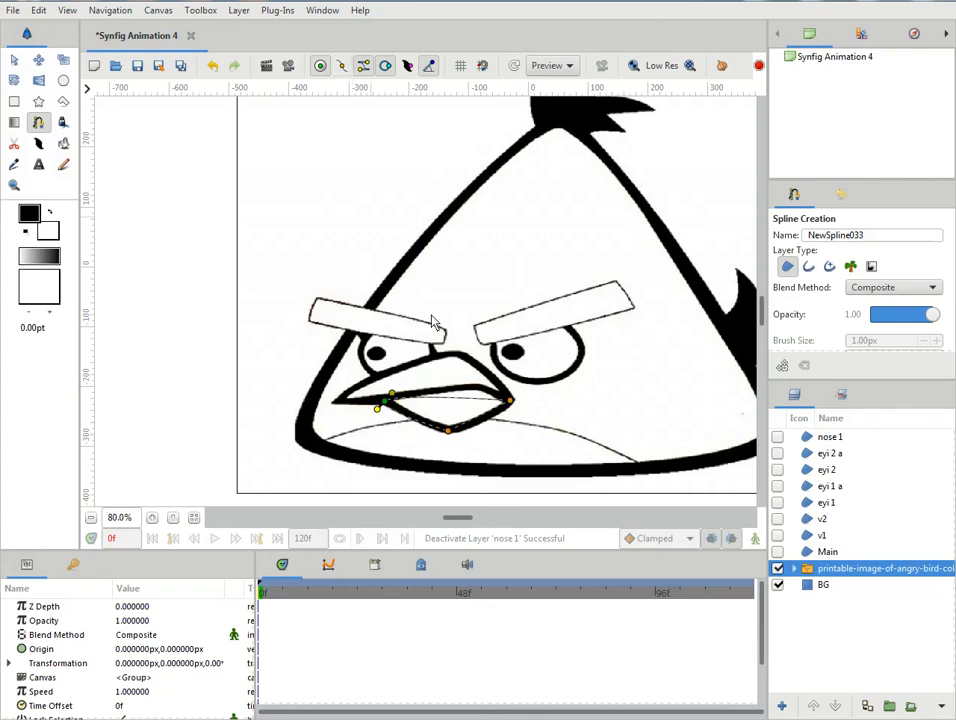
drag(449, 434, 434, 432)
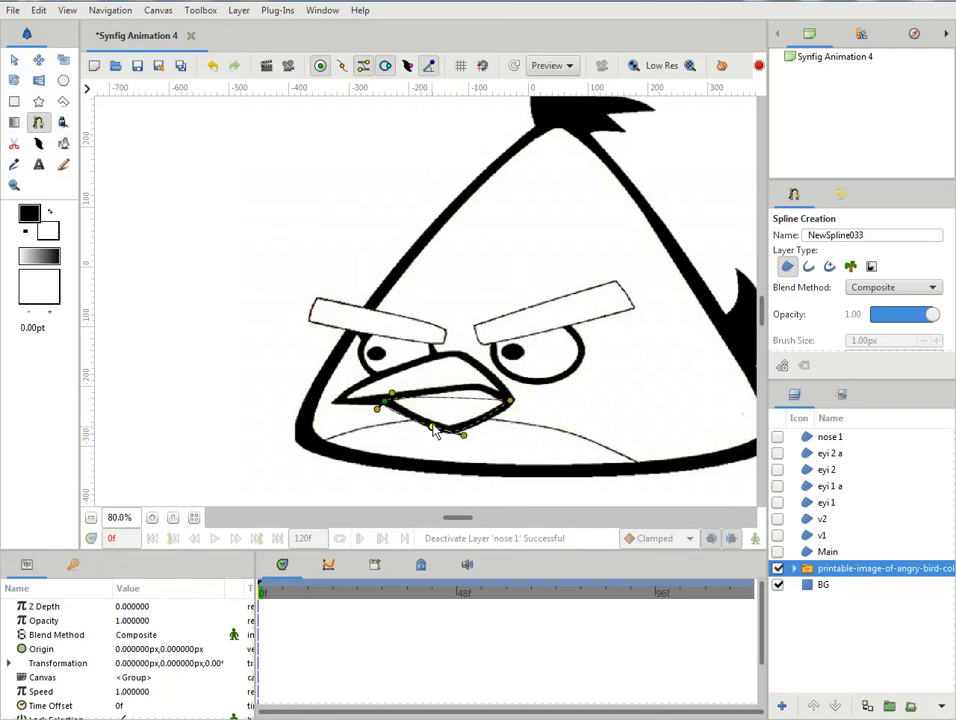
- Merge the left corner's tangents, aim them along the beak's lower-left edge, and split them again
right_click(376, 410)
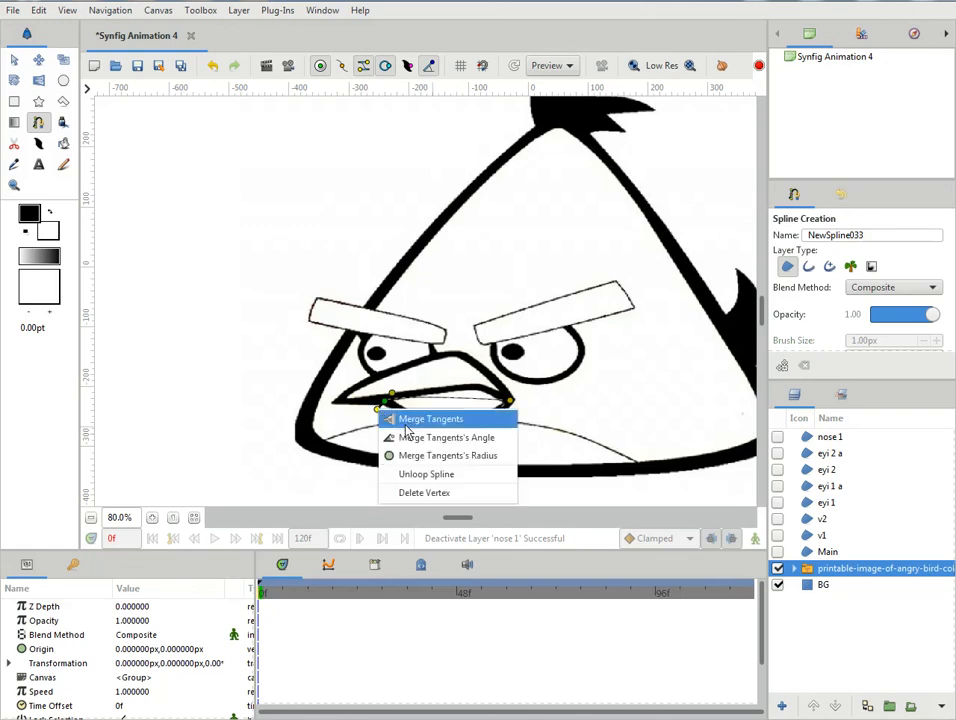
click(390, 416)
mouse_move(378, 410)
mouse_down()
mouse_move(402, 382)
mouse_move(371, 387)
mouse_up()
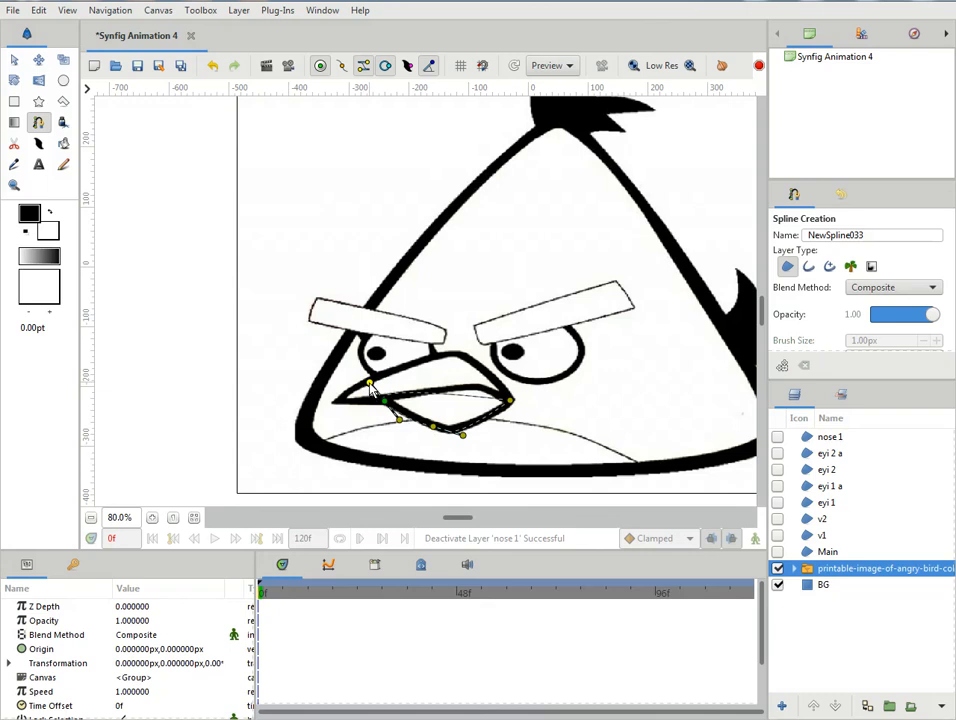
right_click(370, 384)
click(405, 395)
- Bend the lower beak spline's upper edge to the mouth line using the left corner's tangent and split tangents at the right corner
drag(376, 389, 520, 385)
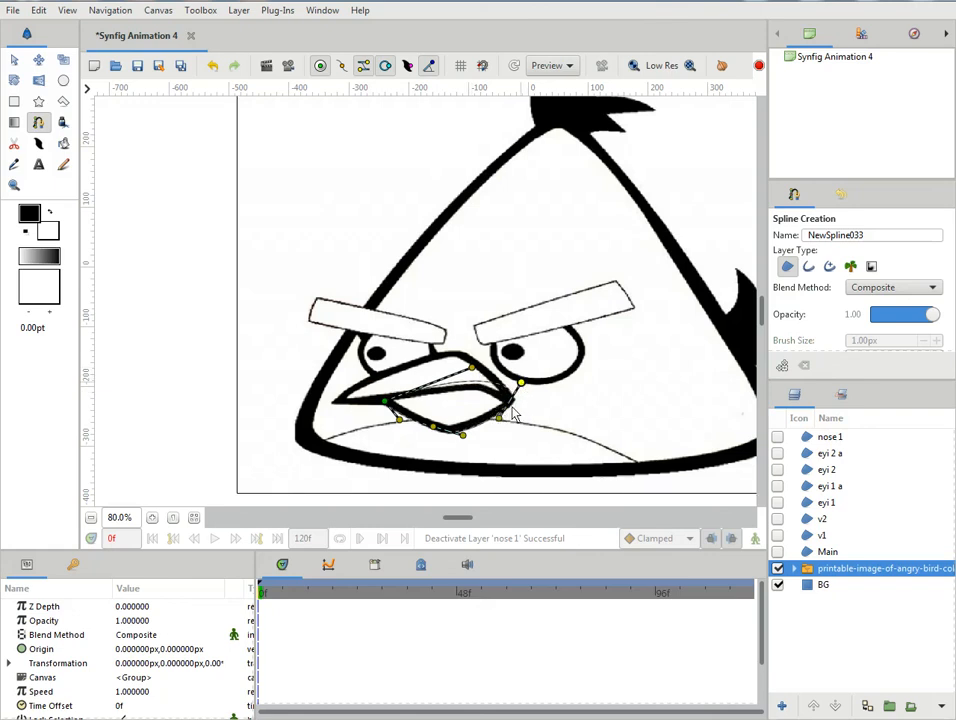
right_click(522, 388)
click(529, 393)
drag(521, 387, 493, 392)
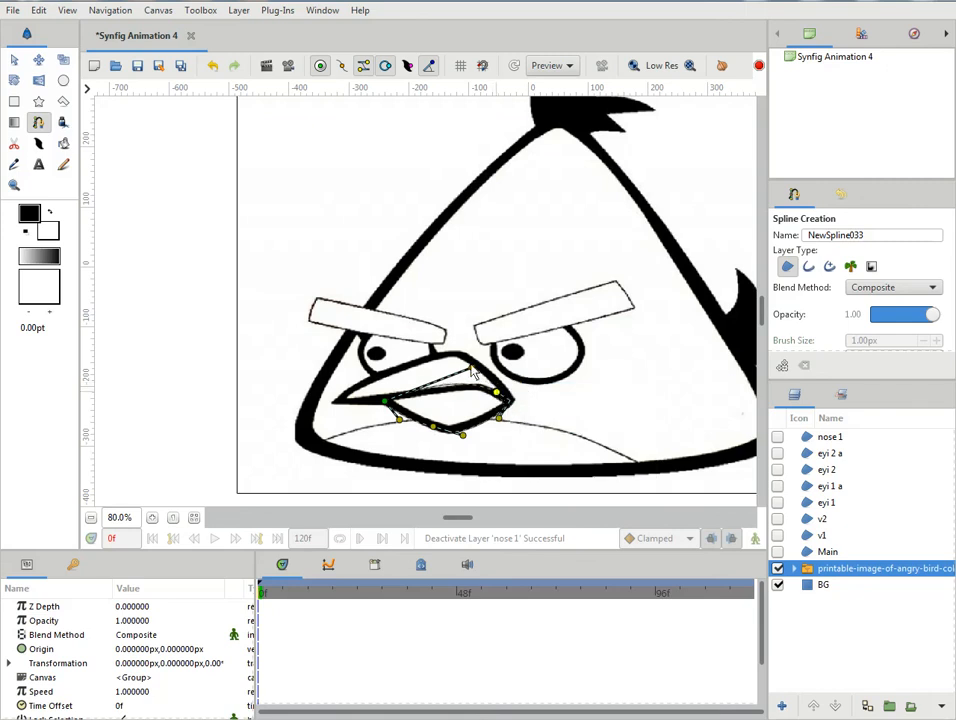
drag(475, 369, 481, 379)
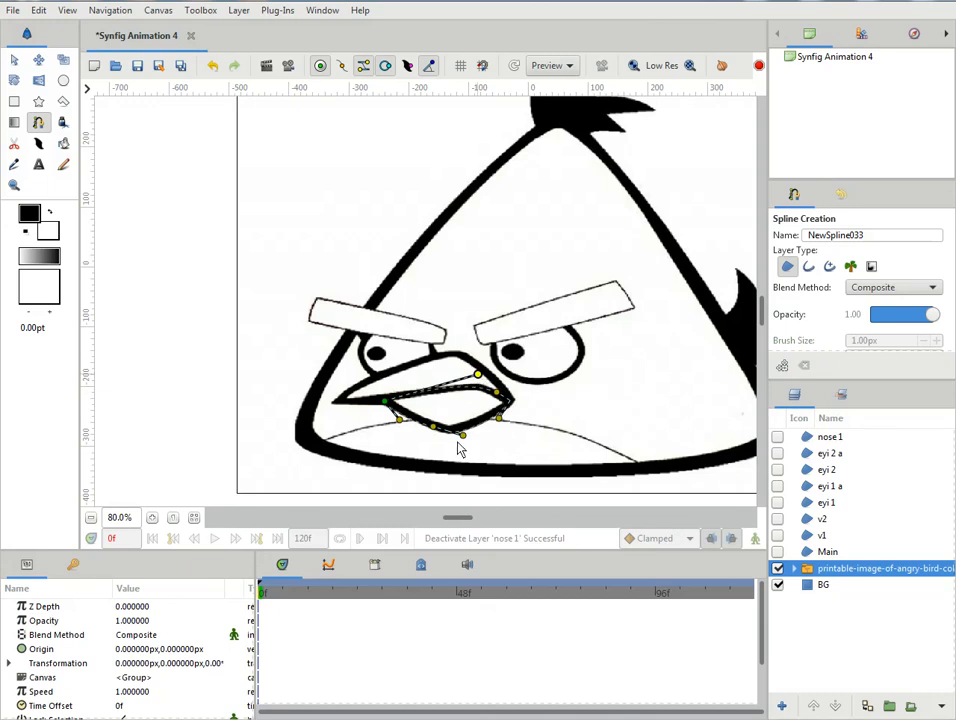
- Nudge the right corner onto the beak's tip, refine its tangents, and finish the spline as a region
click(341, 66)
drag(510, 404, 514, 407)
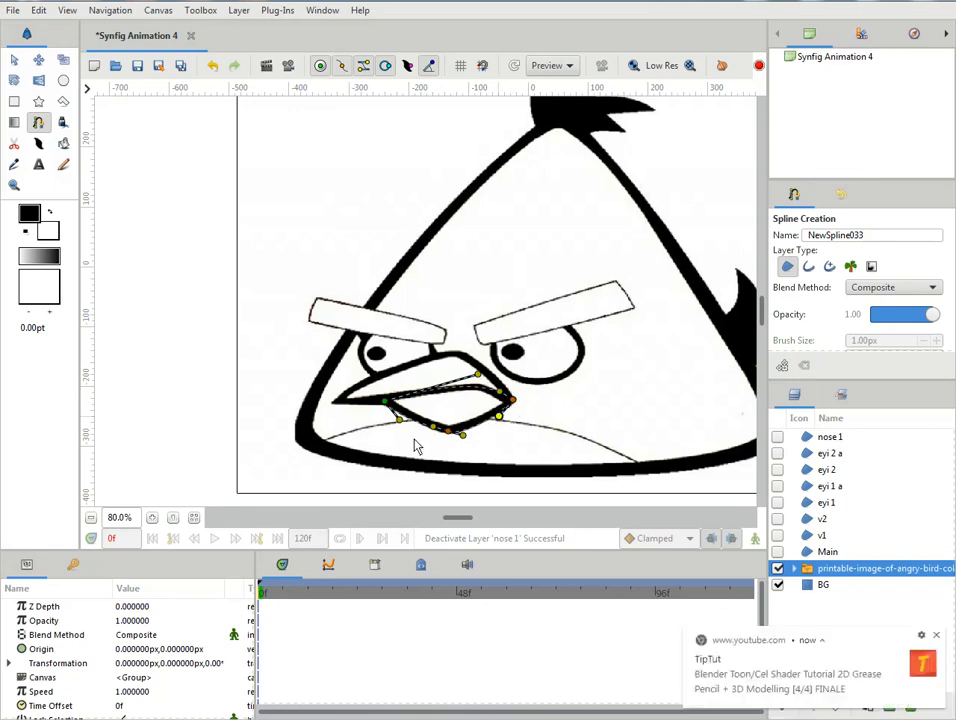
click(938, 635)
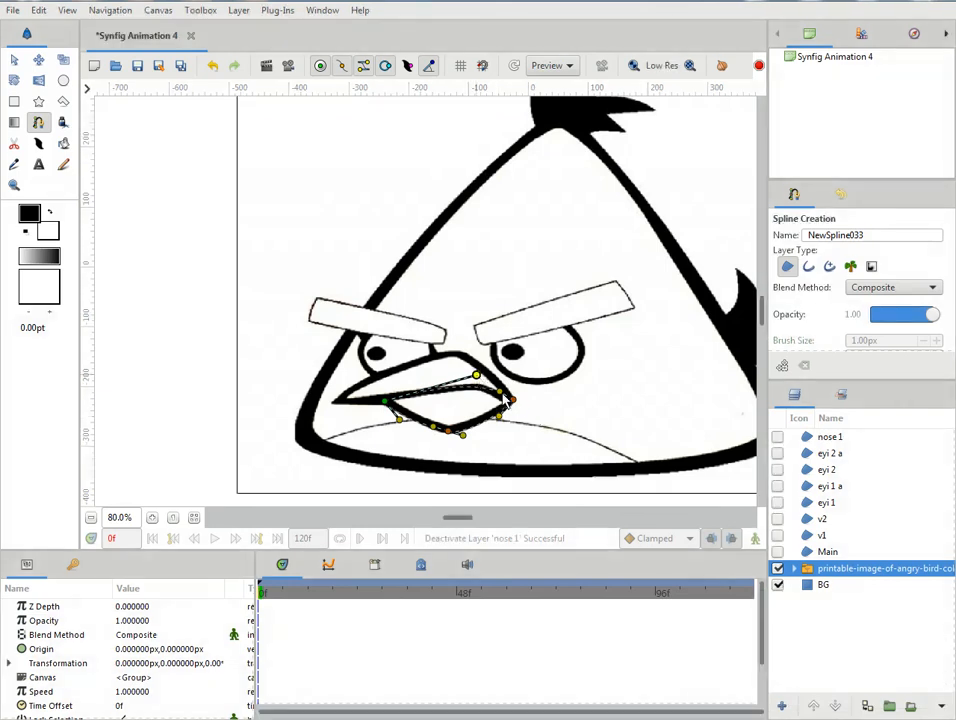
drag(500, 391, 499, 392)
click(513, 400)
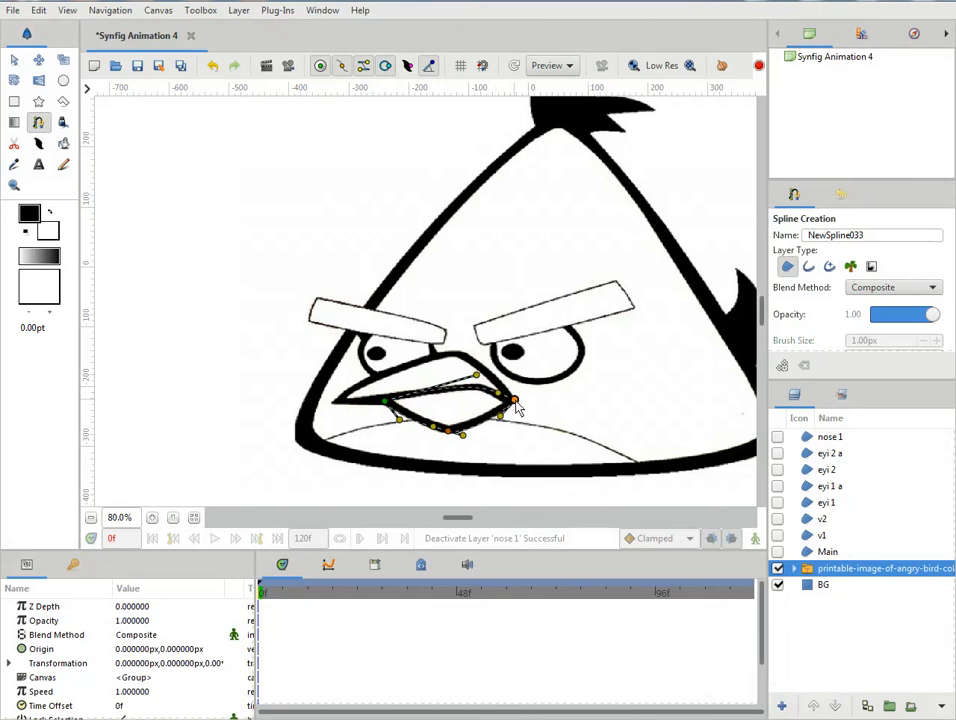
drag(516, 405, 519, 408)
click(15, 59)
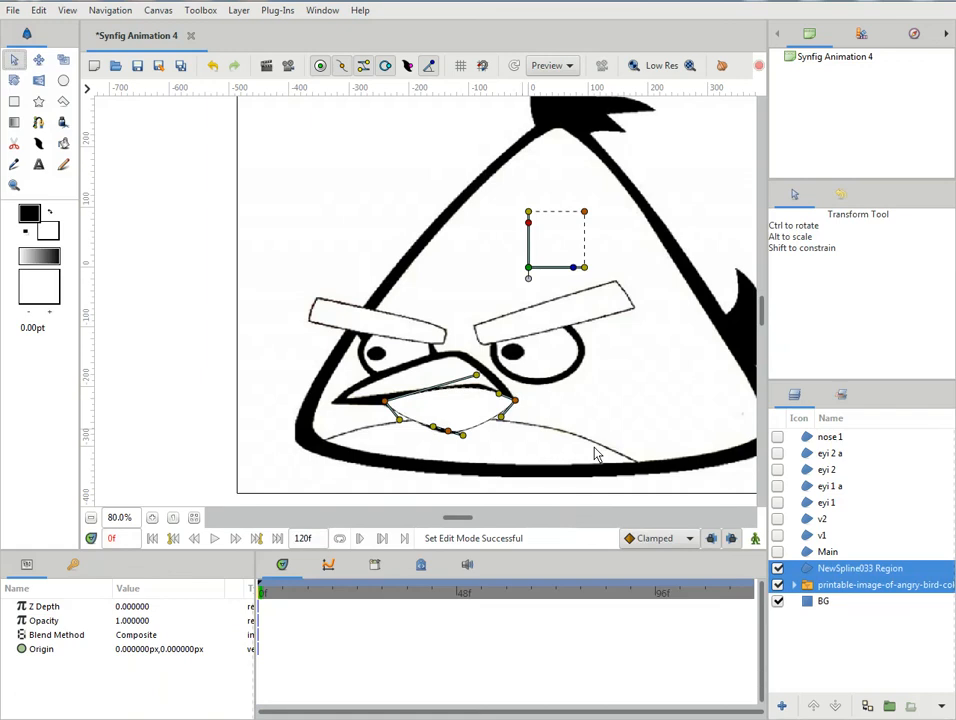
- Rename the new lower beak region as "nose 2"
click(815, 588)
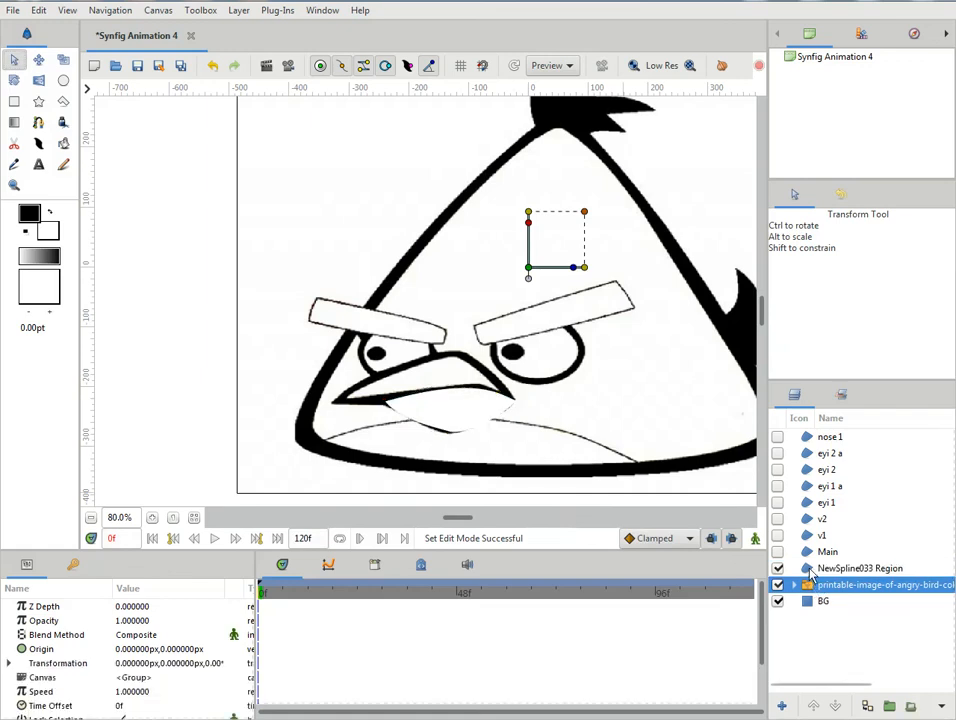
double_click(818, 569)
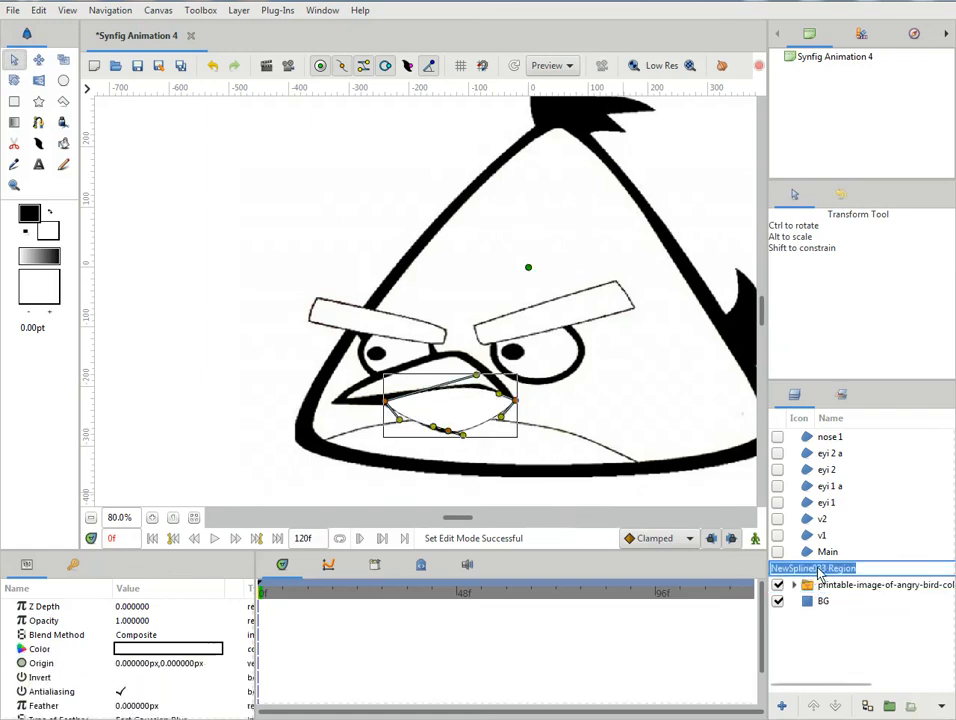
text(nose 2)
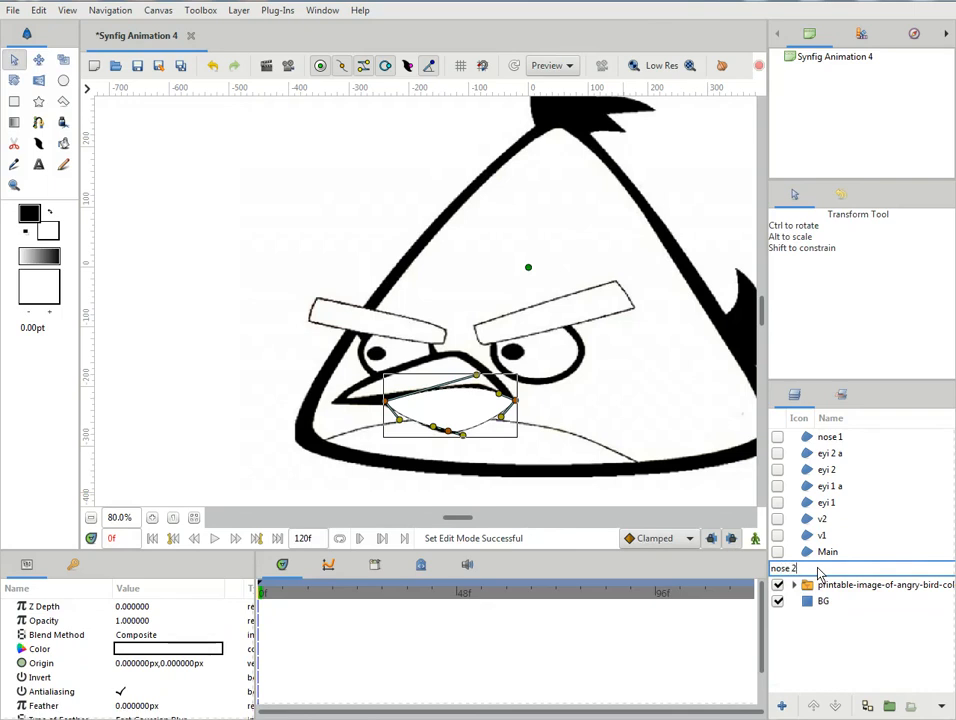
key(Return)
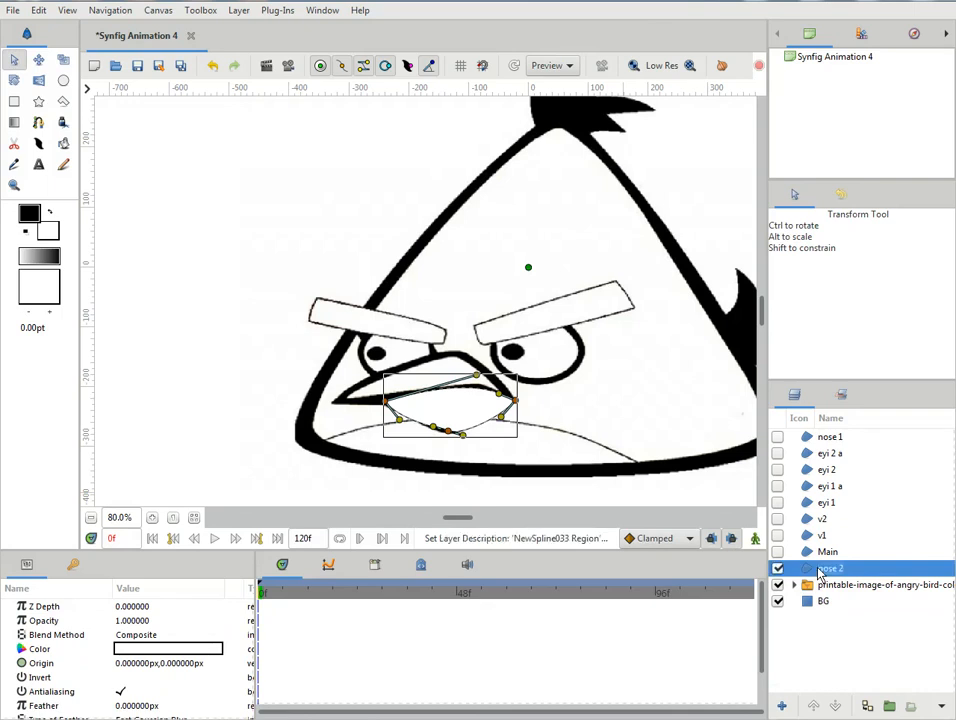
- Raise the nose 2 layer to the top of the layer stack, above nose 1
click(815, 706)
click(815, 706)
click(815, 706)
click(815, 706)
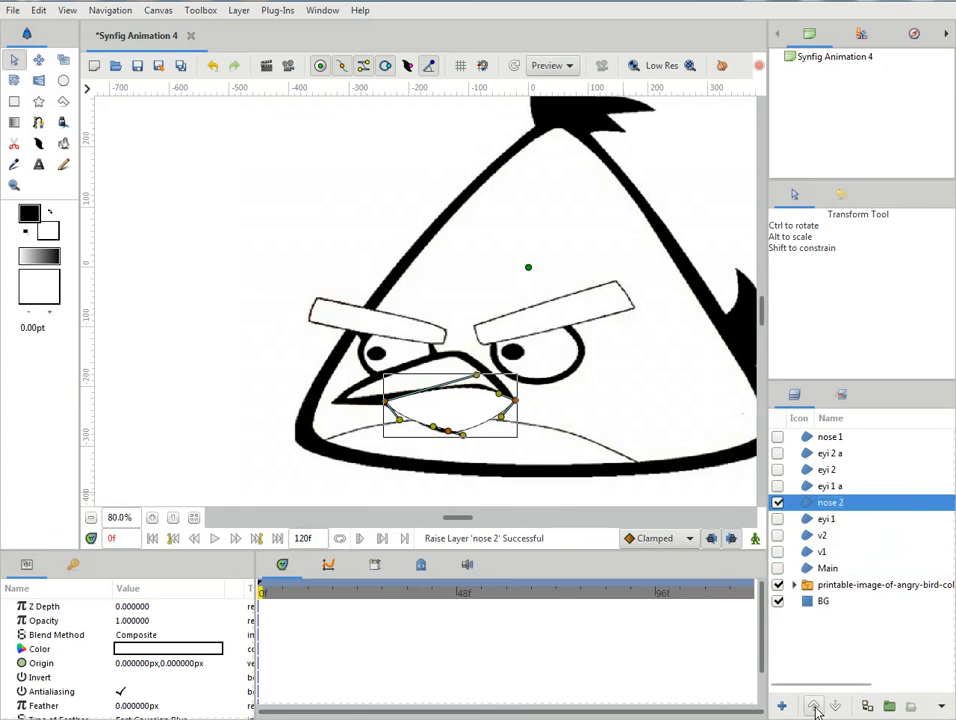
click(815, 706)
click(815, 706)
click(815, 706)
click(815, 706)
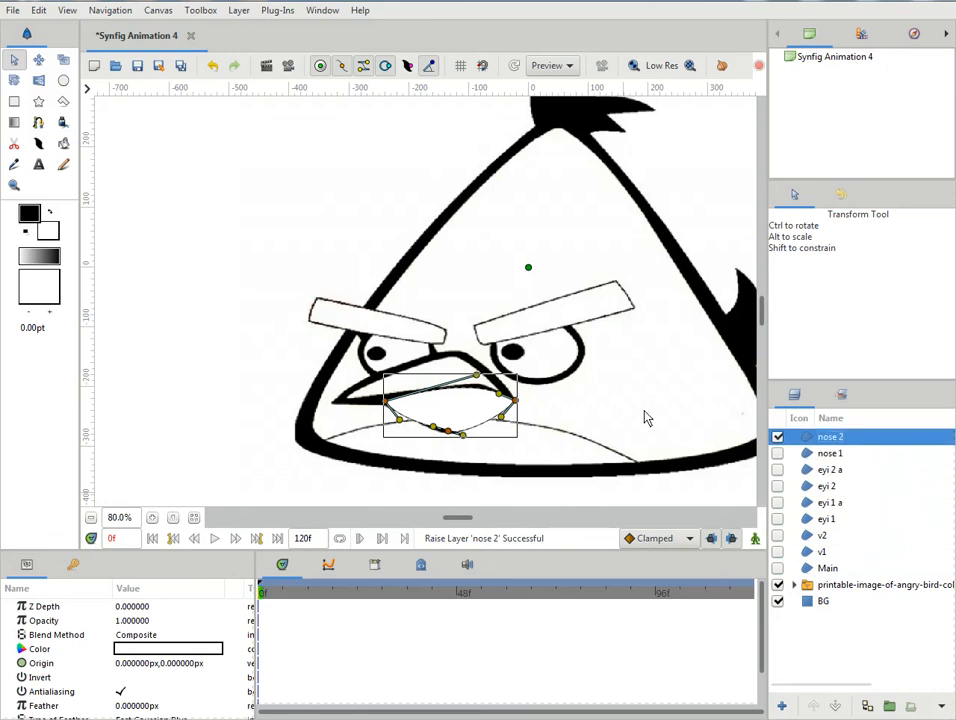
- Set the nose 2 fill colour to bright green, #10FF00
double_click(128, 649)
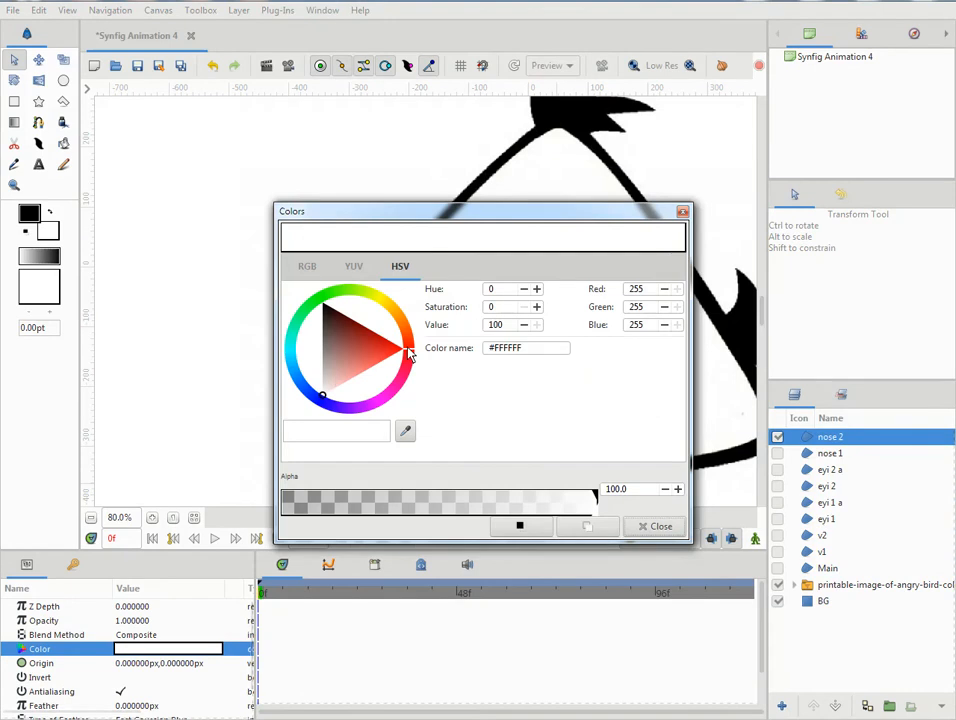
drag(410, 352, 325, 303)
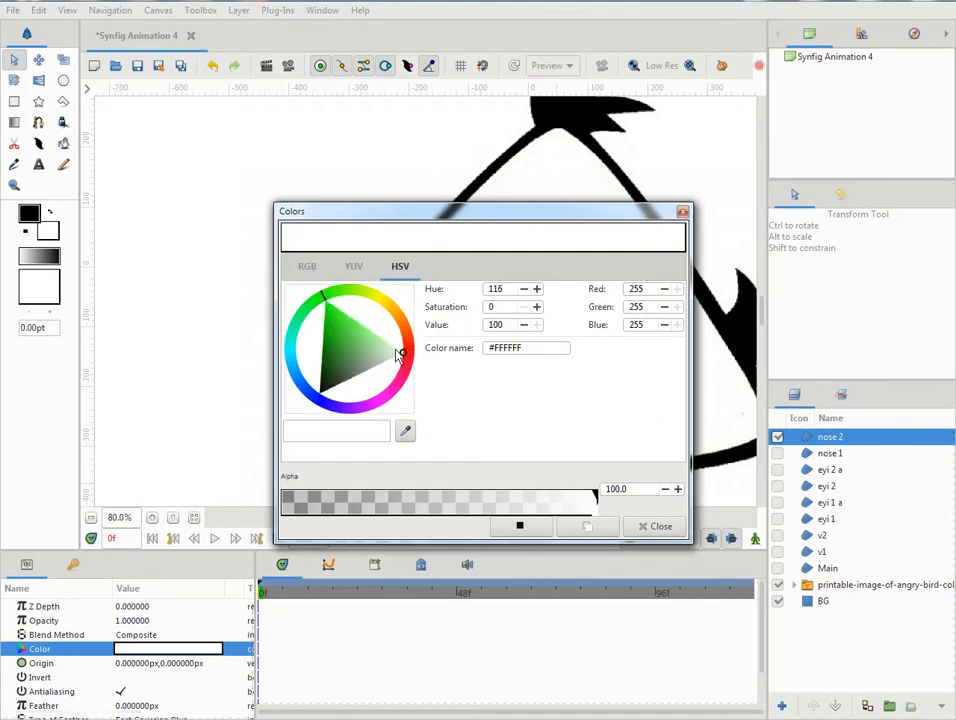
drag(382, 360, 325, 306)
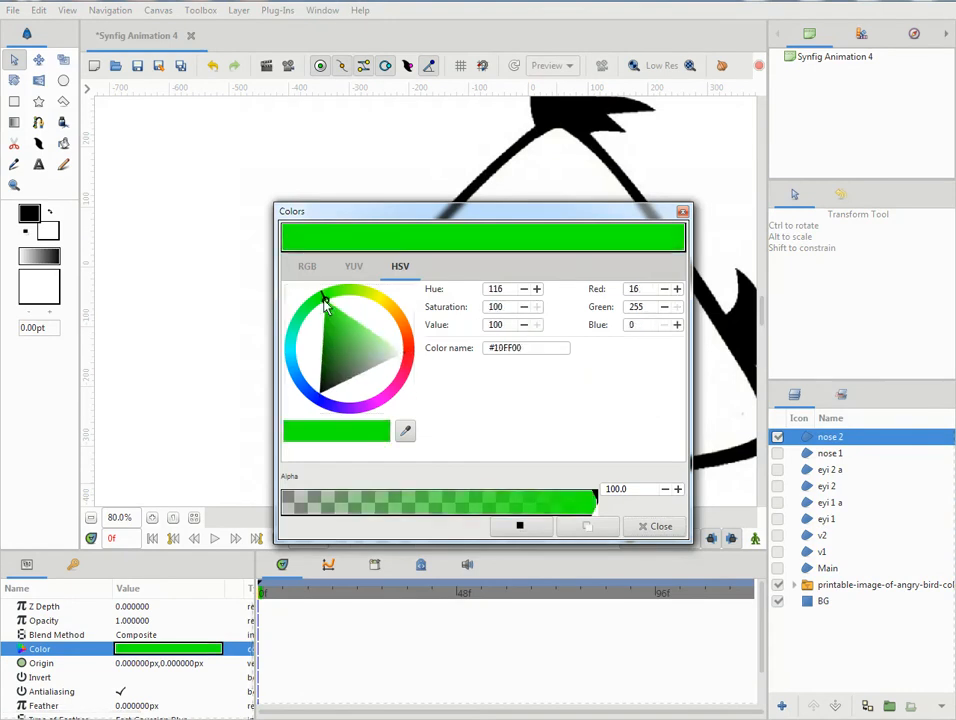
click(656, 526)
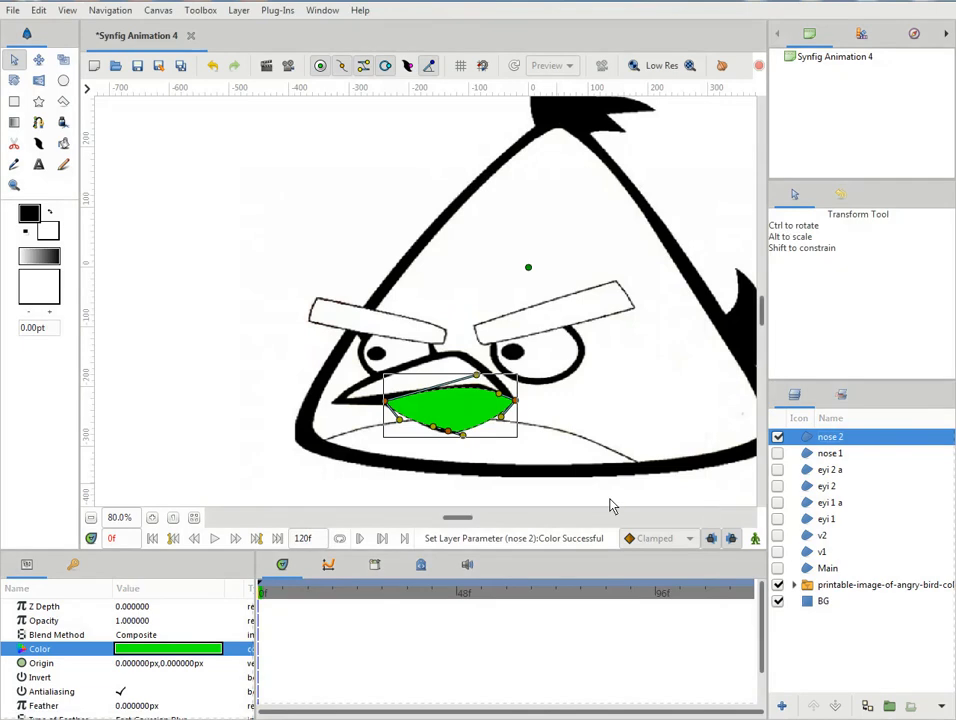
- Make the nose 1 layer visible and compare its outline with that of nose 2
click(778, 455)
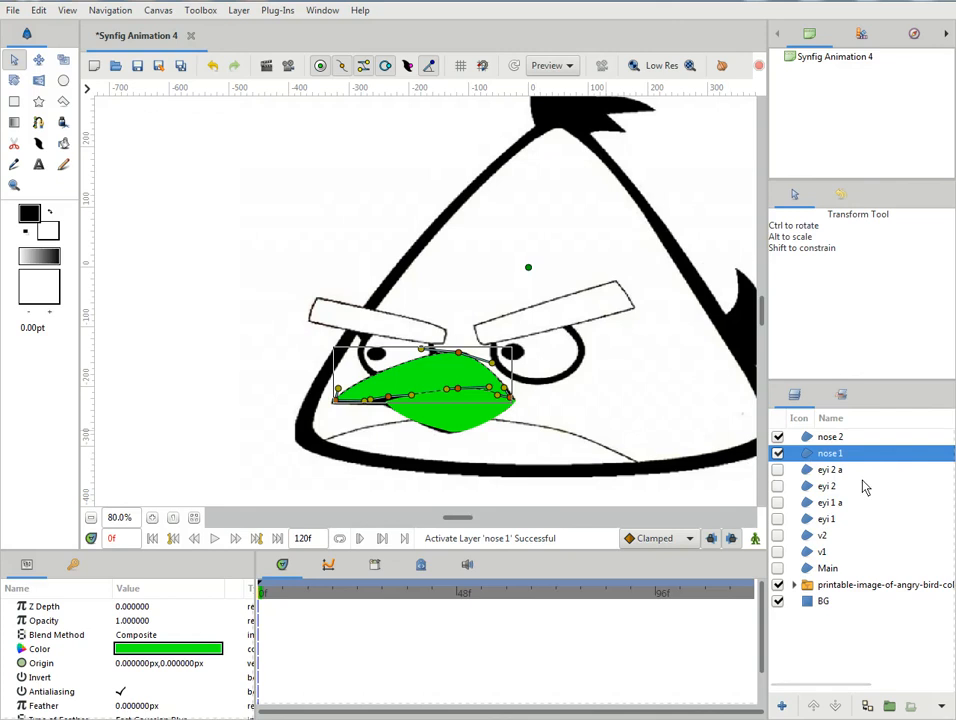
click(810, 439)
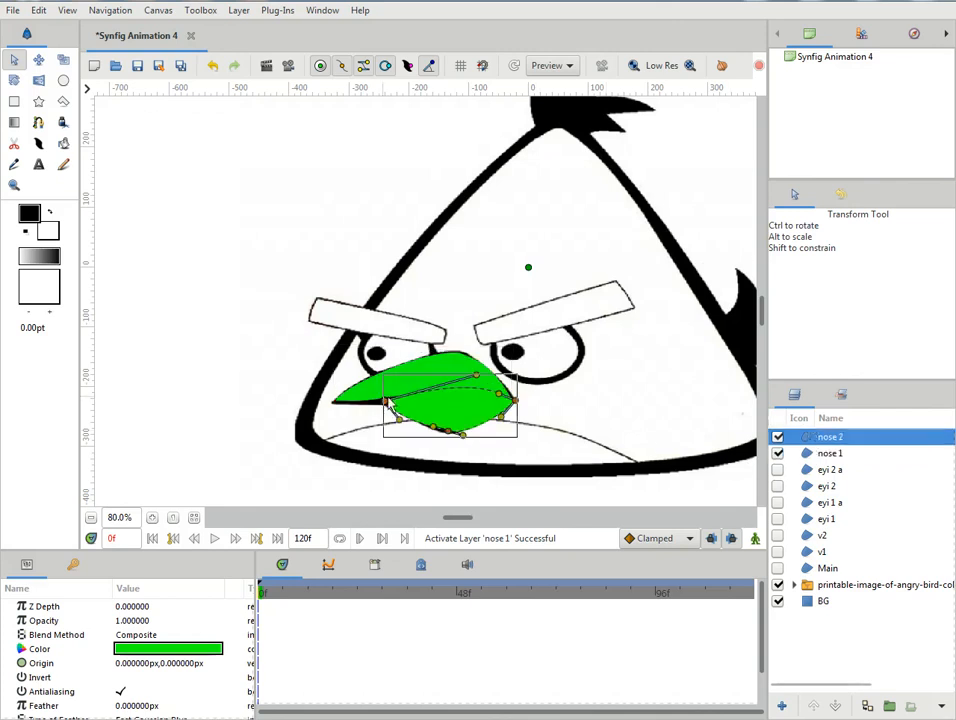
click(800, 454)
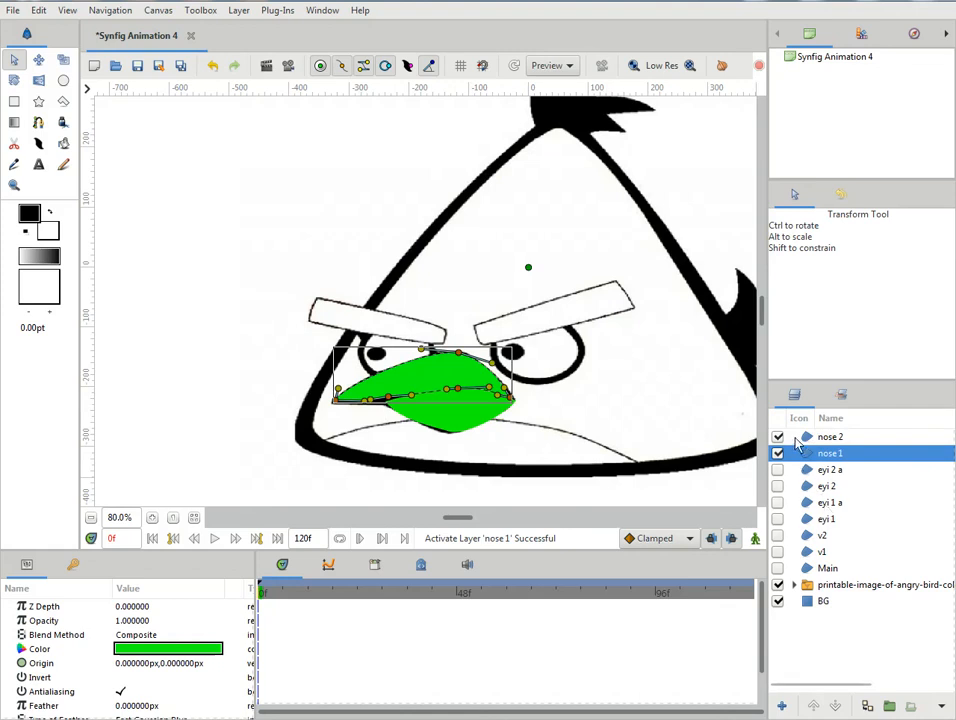
- Toggle the visibility of the nose 1 and nose 2 layers to check both beak regions against the reference
click(778, 437)
click(778, 437)
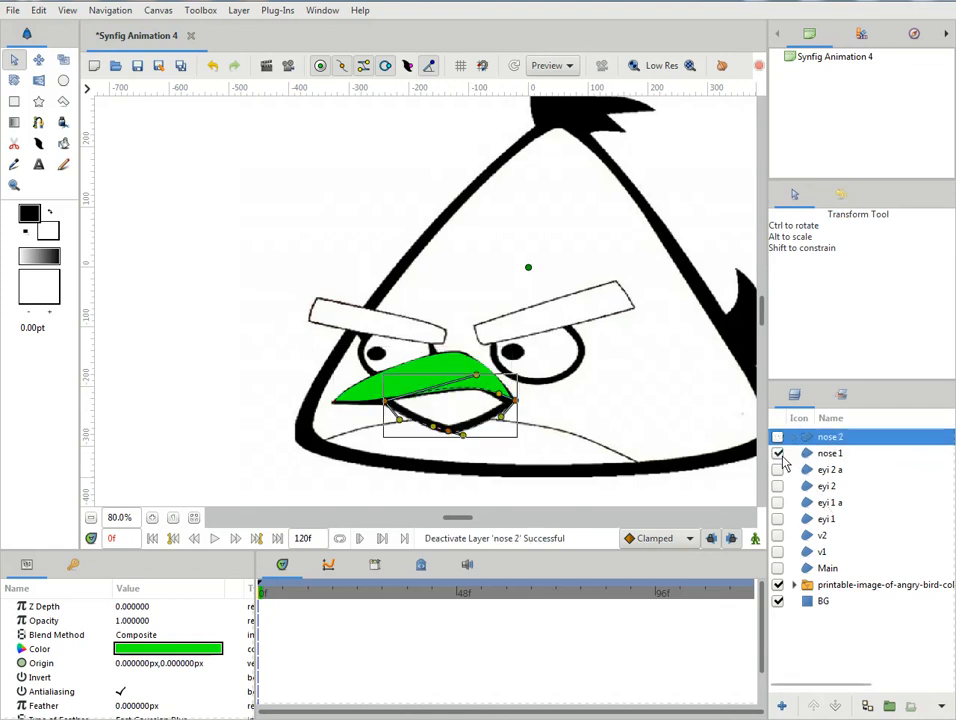
click(779, 453)
click(778, 437)
click(778, 453)
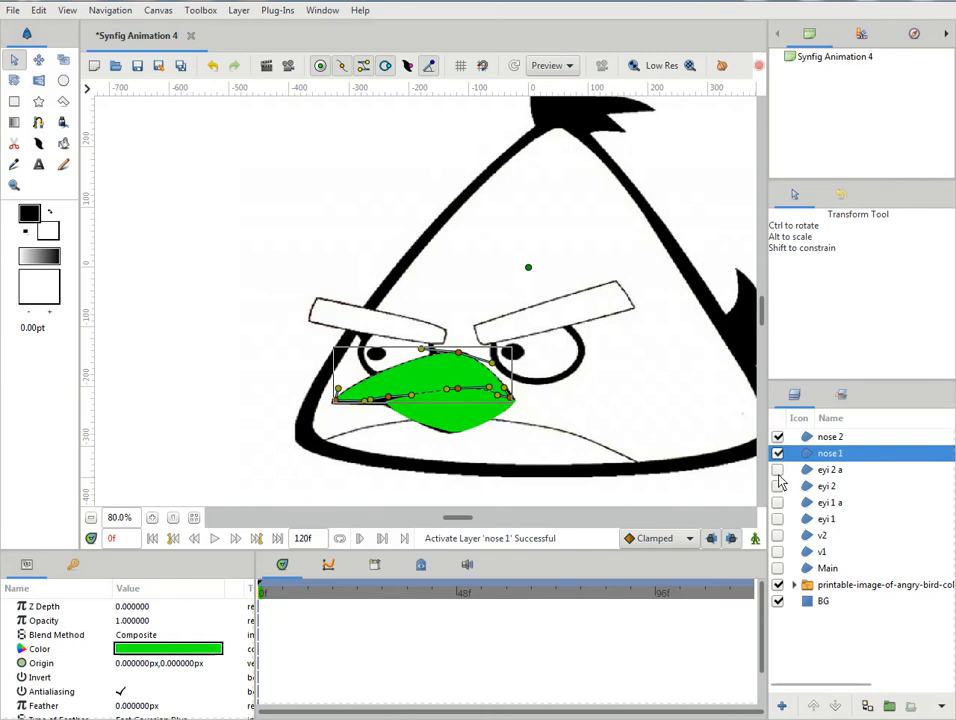
- Make the eye, pupil, eyebrow and Main layers visible and review the whole coloured bird
click(778, 469)
click(778, 487)
click(778, 502)
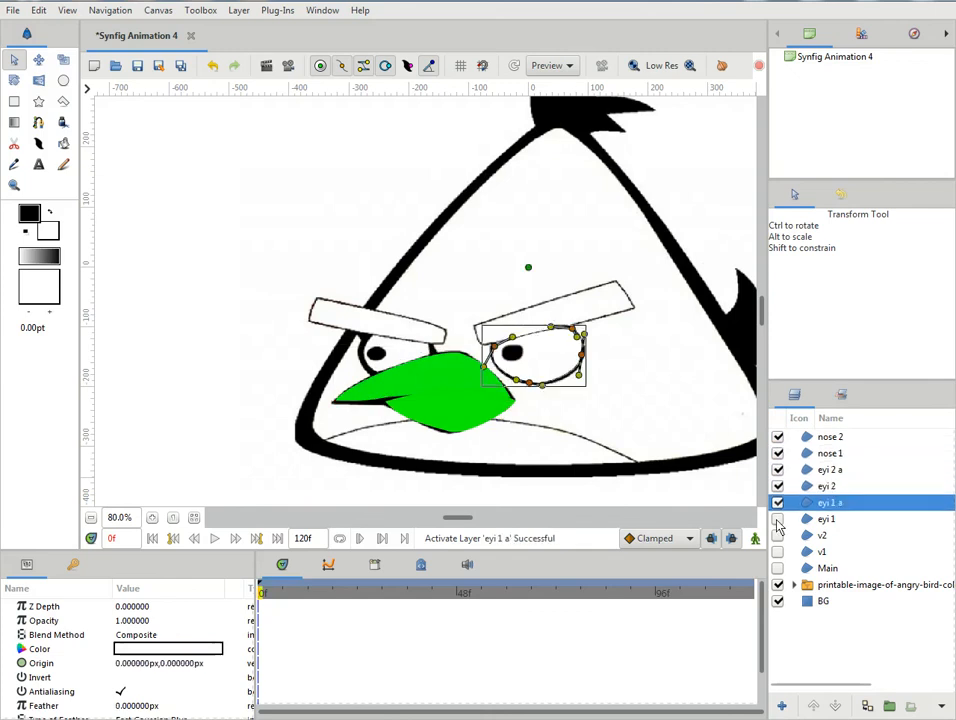
click(778, 519)
click(778, 535)
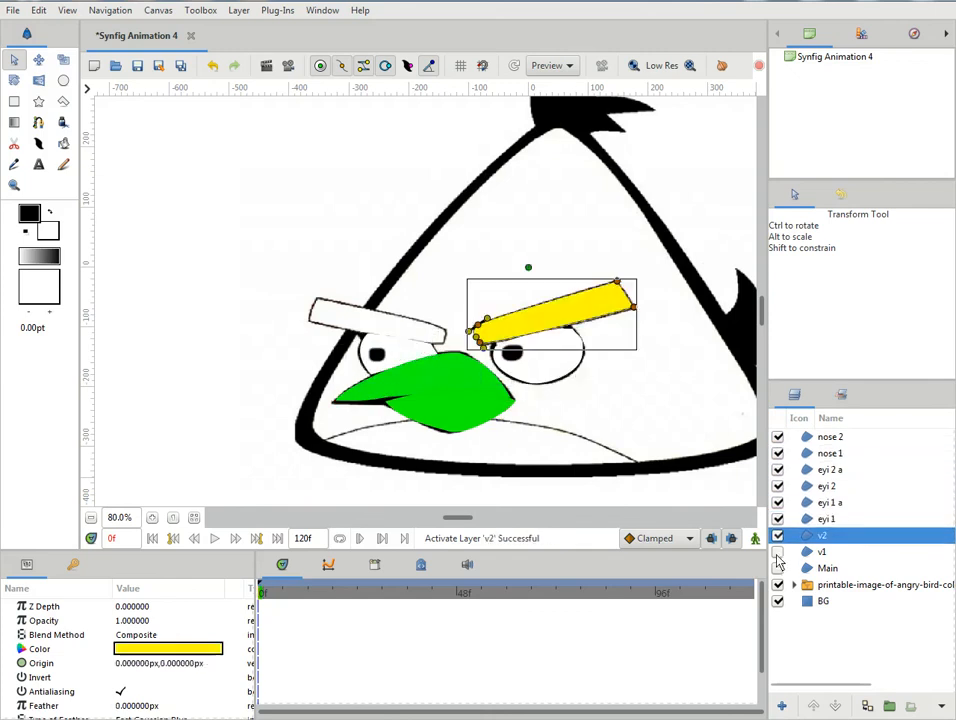
click(778, 552)
click(778, 568)
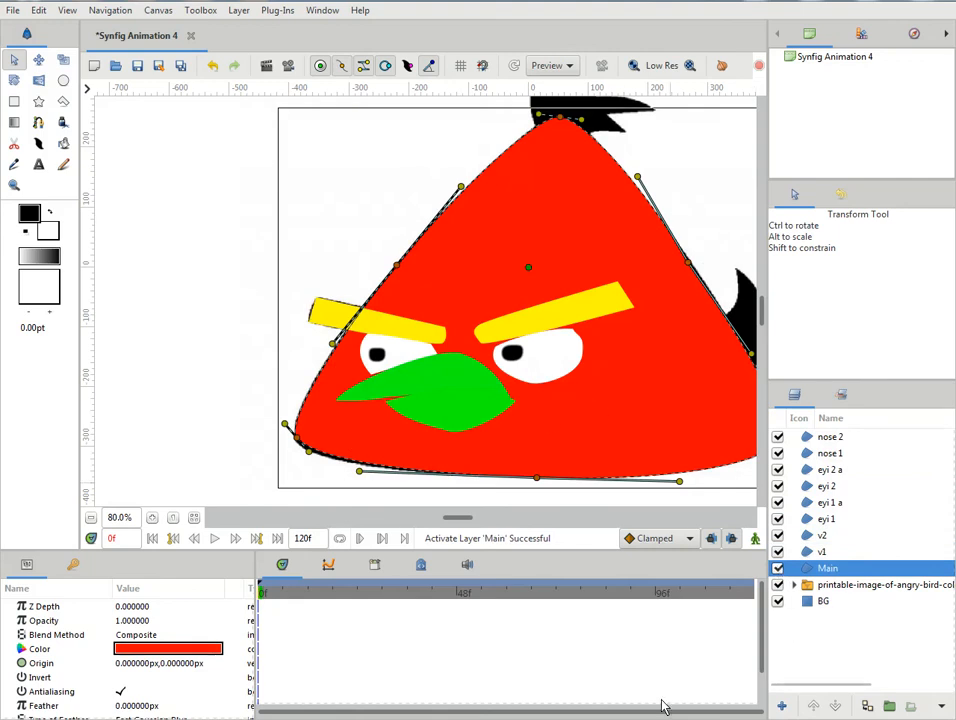
drag(471, 525, 503, 525)
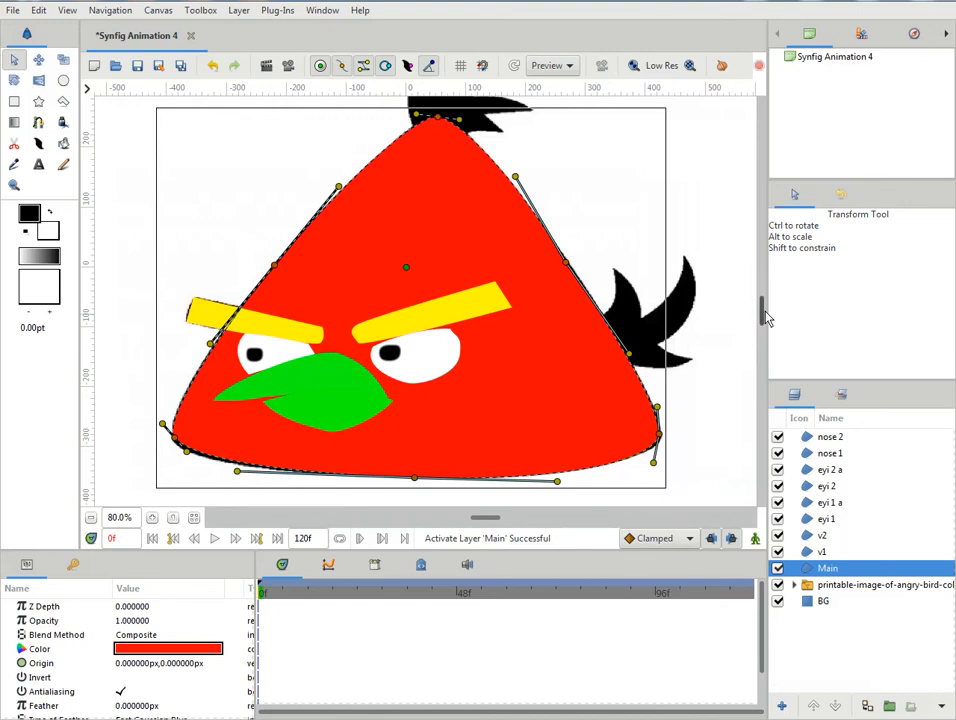
drag(762, 316, 762, 303)
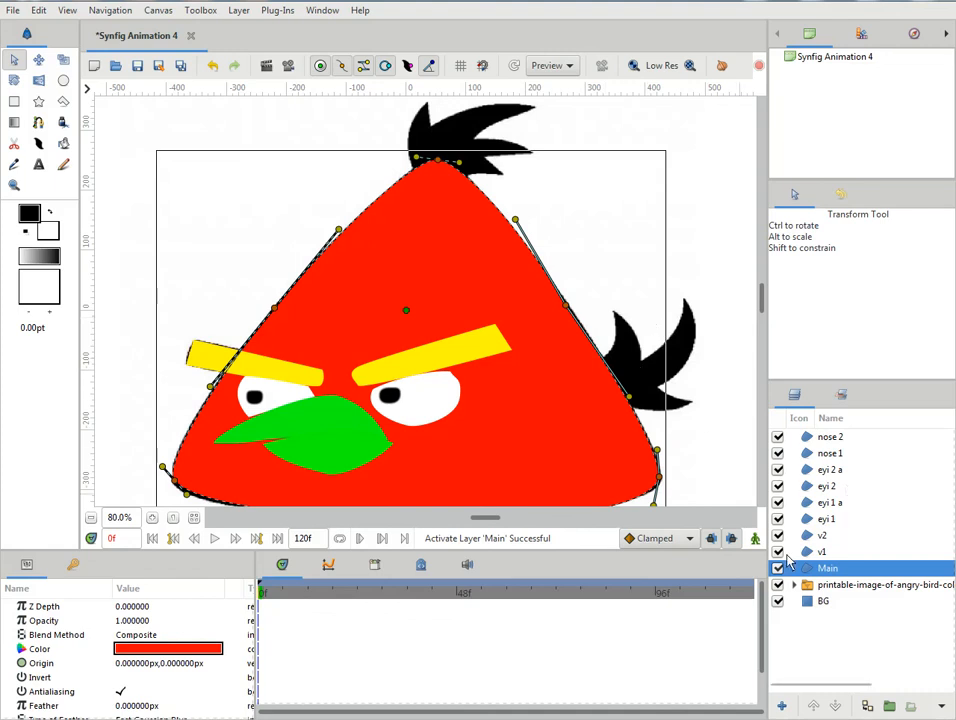
- Hide all traced layers from Main up to nose 2, leaving only the reference image and BG visible
click(778, 568)
click(778, 552)
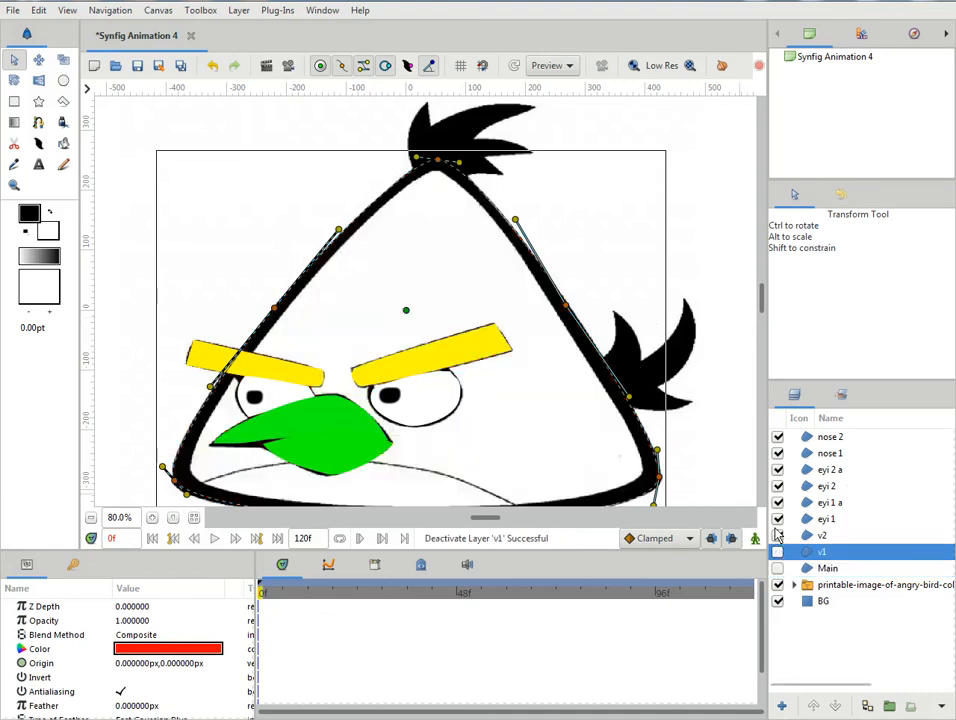
click(782, 519)
click(778, 519)
click(778, 535)
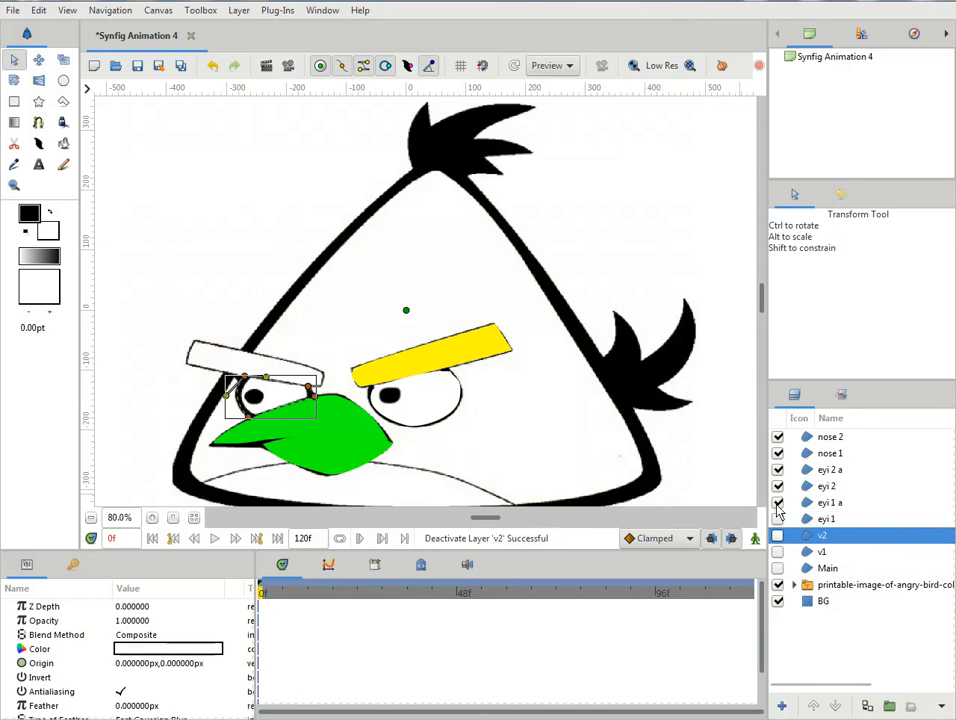
click(778, 502)
click(778, 486)
click(778, 469)
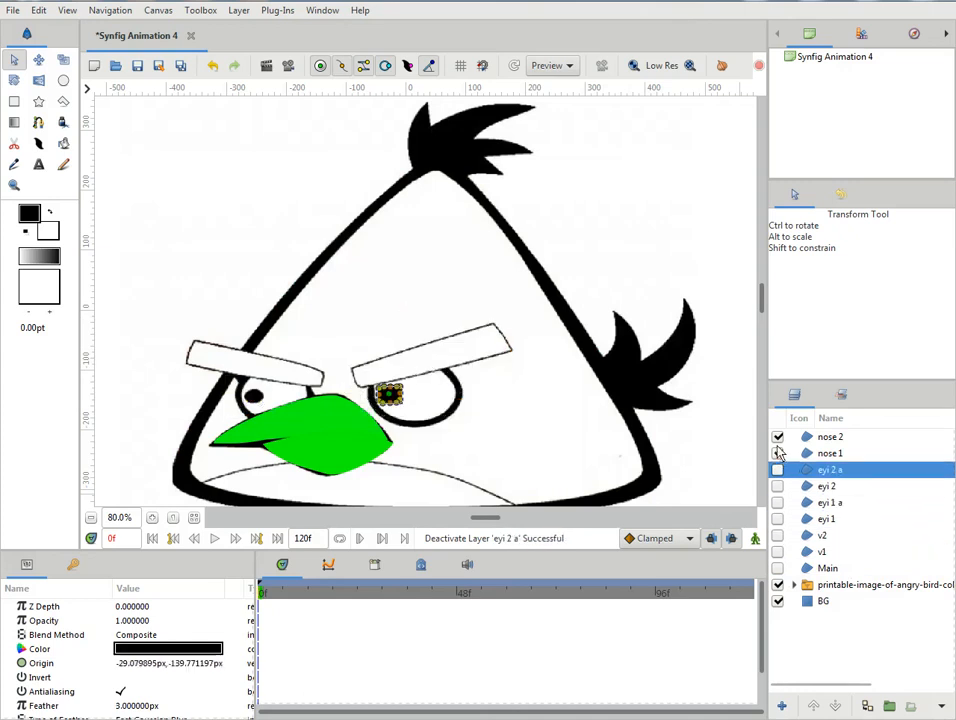
click(778, 453)
click(778, 437)
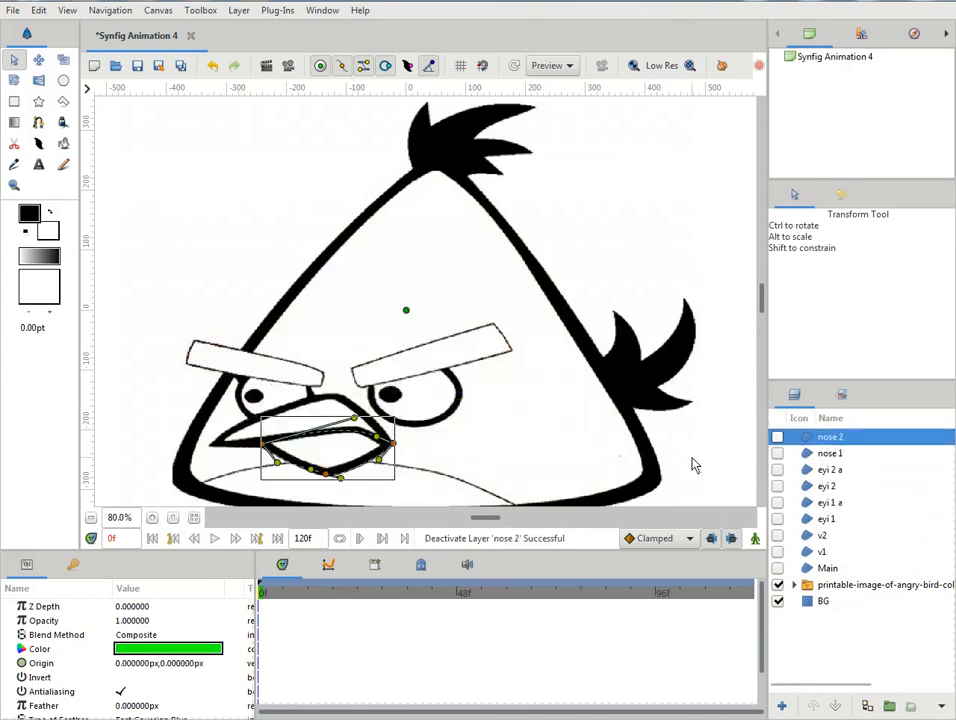
- Trace the head feather tuft with the Spline tool, placing vertices at its tips and notches, and loop the spline
click(38, 122)
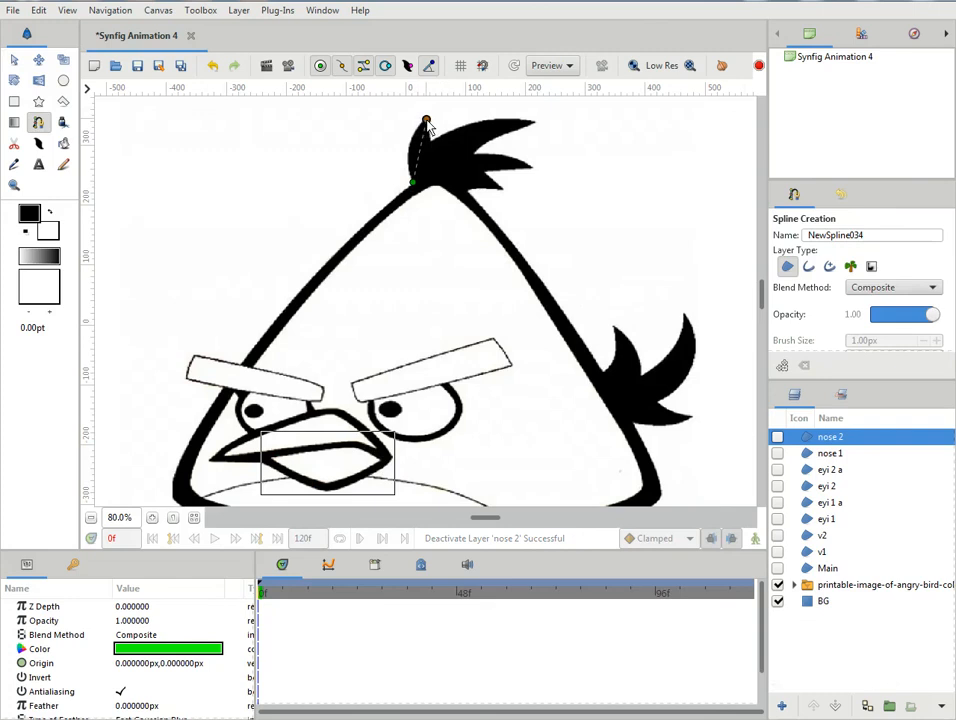
click(531, 122)
click(472, 153)
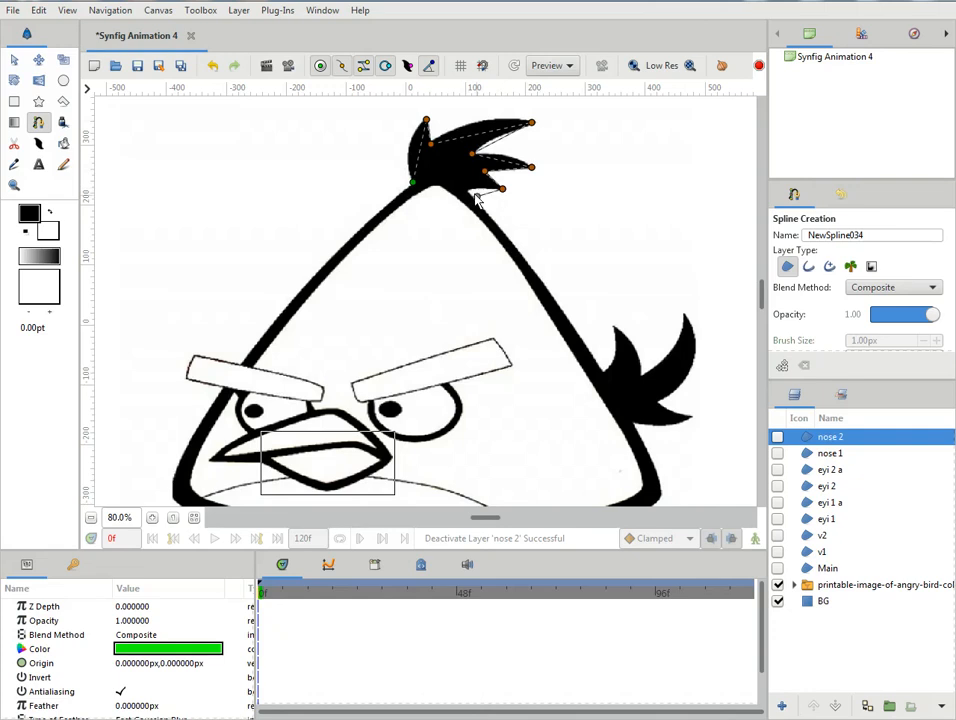
right_click(412, 183)
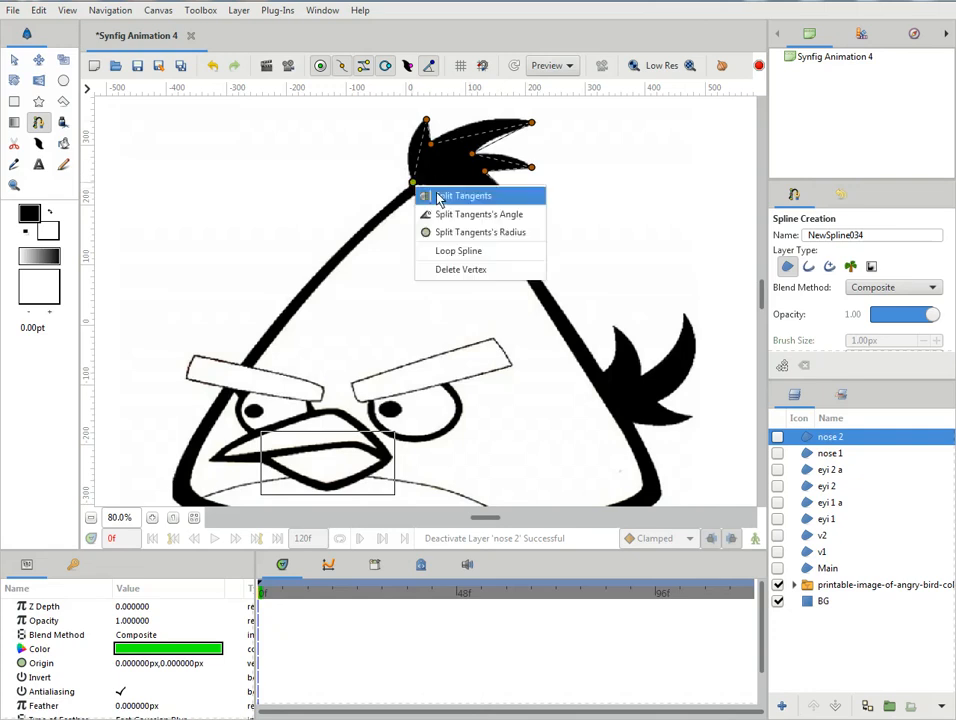
click(440, 250)
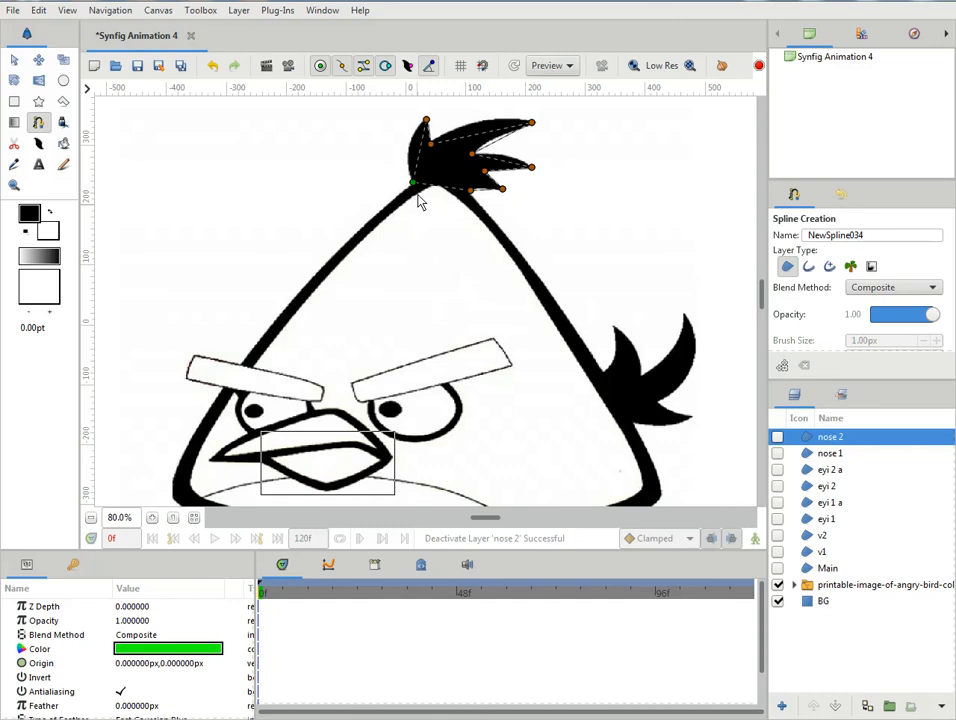
- Split the tangents at the tip of the tuft's short first feather and bend its outer edge to the reference
click(426, 120)
drag(426, 120, 413, 120)
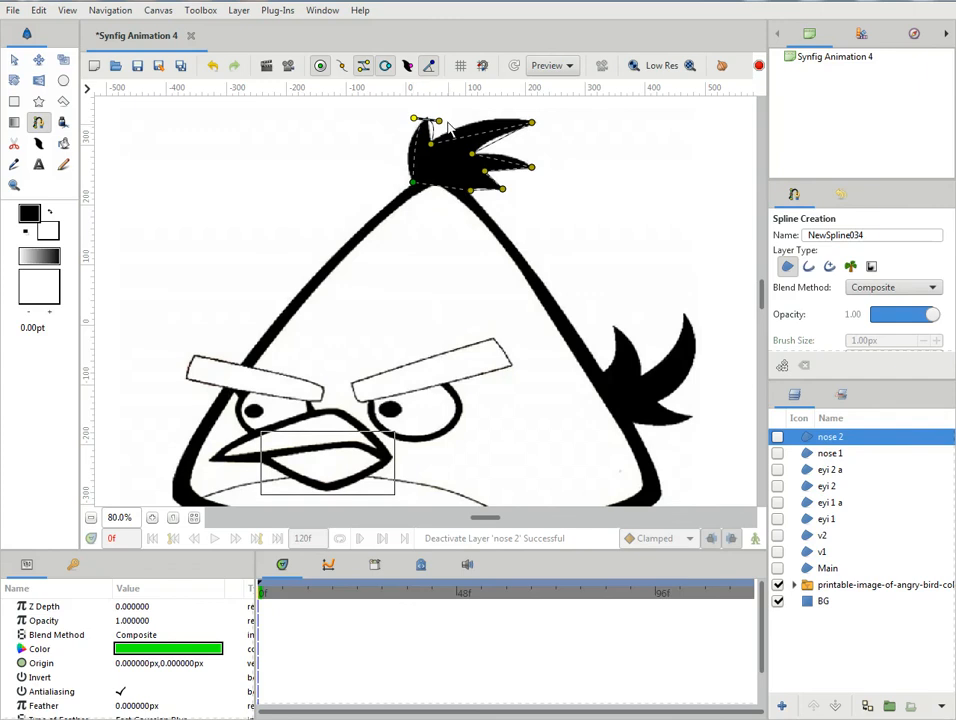
right_click(439, 122)
click(468, 136)
drag(440, 121, 412, 118)
drag(414, 183, 401, 174)
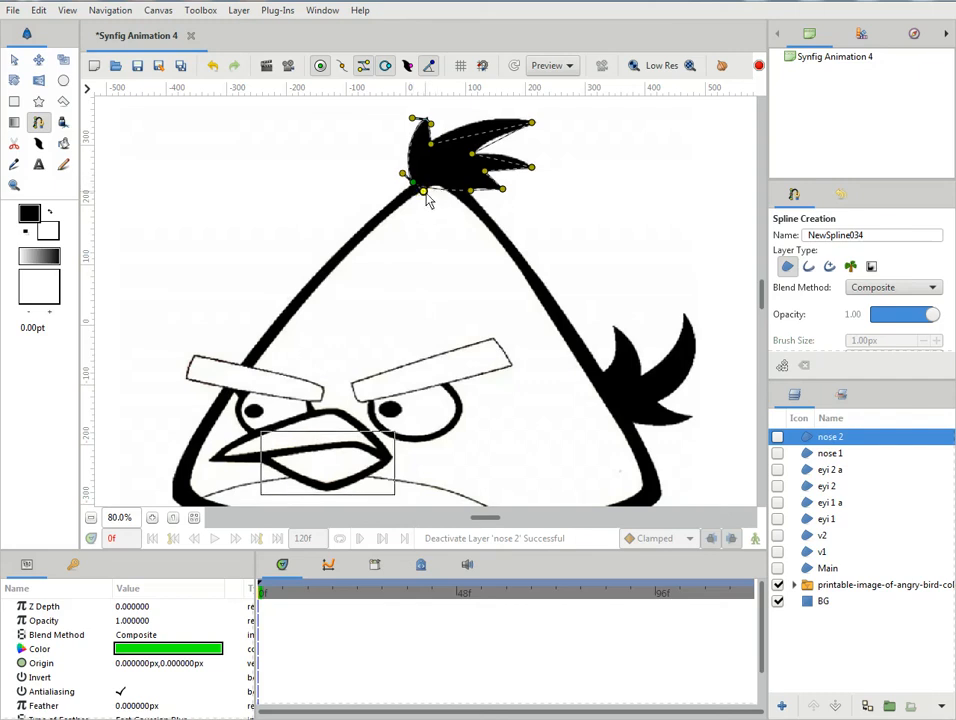
- Split the tangents at the tuft's left base vertex and adjust the curves at both base corners
right_click(425, 198)
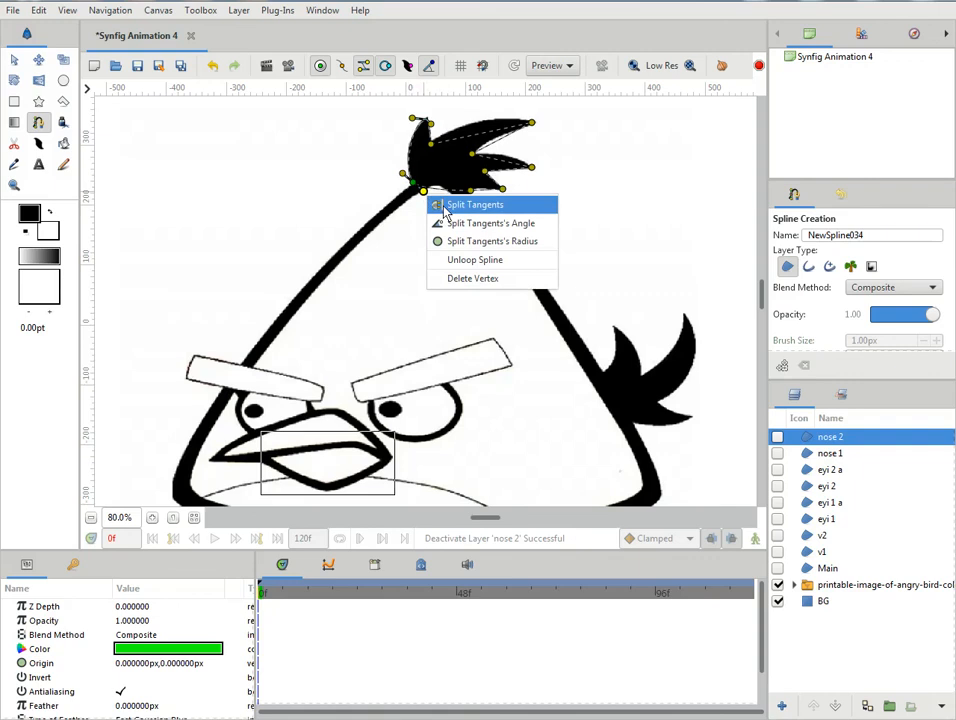
click(432, 205)
drag(402, 174, 400, 168)
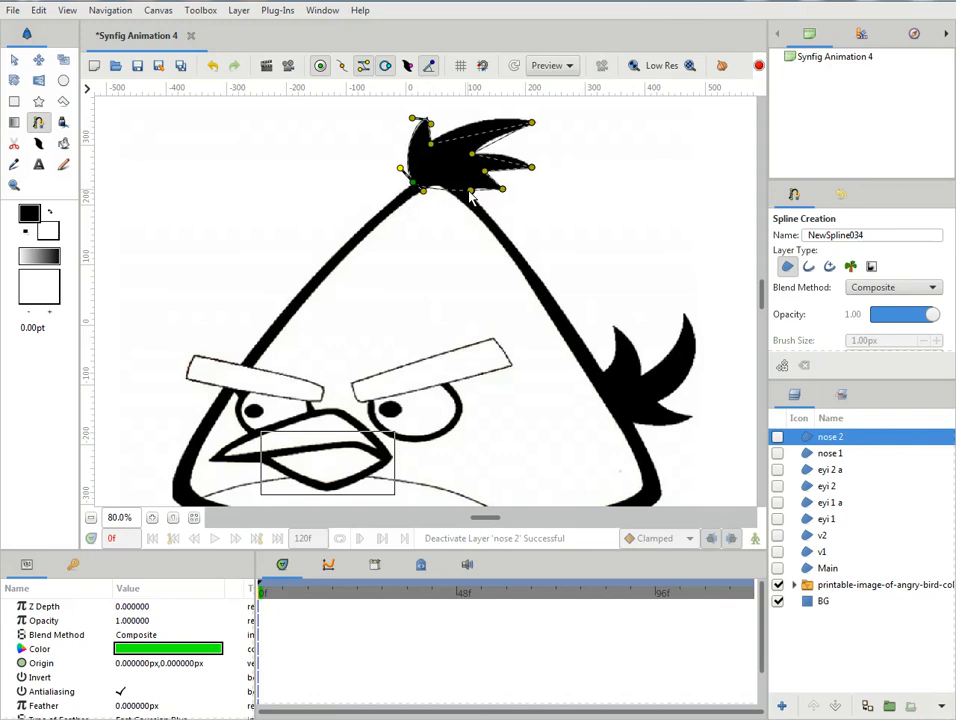
drag(471, 191, 458, 194)
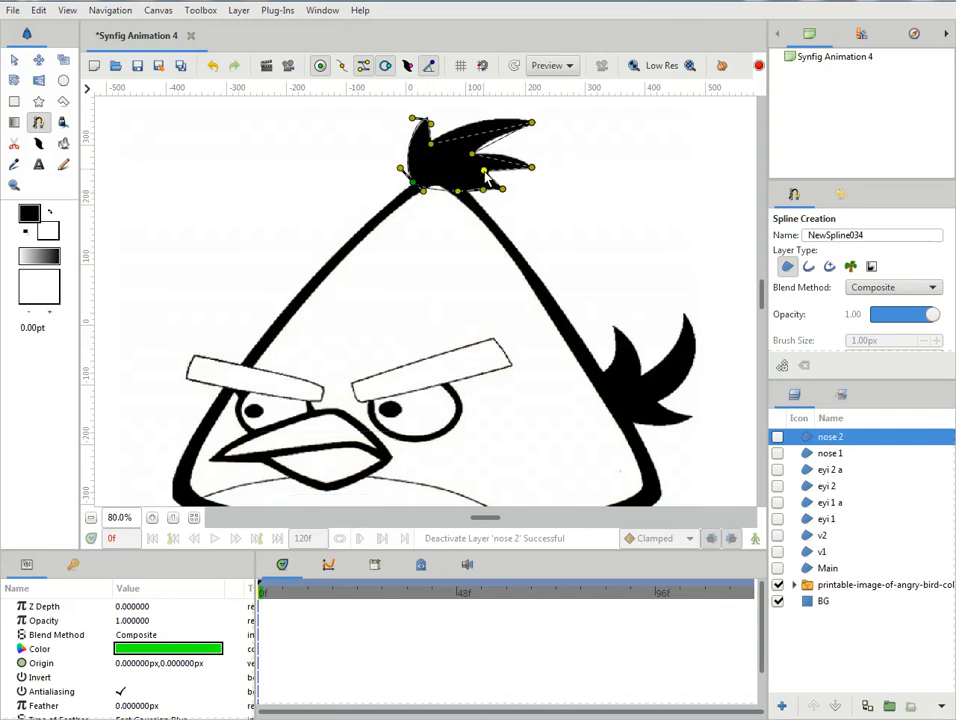
- Split the tangents at the middle feather's tip and the notch above it, and fit the curves to the reference
drag(533, 170, 535, 157)
right_click(528, 179)
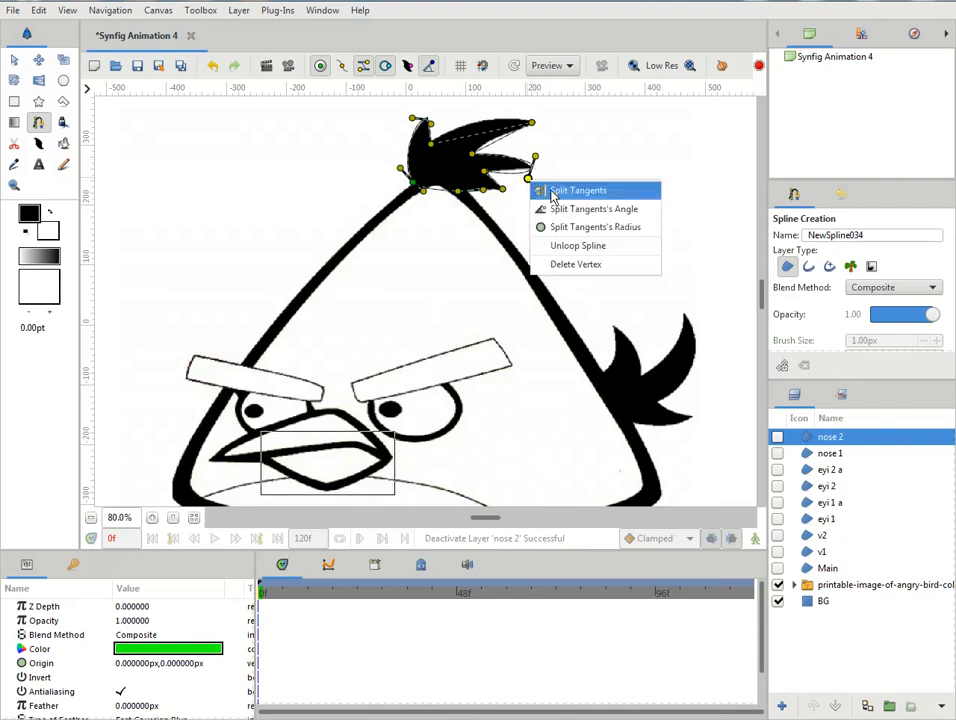
click(544, 188)
drag(522, 175, 475, 160)
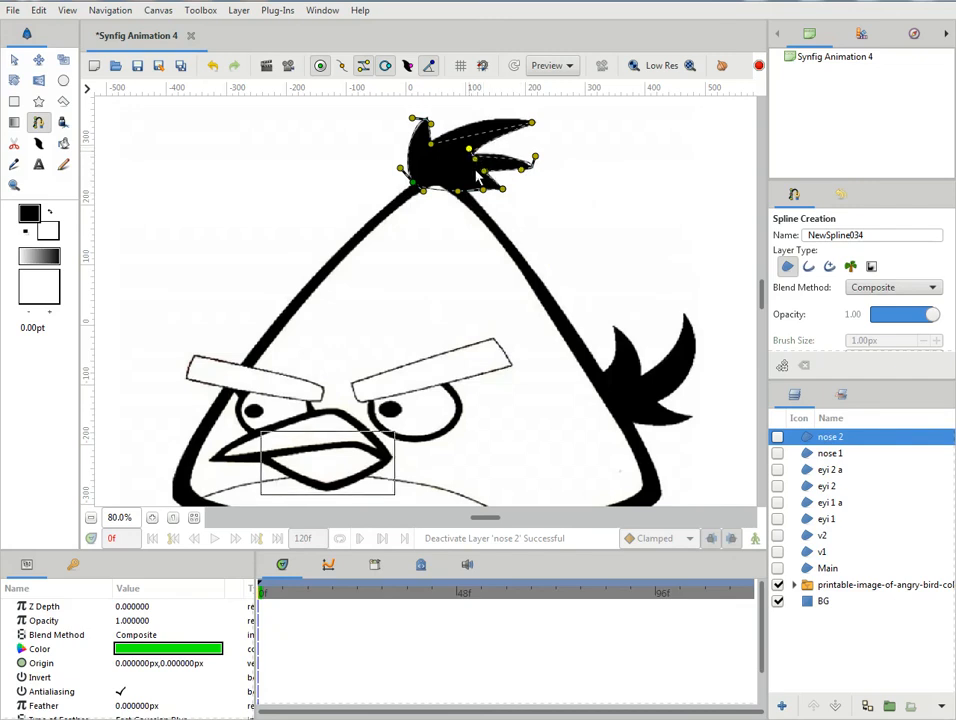
right_click(475, 155)
click(486, 157)
drag(475, 160, 475, 157)
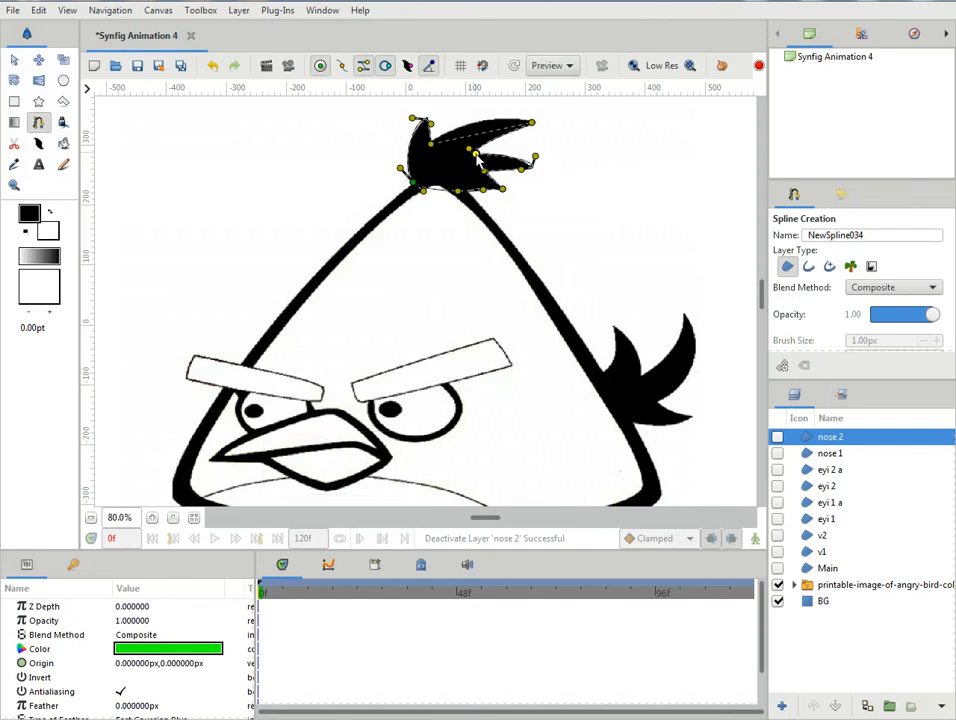
- Split the tangents at the long upper feather's tip and curve both of its edges to match the reference
mouse_move(535, 128)
mouse_down()
mouse_move(532, 110)
mouse_move(522, 110)
mouse_up()
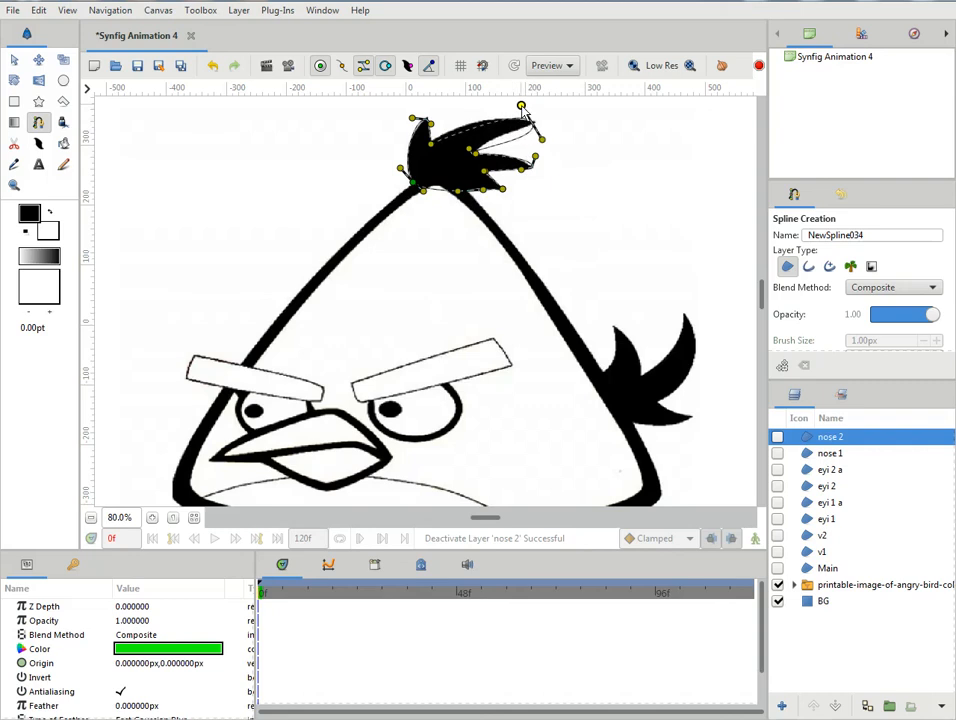
right_click(541, 140)
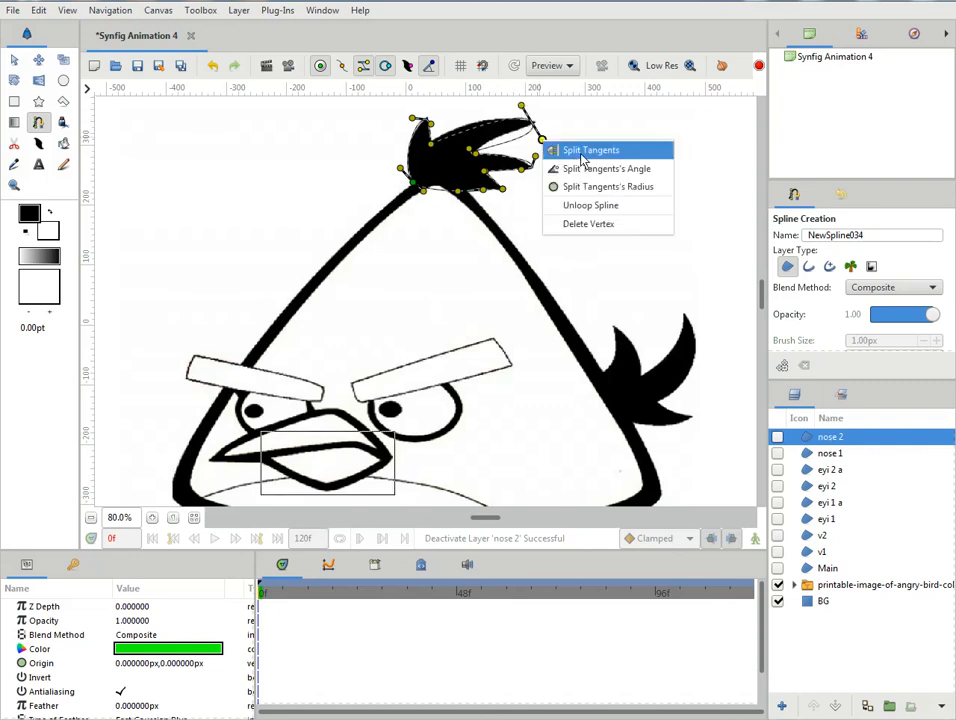
click(578, 152)
drag(542, 145, 513, 138)
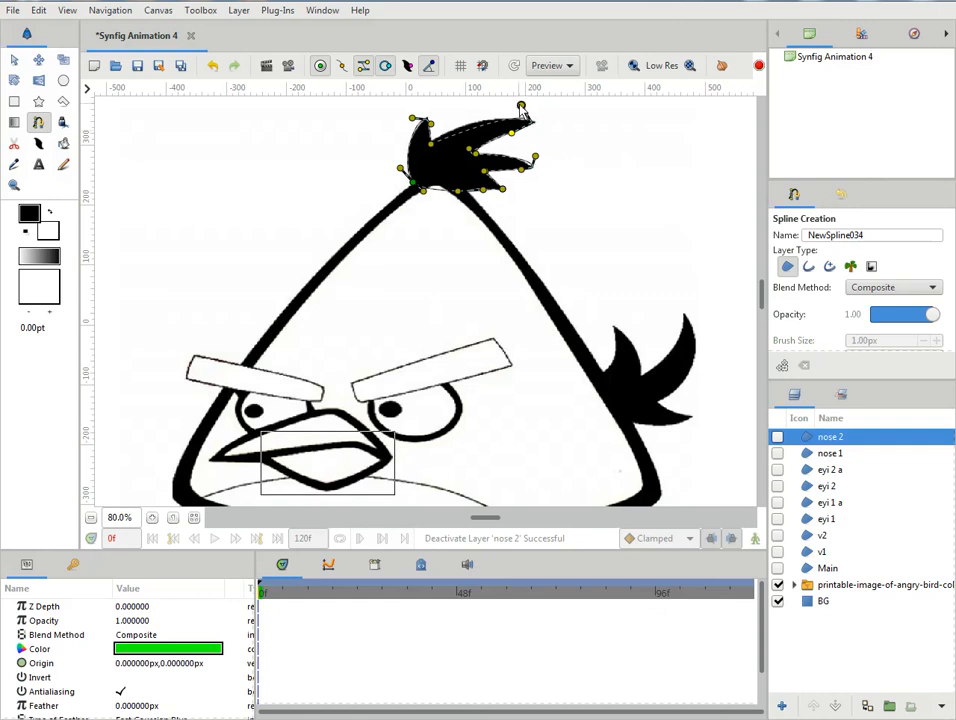
drag(520, 107, 472, 110)
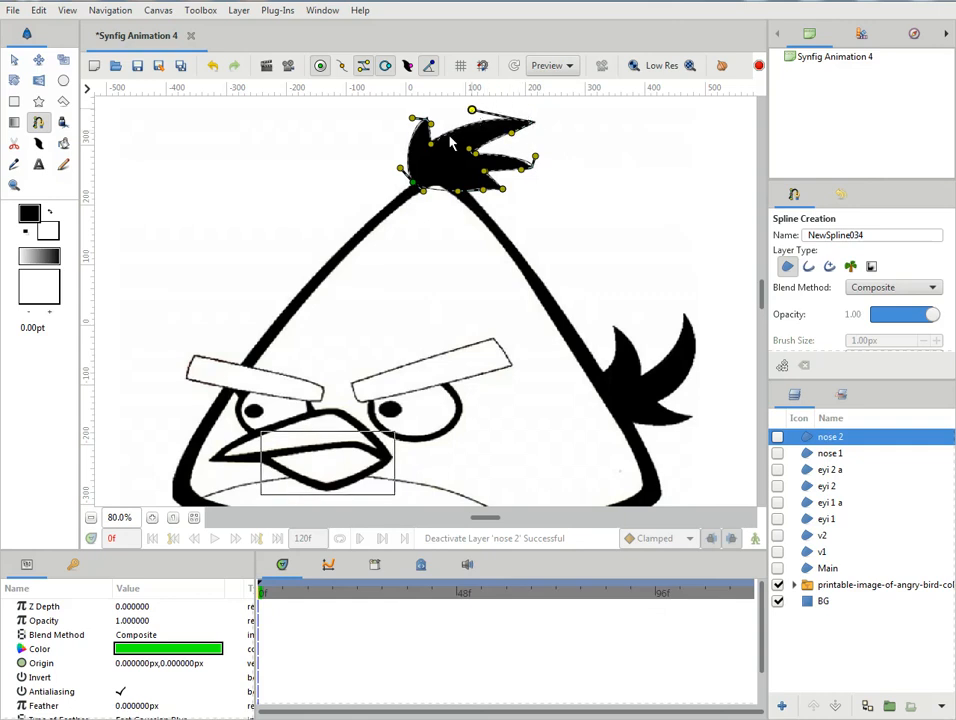
- Split and adjust the tangents at the notch between the first and long feathers, and finish the spline as a region
mouse_move(431, 143)
mouse_down()
mouse_move(439, 129)
mouse_move(444, 149)
mouse_up()
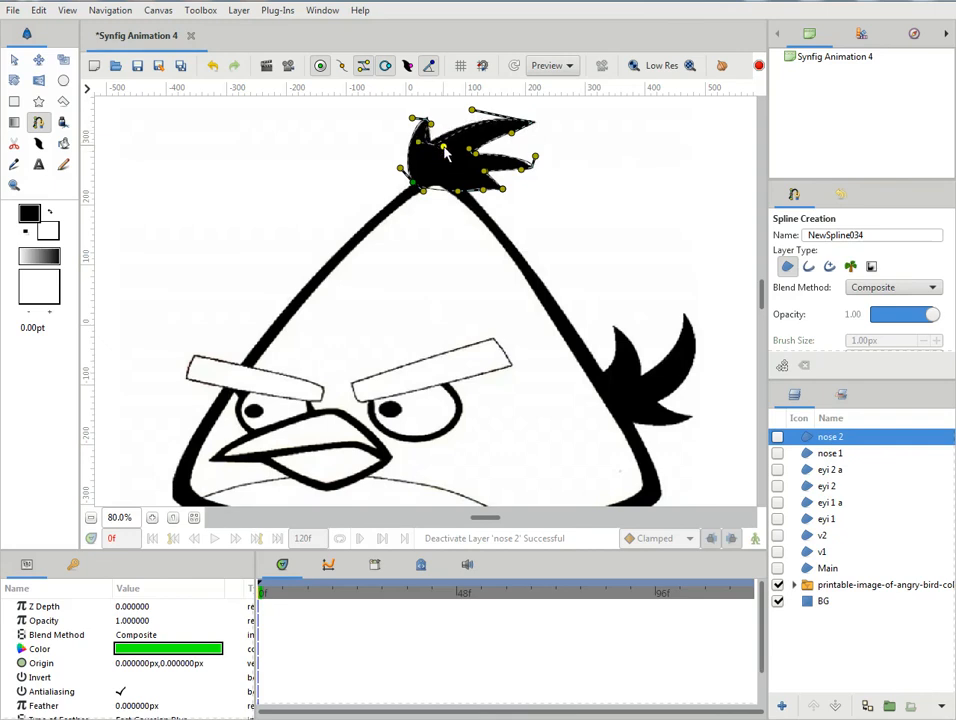
right_click(446, 150)
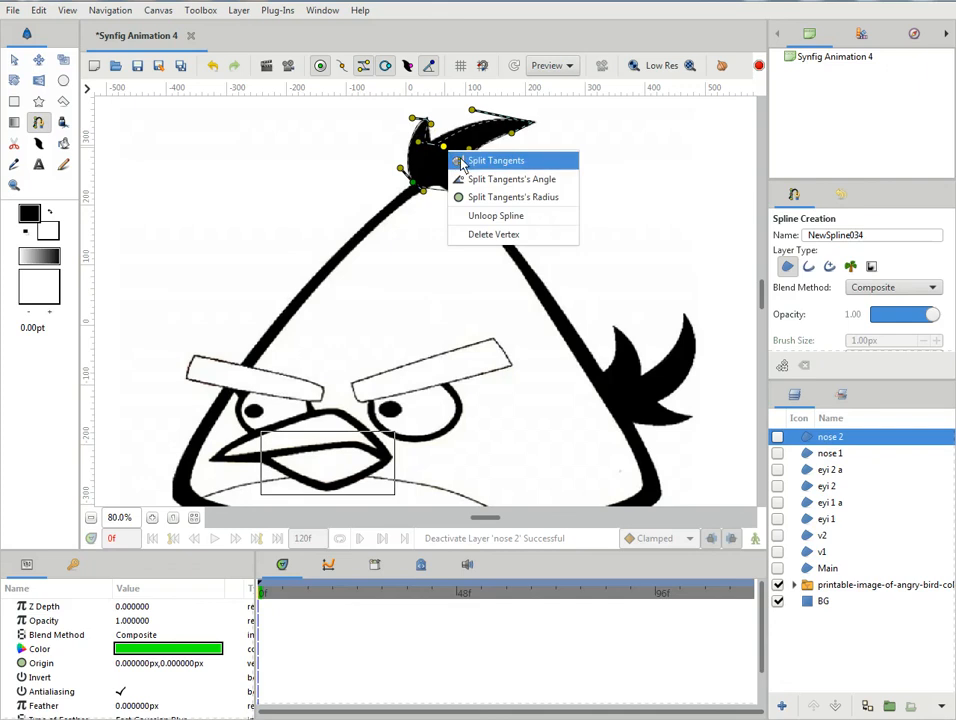
click(461, 159)
drag(418, 143, 429, 138)
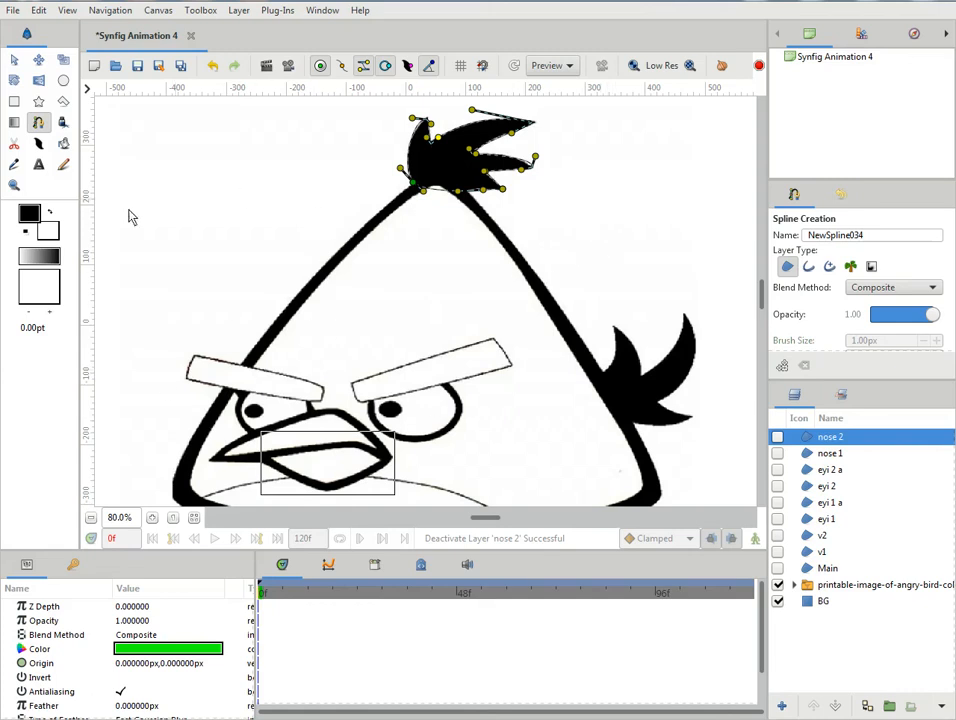
click(14, 59)
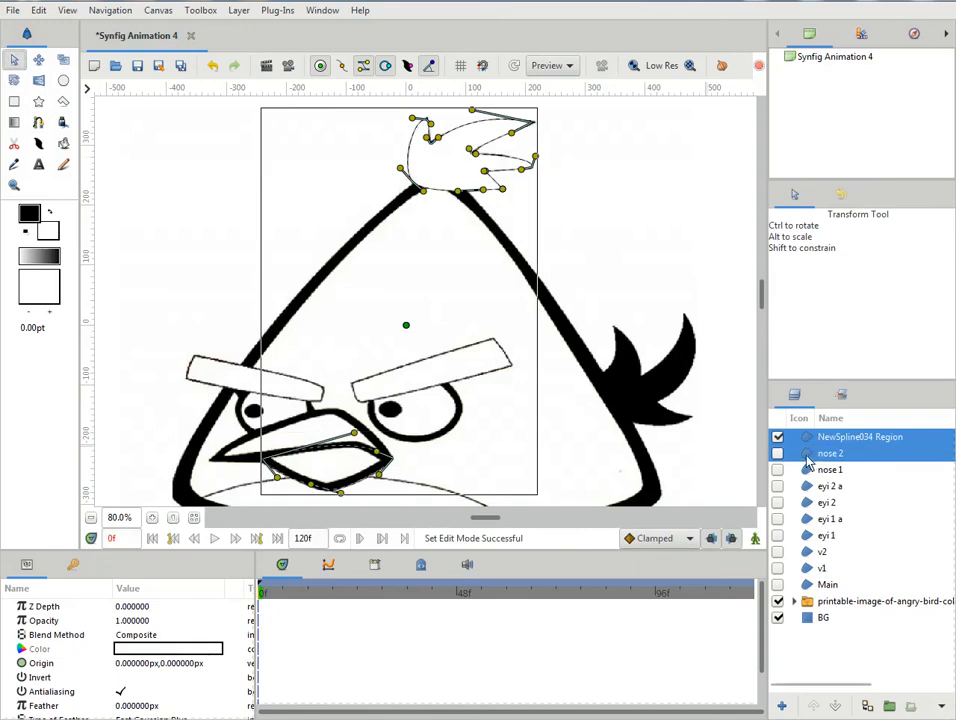
- Select only the new head tuft region and rename it as "hear"
click(810, 455)
click(822, 437)
click(820, 438)
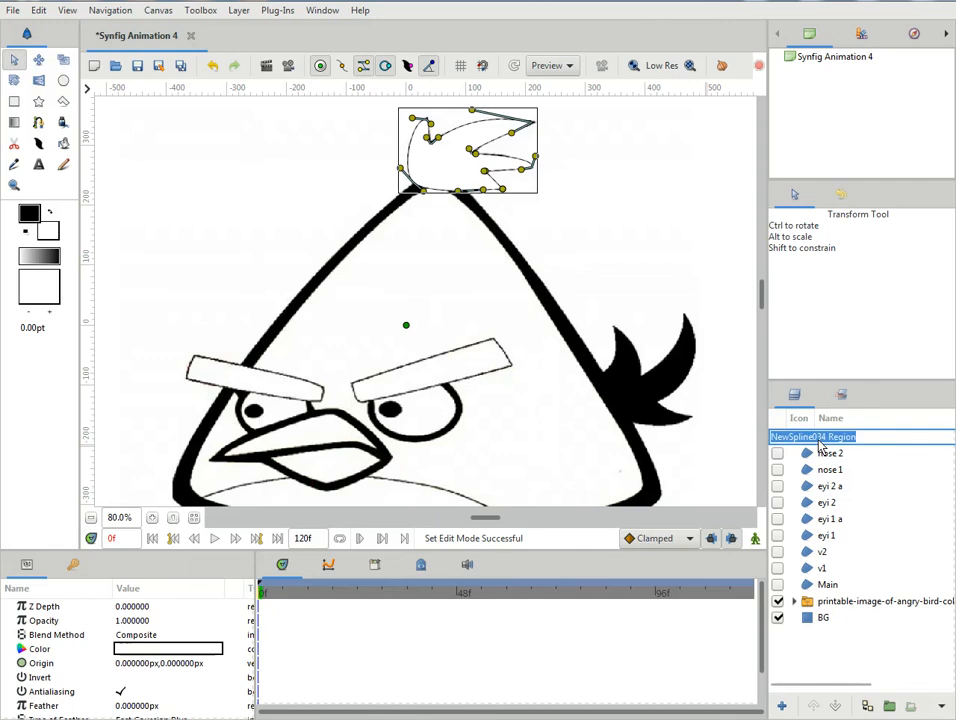
text(hear)
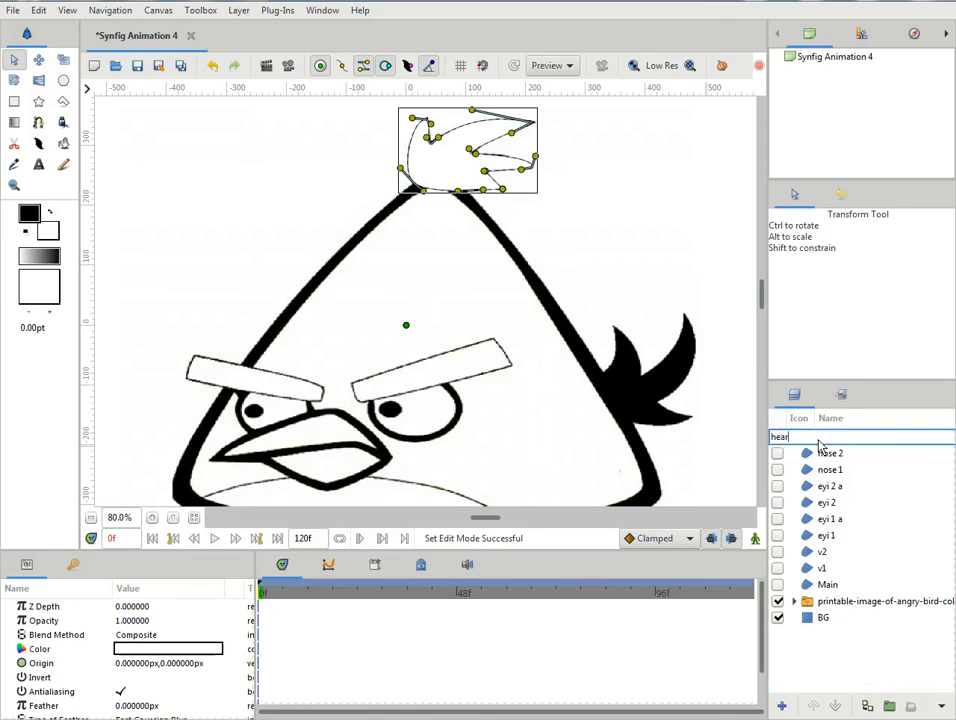
key(Return)
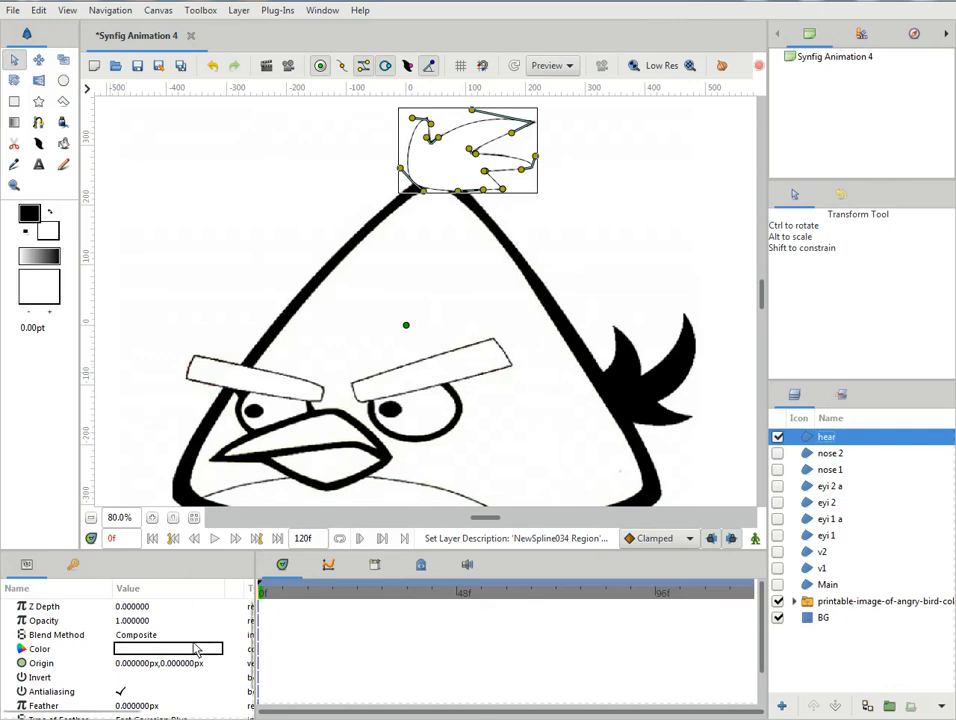
- Set the hear layer's fill colour to blue, #0049FF
double_click(191, 650)
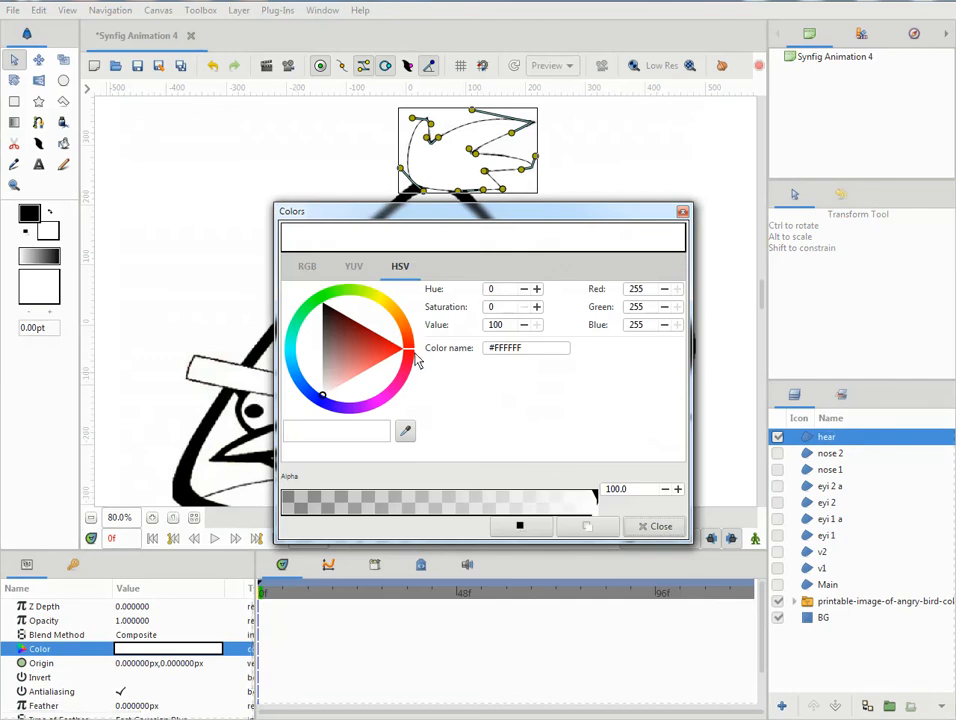
drag(412, 363, 307, 400)
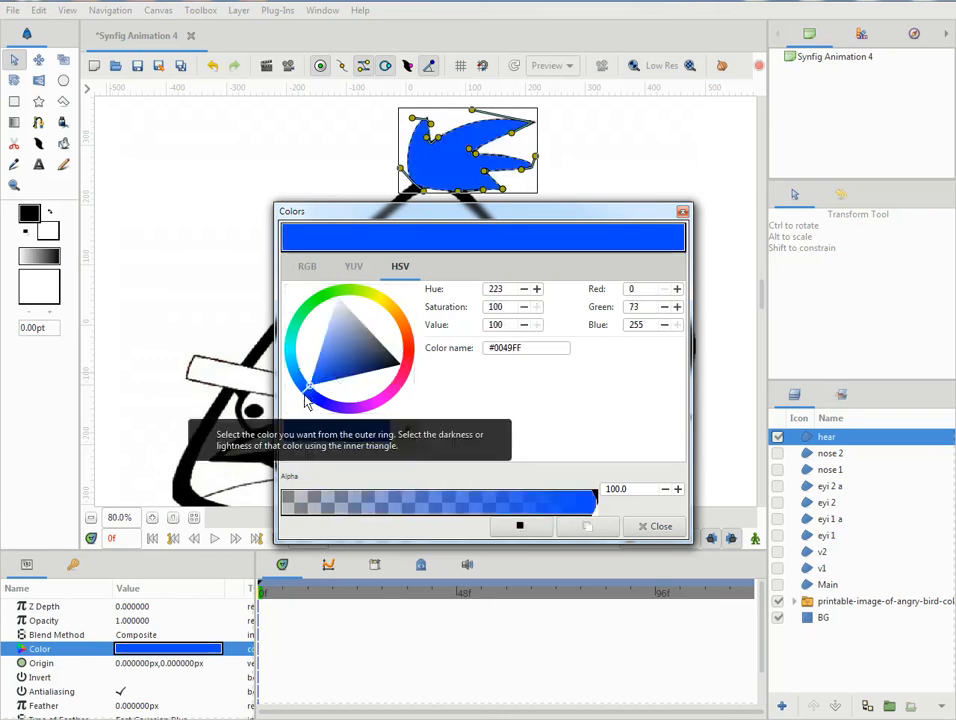
- Lower the hear layer in the stack until it sits directly beneath Main and above the reference image
click(659, 530)
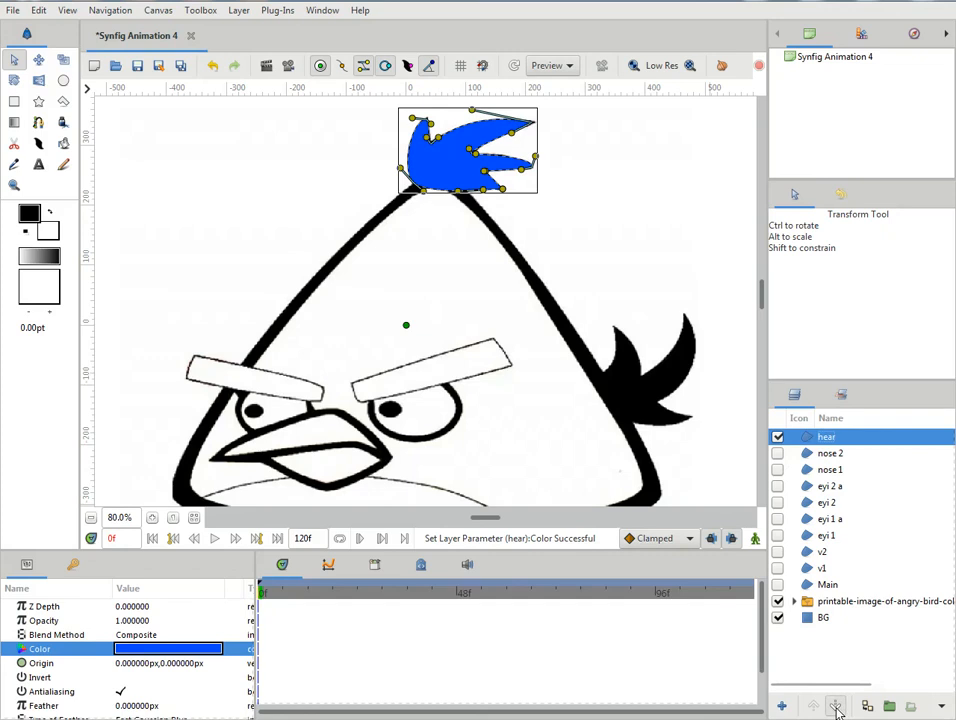
click(836, 707)
click(836, 707)
click(836, 707)
click(836, 707)
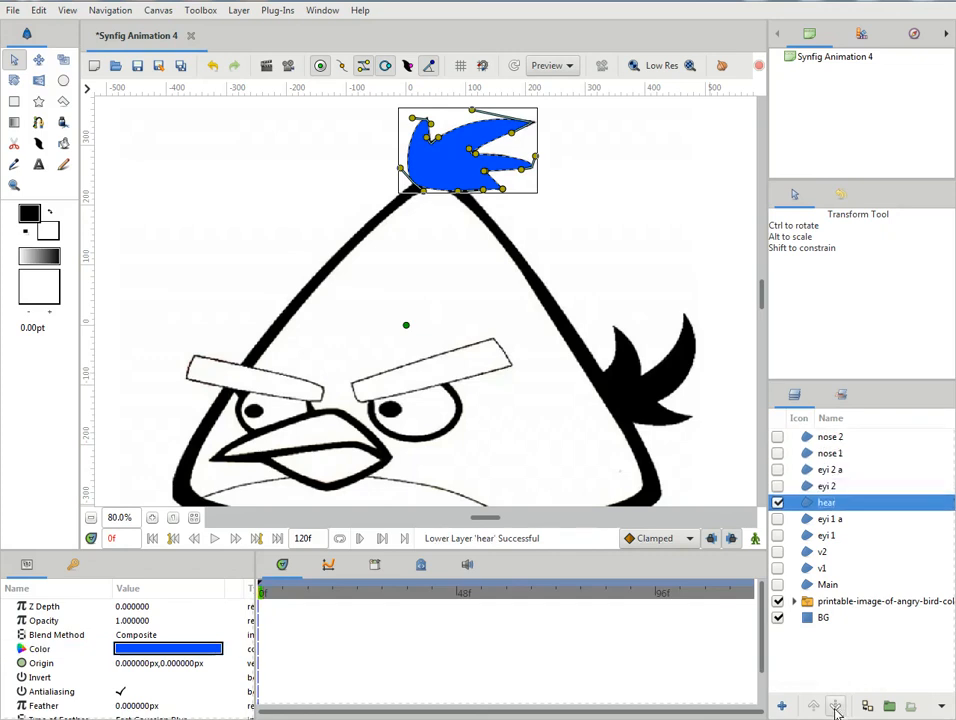
click(836, 707)
click(836, 707)
click(836, 707)
click(836, 707)
click(836, 707)
click(836, 707)
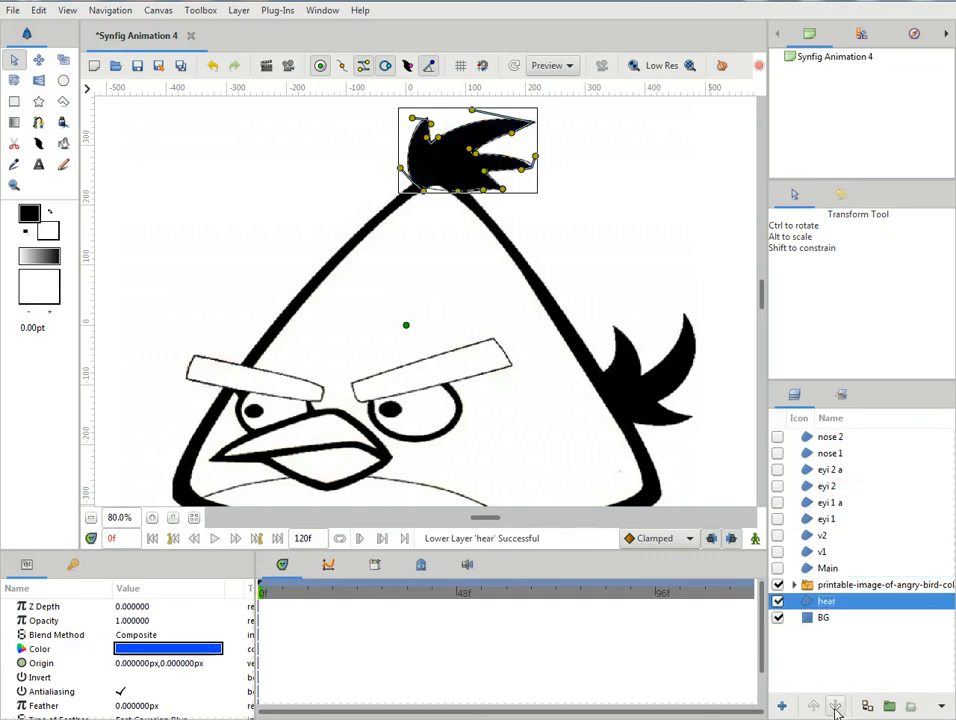
click(813, 707)
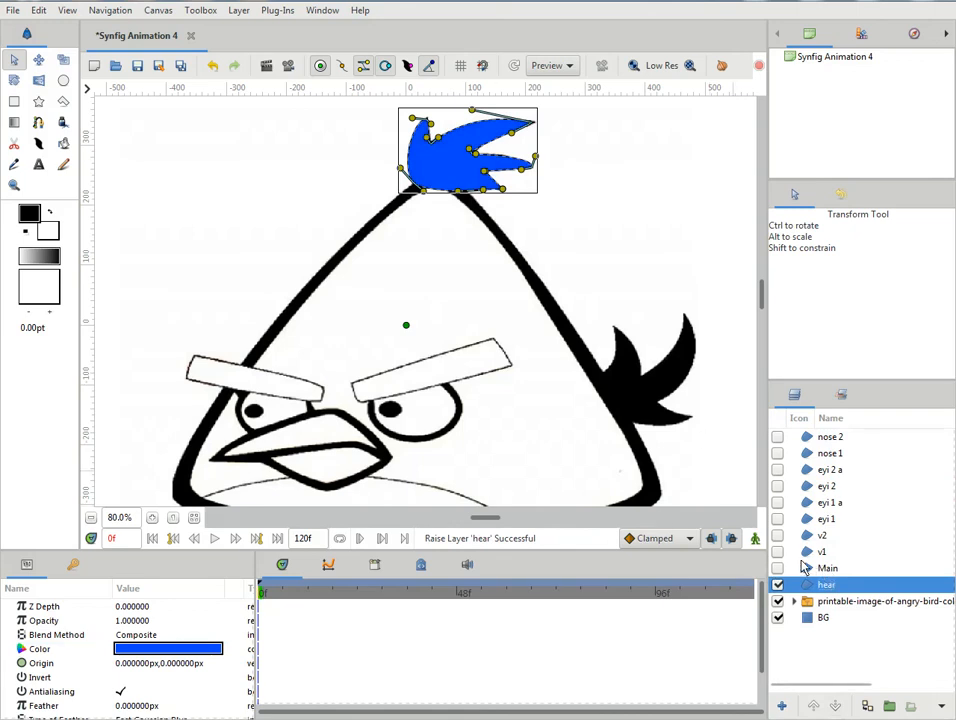
- Show the Main body region briefly to check how it overlaps the head tuft, and hide it again
click(807, 568)
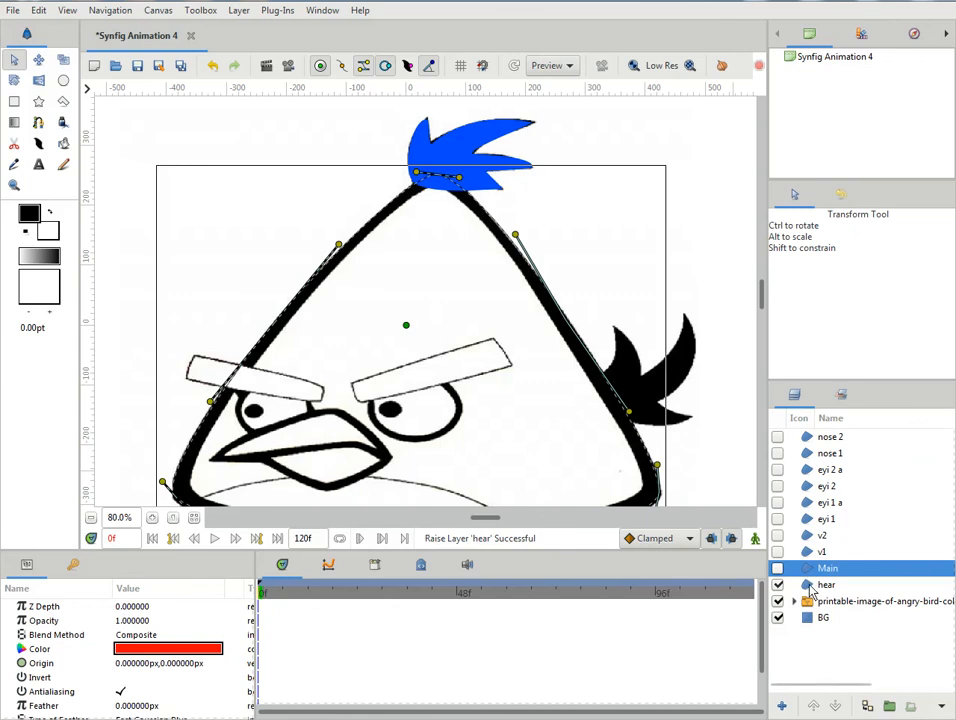
click(778, 570)
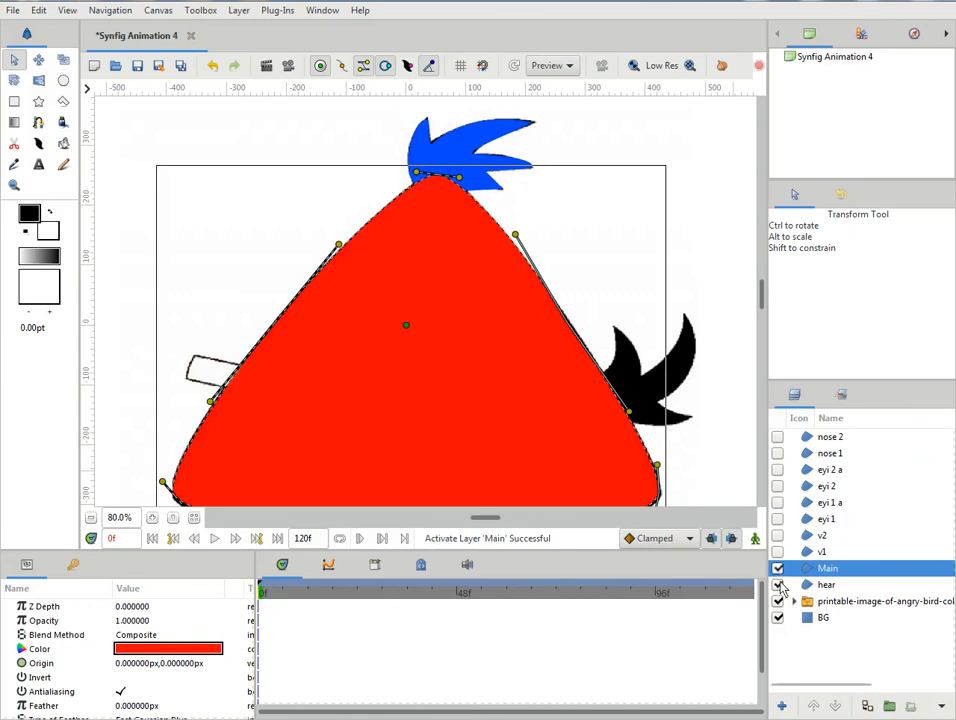
click(778, 570)
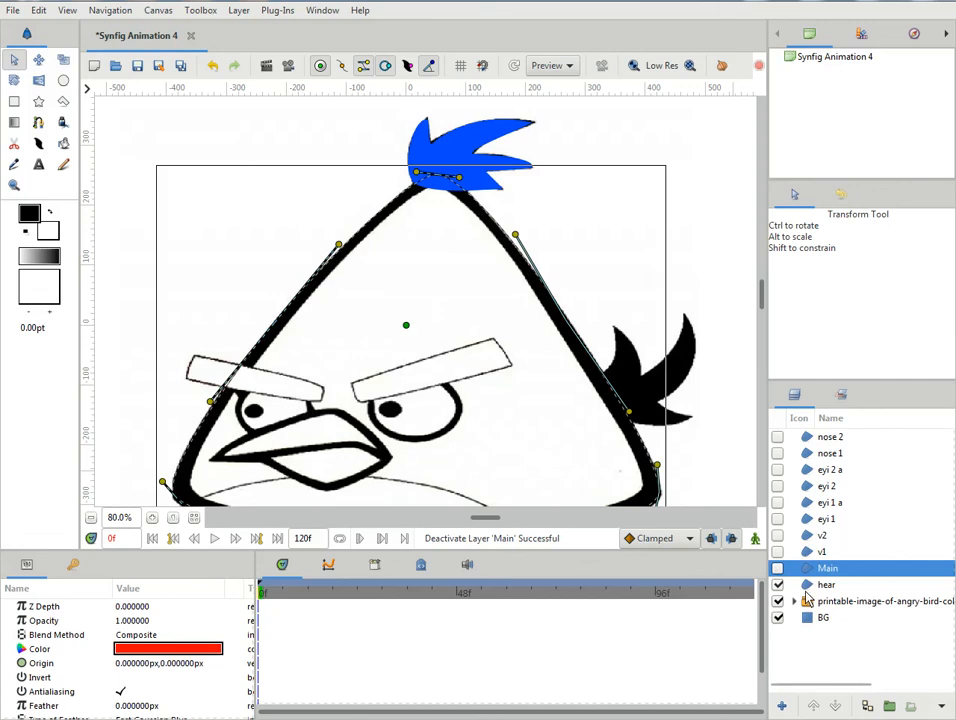
click(825, 585)
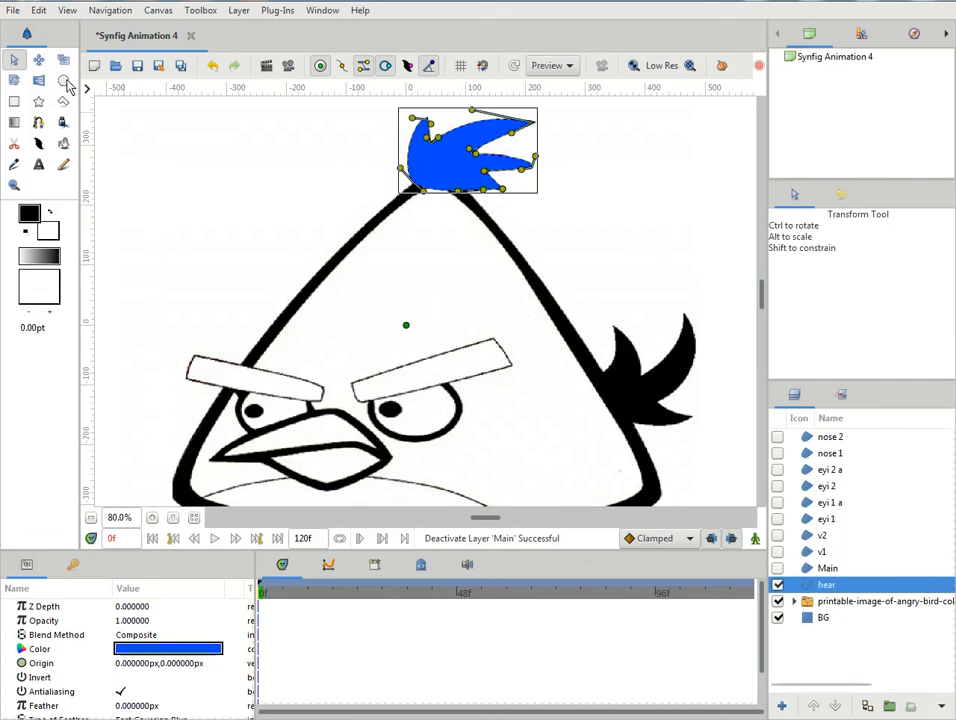
- With Main as the active layer, outline the black tail feathers with a seven-vertex spline and loop it closed
click(818, 569)
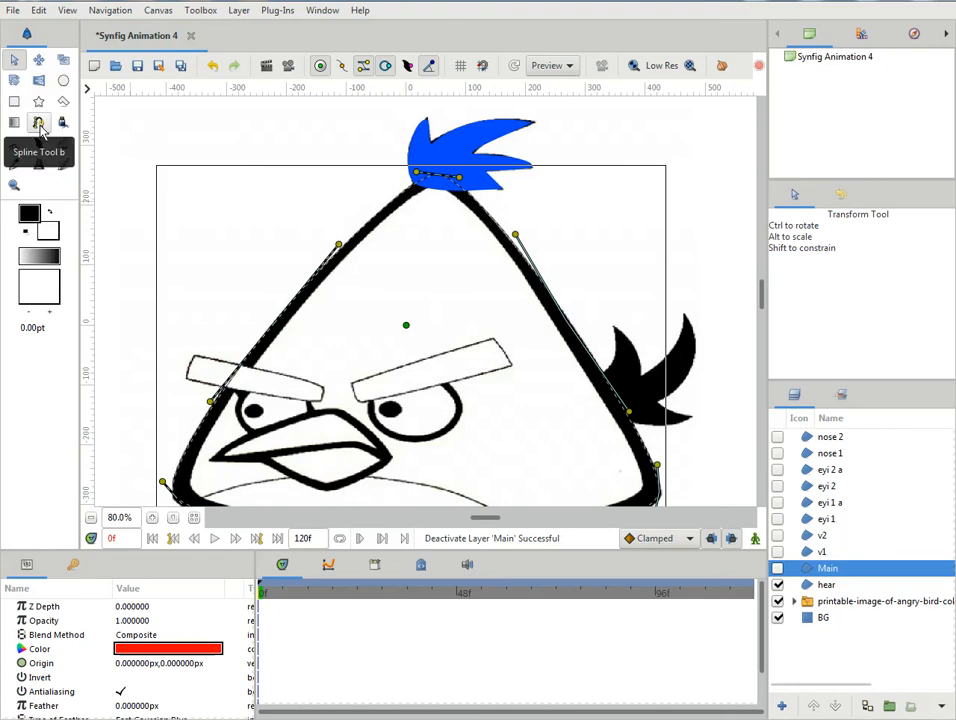
click(39, 124)
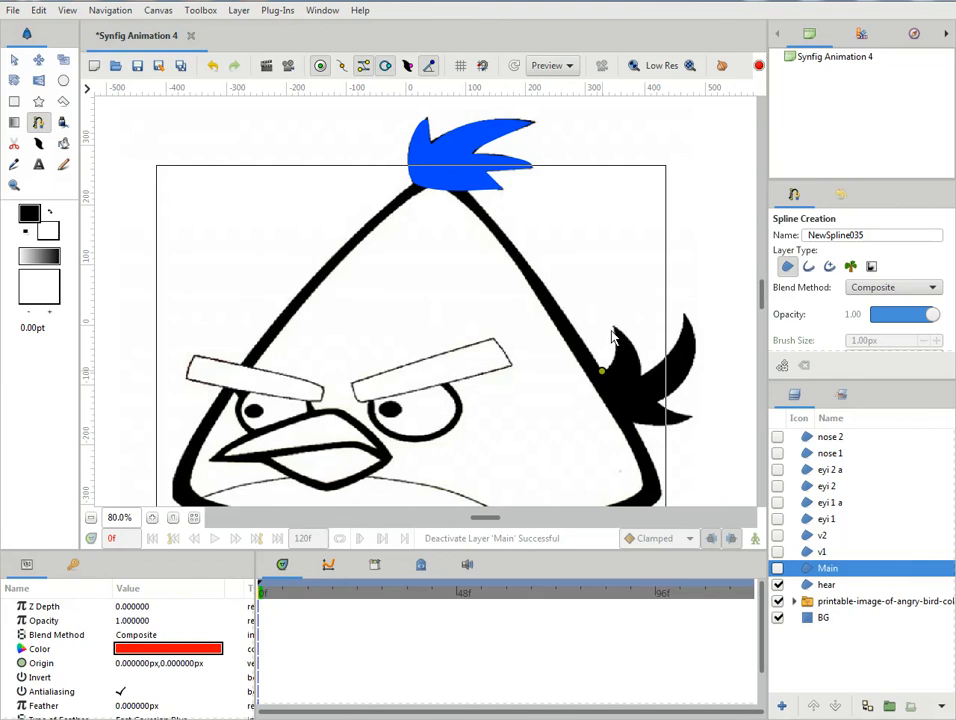
click(640, 375)
click(684, 314)
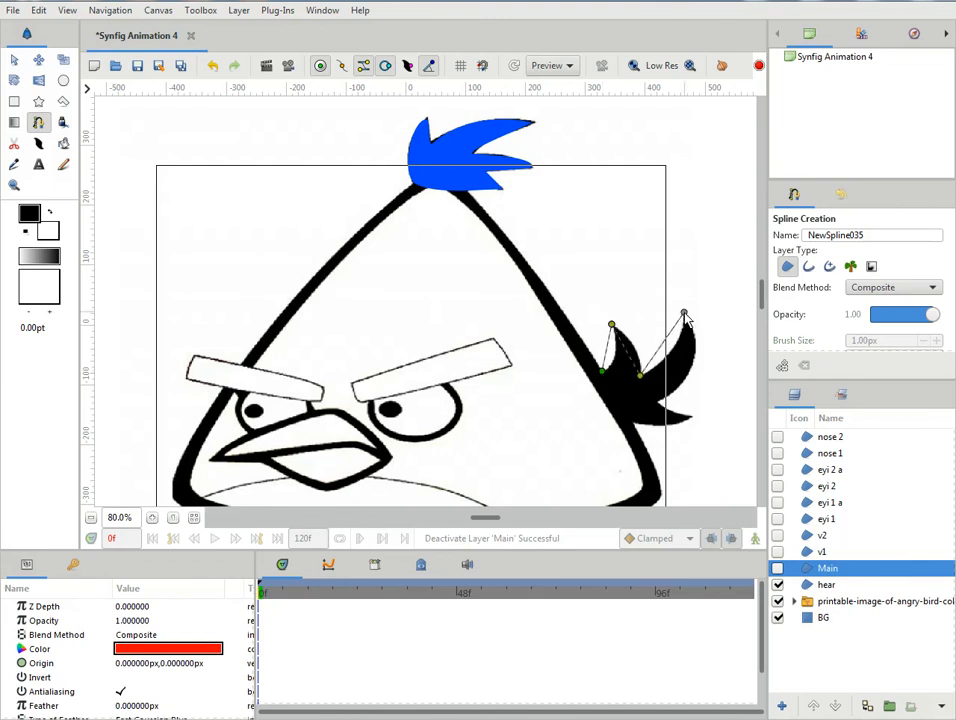
click(691, 415)
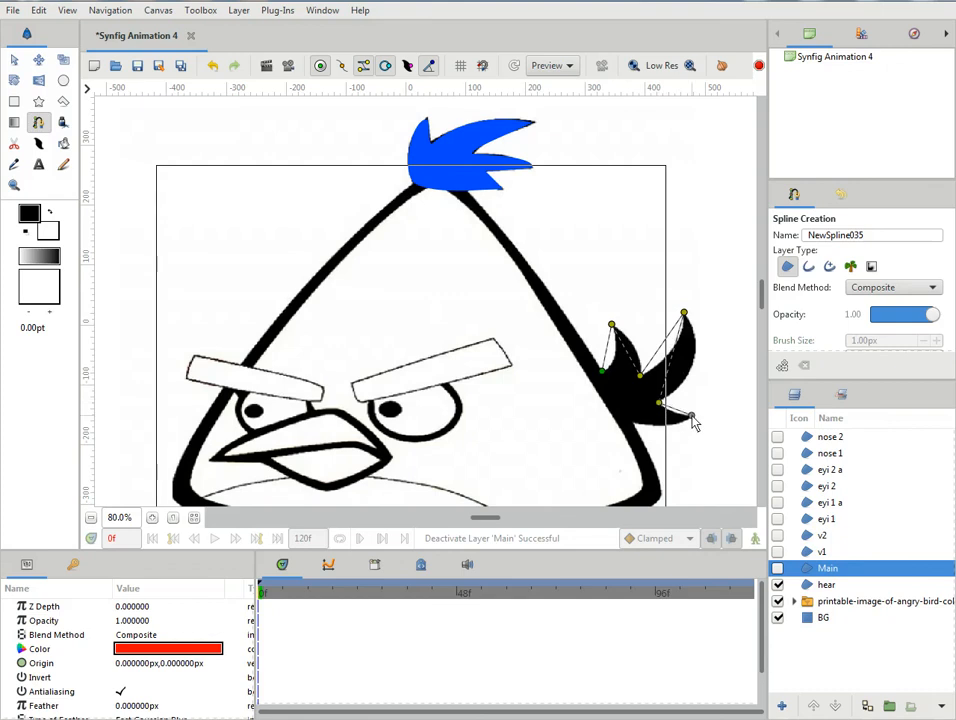
click(634, 422)
right_click(602, 375)
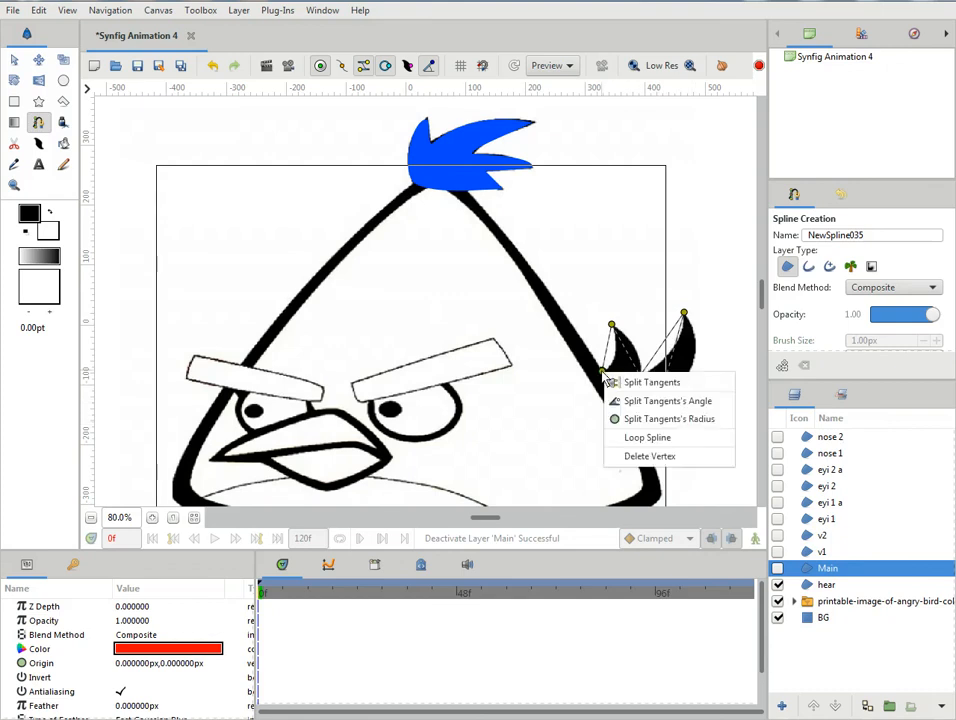
click(617, 438)
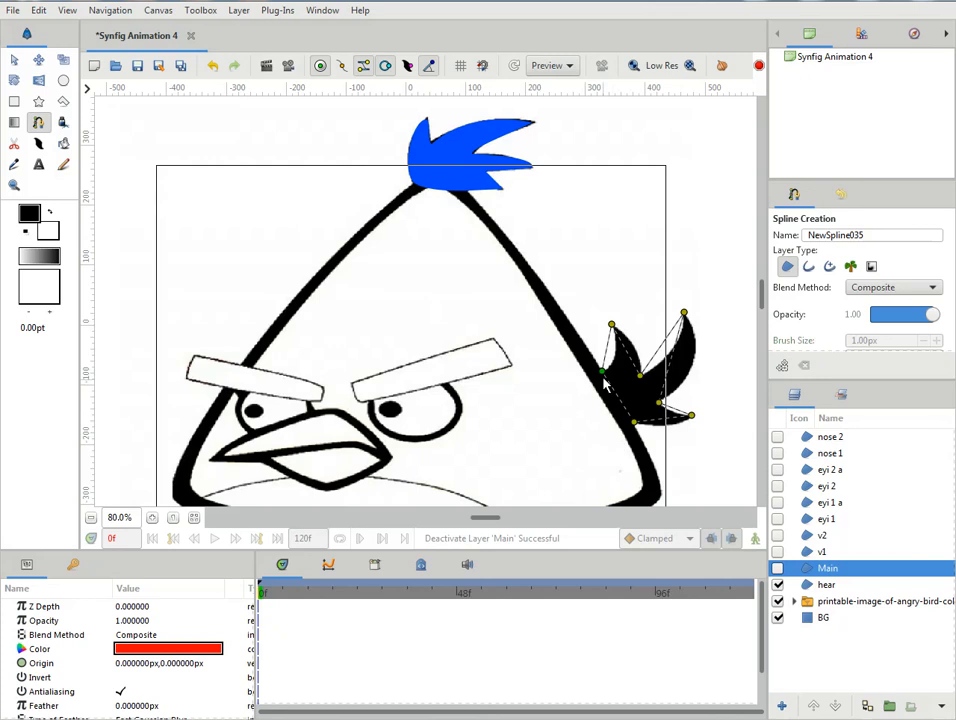
- Reposition the vertex where the tail's upper edge meets the body, and split its tangents to curve both adjoining edges
drag(602, 374, 601, 362)
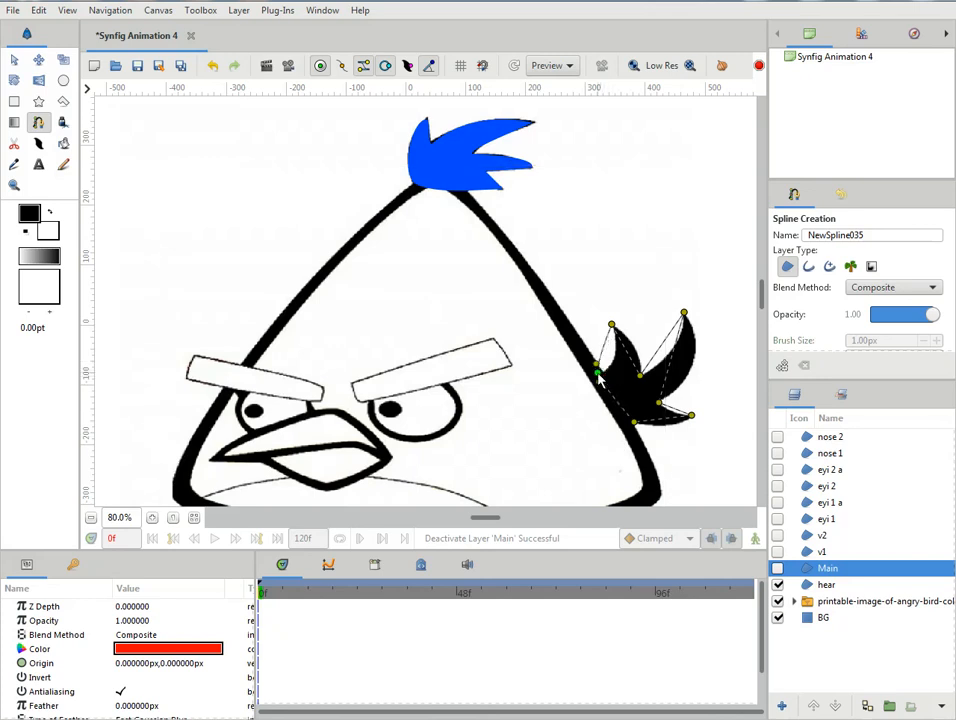
drag(601, 362, 600, 378)
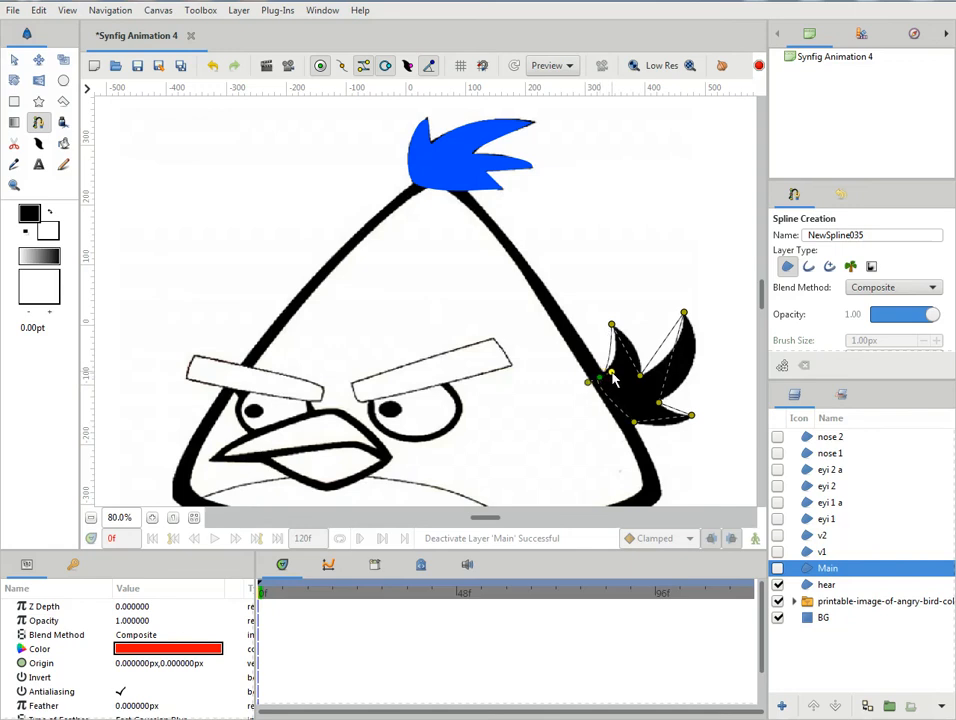
drag(600, 374, 627, 358)
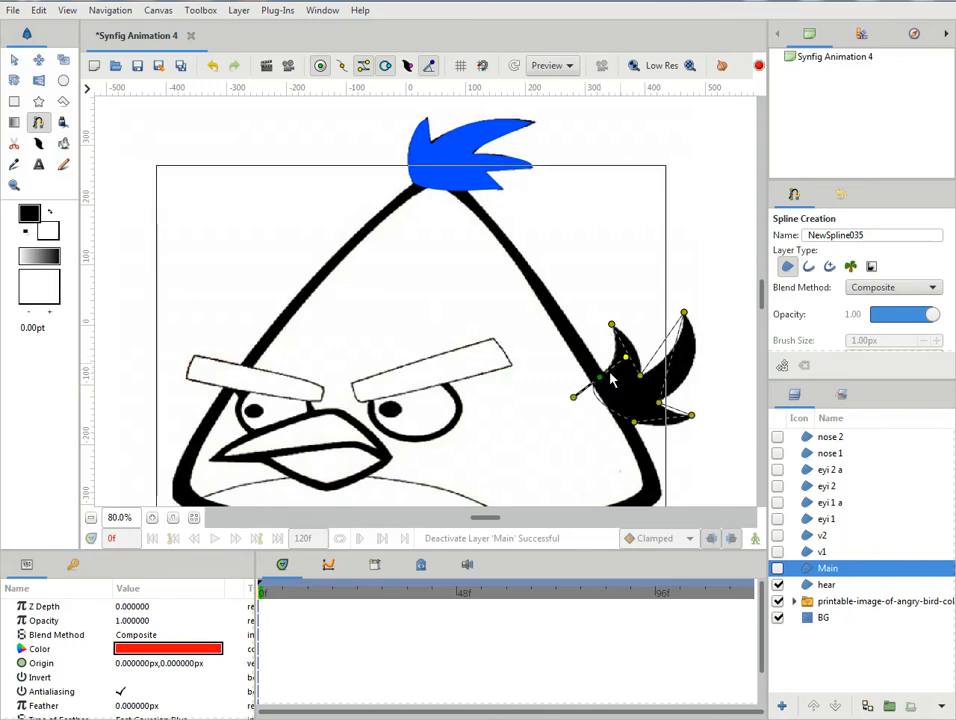
right_click(573, 399)
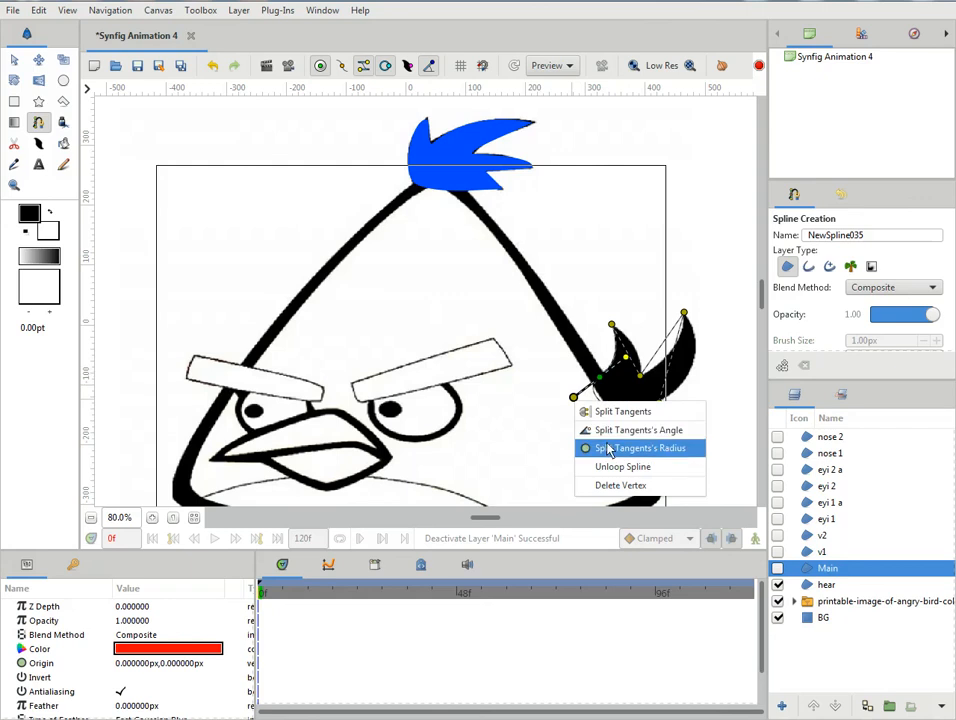
click(622, 412)
drag(575, 399, 604, 396)
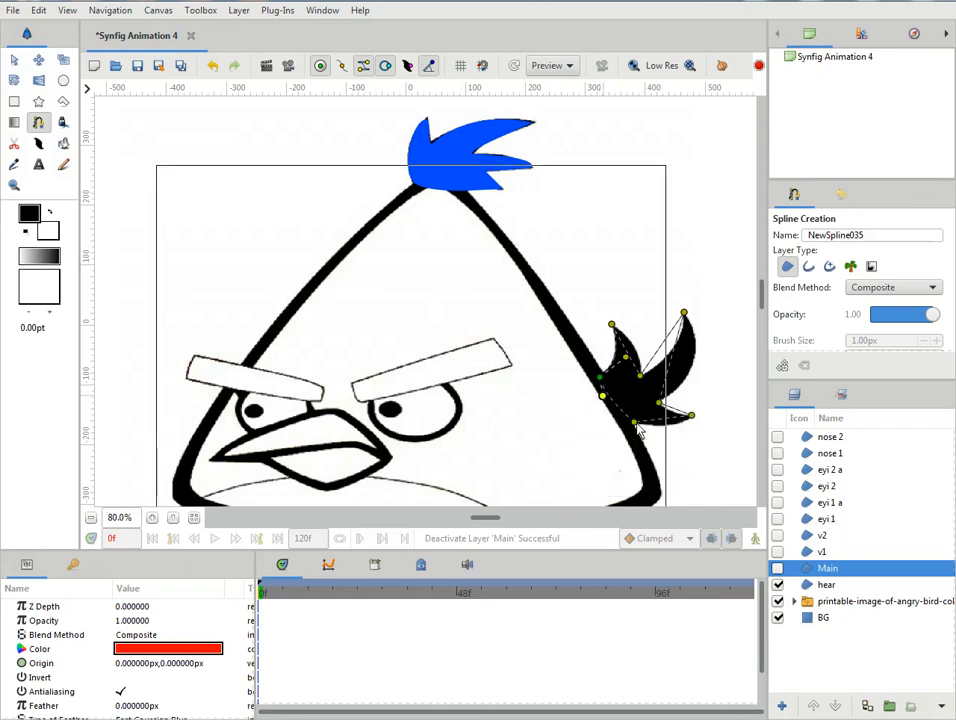
- Split and adjust the tangents at the tail's lower body junction and at the notch above the lowest feather
drag(637, 425, 647, 431)
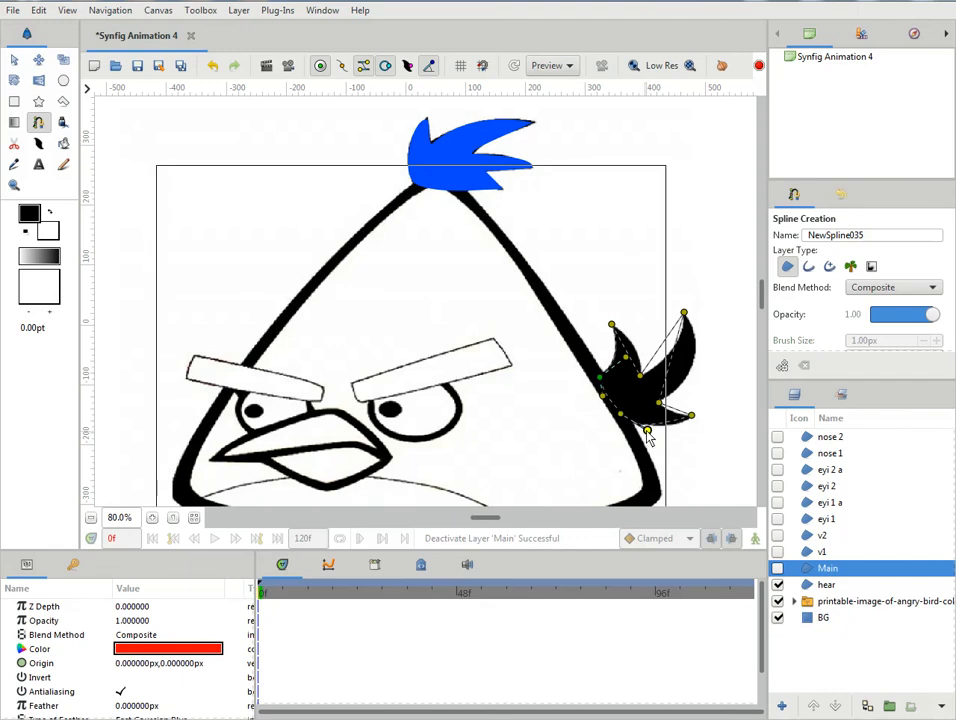
right_click(647, 431)
click(672, 446)
drag(647, 431, 729, 369)
right_click(659, 400)
click(700, 400)
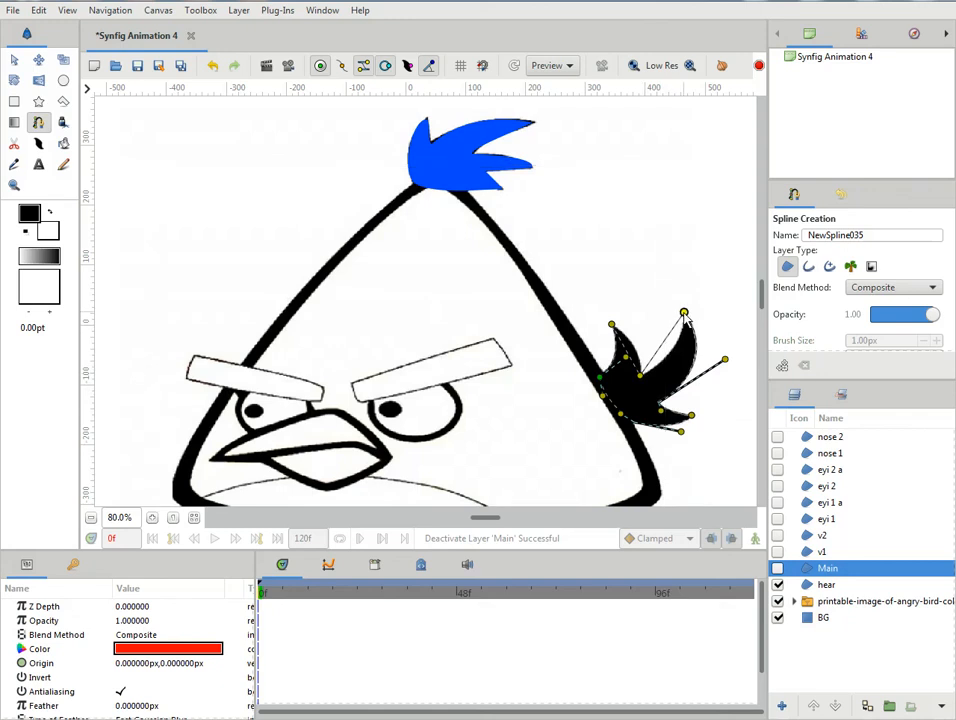
- Split the tangents at the long tail feather's tip and curve both of its edges to match the reference
drag(684, 314, 676, 301)
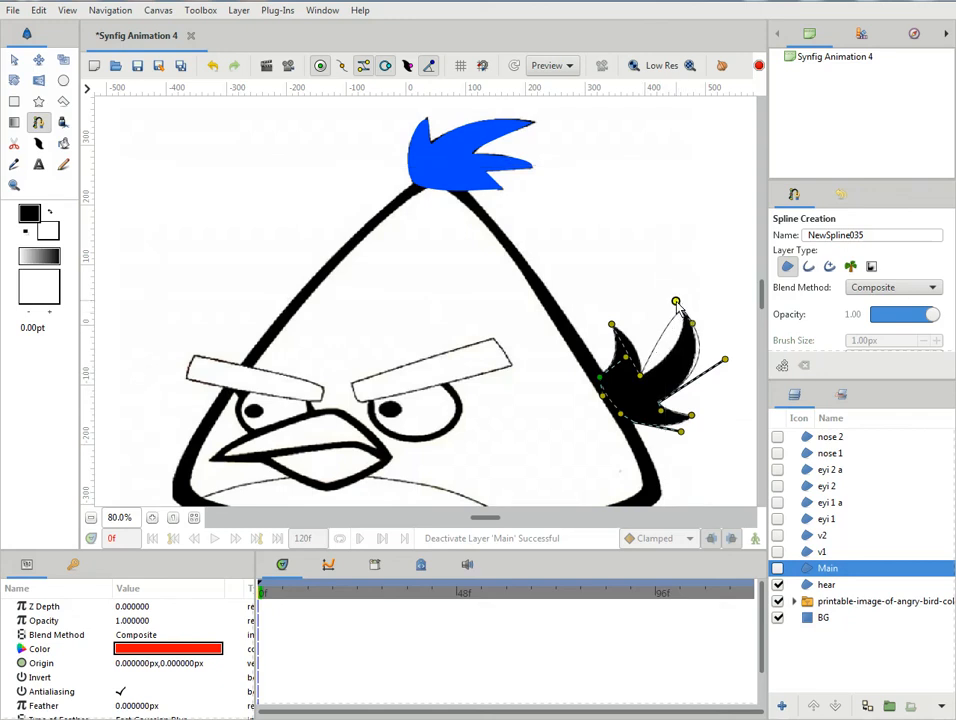
right_click(676, 303)
click(687, 314)
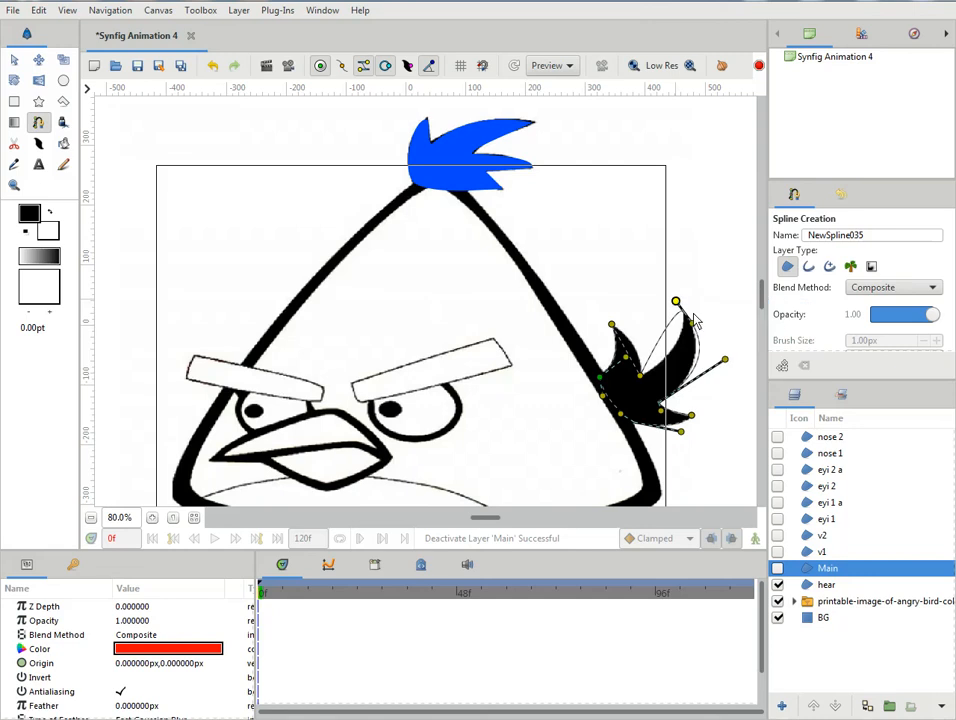
drag(691, 319, 686, 353)
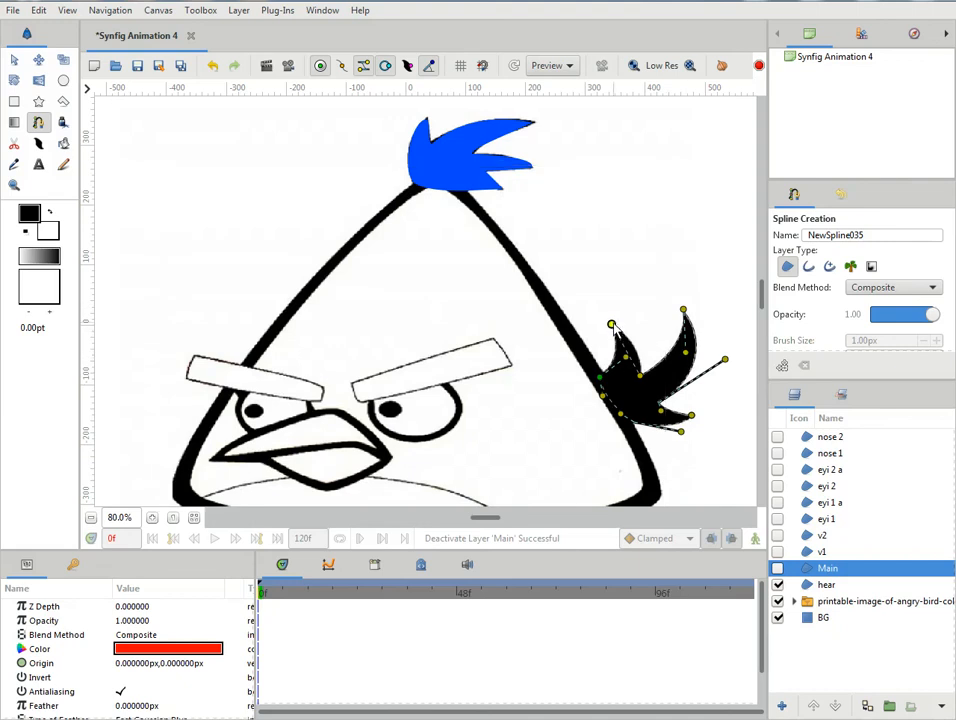
- Split and adjust the tangents at the tip of the short feather nearest the body, and finish the spline as a region
drag(612, 325, 629, 315)
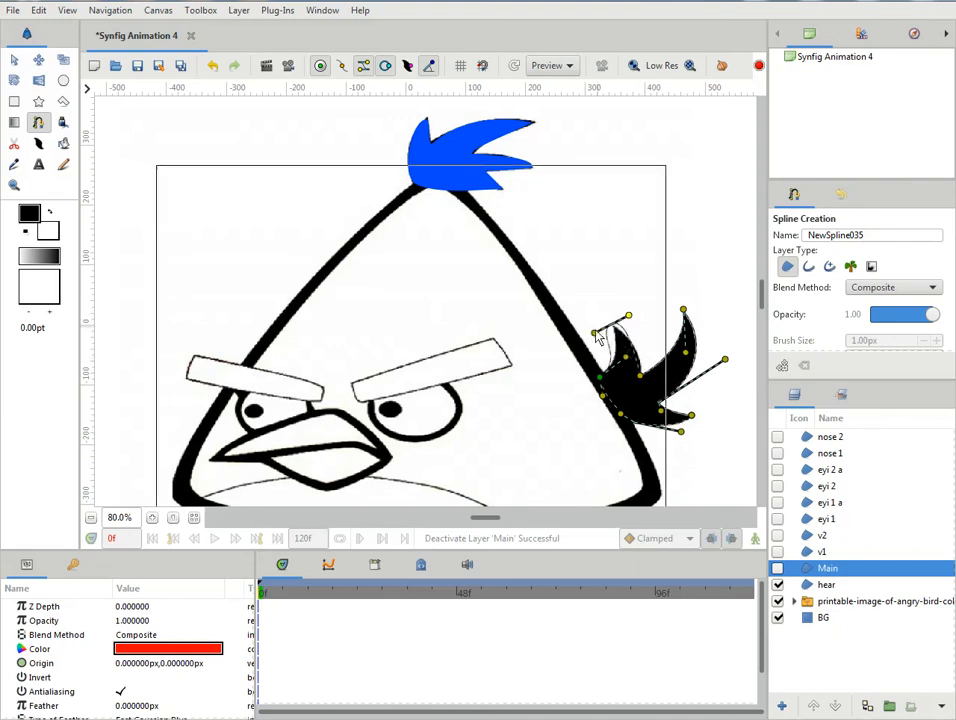
right_click(630, 316)
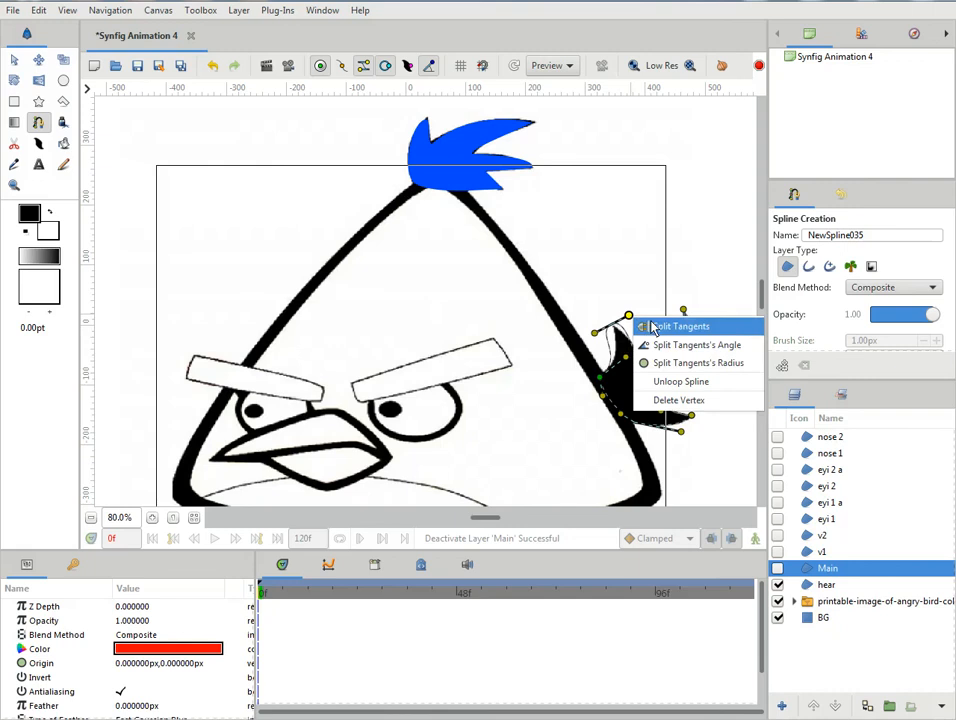
click(653, 327)
drag(595, 332, 647, 348)
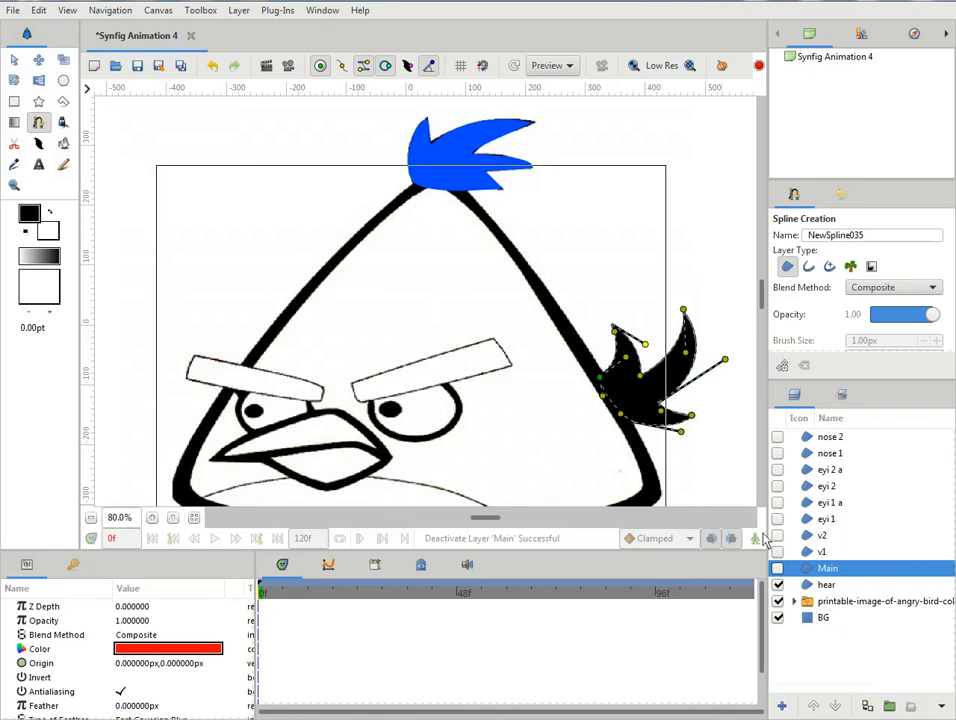
click(14, 60)
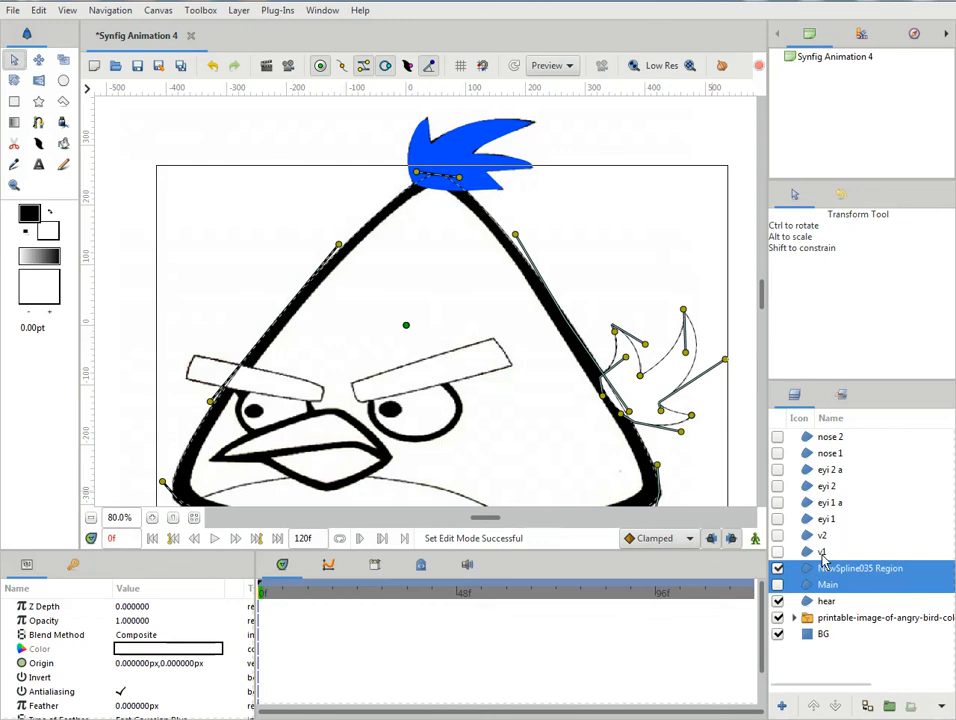
- Select only the new tail feather region and rename it as "hear 2"
double_click(818, 568)
click(822, 587)
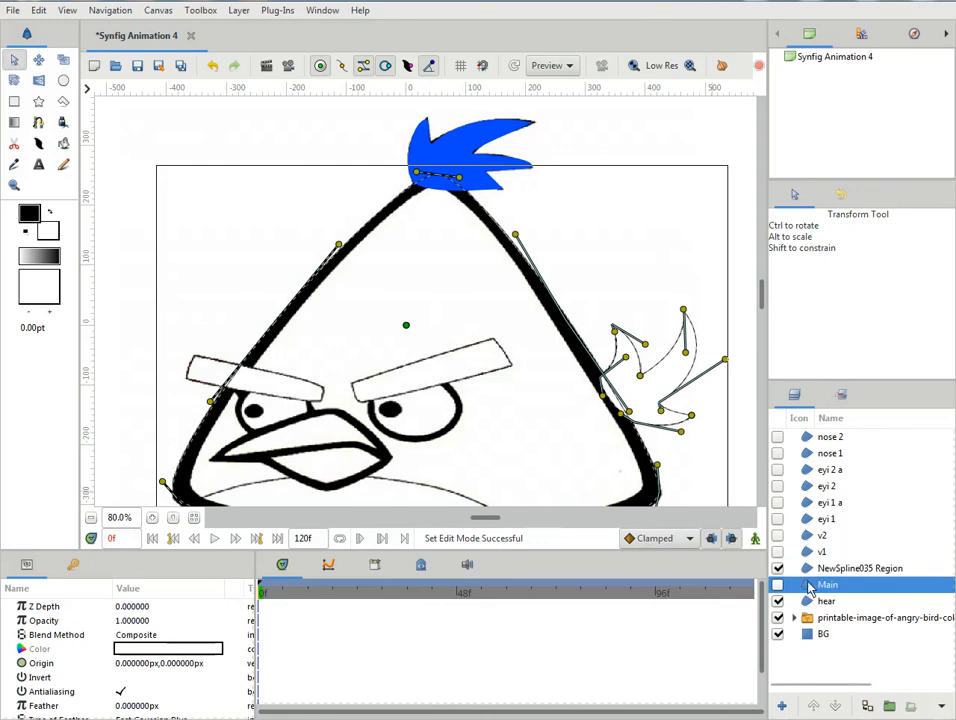
click(812, 570)
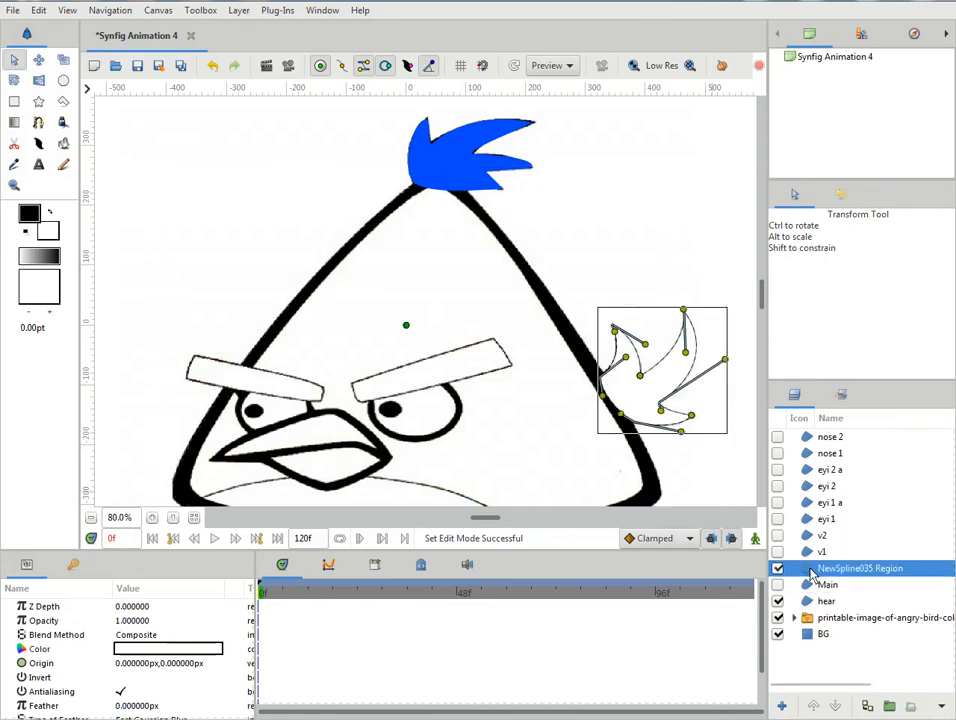
double_click(836, 570)
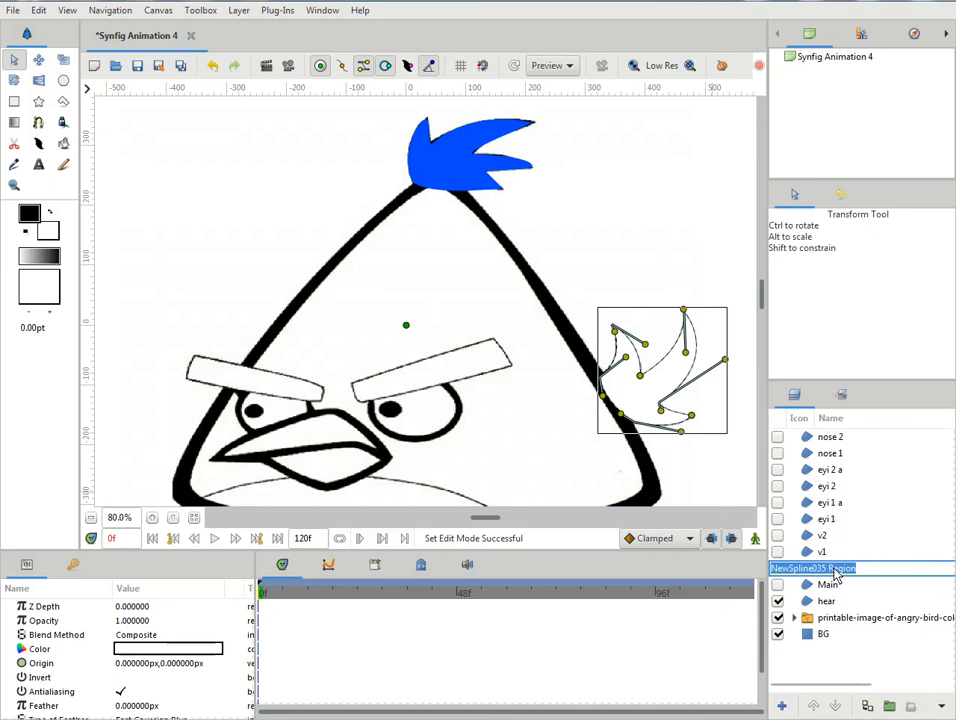
text(hear 2)
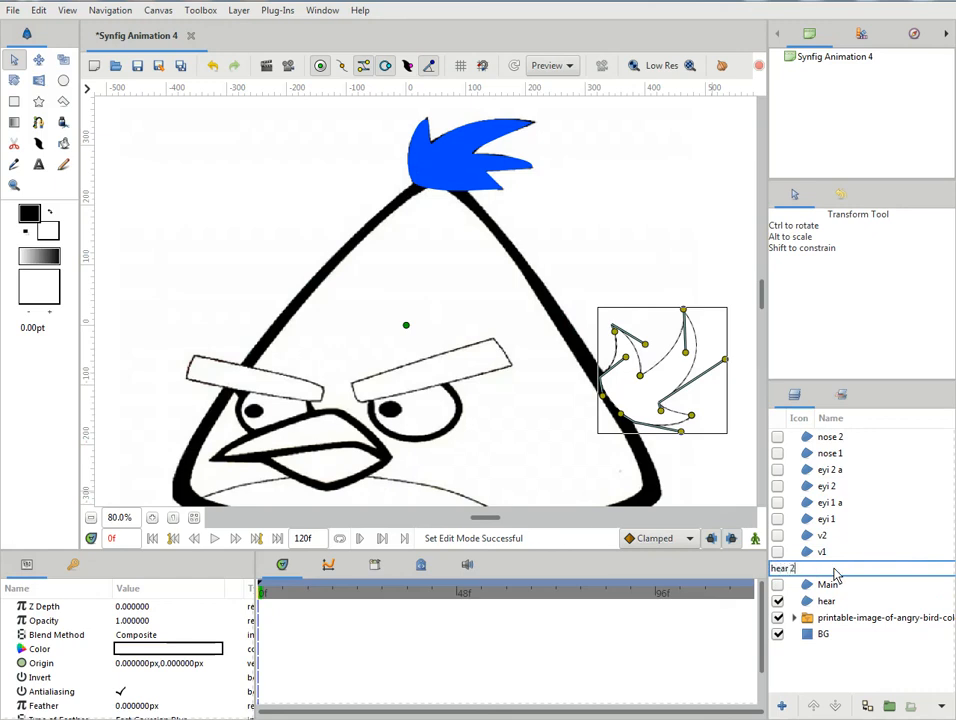
key(Return)
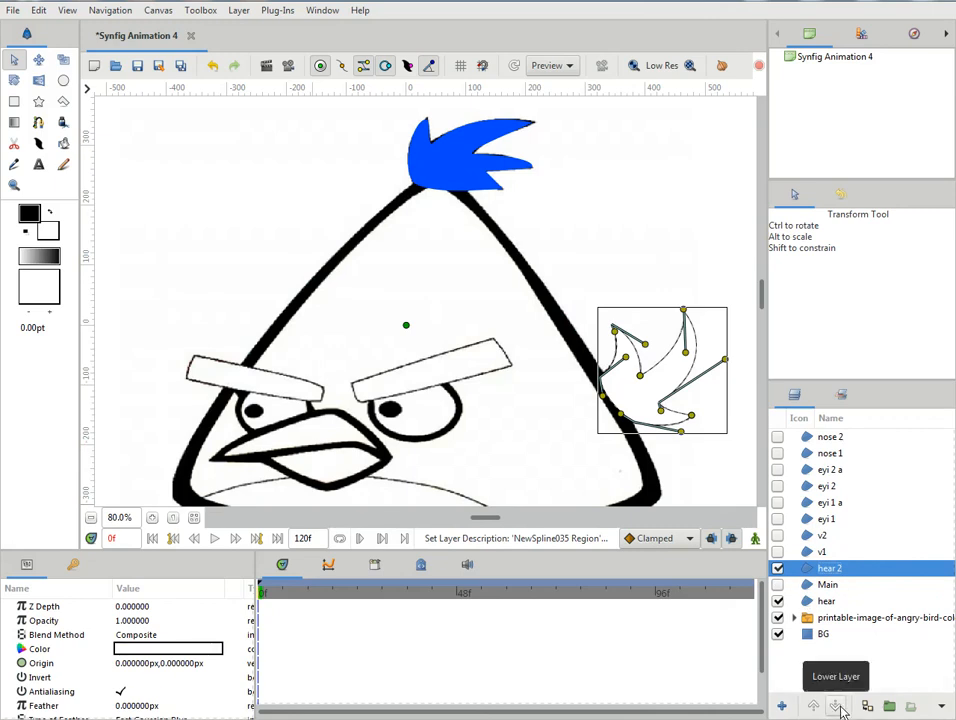
- Move the hear 2 layer directly beneath Main and set its fill colour to blue, #000DFF
click(837, 706)
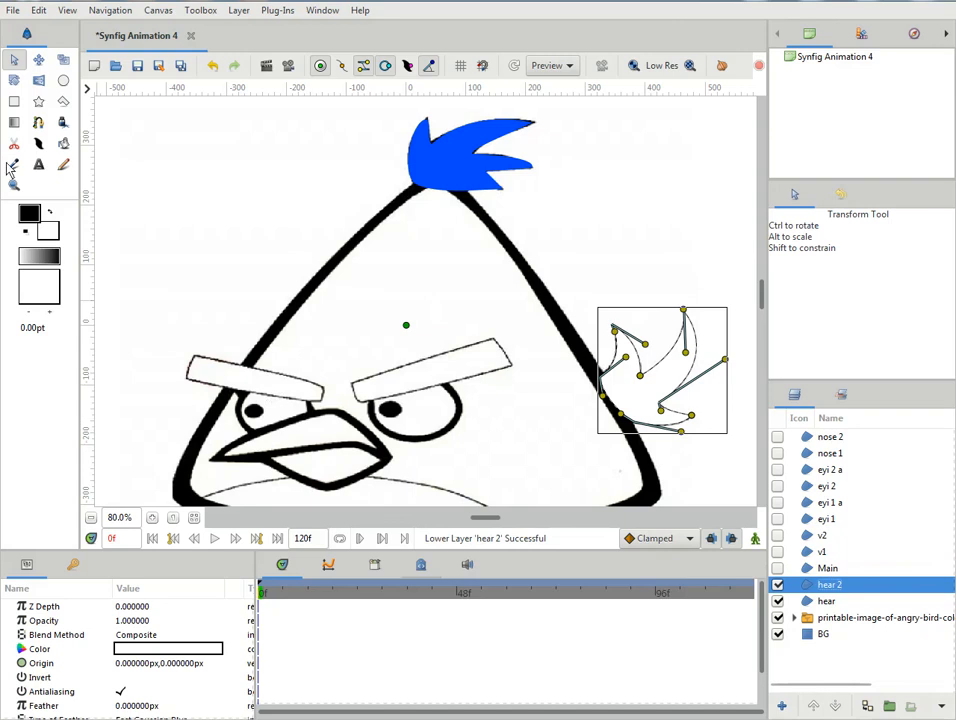
double_click(183, 649)
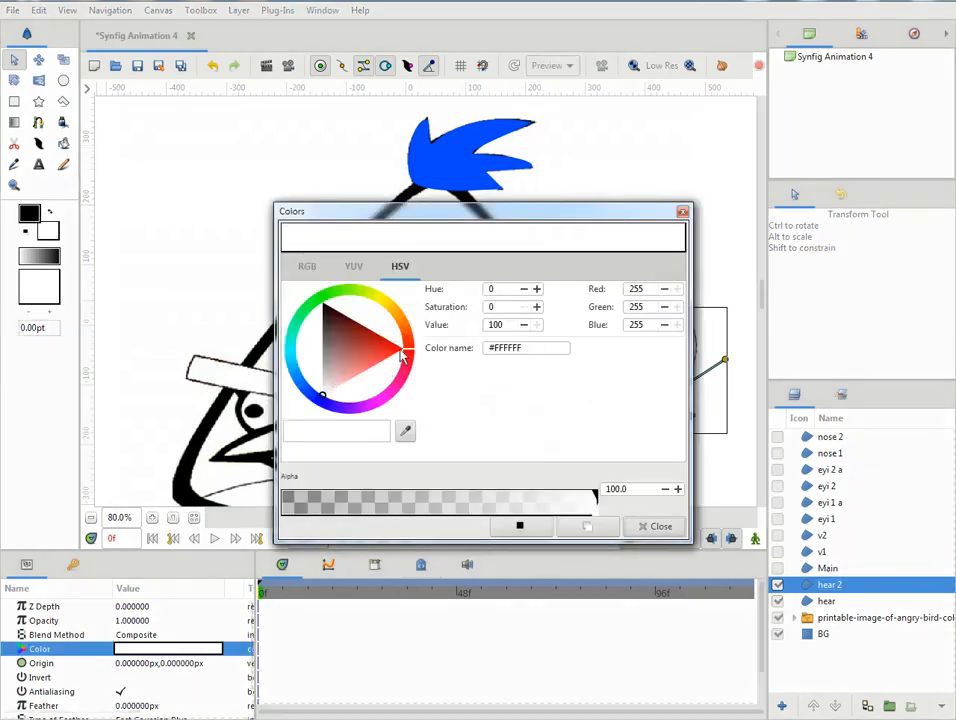
mouse_move(407, 353)
mouse_down()
mouse_move(387, 379)
mouse_move(317, 399)
mouse_move(320, 385)
mouse_move(320, 402)
mouse_up()
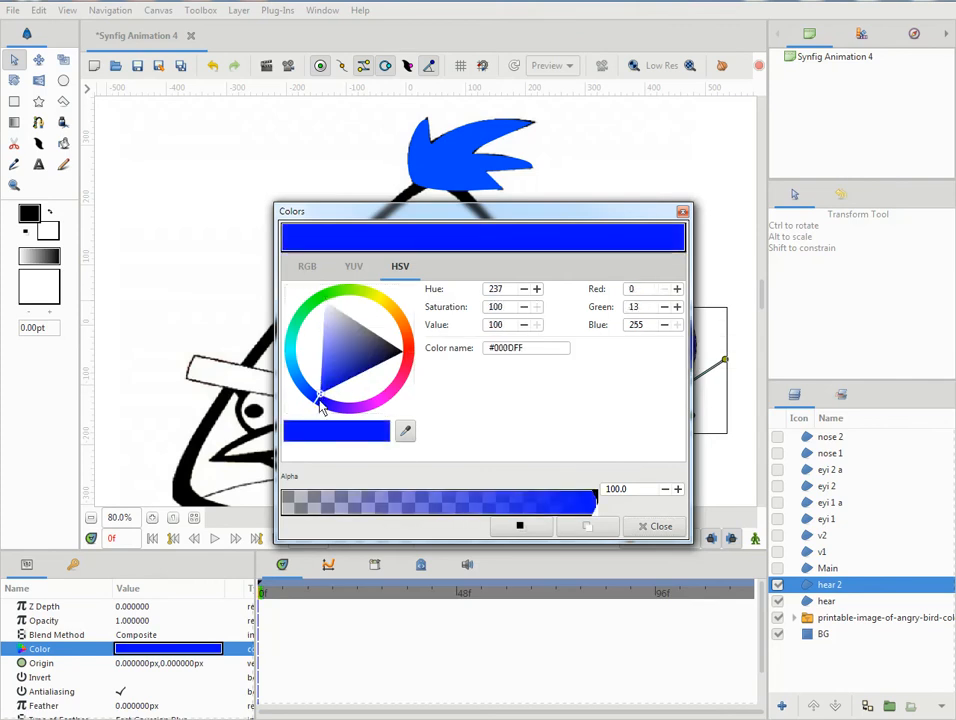
- Close the colour settings and show all hidden layers from Main up to nose 2
click(660, 526)
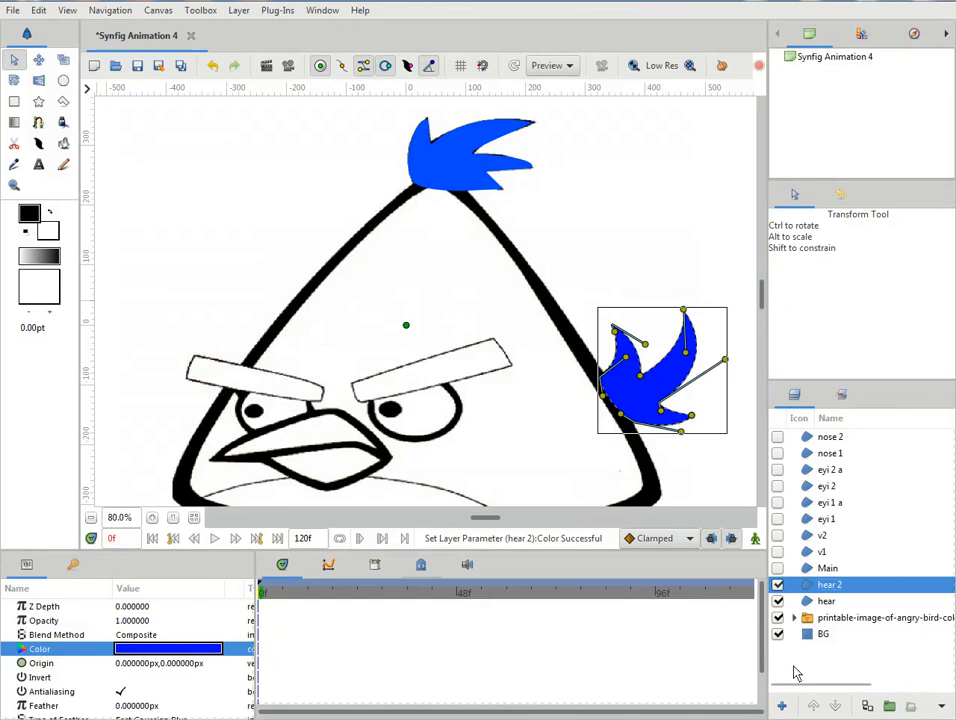
click(778, 568)
click(778, 552)
click(778, 535)
click(778, 519)
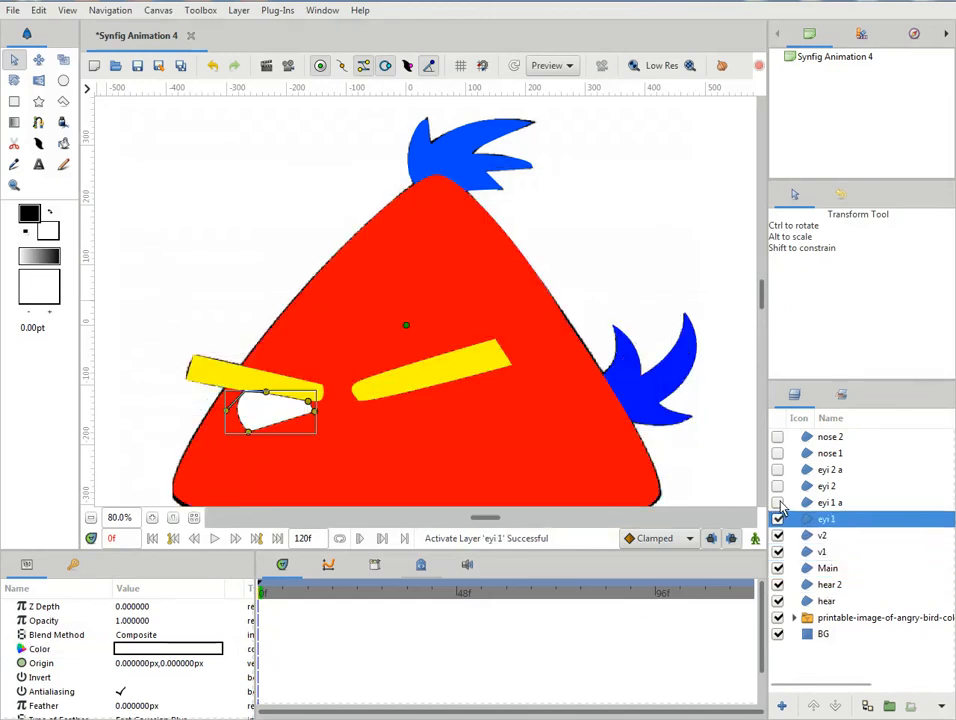
click(778, 502)
click(778, 486)
click(778, 469)
click(778, 453)
click(778, 437)
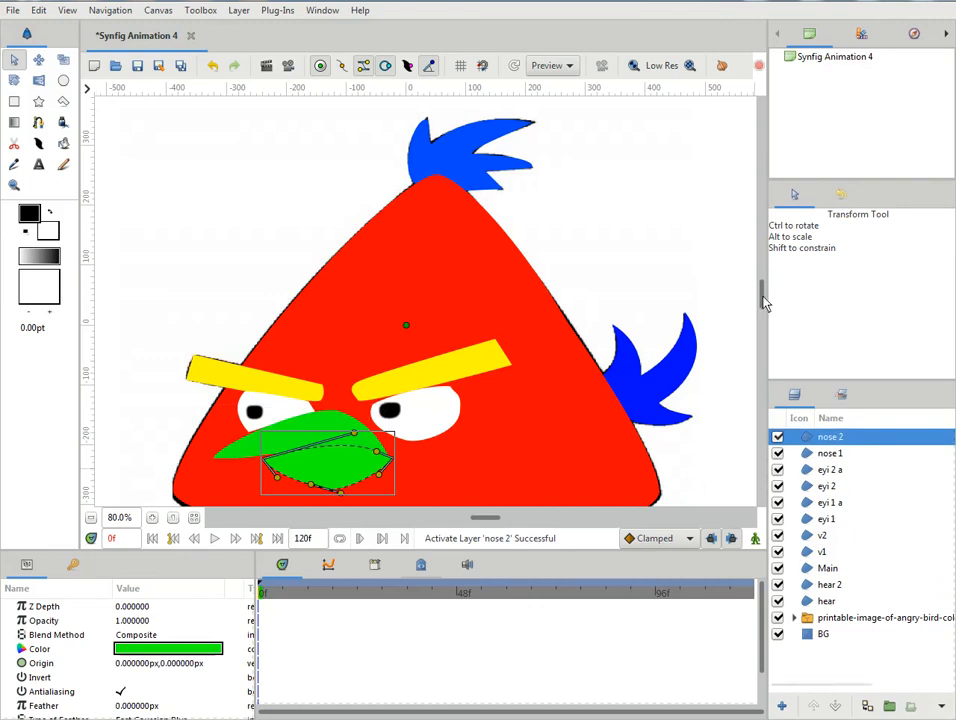
- Split the tangents at the Main body's lower-left corner and adjust its handles and vertex to cover the reference outline
mouse_move(764, 304)
mouse_down()
mouse_move(763, 320)
mouse_move(762, 309)
mouse_up()
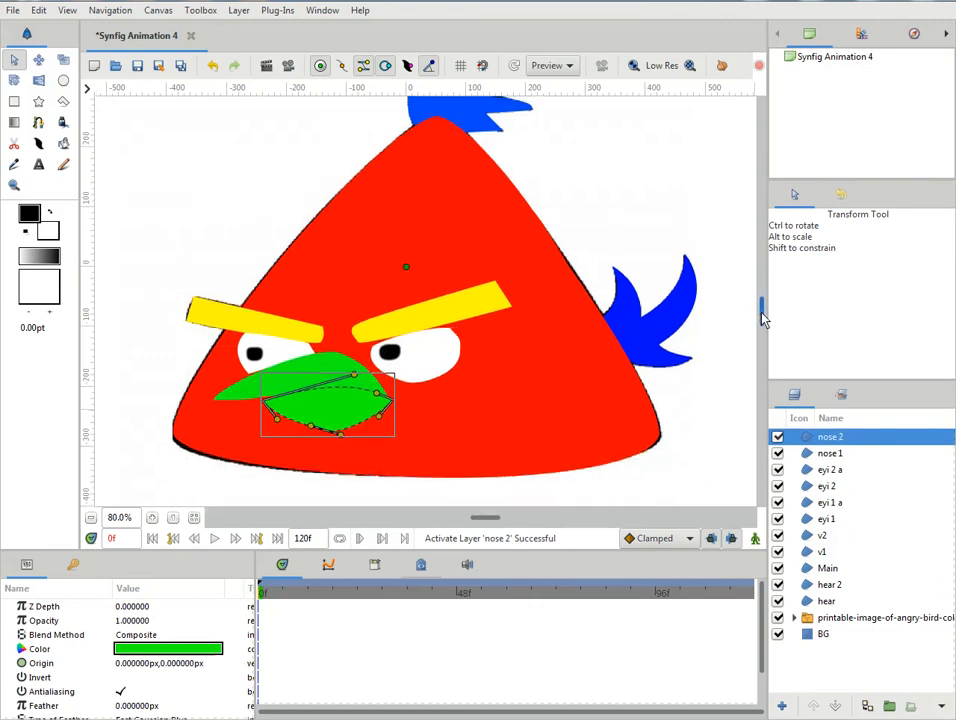
click(822, 569)
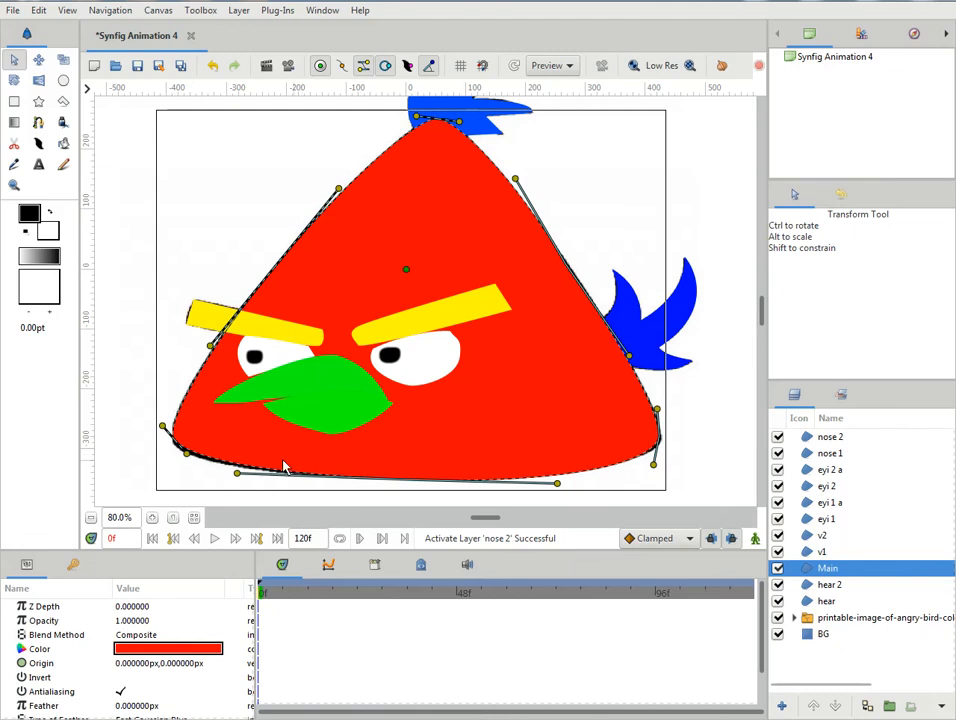
mouse_move(186, 455)
mouse_down()
mouse_move(205, 455)
mouse_move(188, 457)
mouse_up()
right_click(161, 423)
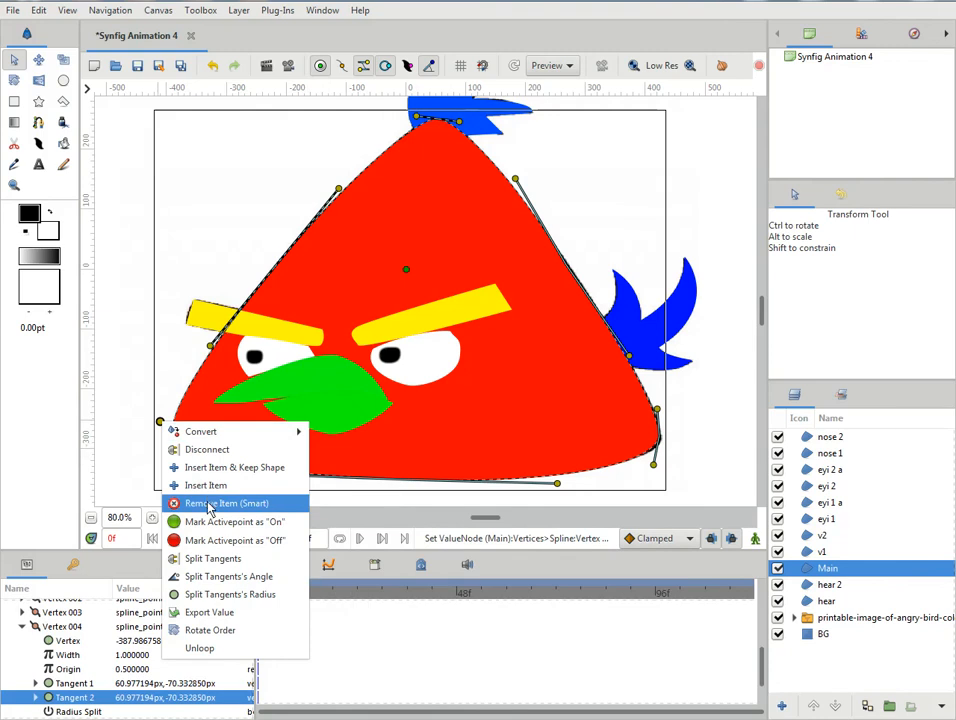
click(216, 566)
click(164, 423)
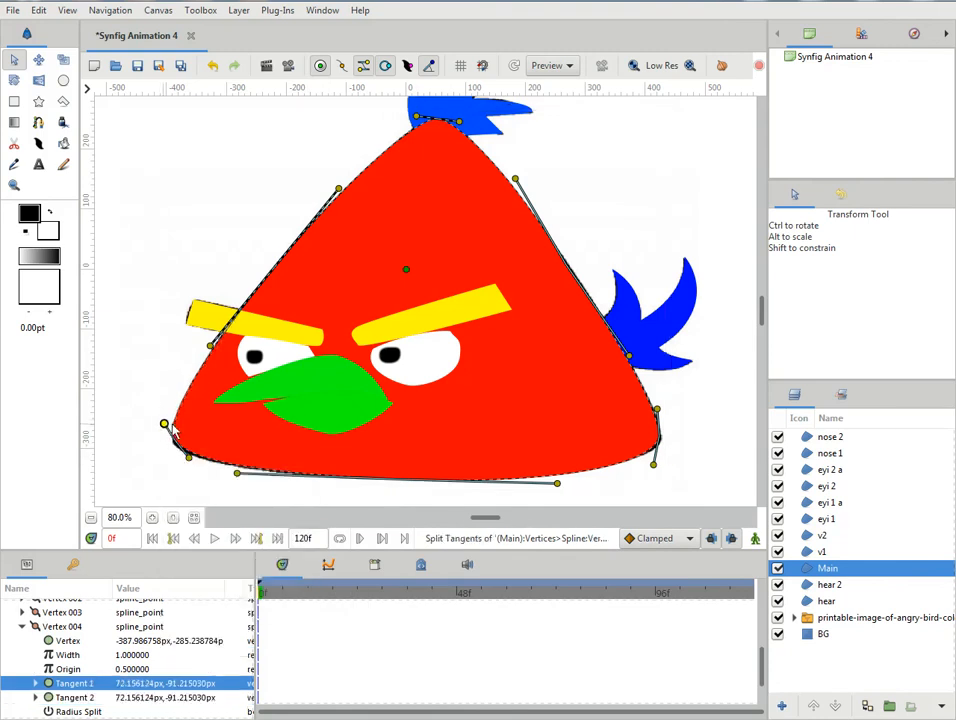
click(165, 424)
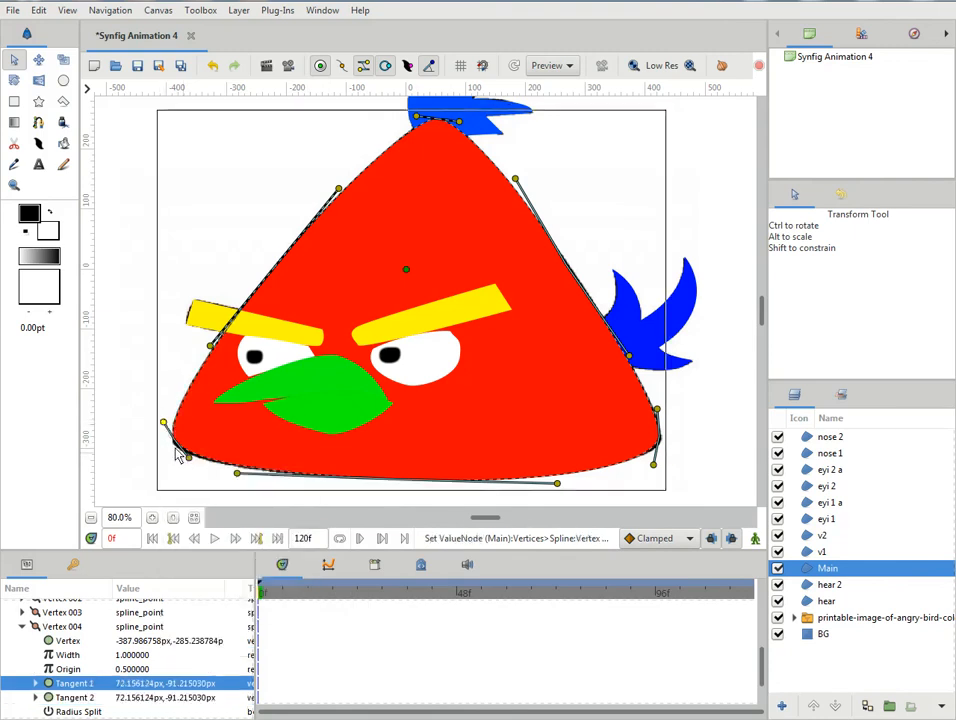
drag(185, 460, 181, 466)
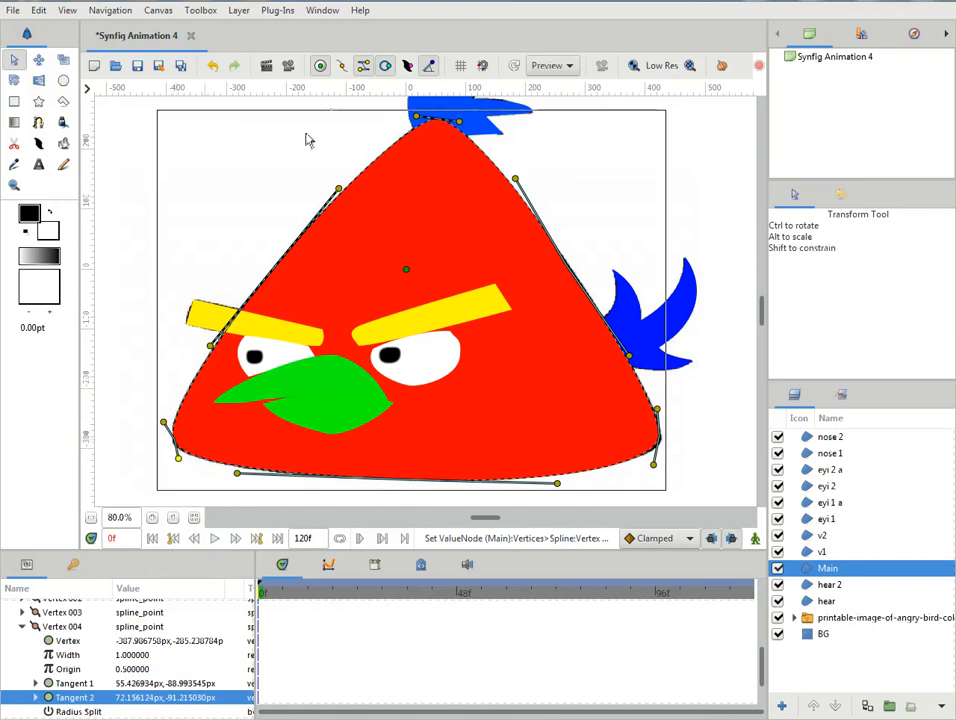
click(173, 447)
drag(175, 452, 179, 455)
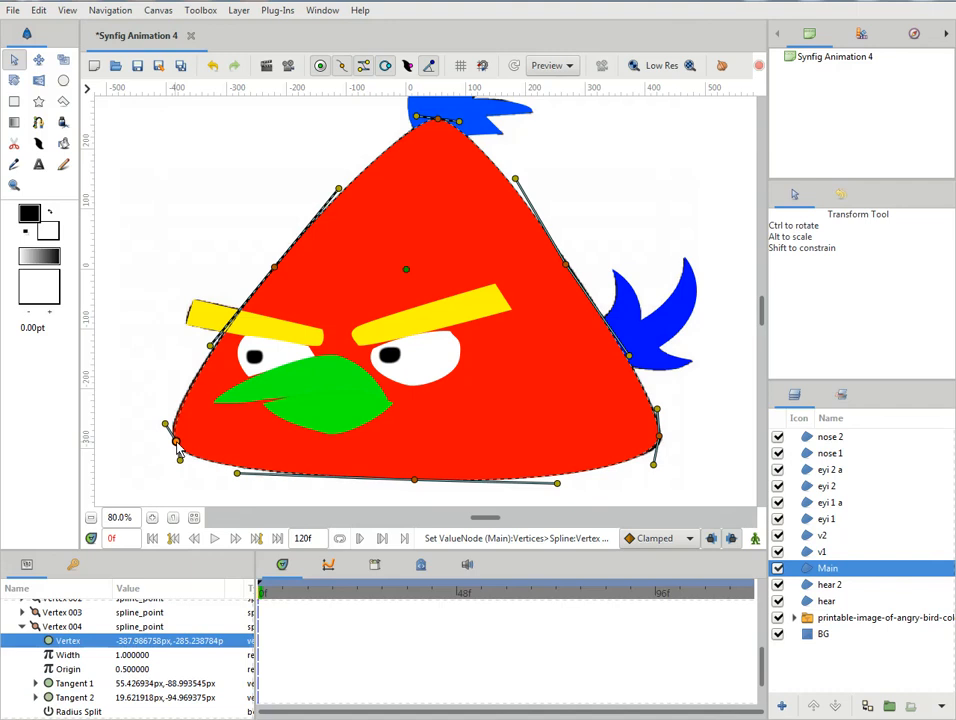
- Move the Main body's lower-right corner vertex slightly outward and adjust its lower tangent to match the outline
click(659, 440)
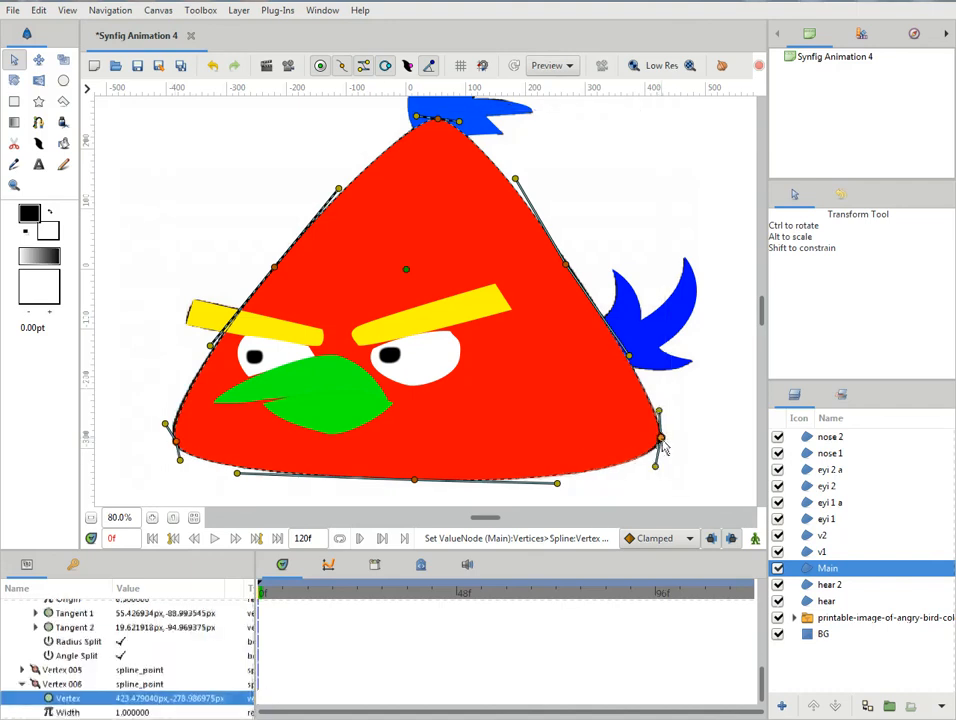
drag(660, 440, 657, 467)
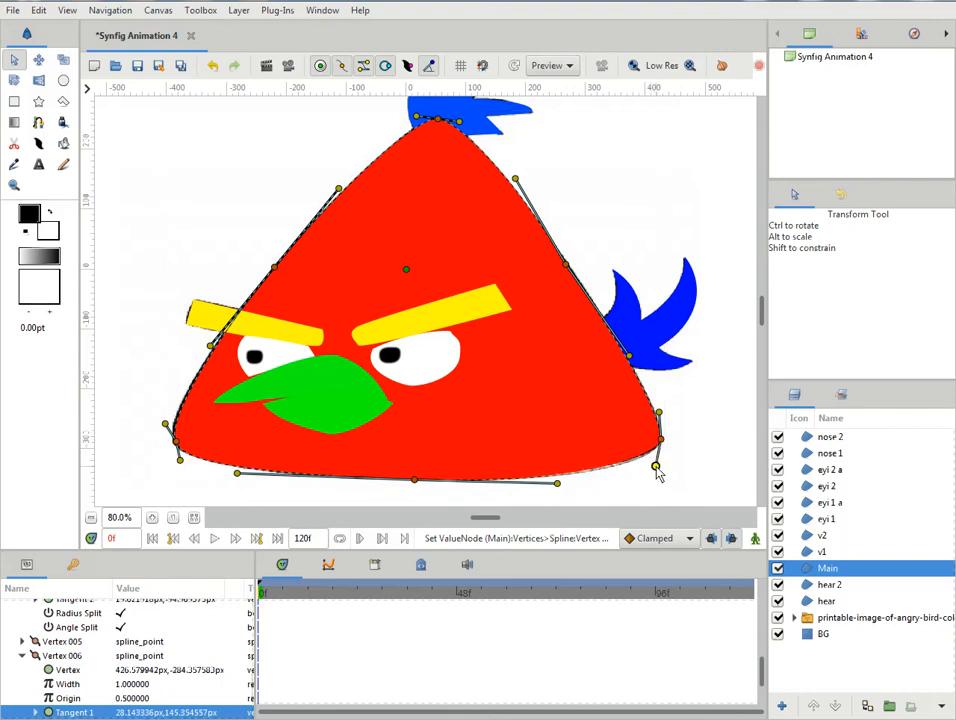
click(725, 222)
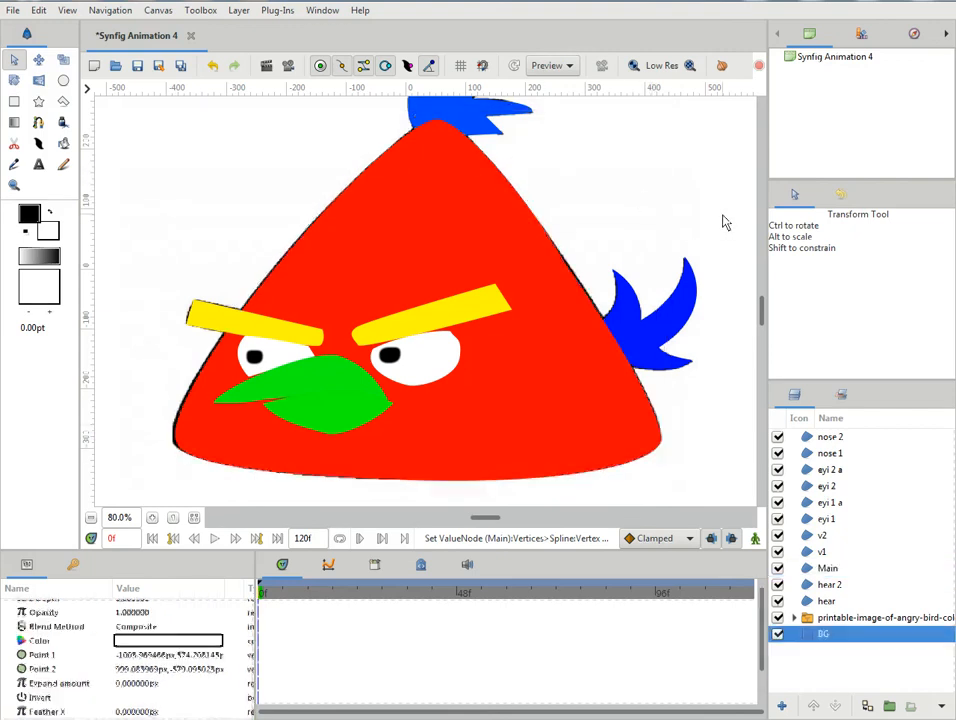
- Refine the Main body's left edge by adjusting its midpoint and corner tangents and moving the lower-left corner vertex outward
click(455, 283)
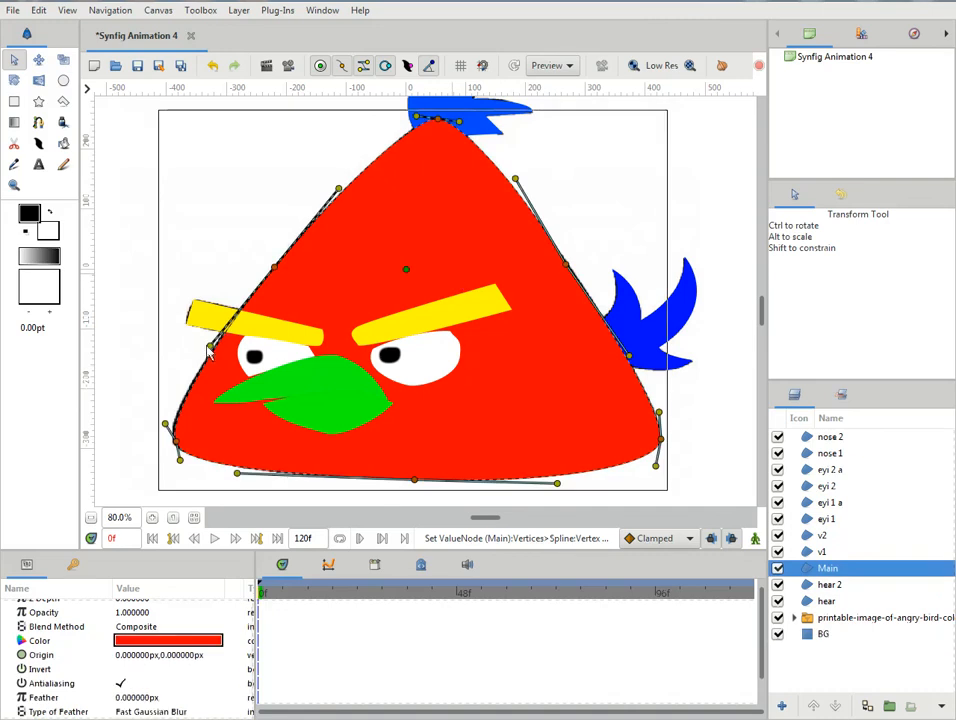
drag(208, 348, 205, 345)
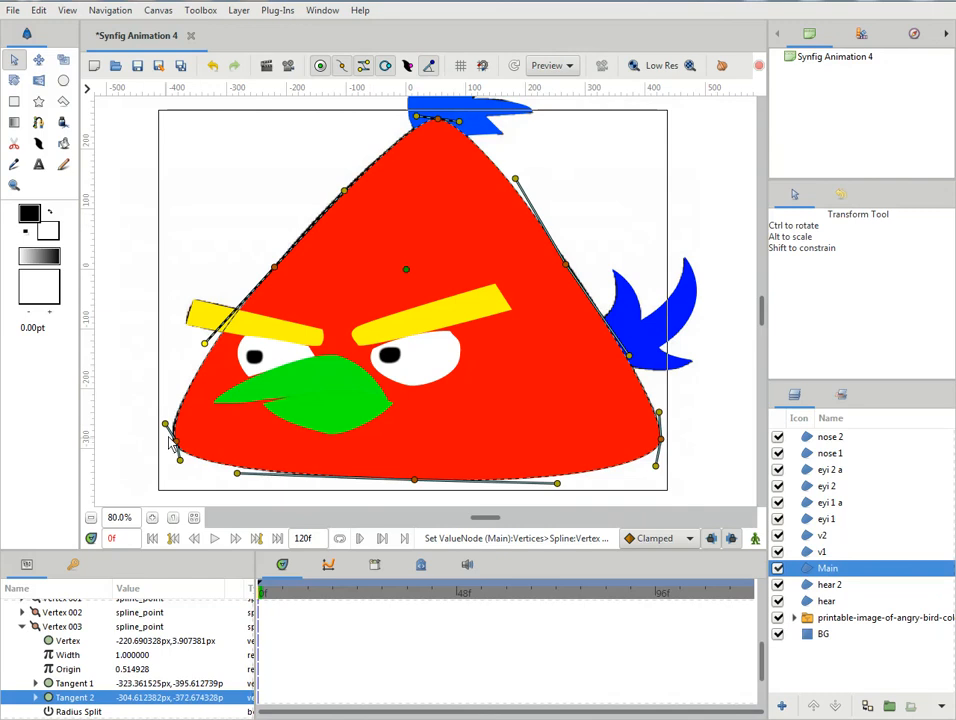
drag(169, 429, 167, 427)
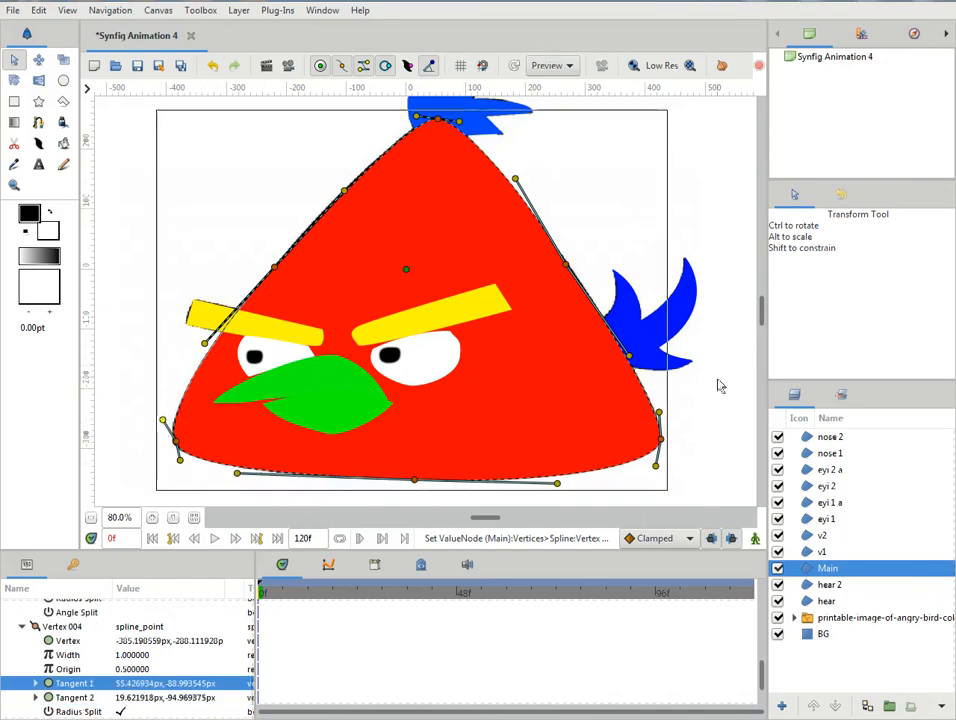
click(718, 387)
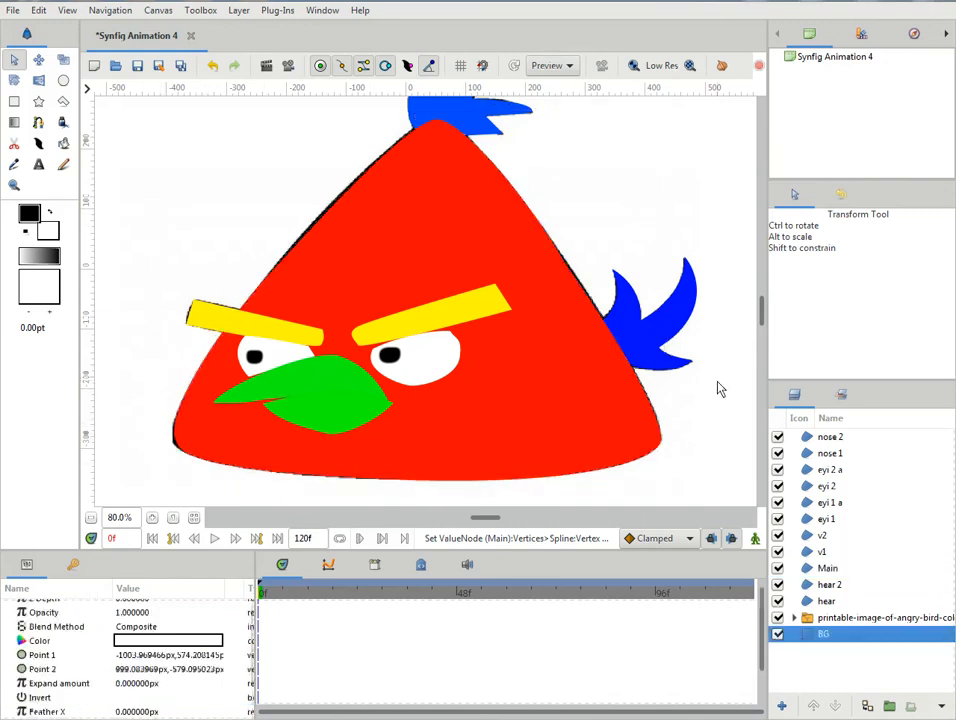
click(425, 291)
click(339, 188)
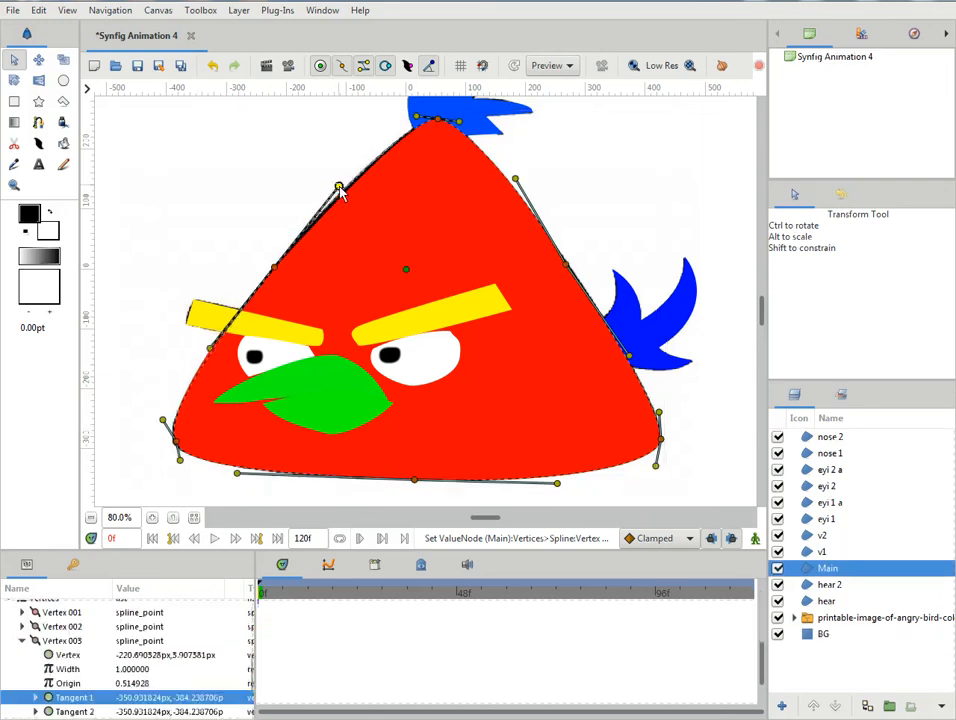
click(177, 442)
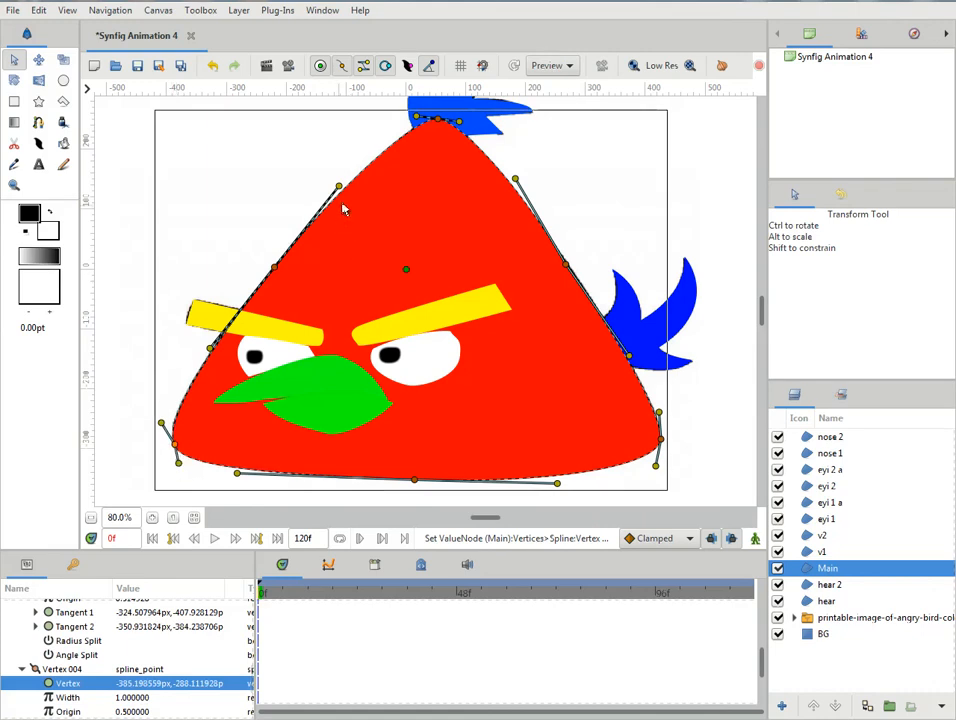
- Move the midpoint vertices of the Main body's right and left edges to cover the remaining black reference outline
drag(567, 267, 570, 264)
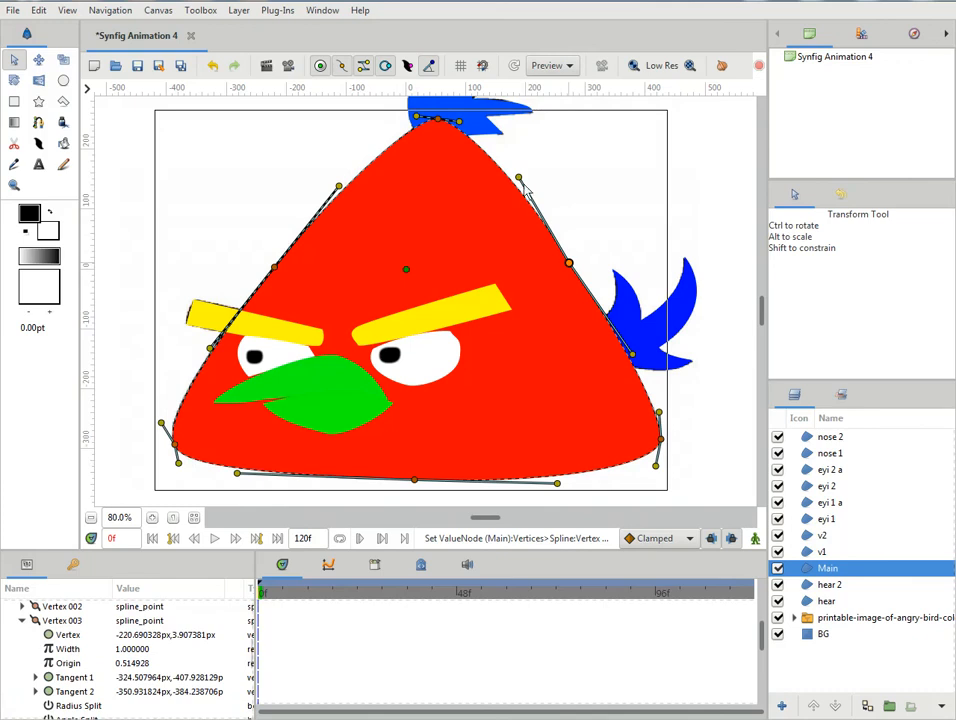
click(728, 345)
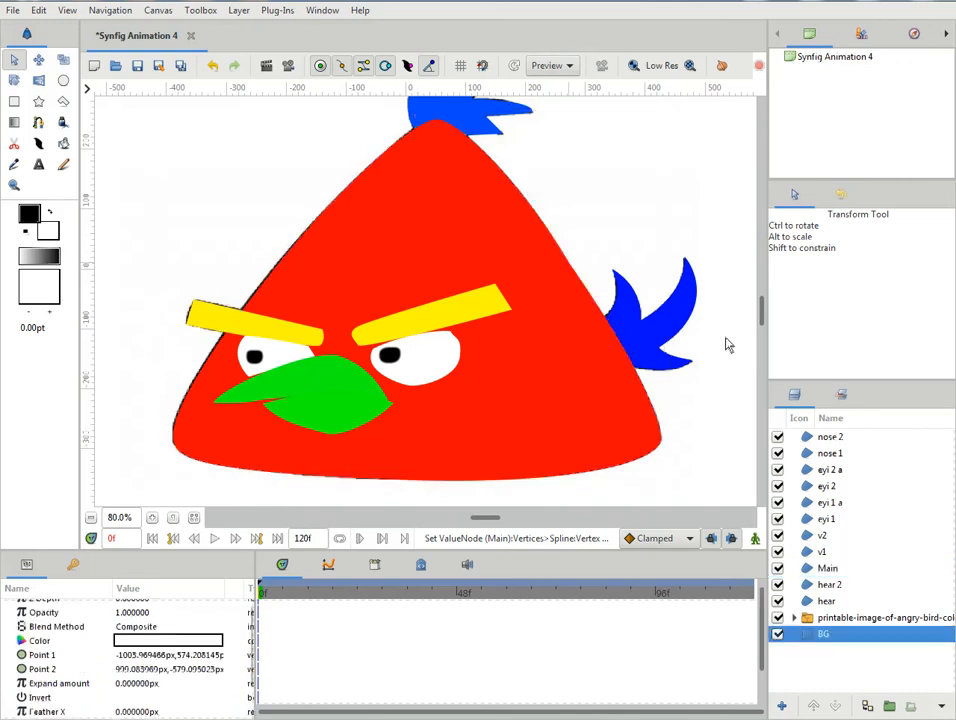
scroll(723, 311, up, 2)
scroll(723, 311, down, 1)
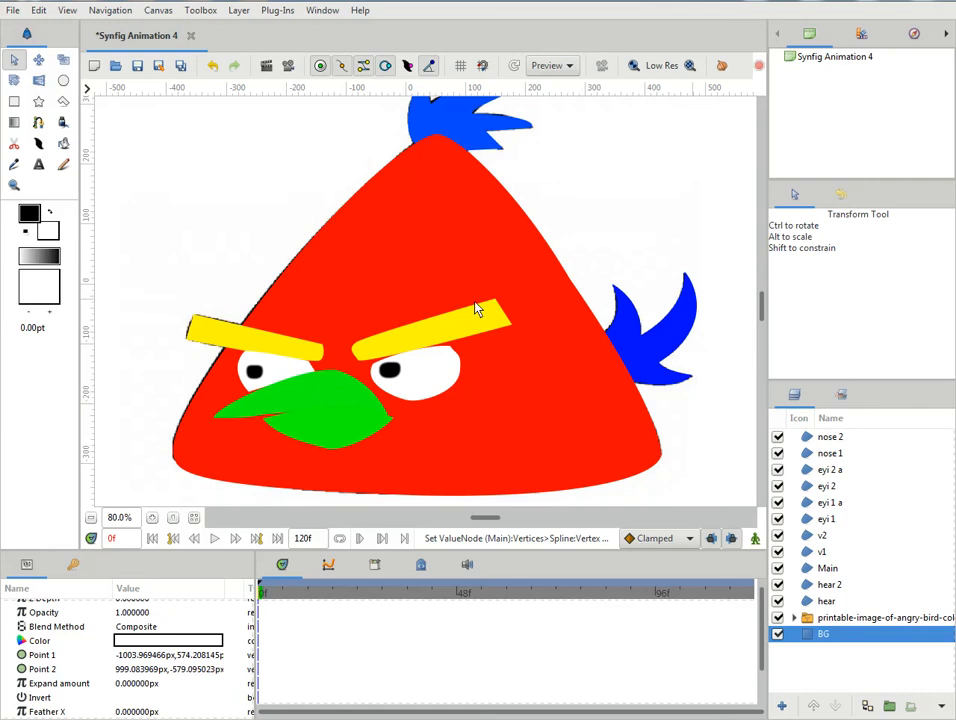
click(318, 302)
drag(276, 289, 265, 301)
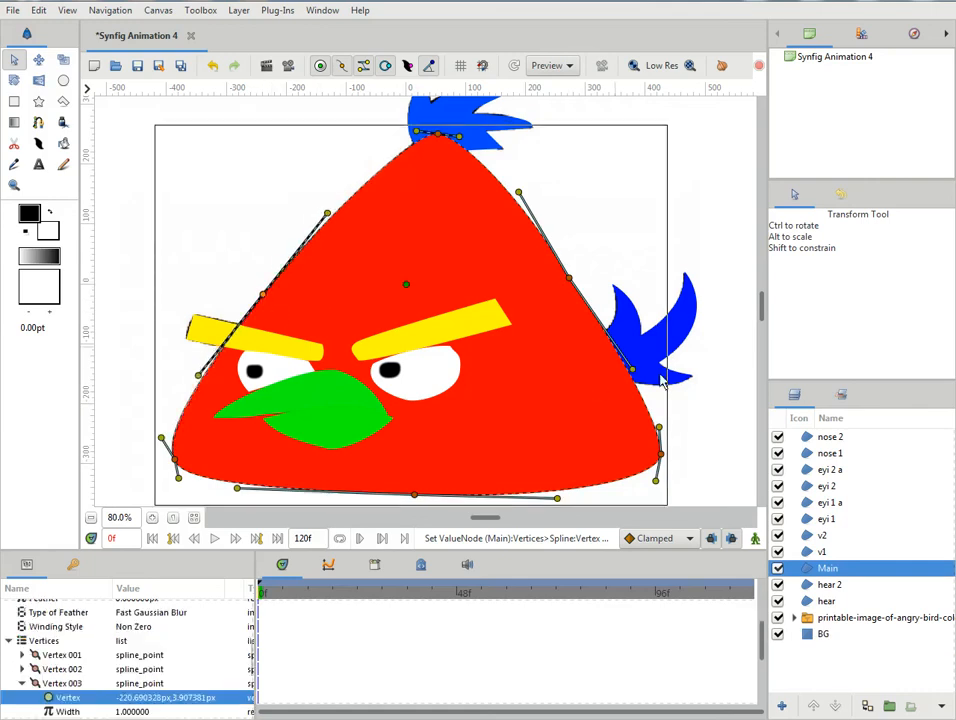
click(722, 435)
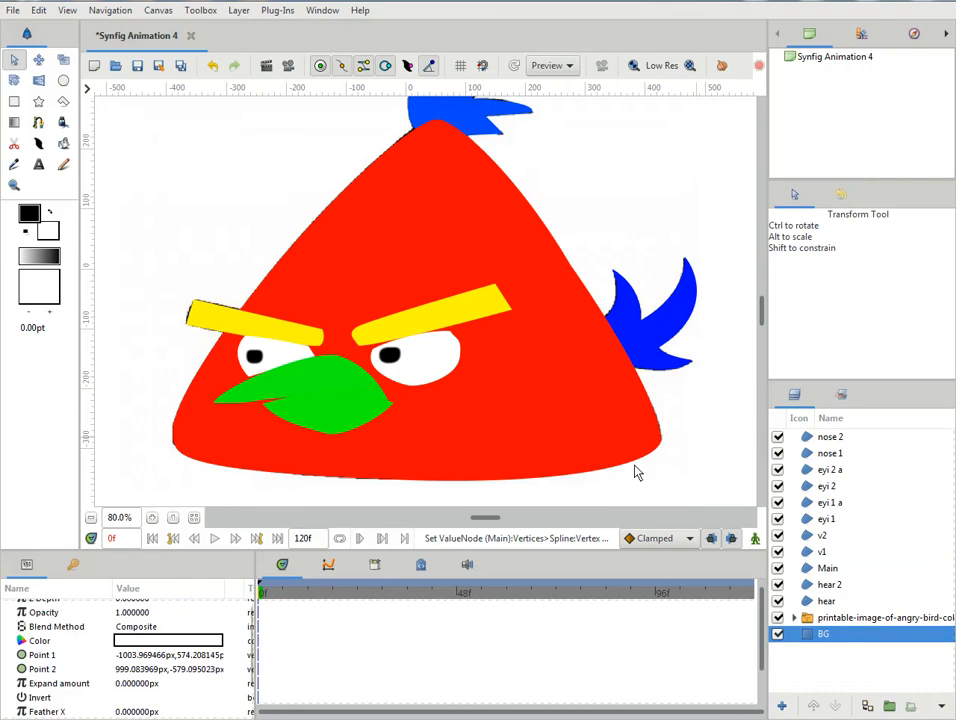
click(90, 518)
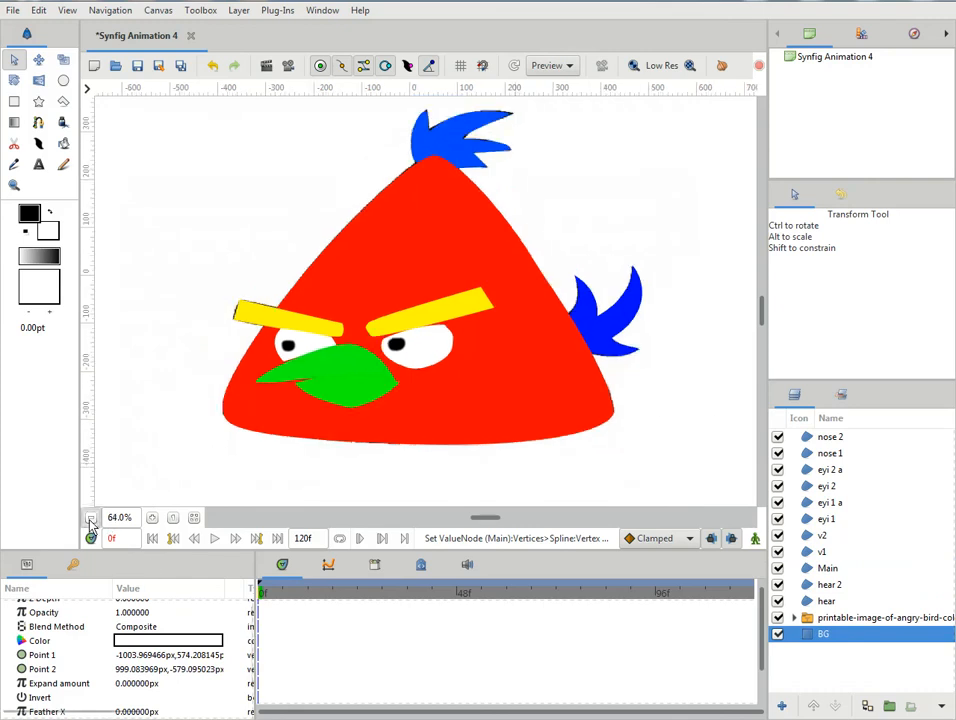
click(90, 518)
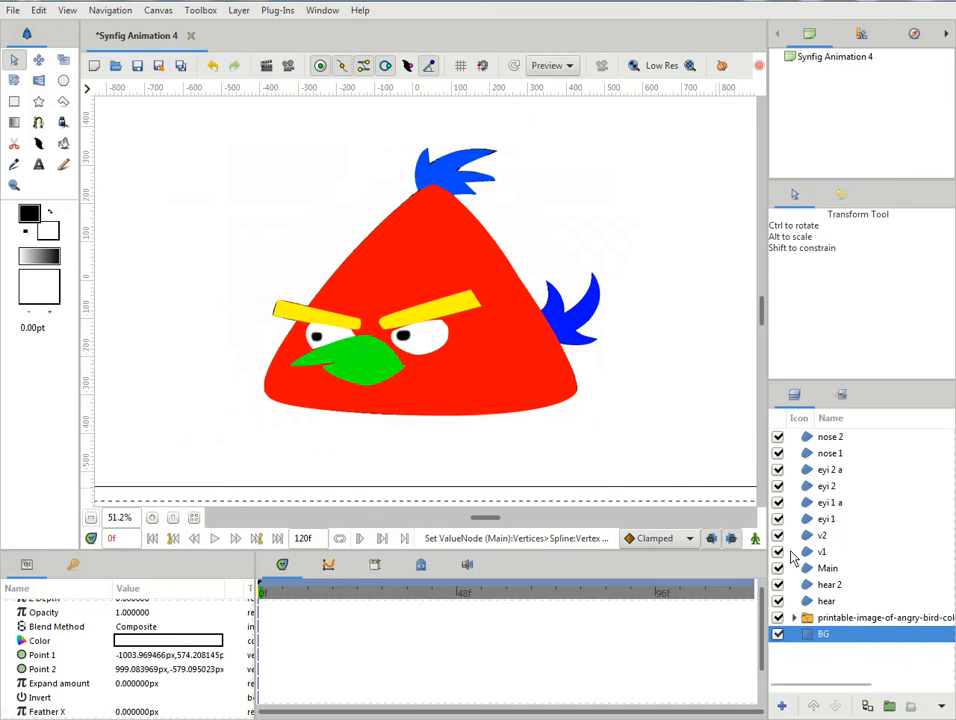
click(850, 718)
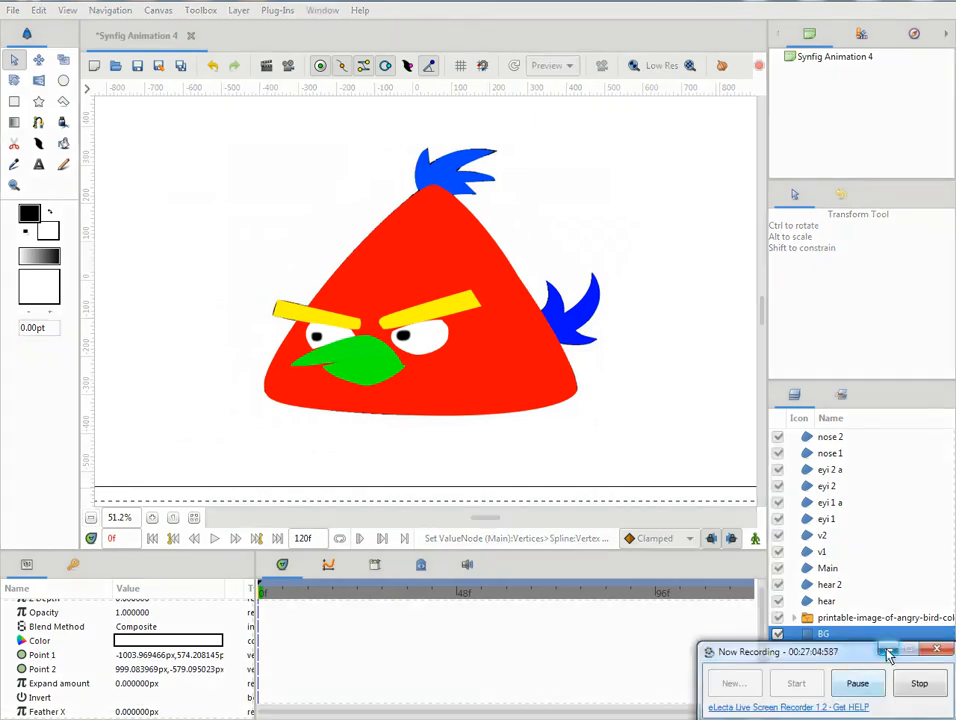
click(862, 682)
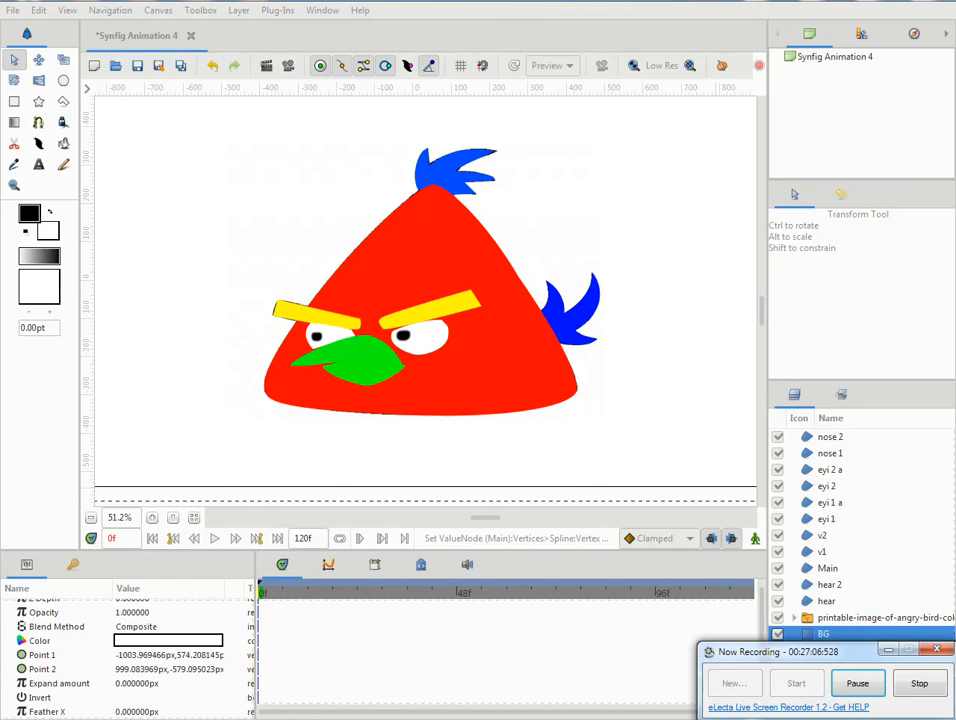
click(886, 652)
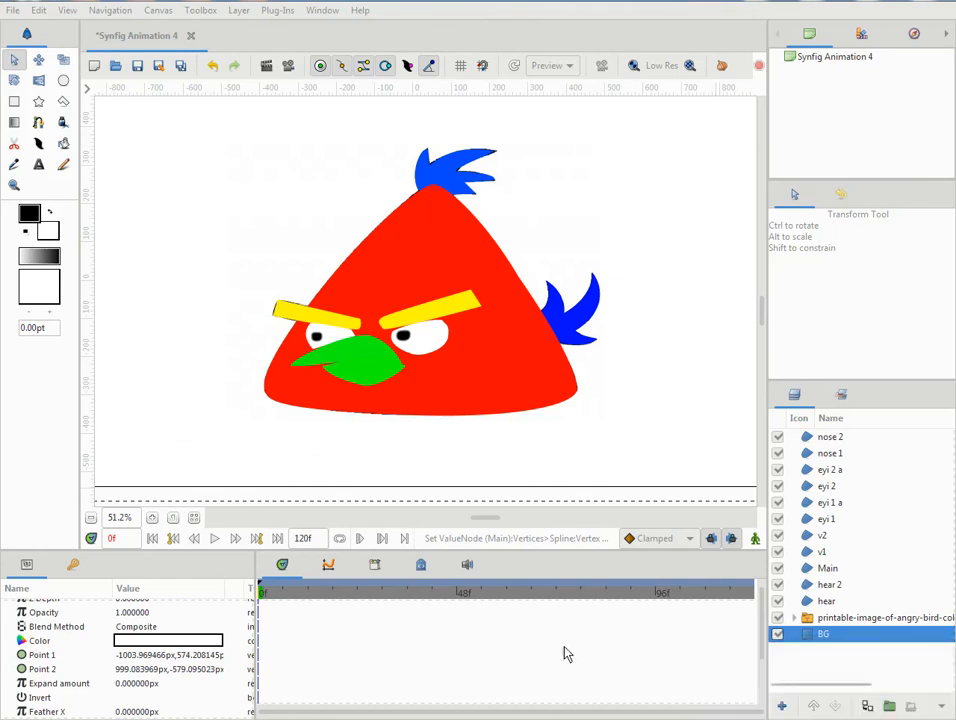